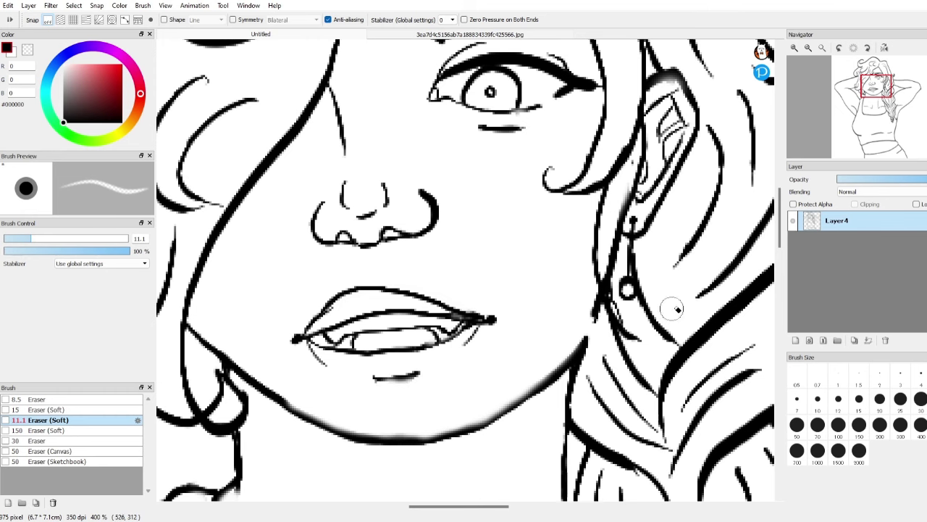
Clean up the line junction where the outer hair curl meets the raised arm using the soft eraser.
scroll(479, 354, down, 3)
scroll(558, 243, up, 5)
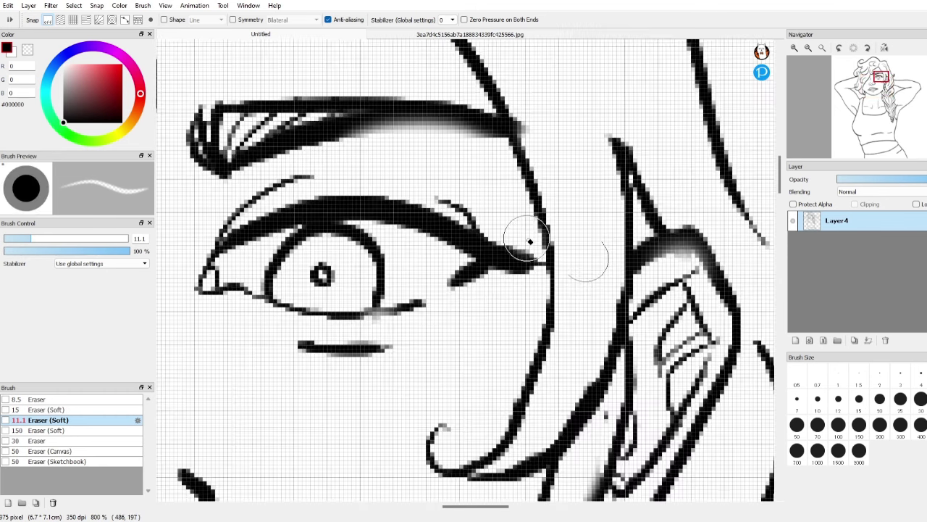
scroll(571, 398, down, 5)
scroll(368, 377, up, 5)
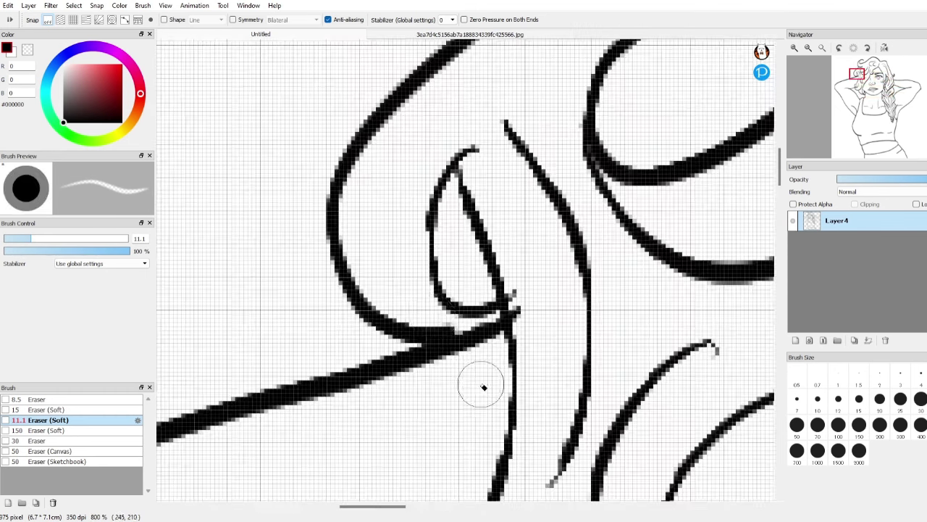
drag(433, 316, 460, 330)
scroll(545, 319, down, 4)
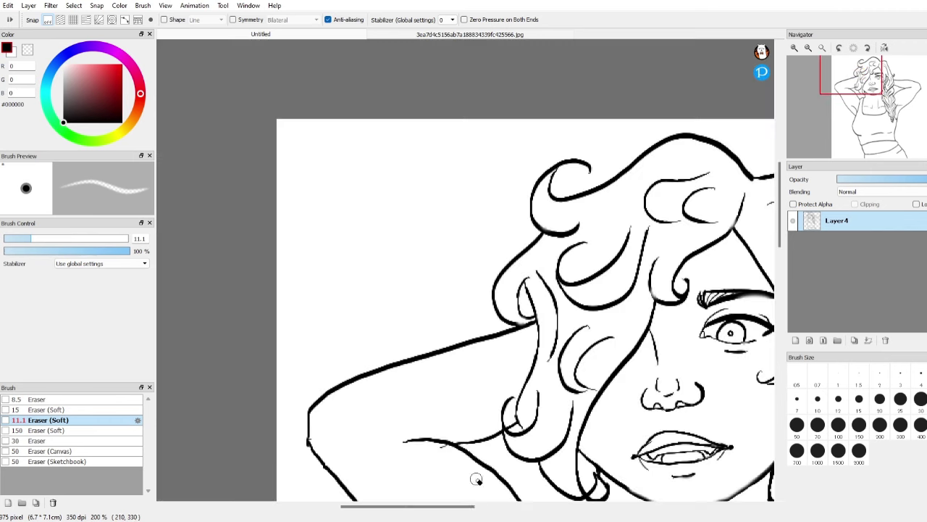
Clean up the inner arm lines beneath the loose curls with the soft eraser.
scroll(470, 450, up, 4)
drag(471, 432, 484, 442)
drag(346, 507, 305, 507)
scroll(341, 400, down, 3)
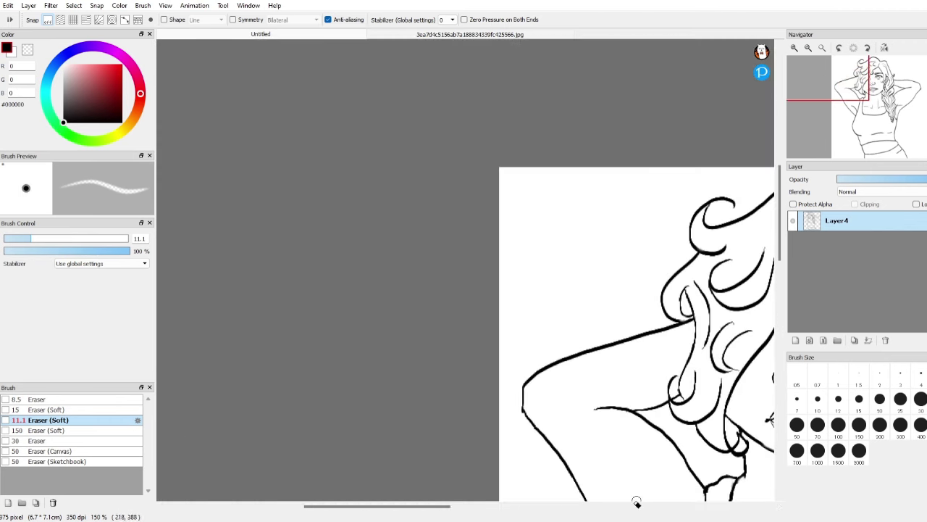
Refine the outline of the raised arm behind the braid with the soft eraser.
scroll(648, 428, up, 3)
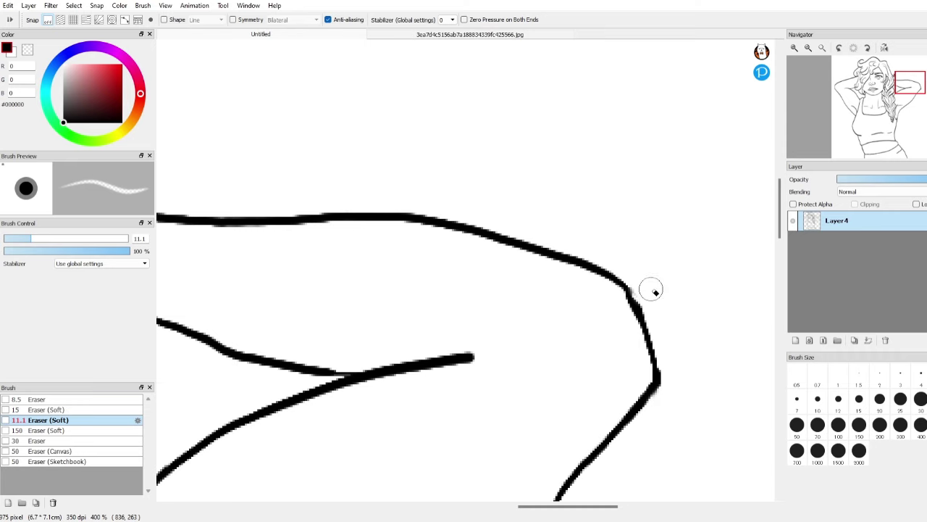
drag(574, 506, 541, 509)
drag(326, 231, 334, 237)
scroll(579, 338, down, 3)
drag(780, 265, 783, 301)
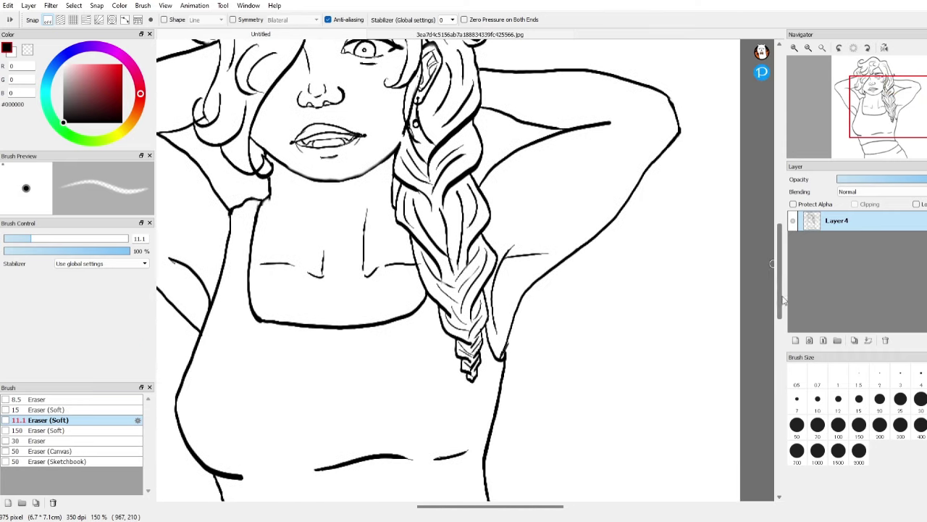
Tidy the waist and hip lines below the crop top with the soft eraser.
scroll(543, 376, up, 3)
drag(494, 512, 370, 512)
scroll(335, 147, down, 3)
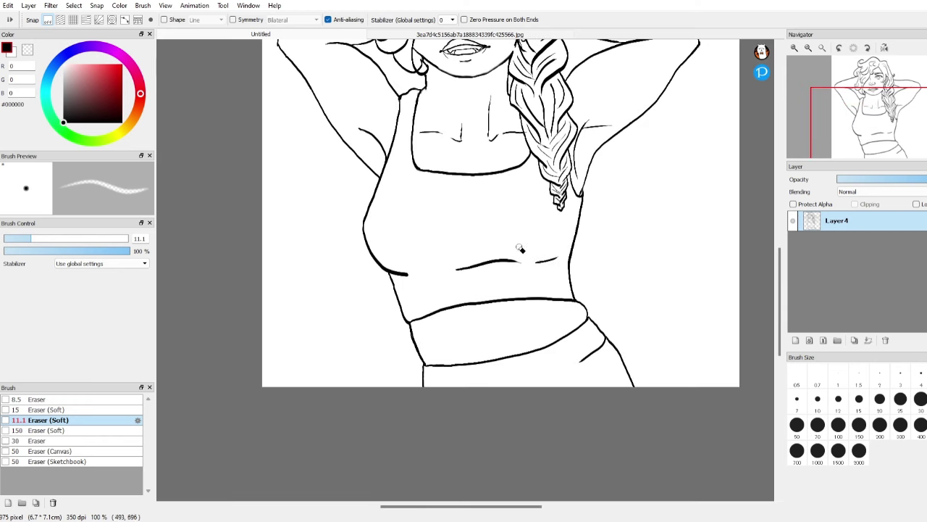
scroll(309, 194, up, 2)
drag(444, 512, 479, 512)
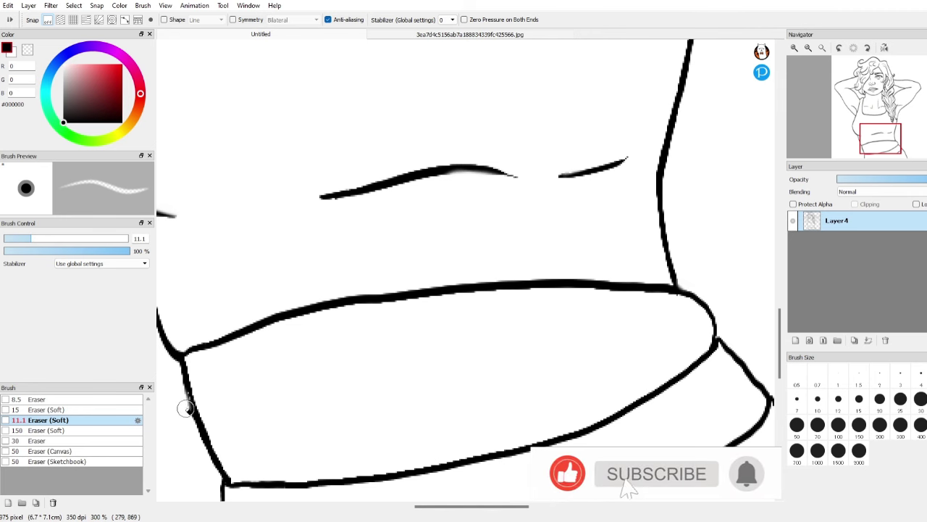
drag(466, 505, 496, 505)
drag(625, 386, 626, 395)
drag(778, 326, 778, 345)
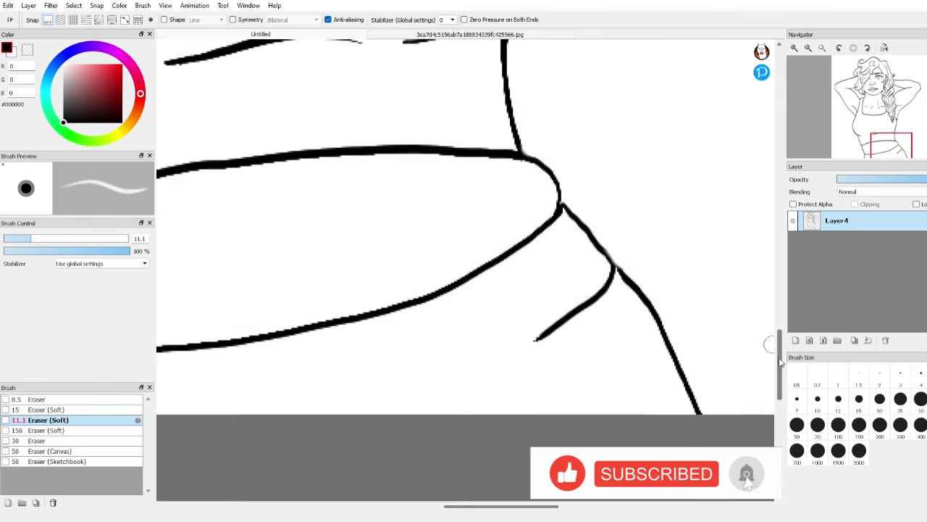
scroll(690, 259, left, 5)
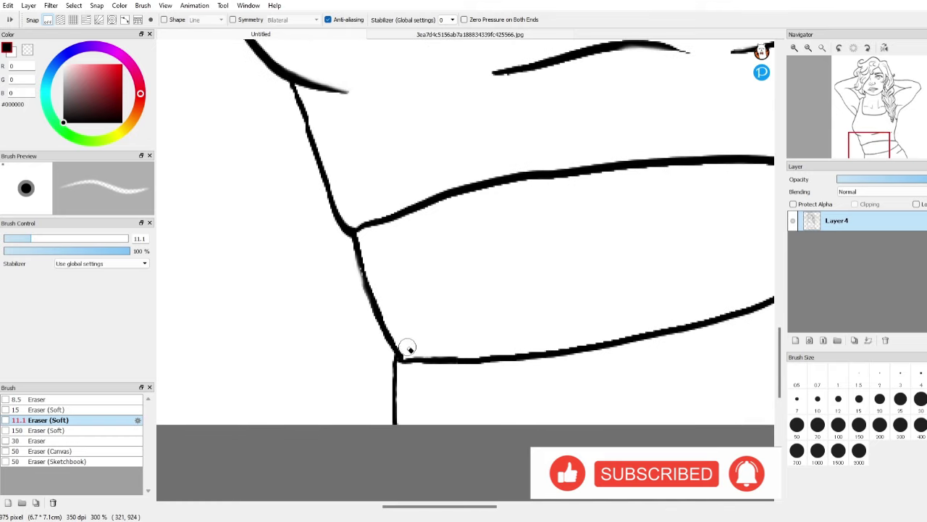
Save the drawing.
scroll(493, 240, down, 4)
key(ctrl+s)
drag(780, 338, 781, 298)
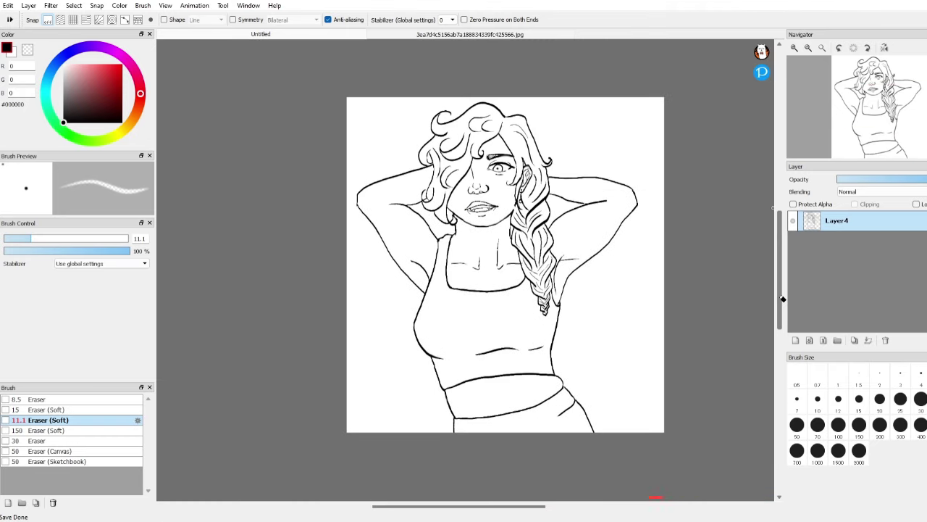
Pick the dark hair color #191007 from the reference photo and close that photo.
click(449, 34)
right_click(437, 108)
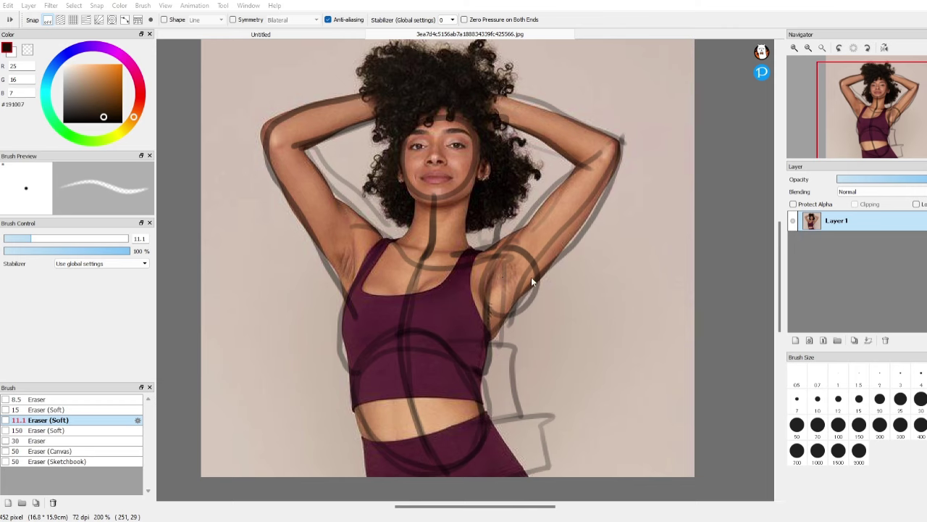
key(ctrl+w)
Add a new layer above the line art layer.
click(797, 338)
scroll(653, 172, up, 1)
Try out the Rough flat brush and Watercolor brush in the blank corner beside the head and undo the test strokes.
key(b)
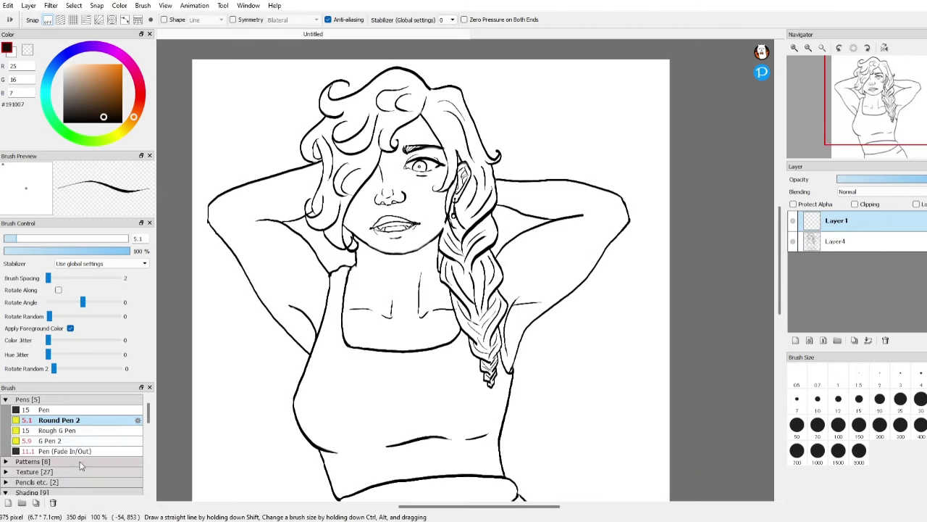
scroll(81, 450, down, 10)
click(61, 432)
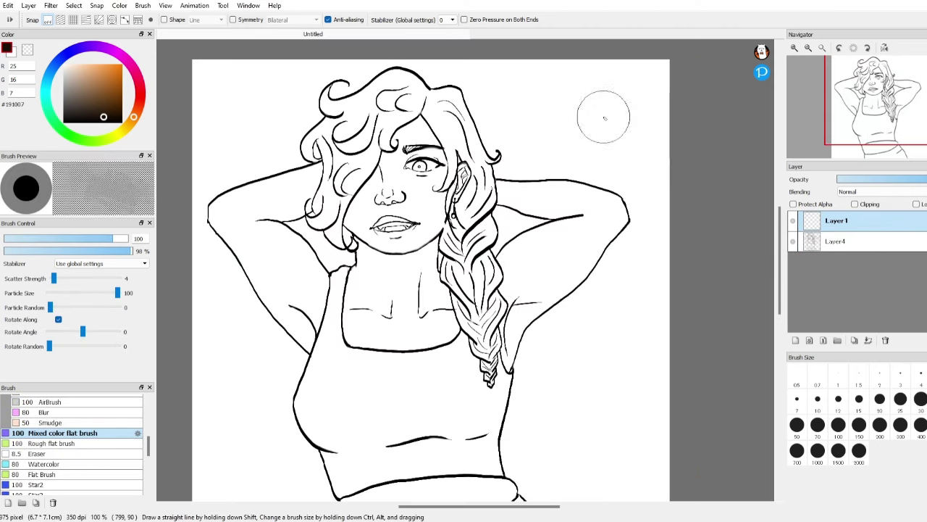
click(53, 443)
drag(595, 108, 627, 145)
key(ctrl+z)
click(58, 464)
drag(598, 86, 644, 144)
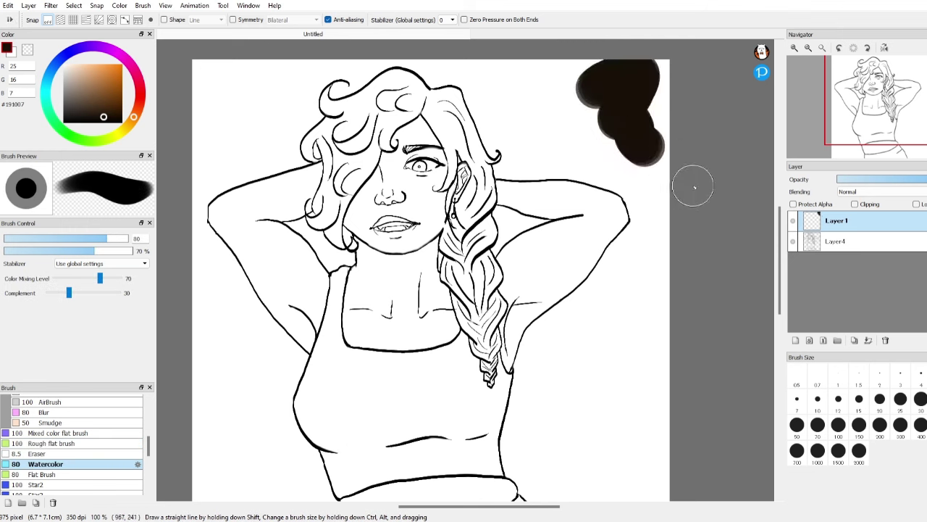
key(ctrl+z)
Test the Flat Brush in the blank corner beside the head and undo the stroke.
scroll(72, 460, down, 1)
click(51, 466)
drag(601, 76, 638, 120)
key(ctrl+z)
scroll(89, 430, down, 5)
scroll(107, 423, up, 6)
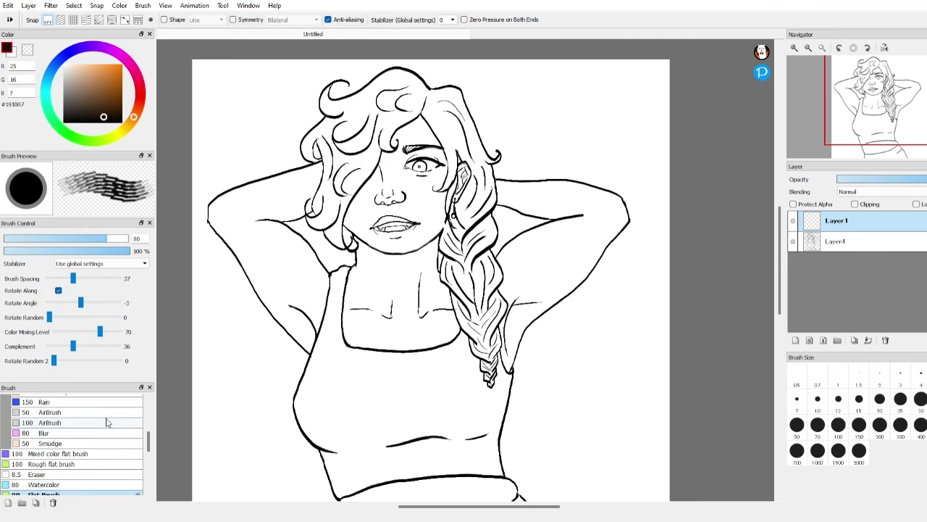
Choose the Pen brush at size 15 from the Pens group.
scroll(105, 422, up, 6)
click(62, 423)
scroll(63, 422, down, 1)
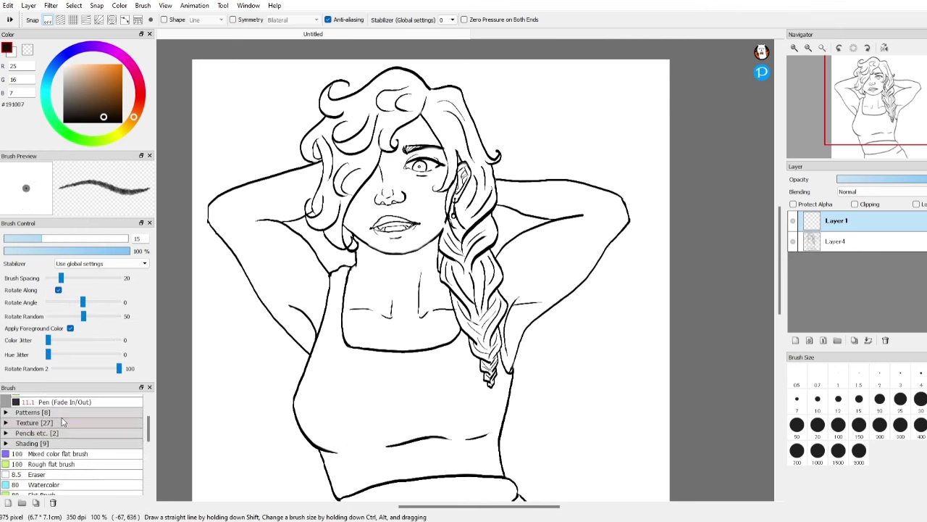
scroll(63, 422, up, 1)
click(44, 399)
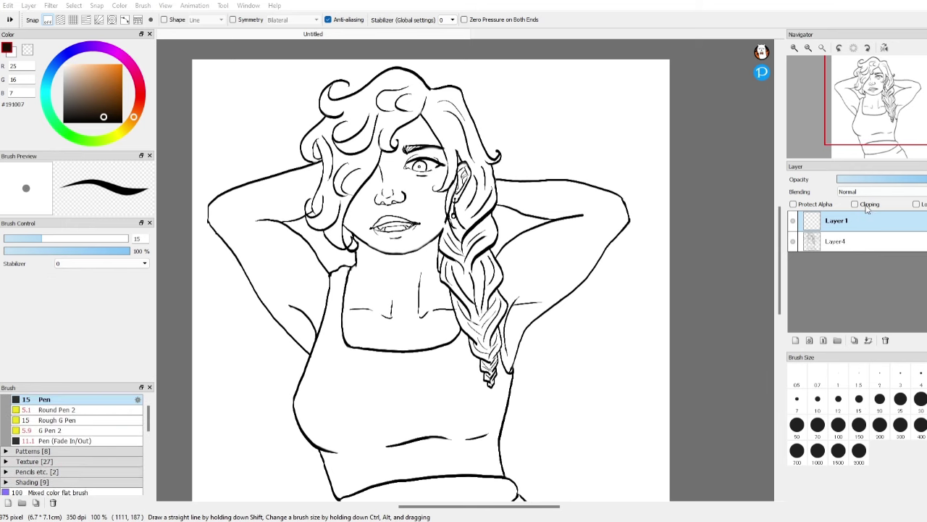
Rename the new layer as colors.
double_click(840, 221)
text(colors)
key(Return)
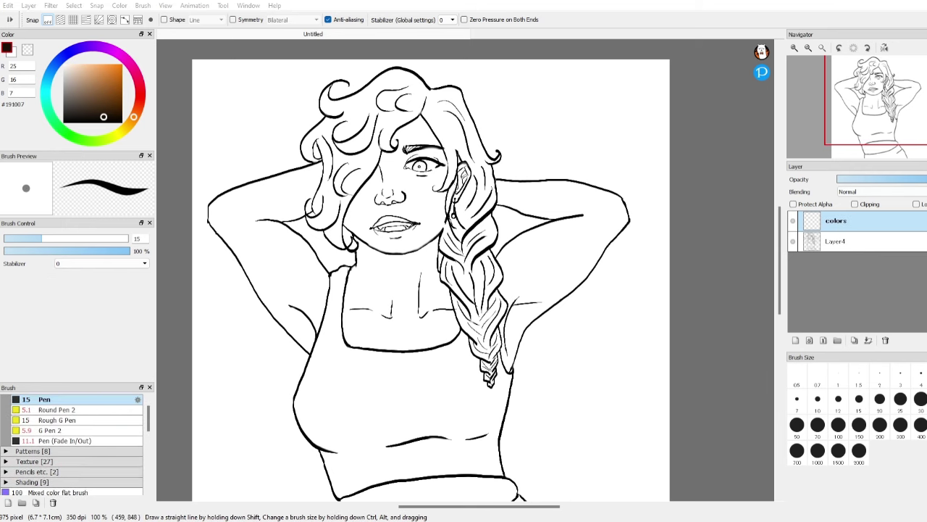
Paint three skin tone swatches in the blank corner beside the head: tan #DE9B5C, a darker tan and a light peach.
click(98, 71)
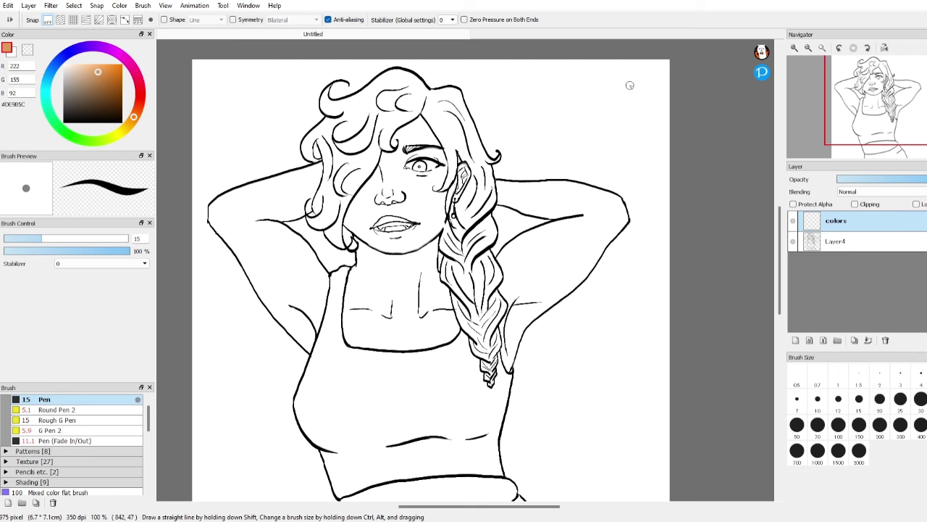
click(97, 78)
click(641, 84)
click(86, 66)
click(618, 76)
scroll(644, 96, up, 2)
drag(612, 101, 612, 194)
Paint green swatches near the skin tones: bright green, dark green, mint #67D5B6 and a light-to-dark trio ending in #1E7849.
click(69, 136)
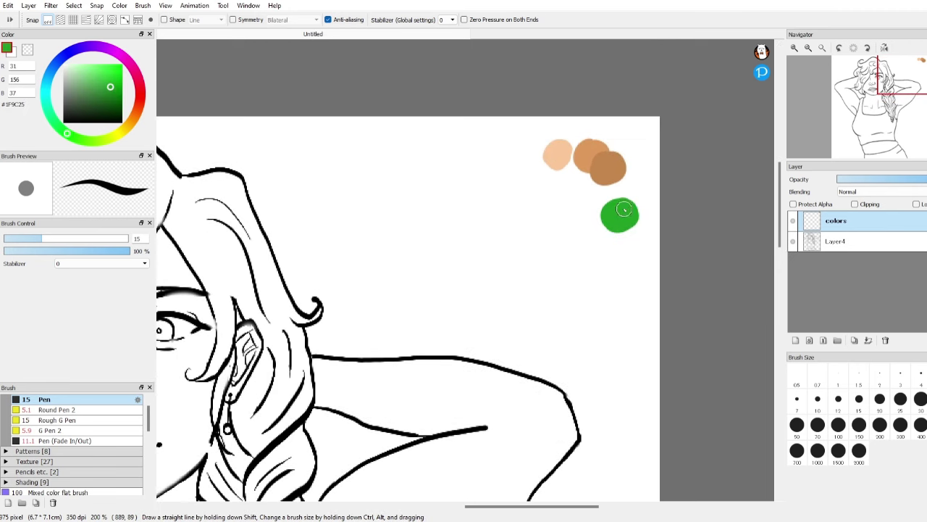
click(630, 236)
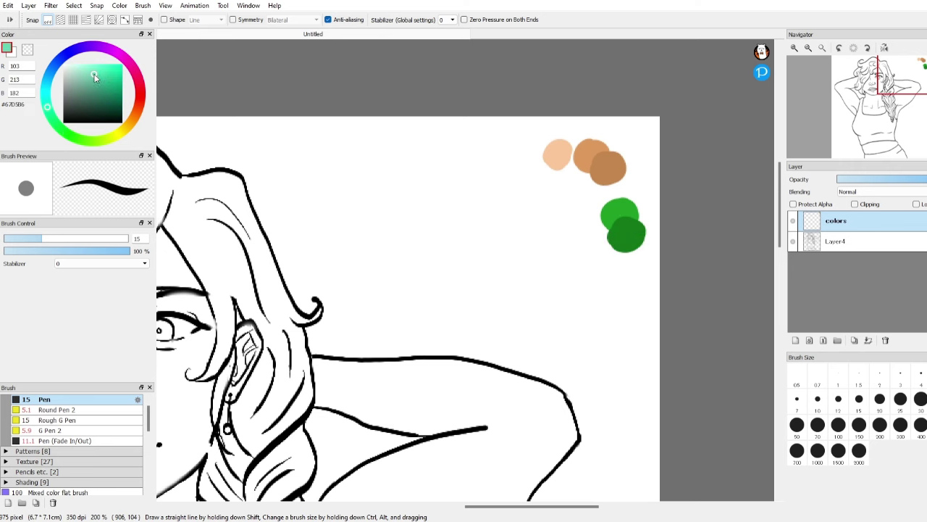
click(585, 217)
scroll(278, 351, down, 1)
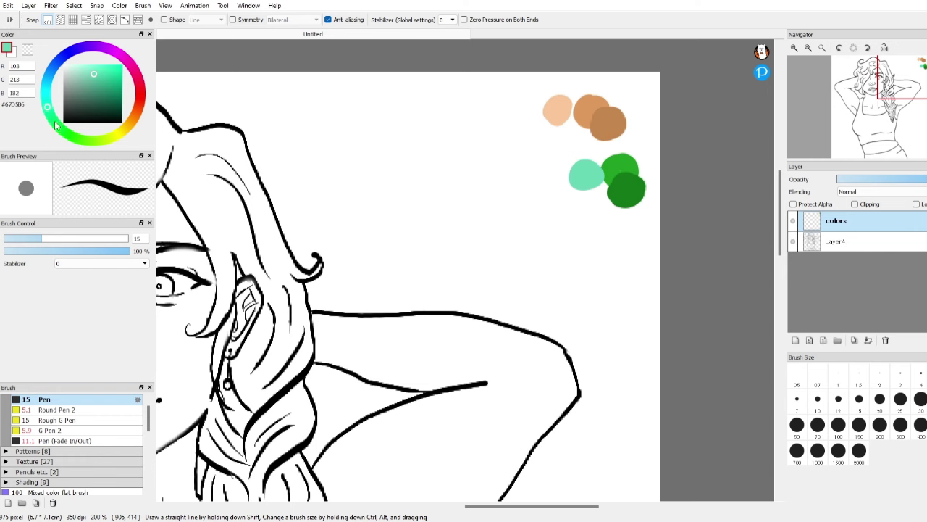
click(494, 147)
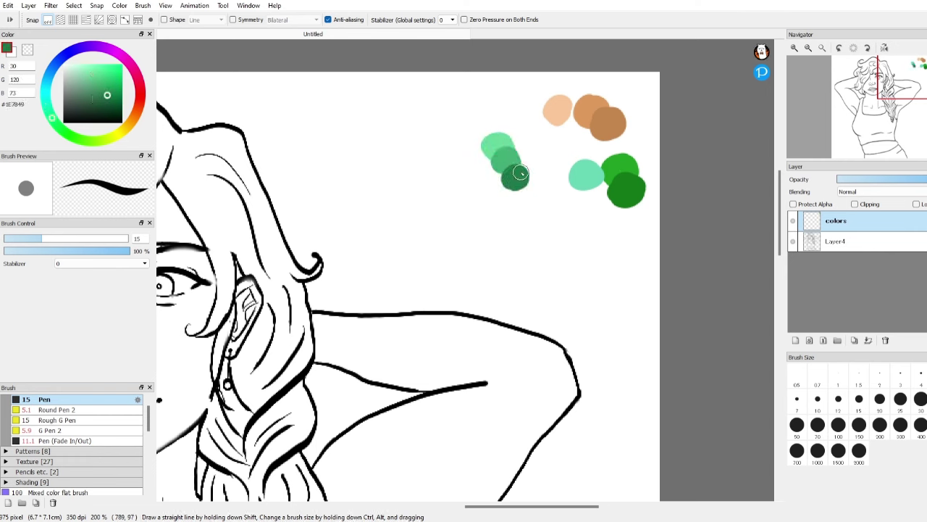
Paint two overlapping magenta swatches below the greens, the darker one in #8A0E44.
mouse_move(135, 85)
mouse_down()
mouse_move(141, 107)
mouse_move(137, 82)
mouse_move(111, 85)
mouse_up()
drag(601, 236, 576, 250)
alt+click(589, 257)
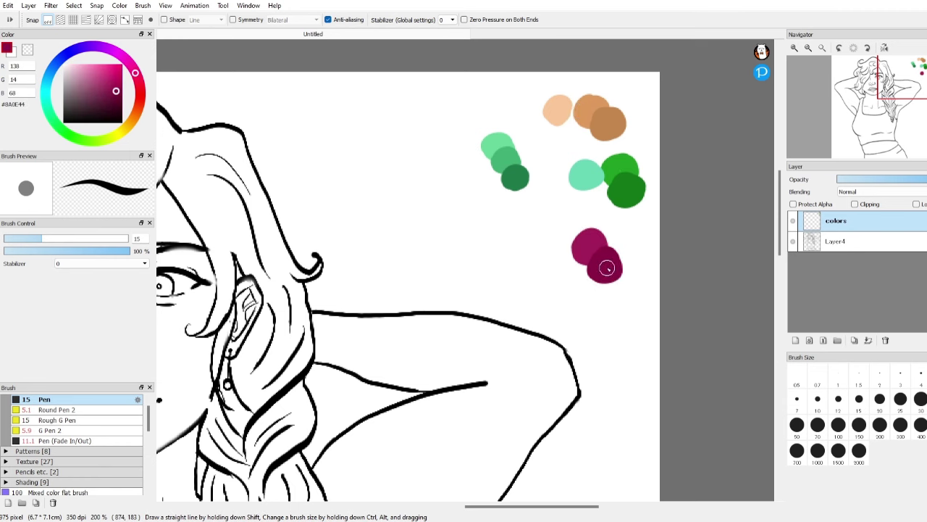
Add two brown swatches, #A55D37 and a darker #643014, beside the tan skin tones.
scroll(605, 347, down, 2)
drag(499, 506, 485, 507)
drag(779, 260, 780, 281)
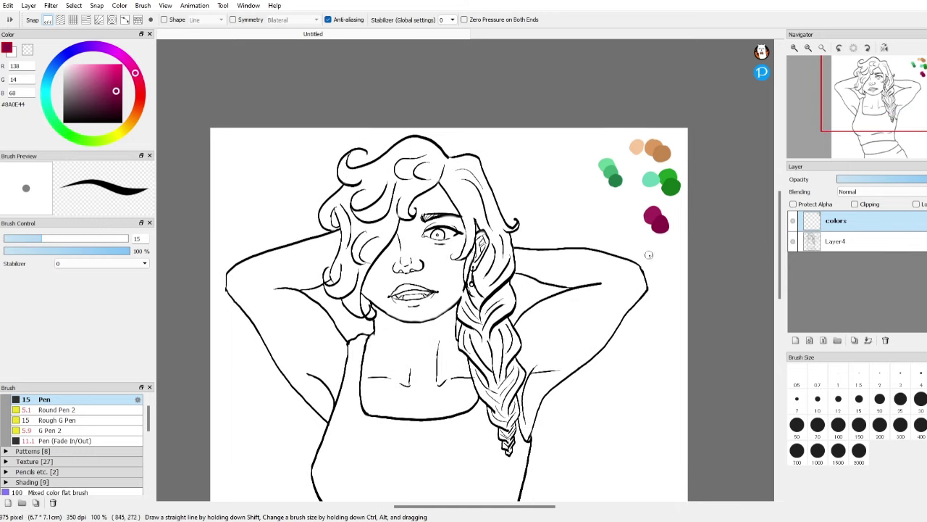
alt+click(662, 153)
click(136, 111)
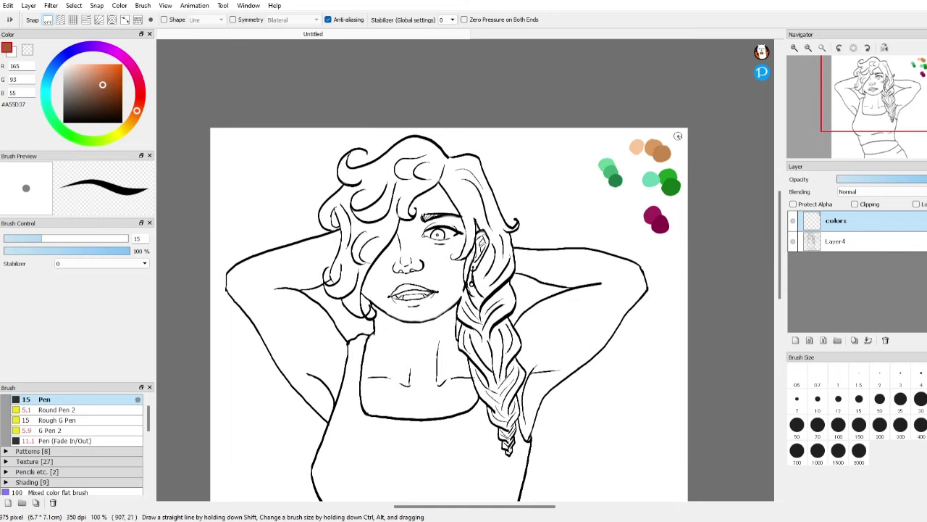
Create a layer named skin and place it directly below the colors layer.
click(796, 340)
drag(880, 221, 883, 242)
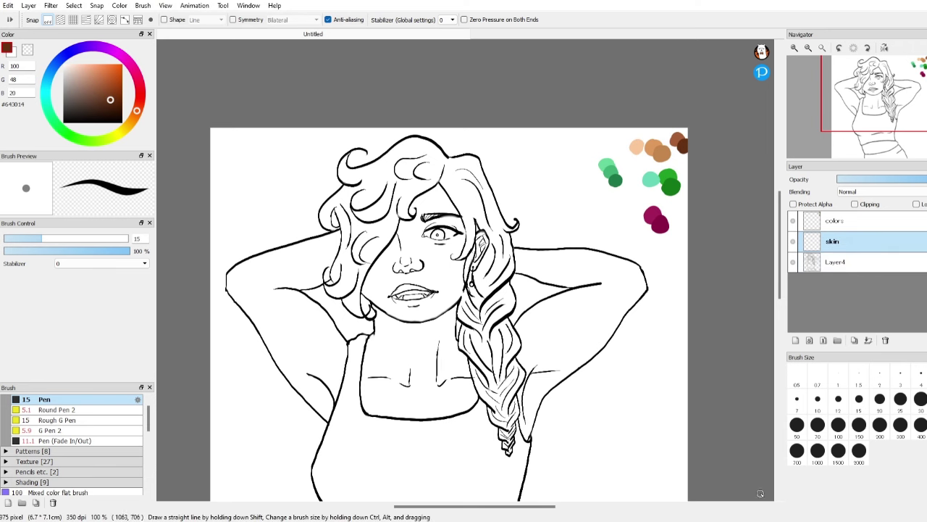
Fill the raised arm behind the braid with #DE9B5C on the skin layer, painting inside a Magic Wand selection with the Pen at size 19.
scroll(568, 373, up, 1)
key(w)
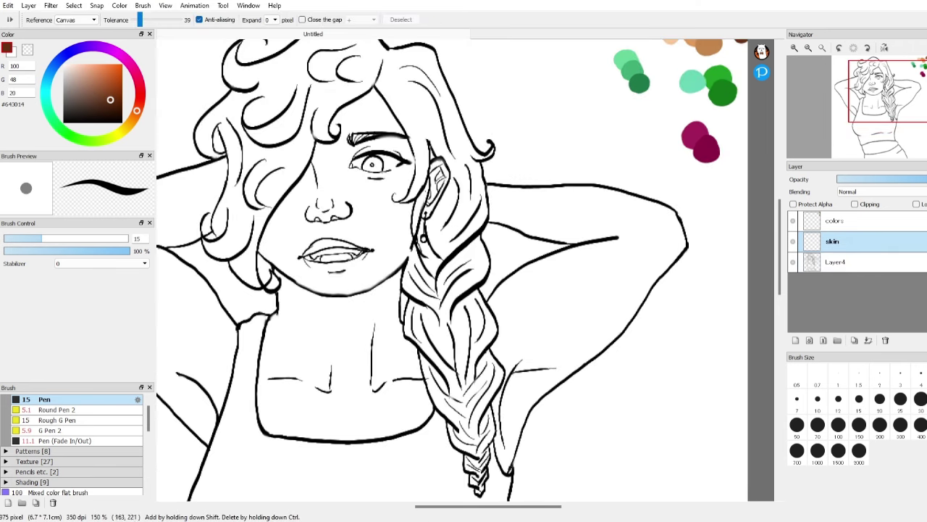
click(532, 206)
key(b)
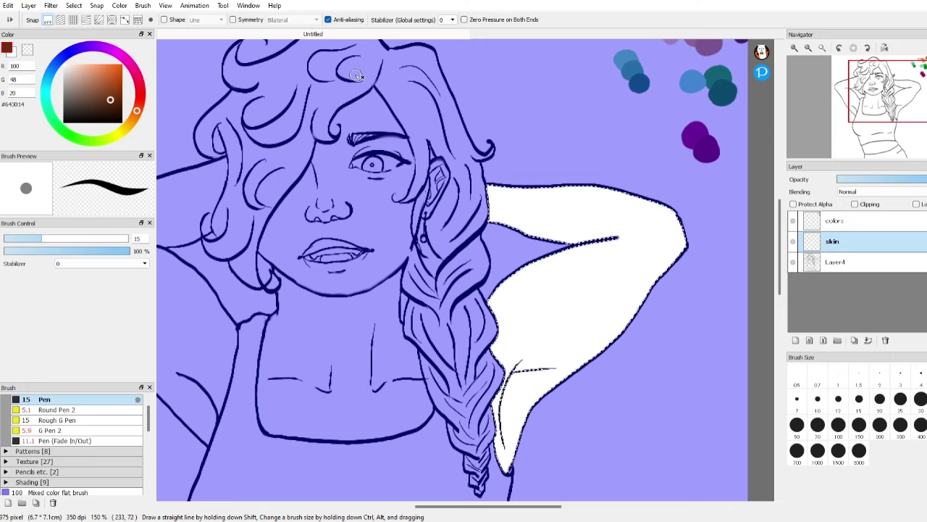
mouse_move(778, 224)
mouse_down()
mouse_move(779, 198)
mouse_move(779, 222)
mouse_up()
right_click(671, 152)
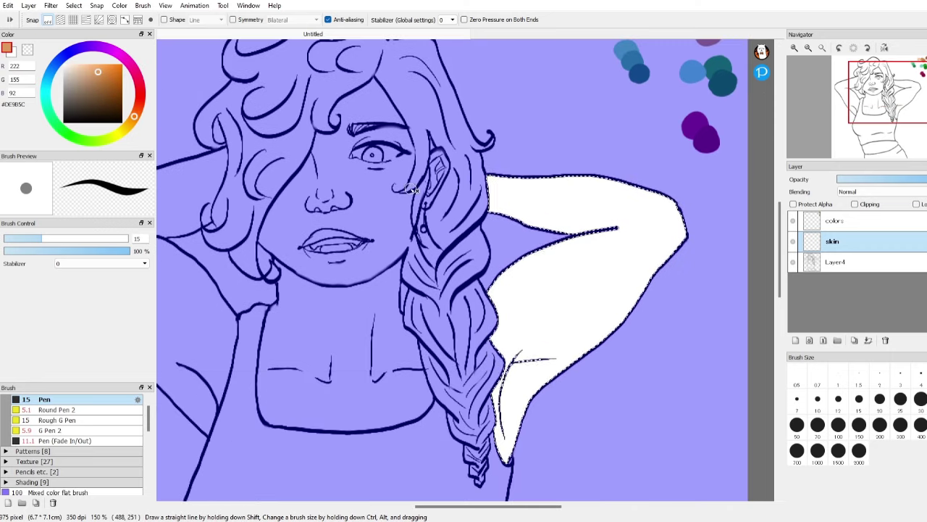
key(])
key(])
key(])
mouse_move(493, 176)
mouse_down()
mouse_move(497, 213)
mouse_move(542, 176)
mouse_move(587, 250)
mouse_move(633, 300)
mouse_up()
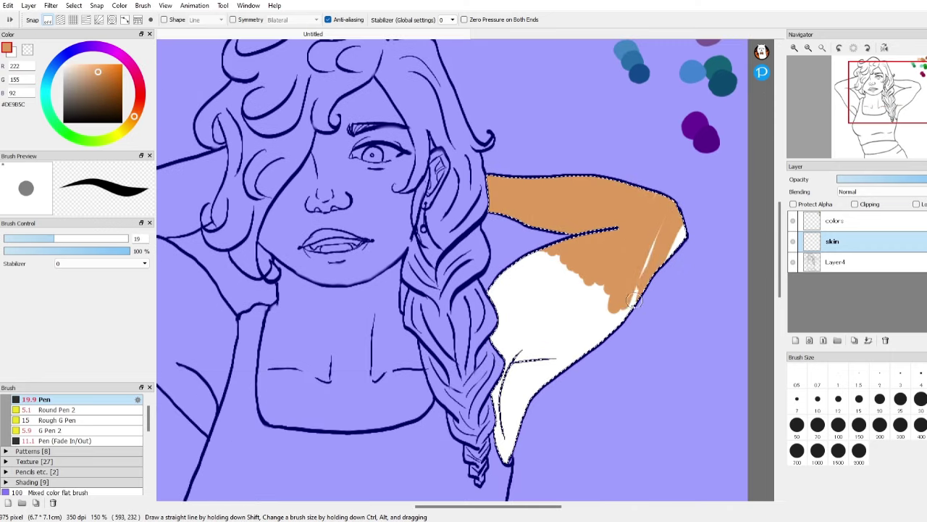
mouse_move(672, 195)
mouse_down()
mouse_move(588, 174)
mouse_move(490, 197)
mouse_up()
mouse_move(520, 267)
mouse_down()
mouse_move(593, 249)
mouse_move(568, 289)
mouse_move(590, 295)
mouse_move(553, 394)
mouse_move(617, 280)
mouse_move(563, 210)
mouse_up()
key(ctrl+d)
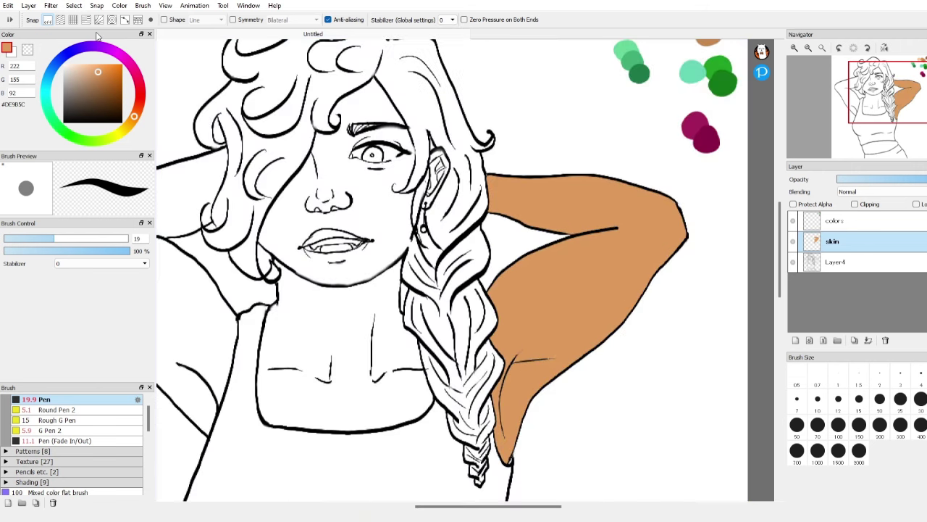
Move the skin layer below the line art layer.
scroll(535, 358, up, 5)
drag(851, 241, 841, 269)
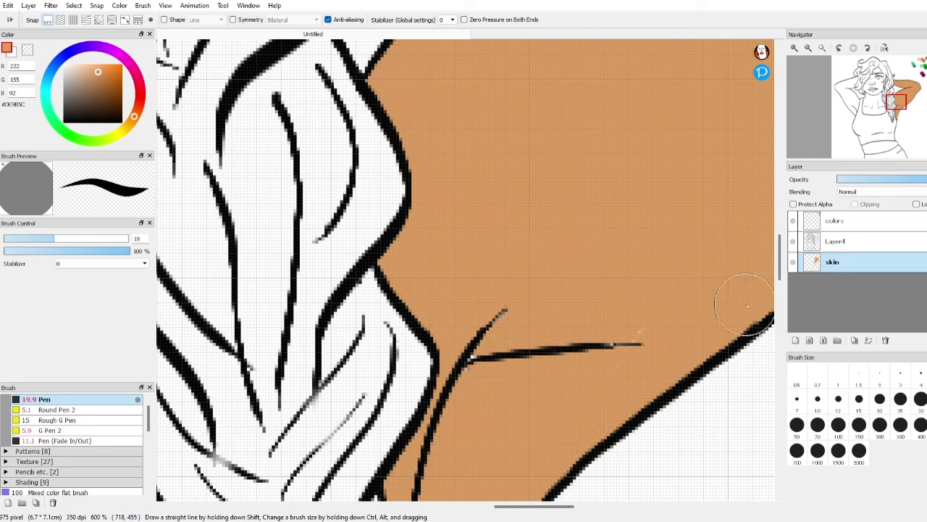
Fill the other raised arm with #DE9B5C on the skin layer, painting inside a Magic Wand selection with the Pen.
scroll(705, 330, down, 3)
scroll(542, 322, down, 1)
key(w)
click(201, 192)
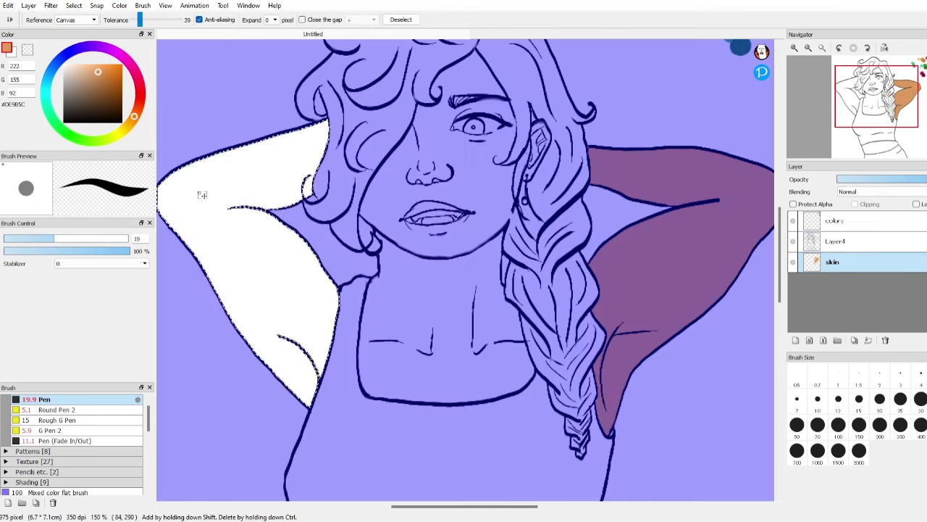
key(b)
mouse_move(161, 210)
mouse_down()
mouse_move(247, 110)
mouse_move(207, 323)
mouse_move(246, 305)
mouse_move(286, 325)
mouse_move(308, 443)
mouse_up()
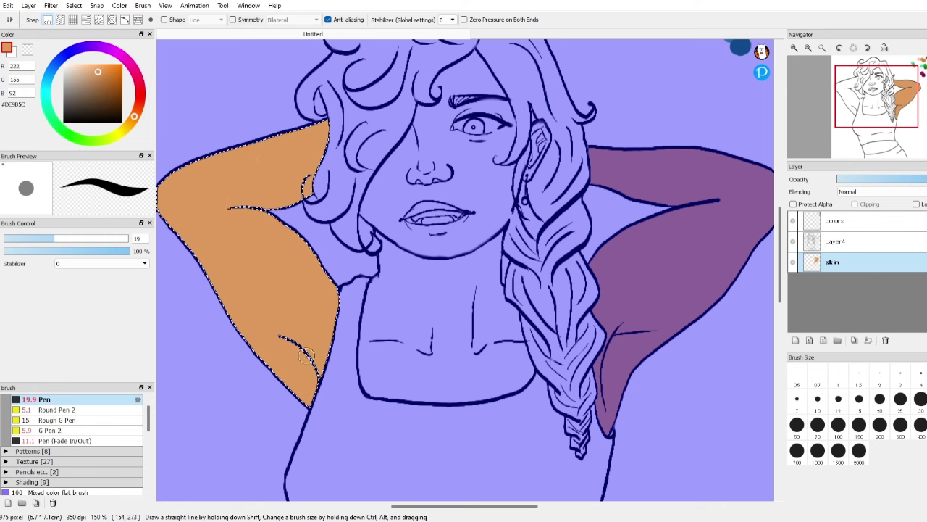
key(ctrl+d)
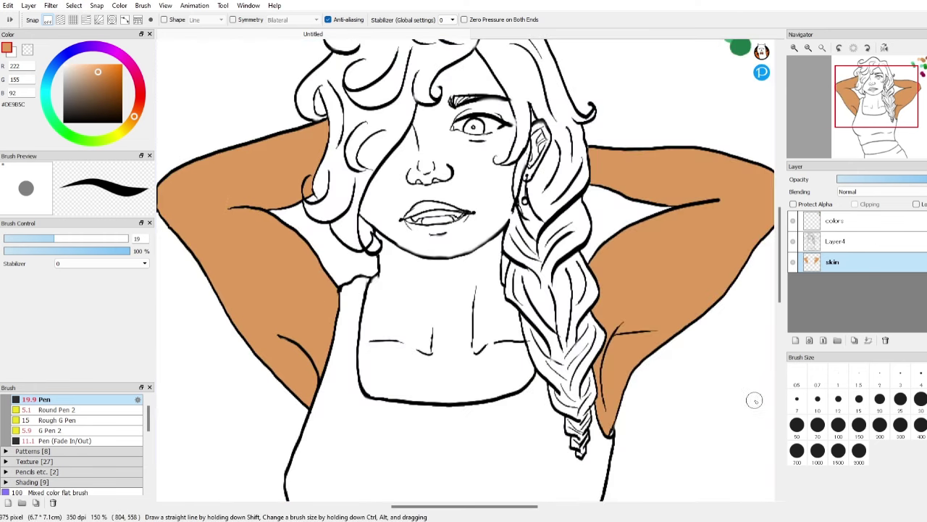
Fill the neck and upper chest above the neckline with #DE9B5C inside a Magic Wand selection, then deselect.
scroll(503, 353, up, 1)
key(w)
click(449, 269)
key(b)
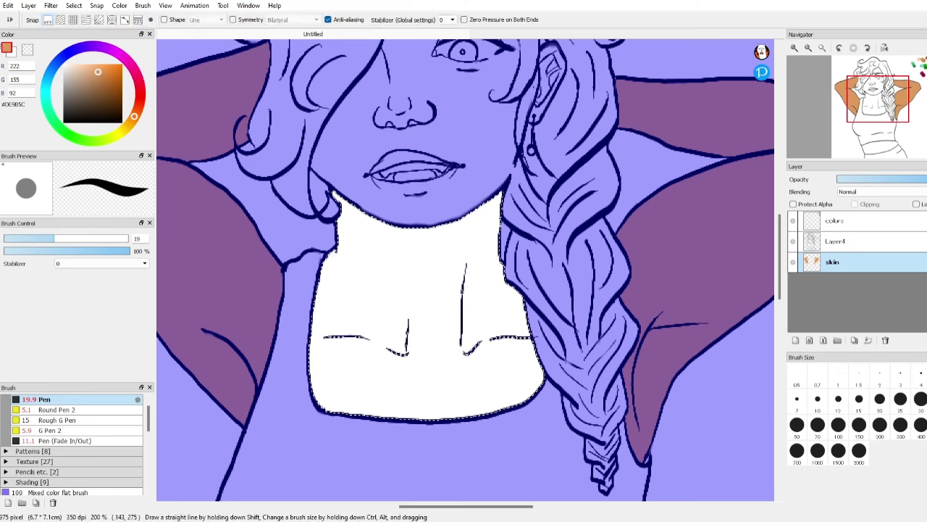
mouse_move(333, 200)
mouse_down()
mouse_move(312, 290)
mouse_move(326, 391)
mouse_move(413, 406)
mouse_move(438, 420)
mouse_move(514, 333)
mouse_up()
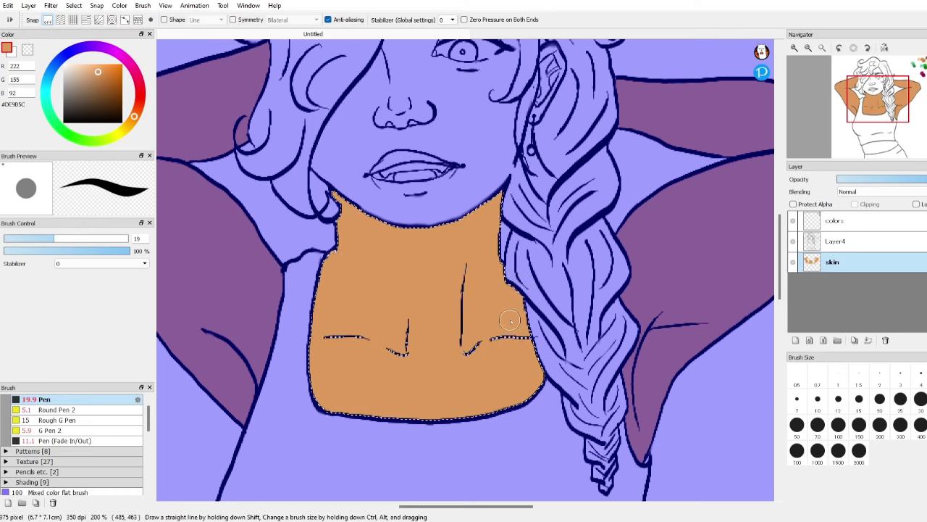
key(ctrl+d)
Fill the bare midriff below the top with #DE9B5C inside a Magic Wand selection, then deselect.
mouse_move(780, 275)
mouse_down()
mouse_move(780, 250)
mouse_move(787, 384)
mouse_up()
key(w)
click(387, 271)
key(b)
mouse_move(342, 234)
mouse_down()
mouse_move(292, 304)
mouse_move(325, 377)
mouse_move(420, 338)
mouse_move(497, 331)
mouse_move(674, 231)
mouse_up()
mouse_move(781, 326)
mouse_down()
mouse_move(775, 229)
mouse_move(806, 203)
mouse_up()
key(ctrl+d)
Fill the face from forehead to chin with #DE9B5C, painting around the eye and lips inside a Magic Wand selection.
scroll(498, 107, up, 1)
key(w)
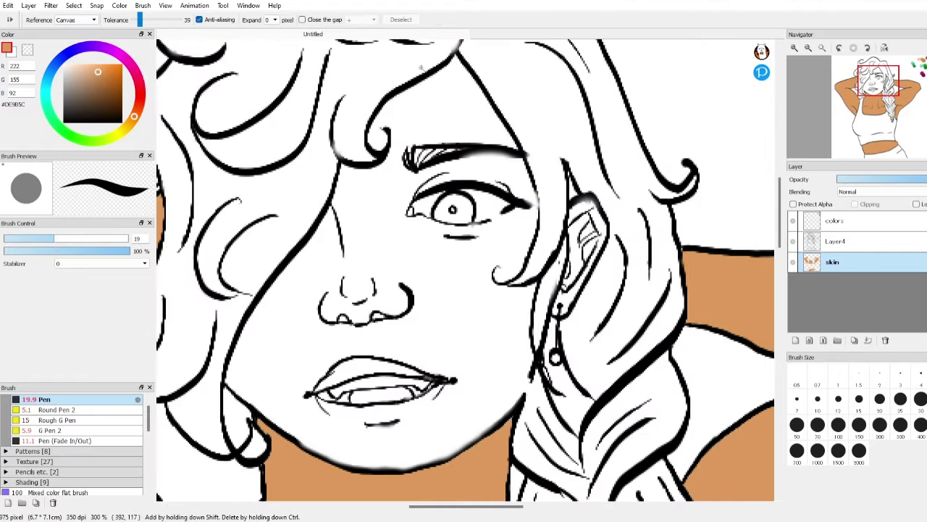
click(420, 68)
key(b)
mouse_move(435, 66)
mouse_down()
mouse_move(387, 91)
mouse_move(408, 153)
mouse_move(437, 176)
mouse_up()
mouse_move(340, 177)
mouse_down()
mouse_move(239, 384)
mouse_move(348, 239)
mouse_move(507, 304)
mouse_move(401, 228)
mouse_up()
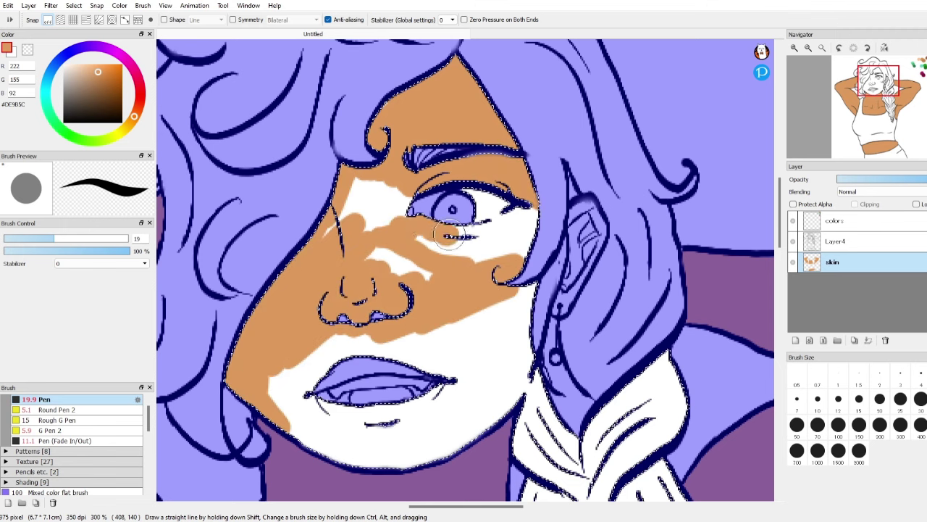
mouse_move(527, 209)
mouse_down()
mouse_move(431, 262)
mouse_move(408, 181)
mouse_move(316, 250)
mouse_move(404, 242)
mouse_move(506, 263)
mouse_move(527, 308)
mouse_move(373, 328)
mouse_move(344, 368)
mouse_move(428, 338)
mouse_move(396, 416)
mouse_move(476, 418)
mouse_up()
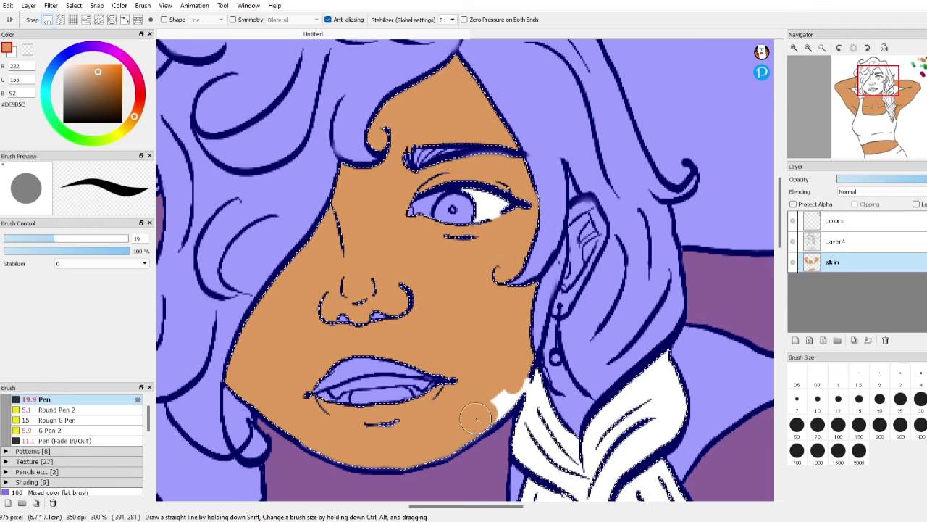
key(ctrl+d)
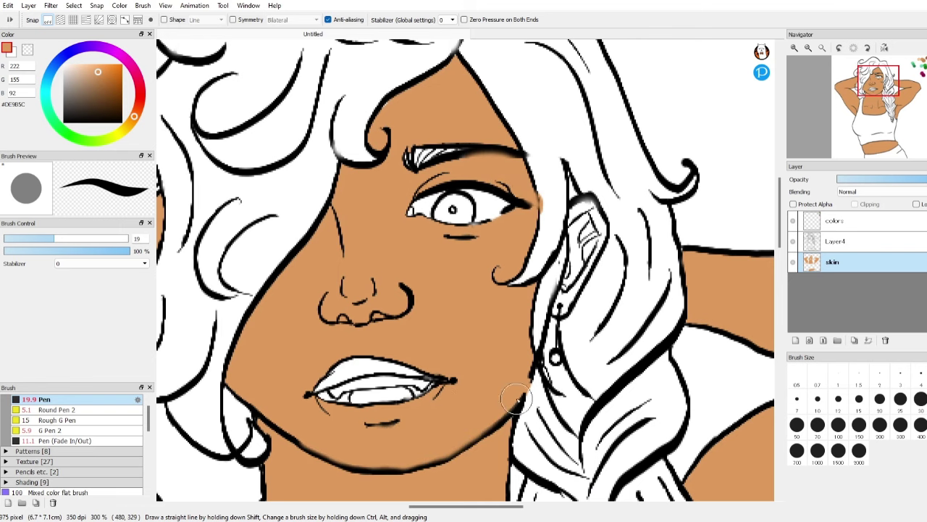
Fill the ear with #DE9B5C and clean the skin color spilled past the face outline beside the eye with Eraser (Soft).
scroll(516, 397, down, 5)
mouse_move(473, 507)
mouse_down()
mouse_move(531, 511)
mouse_move(466, 503)
mouse_up()
drag(779, 255, 780, 220)
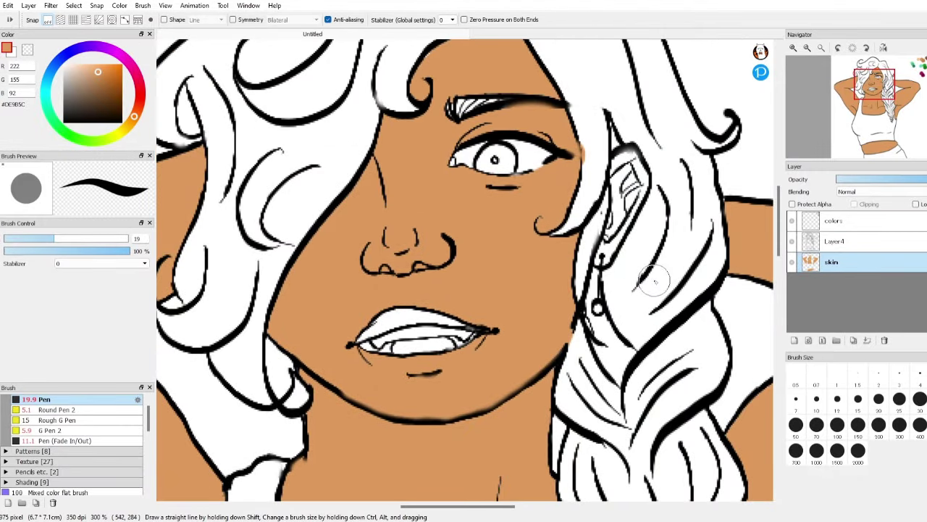
scroll(654, 280, up, 5)
key(w)
click(549, 217)
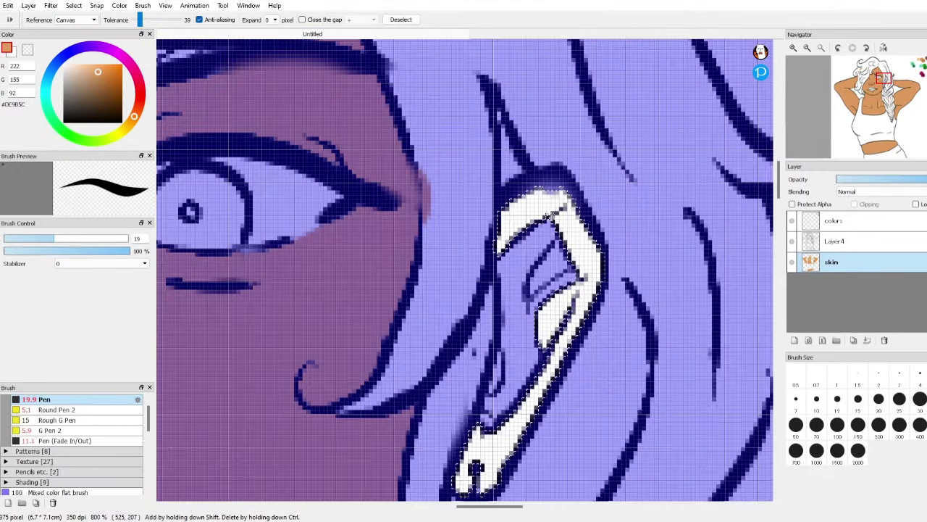
key(b)
scroll(549, 217, down, 2)
scroll(549, 217, up, 1)
mouse_move(528, 130)
mouse_down()
mouse_move(571, 211)
mouse_move(501, 370)
mouse_up()
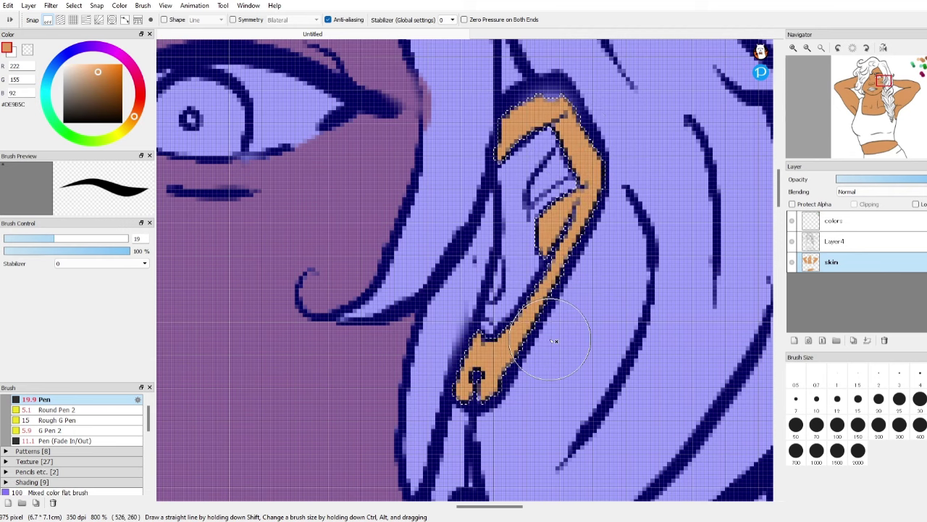
key(ctrl+d)
mouse_move(530, 262)
mouse_down()
mouse_move(506, 176)
mouse_move(531, 164)
mouse_move(532, 112)
mouse_move(529, 283)
mouse_move(580, 165)
mouse_move(586, 242)
mouse_up()
key(e)
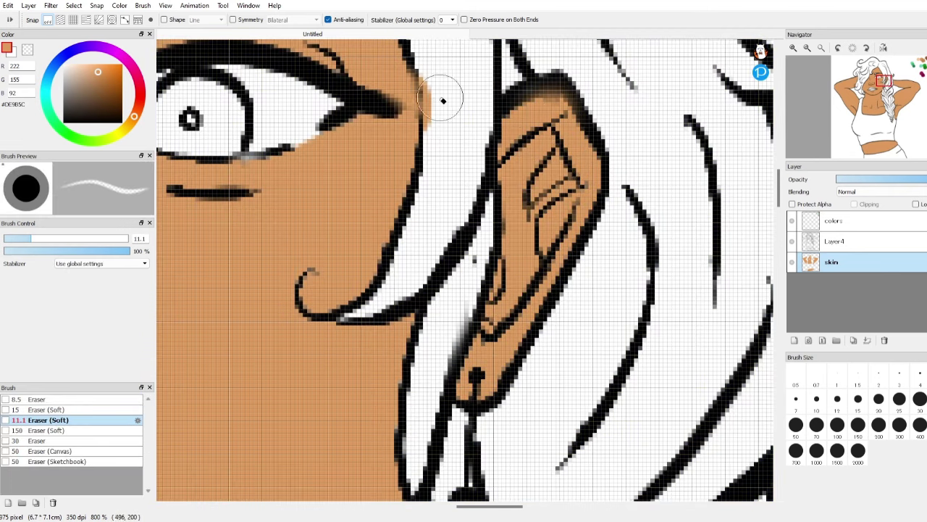
Sample the brown #A55D37 swatch and fill the upper lip with it inside a selection, using the Pen.
scroll(475, 257, down, 8)
scroll(435, 391, up, 1)
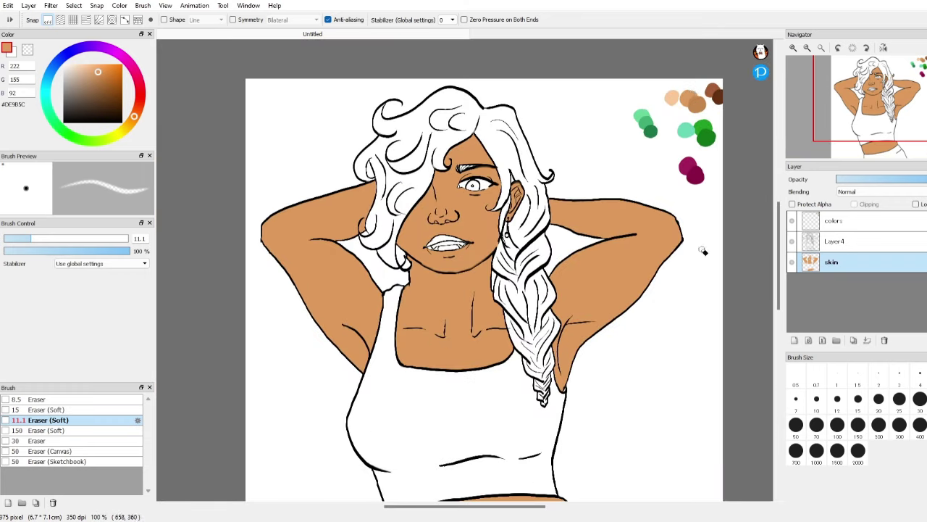
right_click(713, 89)
scroll(450, 233, up, 6)
key(b)
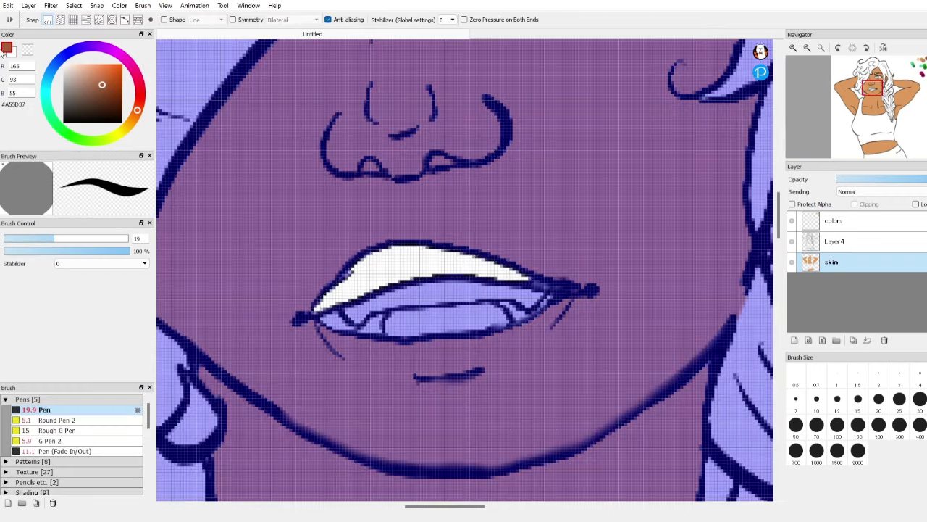
mouse_move(326, 287)
mouse_down()
mouse_move(538, 275)
mouse_move(374, 268)
mouse_up()
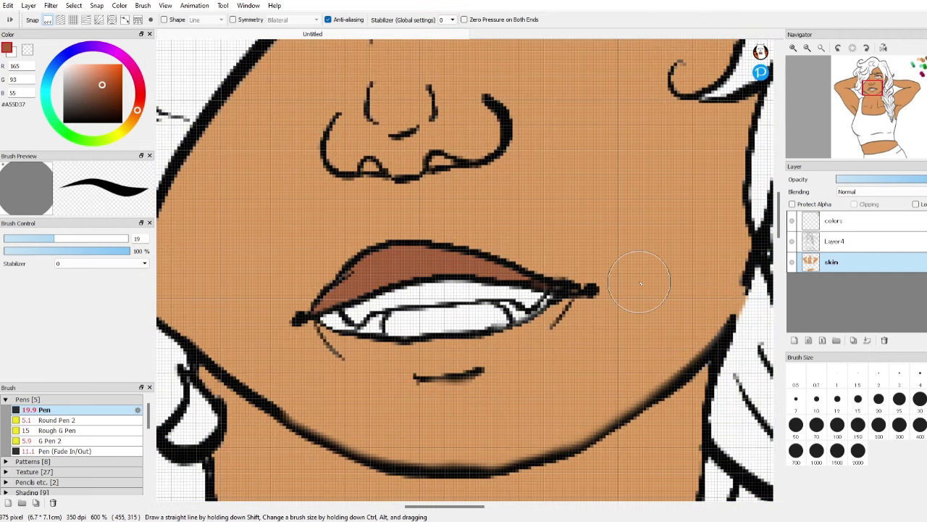
Sample the dark brown #643014 swatch and fill the gaps beside the tongue at one mouth corner inside a Magic Wand selection.
scroll(640, 281, down, 3)
drag(467, 506, 525, 505)
drag(779, 273, 778, 237)
drag(497, 506, 469, 506)
right_click(657, 179)
drag(778, 237, 779, 281)
scroll(410, 227, up, 5)
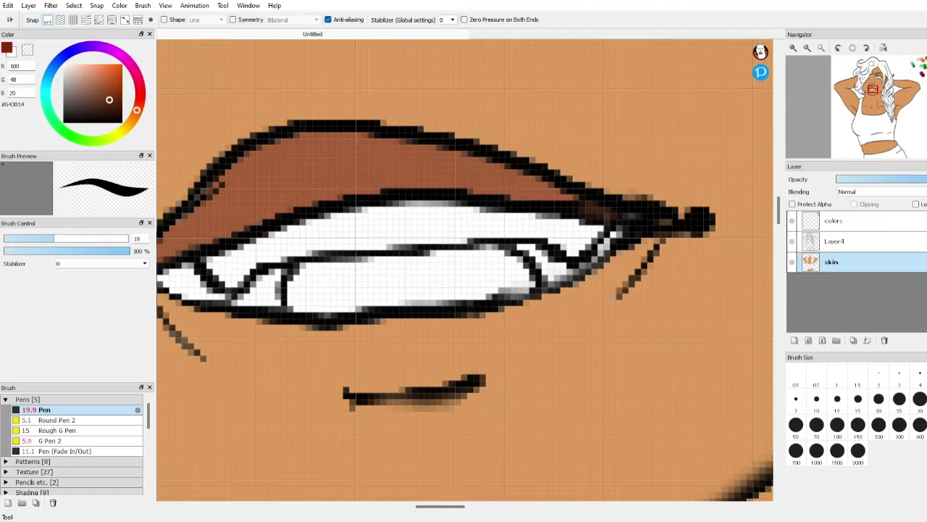
key(w)
click(265, 291)
key(b)
click(276, 267)
key(ctrl+d)
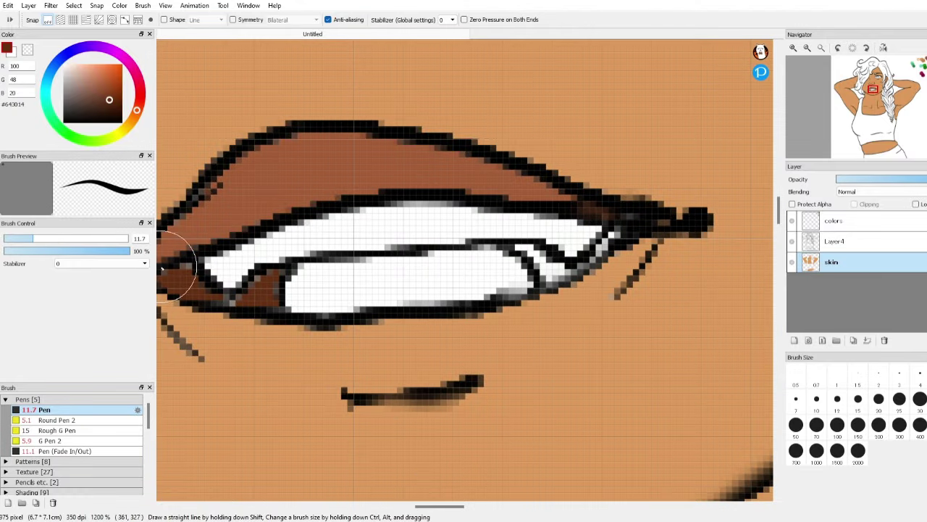
Paint the remaining mouth interior and the tongue with #643014, using the Pen at size 6.5.
click(21, 238)
click(238, 299)
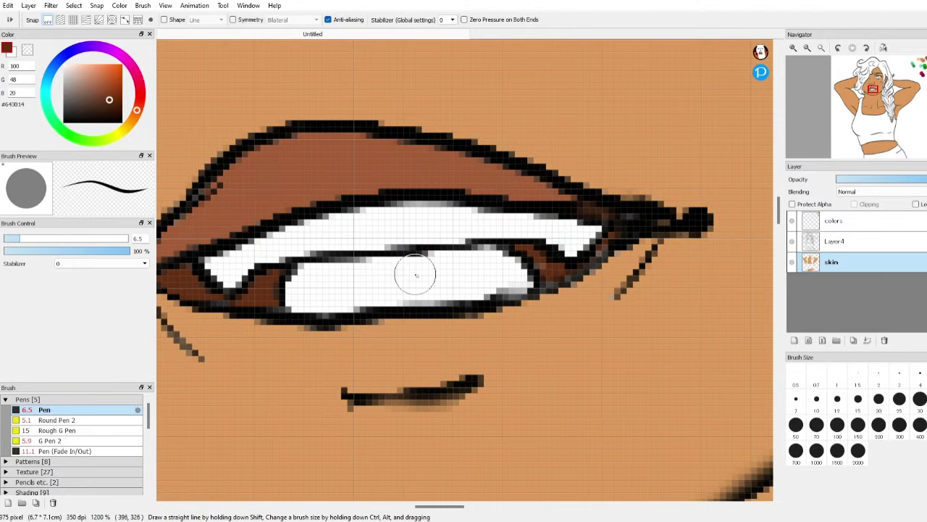
mouse_move(301, 275)
mouse_down()
mouse_move(379, 260)
mouse_move(429, 277)
mouse_move(300, 277)
mouse_move(516, 254)
mouse_move(507, 286)
mouse_move(307, 304)
mouse_up()
key(ctrl+z)
Paint a lighter #A55D37 area on the tongue with the Rough flat brush at size 7.3.
scroll(616, 242, down, 8)
drag(461, 505, 493, 506)
right_click(719, 97)
scroll(506, 236, up, 6)
scroll(505, 233, up, 2)
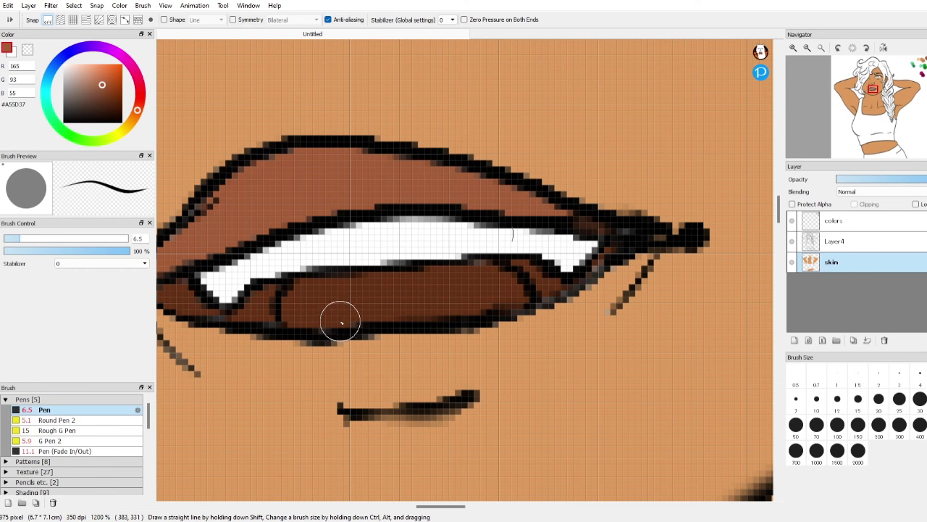
scroll(72, 433, down, 3)
click(72, 429)
drag(107, 242, 22, 242)
mouse_move(313, 317)
mouse_down()
mouse_move(463, 308)
mouse_move(319, 313)
mouse_up()
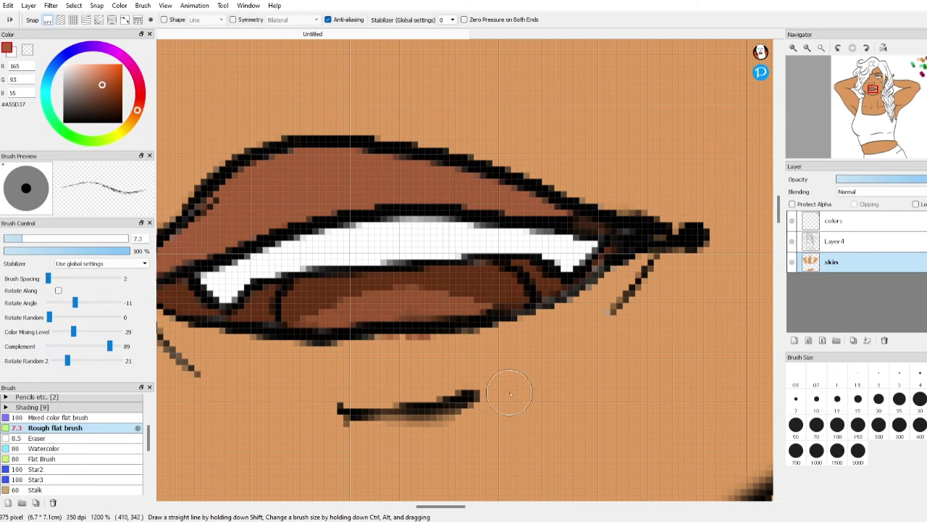
Cover the brown spill below the lower lip line with the sampled skin color #DE9B5C.
scroll(510, 393, down, 2)
scroll(434, 377, up, 2)
alt+click(386, 371)
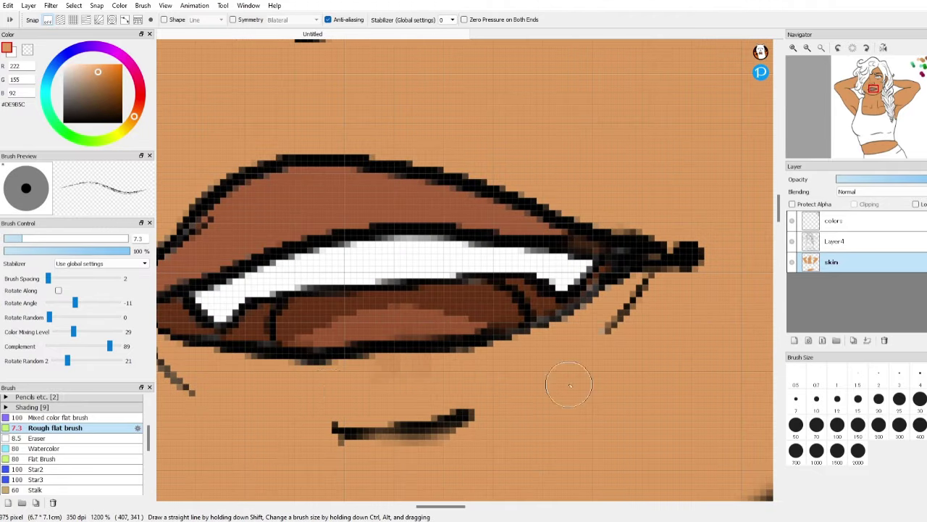
Add a pale beige #DEC9B5 swatch between the green and magenta swatches on the colors layer, using the Pen.
scroll(569, 384, down, 3)
scroll(431, 395, up, 1)
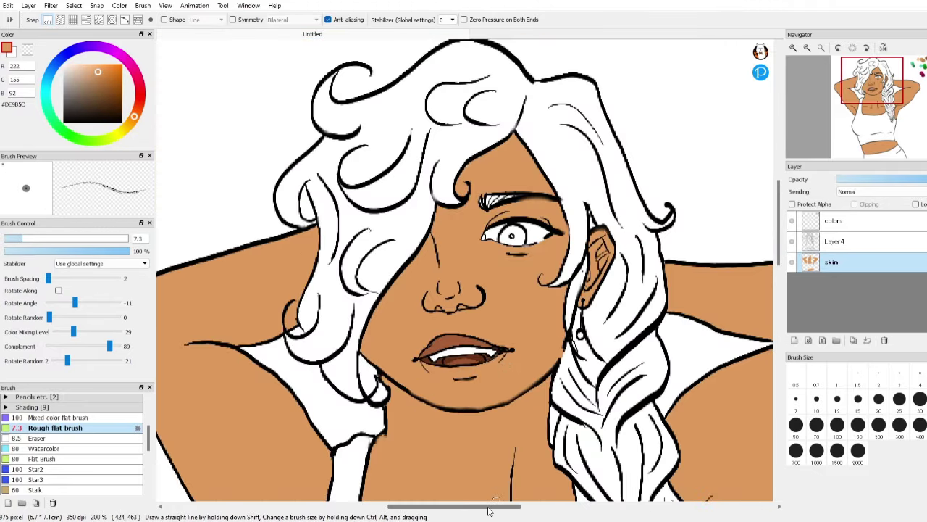
drag(488, 509, 546, 509)
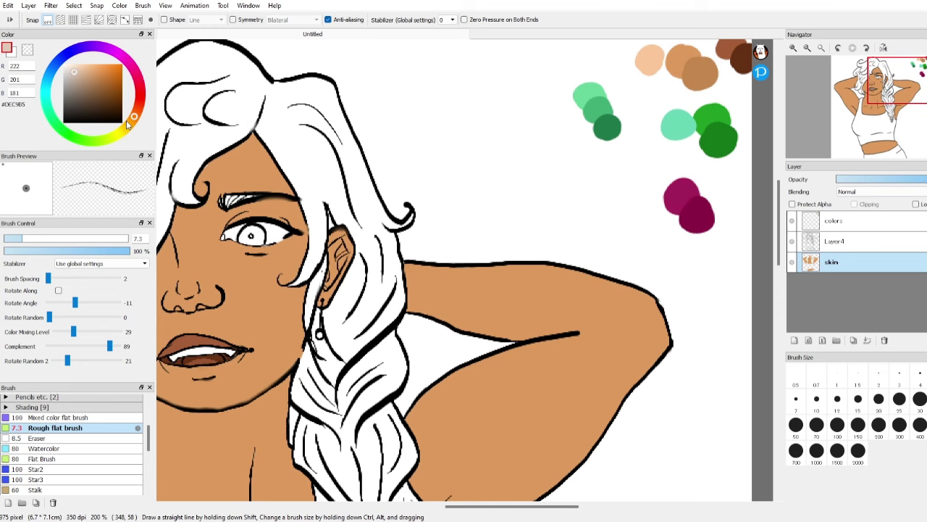
drag(148, 438, 148, 420)
click(82, 398)
click(835, 220)
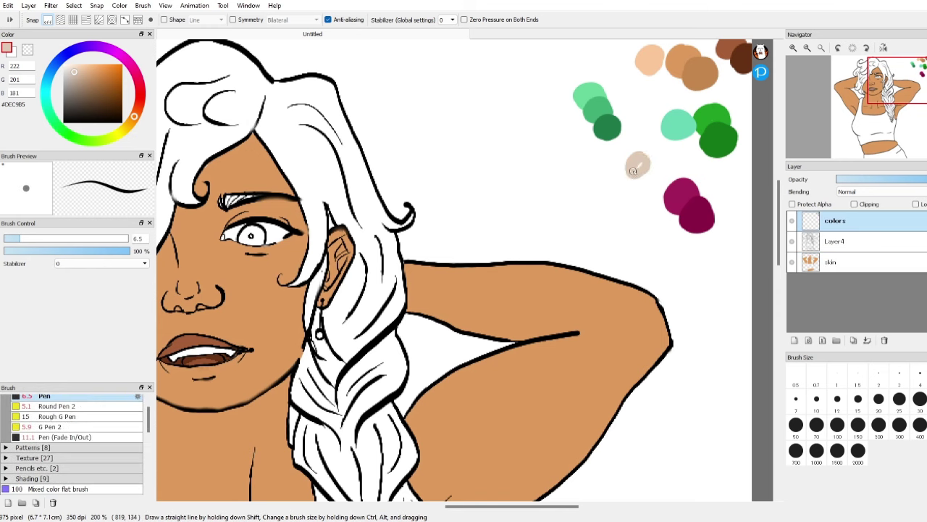
Fill the teeth with #DEC9B5 on the skin layer, painting inside a Magic Wand selection with the Pen at size 6.5.
drag(461, 507, 411, 507)
scroll(419, 371, up, 4)
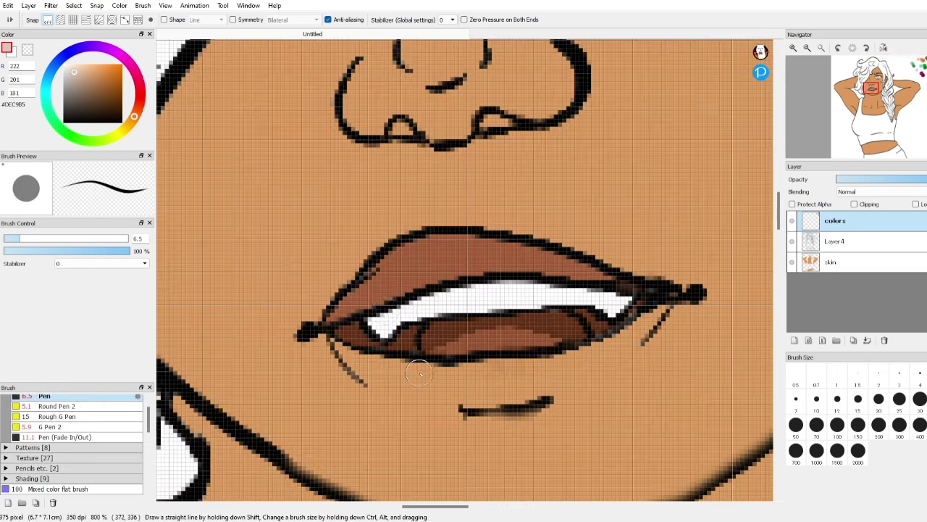
click(835, 263)
scroll(602, 268, up, 2)
scroll(326, 284, down, 1)
key(w)
click(322, 317)
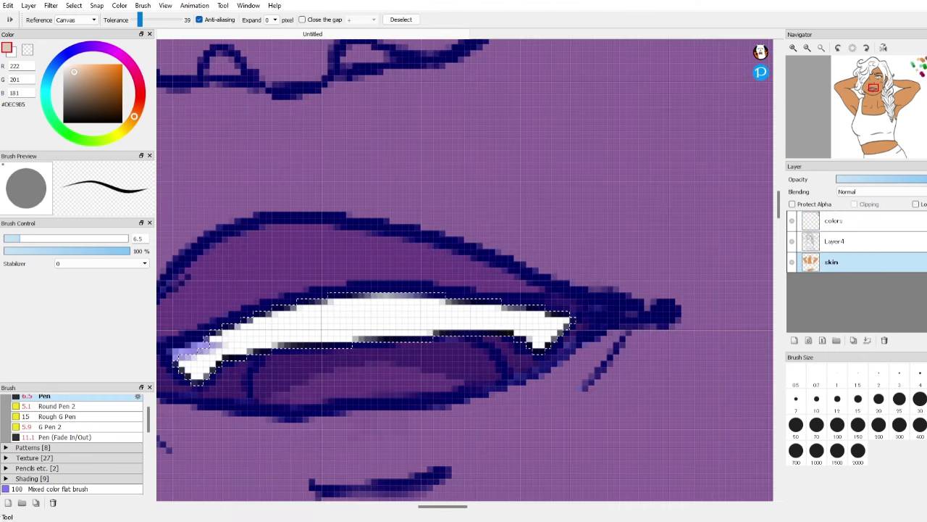
key(b)
mouse_move(192, 359)
mouse_down()
mouse_move(227, 327)
mouse_move(449, 309)
mouse_move(559, 321)
mouse_up()
key(ctrl+d)
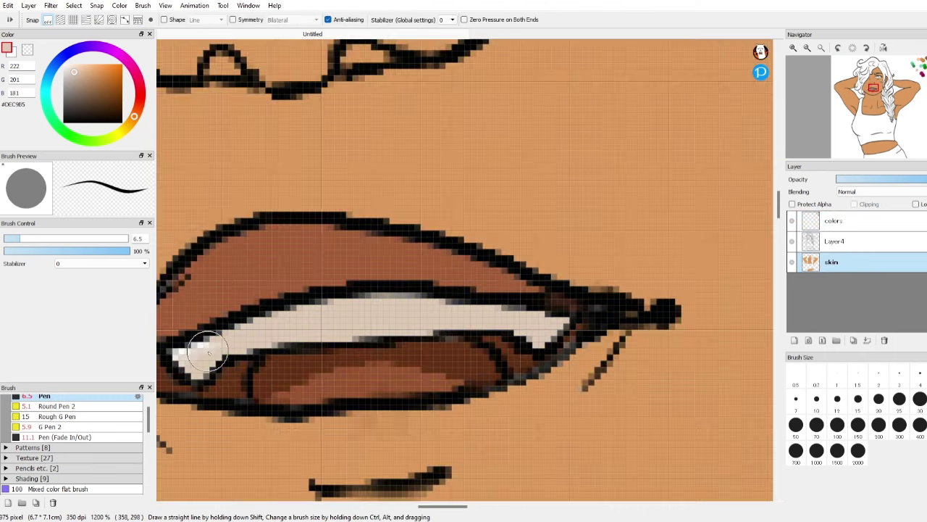
Sample the skin color #DE9B5C and draw a small downward arrow above the hair on the colors layer.
scroll(440, 300, down, 8)
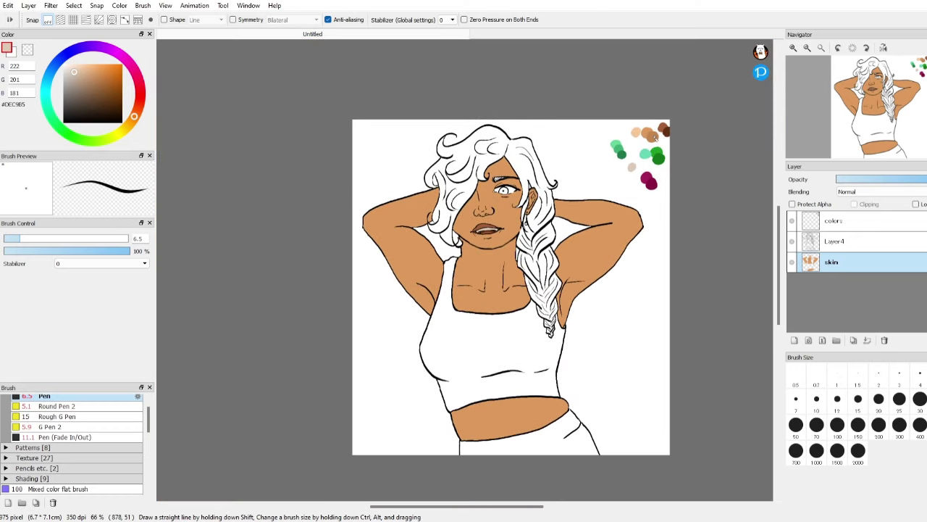
alt+click(632, 217)
drag(610, 267, 632, 244)
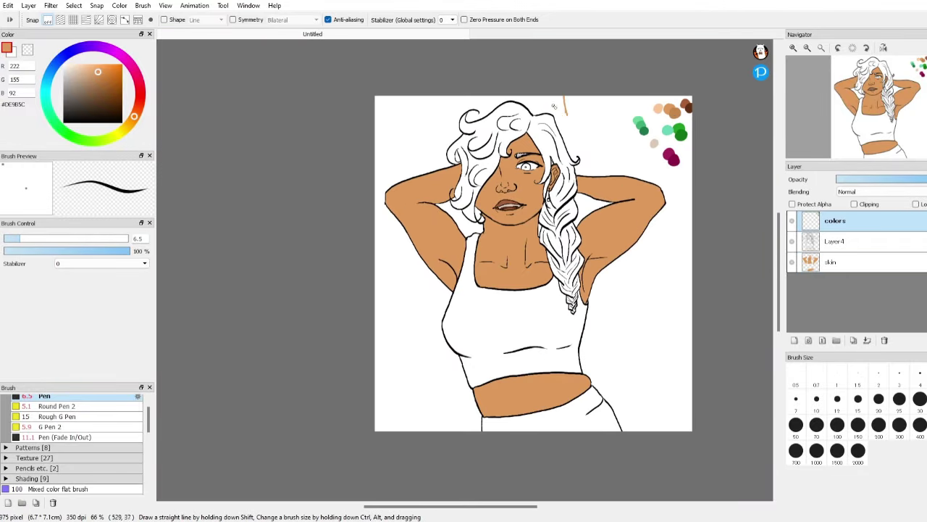
drag(554, 107, 578, 105)
Create a layer named clothes/eyes/brows, sample the magenta #A52059 swatch and move the layer below the skin layer.
click(848, 266)
click(794, 341)
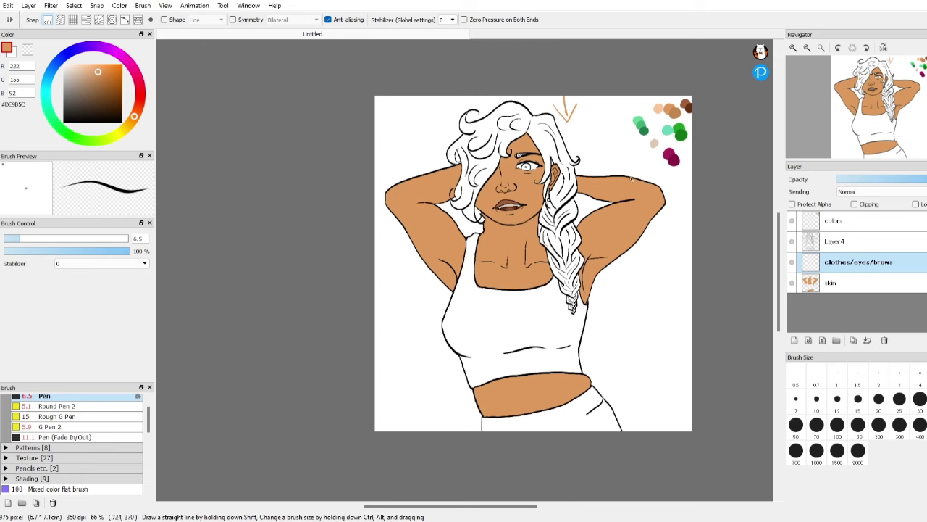
alt+click(670, 152)
drag(846, 262, 849, 288)
Fill the tank top with #A52059 on the clothes/eyes/brows layer inside a Magic Wand selection, and reduce the Pen size to 18.
key(w)
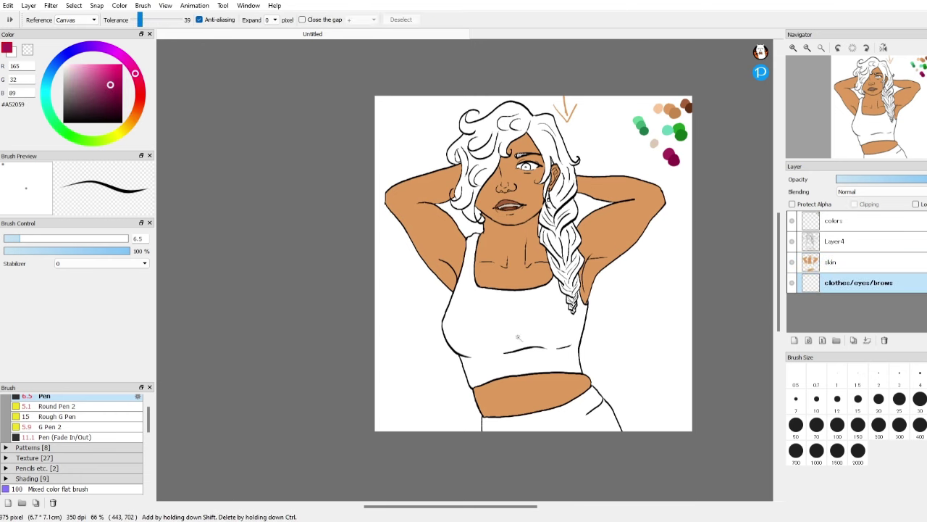
click(518, 337)
scroll(542, 362, up, 2)
click(60, 240)
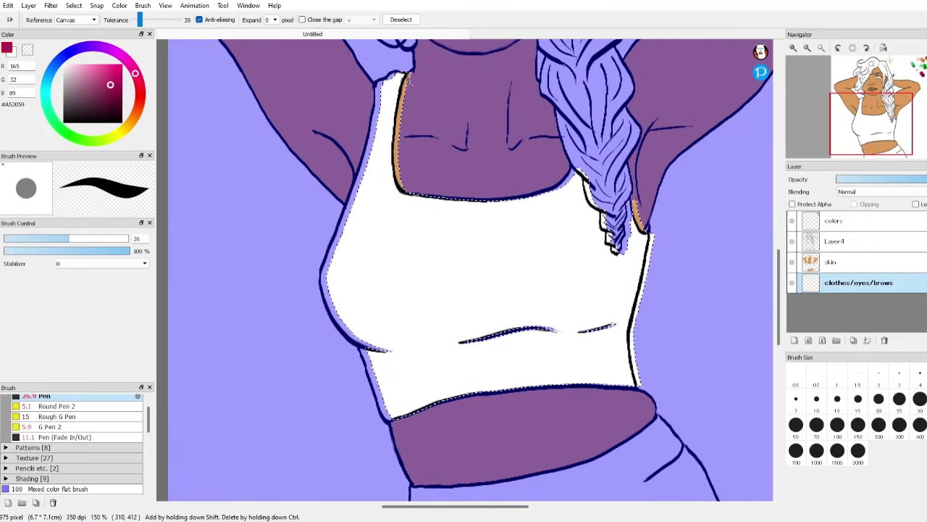
key(b)
click(95, 239)
mouse_move(388, 75)
mouse_down()
mouse_move(301, 294)
mouse_move(441, 356)
mouse_move(589, 362)
mouse_move(707, 352)
mouse_up()
key(ctrl+d)
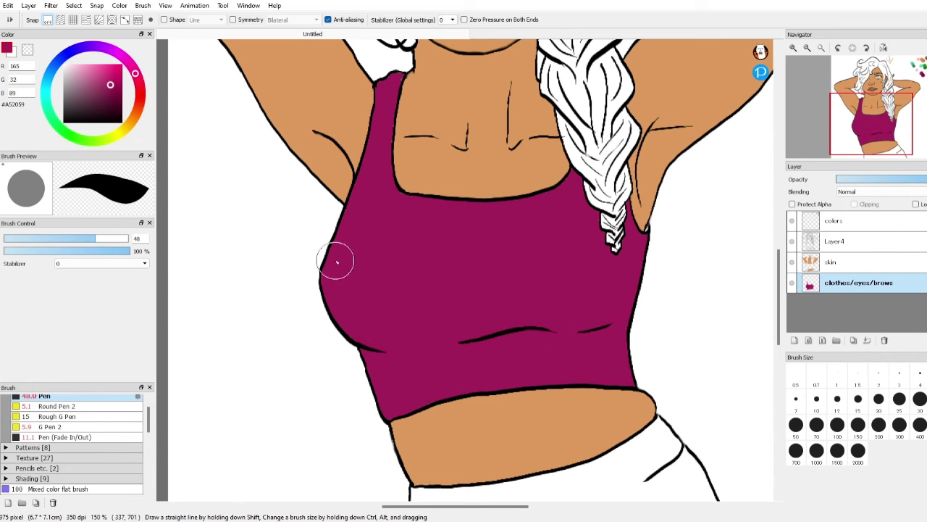
click(49, 239)
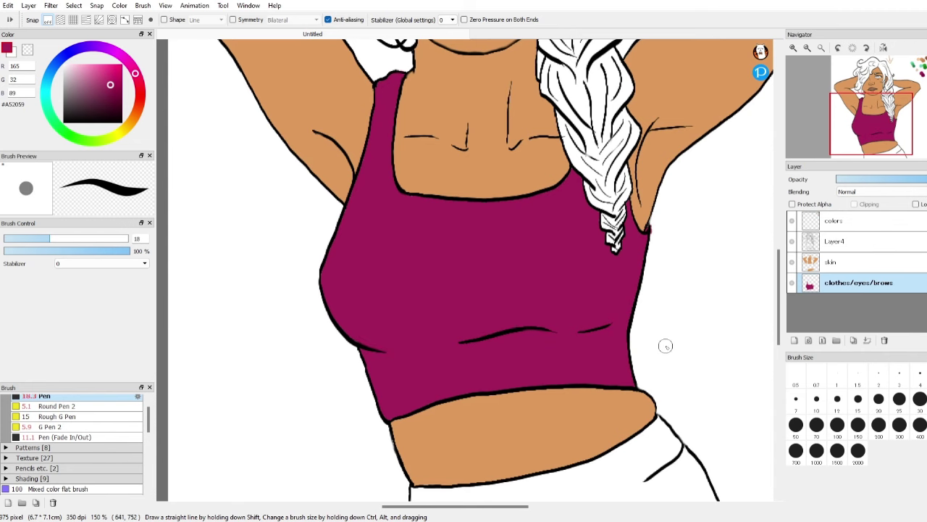
Fill the pants with #A52059 on the clothes/eyes/brows layer, painting inside a Magic Wand selection with the Pen at size 36.
scroll(665, 346, up, 4)
key(e)
scroll(589, 209, down, 6)
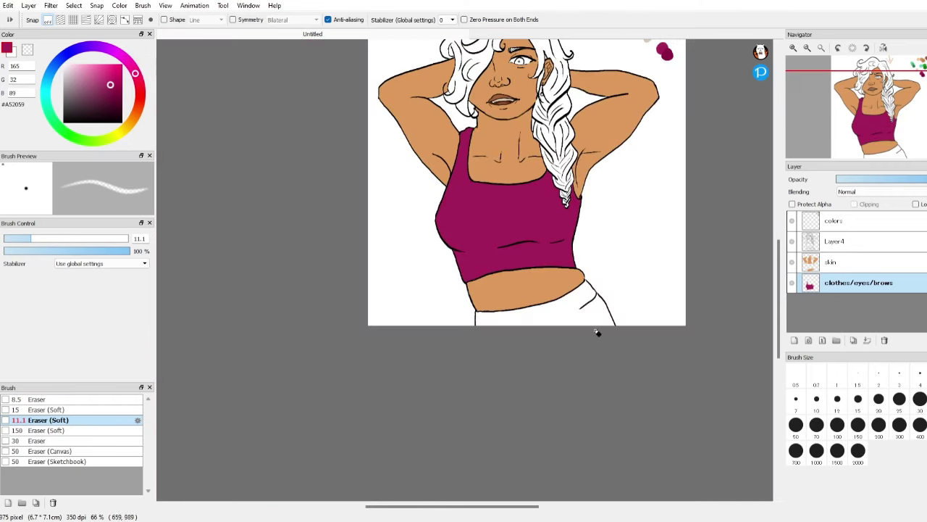
scroll(598, 329, up, 2)
key(w)
click(527, 305)
scroll(525, 304, up, 1)
key(b)
key(bracketright)
key(bracketright)
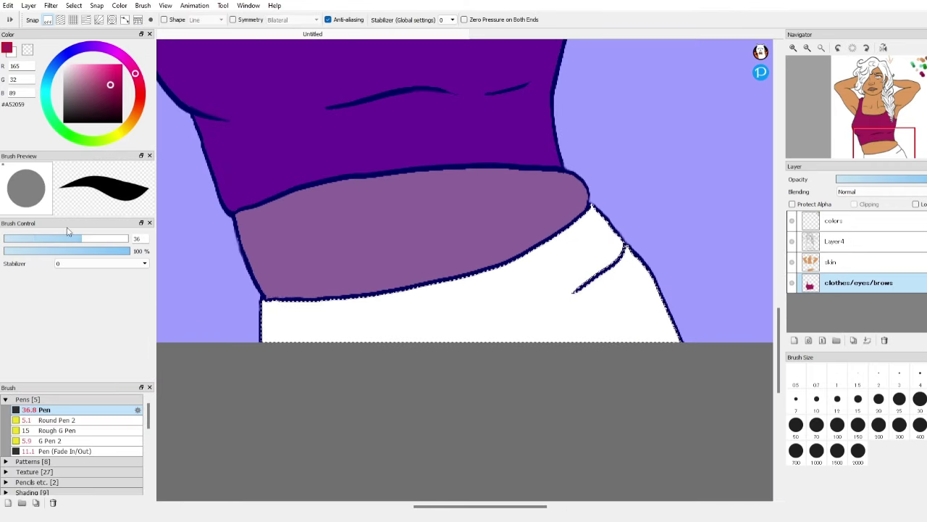
mouse_move(254, 322)
mouse_down()
mouse_move(374, 309)
mouse_move(583, 216)
mouse_move(655, 283)
mouse_move(670, 330)
mouse_up()
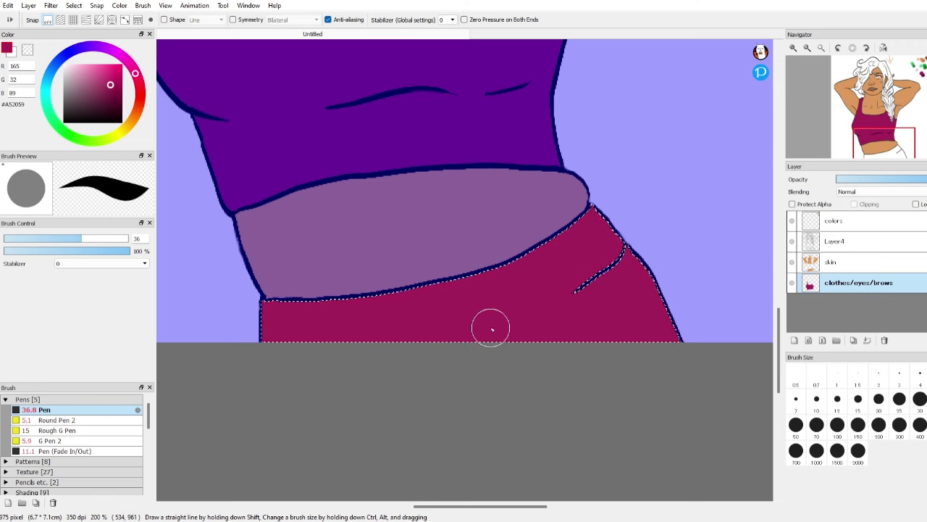
key(ctrl+d)
scroll(627, 408, down, 2)
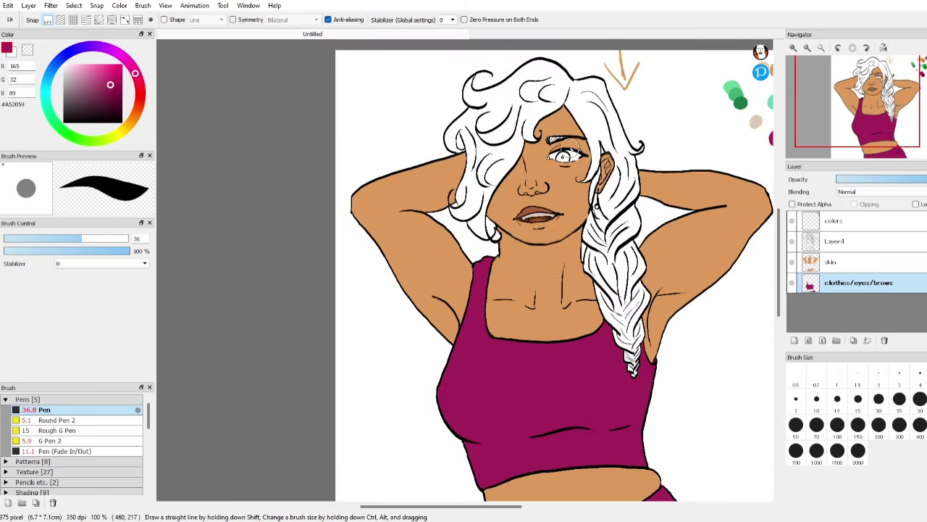
Sample a green swatch, adjust it to #527454 and paint the eyebrow with the Pen at size 6.9.
scroll(566, 155, up, 2)
scroll(655, 226, down, 2)
drag(470, 506, 509, 506)
right_click(700, 143)
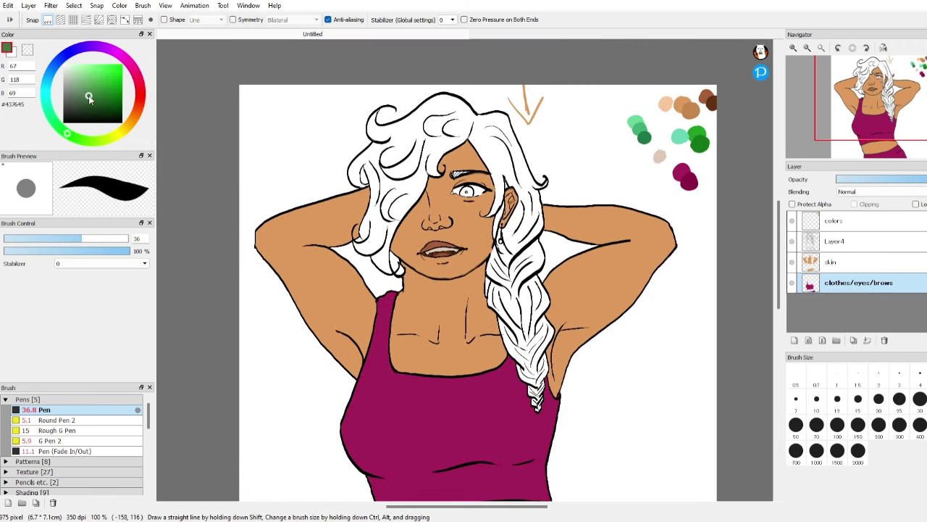
click(80, 96)
scroll(470, 152, up, 4)
scroll(434, 268, up, 2)
click(22, 235)
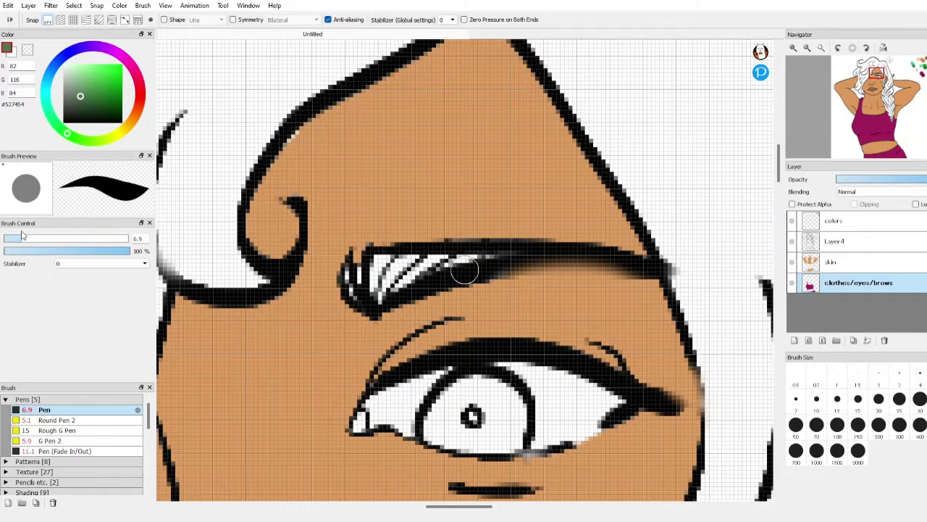
mouse_move(376, 266)
mouse_down()
mouse_move(415, 275)
mouse_move(461, 255)
mouse_up()
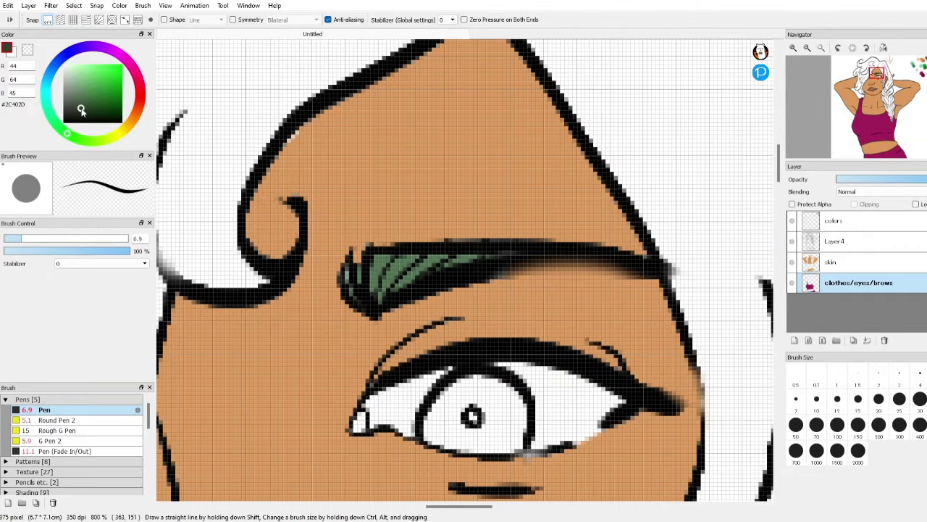
Darken the eyebrow with #2C402D Pen strokes, leaving some lighter green between the hairs.
drag(386, 289, 415, 259)
scroll(438, 245, down, 4)
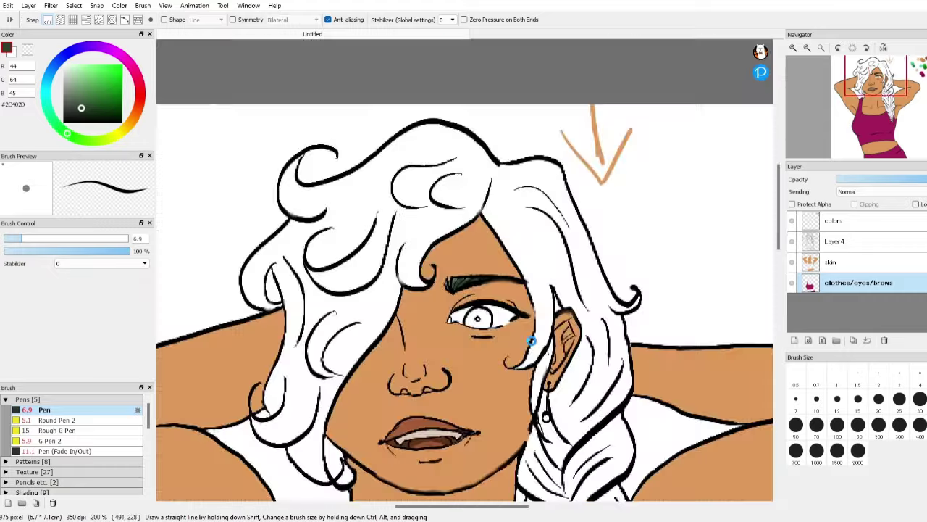
scroll(424, 232, up, 3)
scroll(655, 304, down, 3)
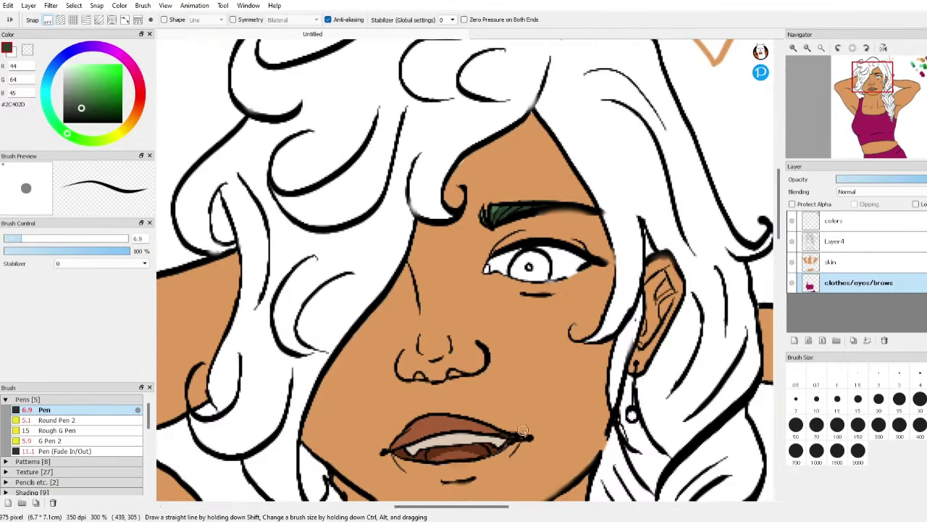
Sample the beige swatch, lighten it to #F0E6DD and fill the whole eyeball area inside the eye outline.
drag(470, 506, 449, 508)
right_click(642, 160)
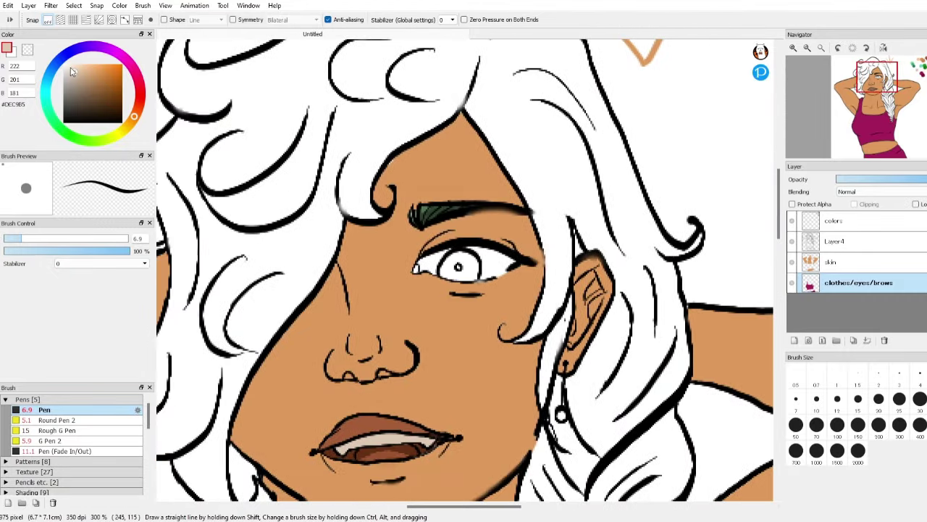
scroll(443, 268, up, 5)
mouse_move(322, 279)
mouse_down()
mouse_move(405, 219)
mouse_move(397, 273)
mouse_move(541, 200)
mouse_move(482, 219)
mouse_move(550, 295)
mouse_move(601, 304)
mouse_move(717, 233)
mouse_up()
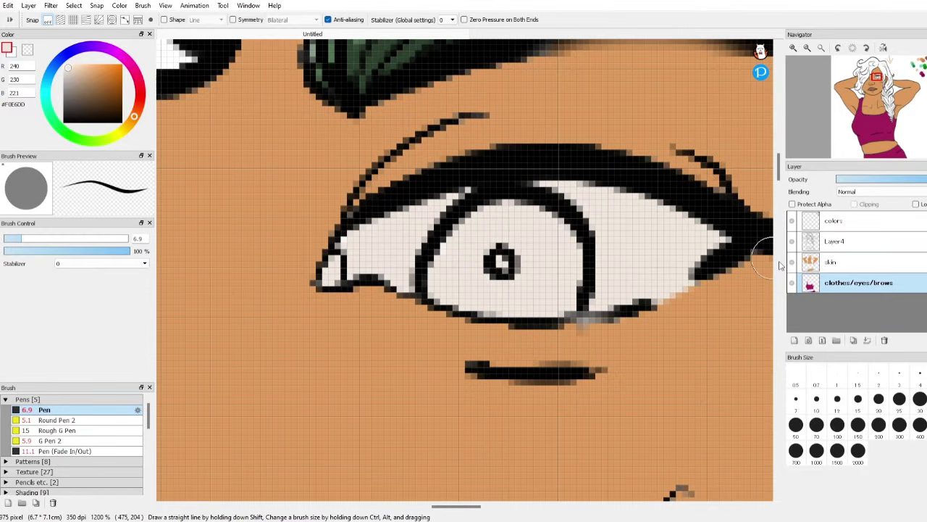
Sample #DEC9B5 and paint a shadow along the upper part and inner corner of the eye white.
drag(469, 506, 644, 502)
mouse_move(778, 168)
mouse_down()
mouse_move(779, 139)
mouse_move(778, 168)
mouse_up()
right_click(644, 179)
drag(648, 507, 469, 507)
mouse_move(369, 281)
mouse_down()
mouse_move(502, 222)
mouse_move(356, 298)
mouse_up()
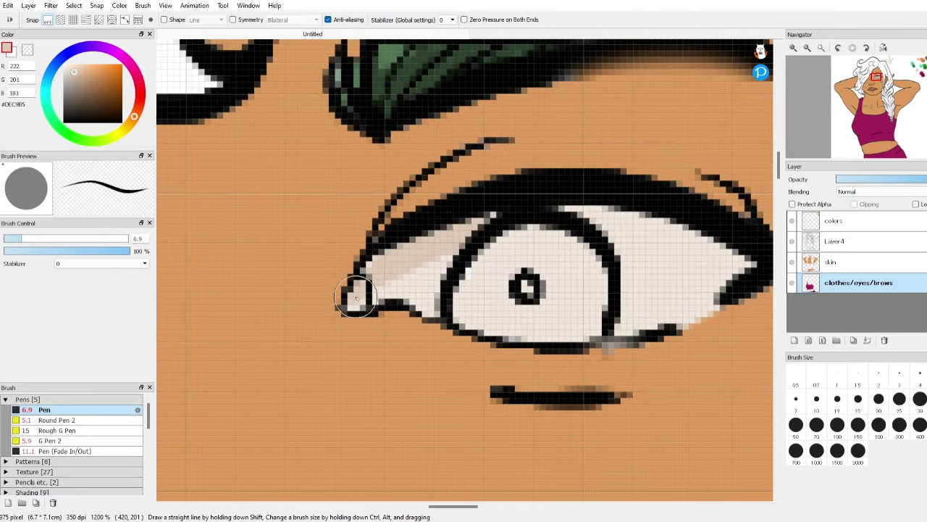
mouse_move(518, 220)
mouse_down()
mouse_move(561, 219)
mouse_move(539, 216)
mouse_move(704, 260)
mouse_up()
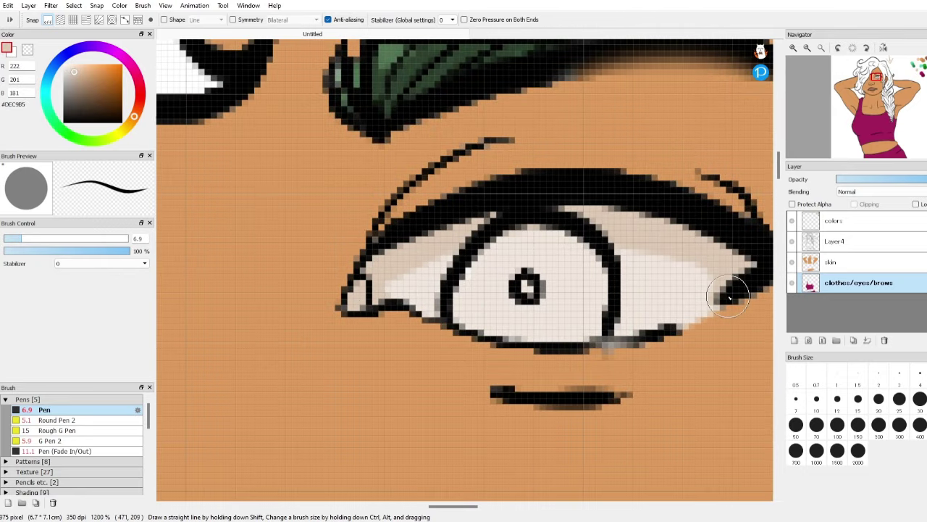
Sample the green #40AE74 swatch and fill the iris with the Pen inside a Magic Wand selection.
scroll(688, 345, down, 4)
drag(484, 507, 564, 510)
scroll(500, 284, up, 3)
scroll(600, 333, down, 5)
right_click(558, 255)
scroll(300, 346, up, 5)
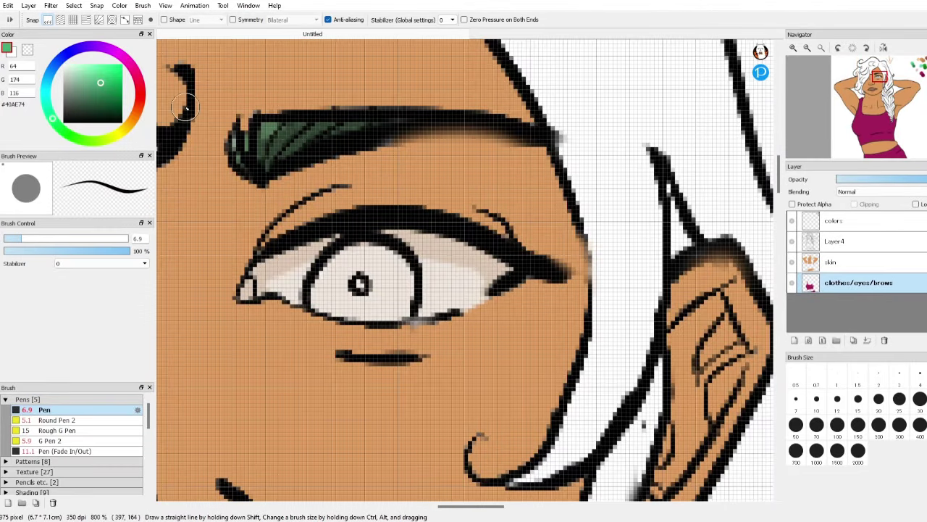
key(w)
click(385, 266)
key(b)
mouse_move(329, 260)
mouse_down()
mouse_move(310, 307)
mouse_move(392, 319)
mouse_up()
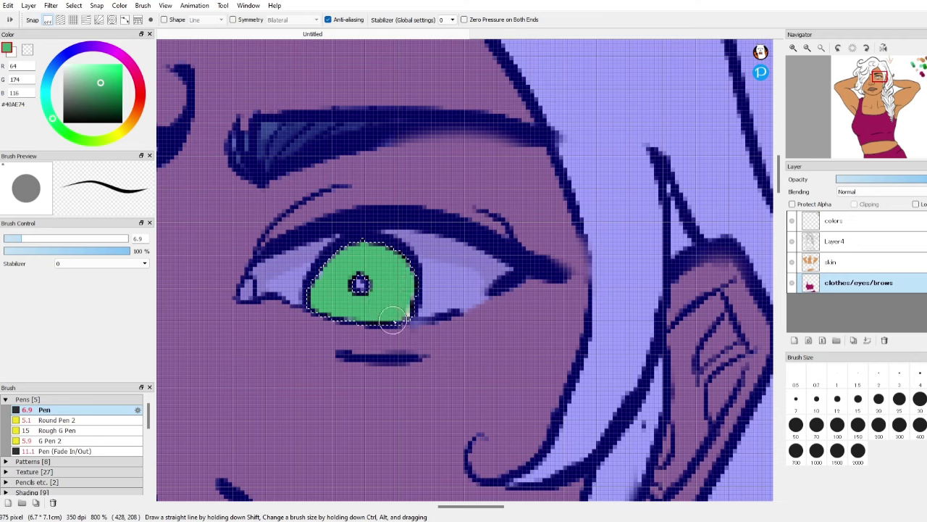
key(ctrl+d)
scroll(455, 278, down, 6)
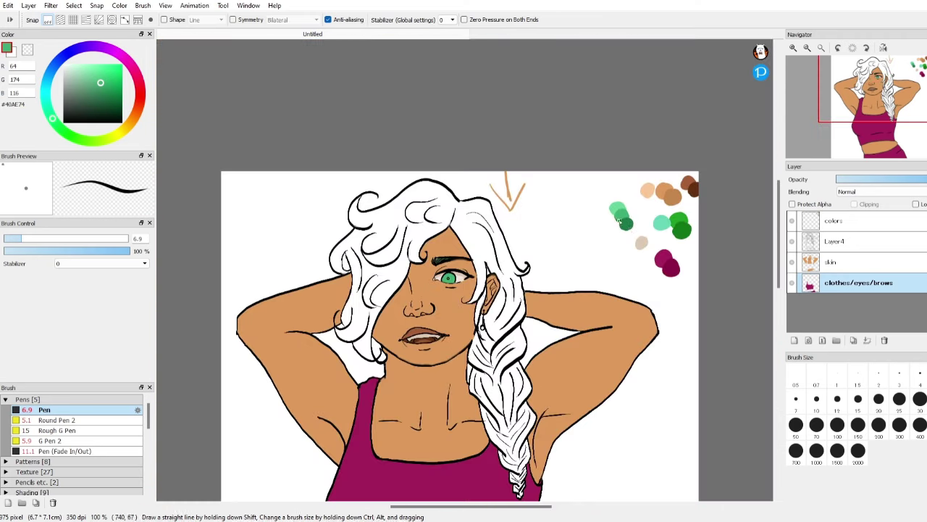
Sample the dark green #1E7849 swatch and paint the iris's outer edge and the area around the pupil.
right_click(632, 232)
scroll(413, 290, up, 8)
scroll(435, 263, down, 5)
scroll(433, 263, down, 5)
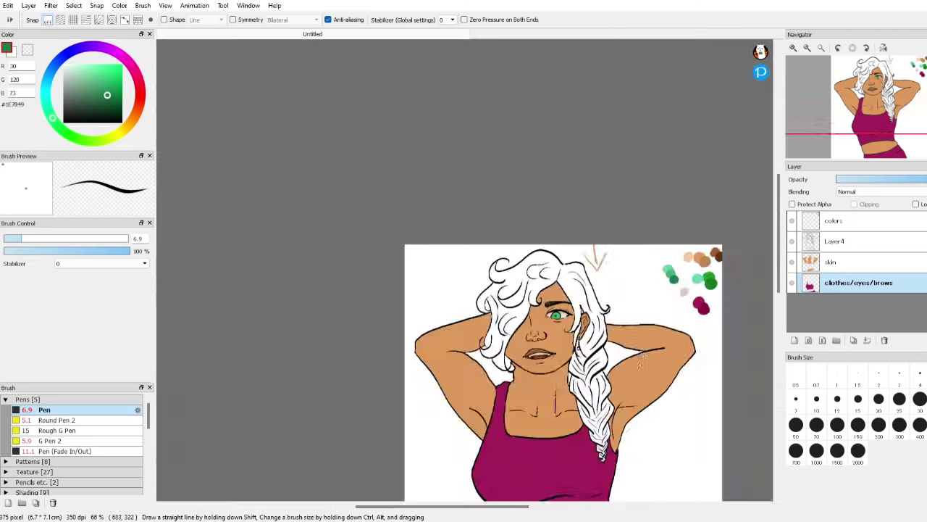
scroll(543, 311, up, 8)
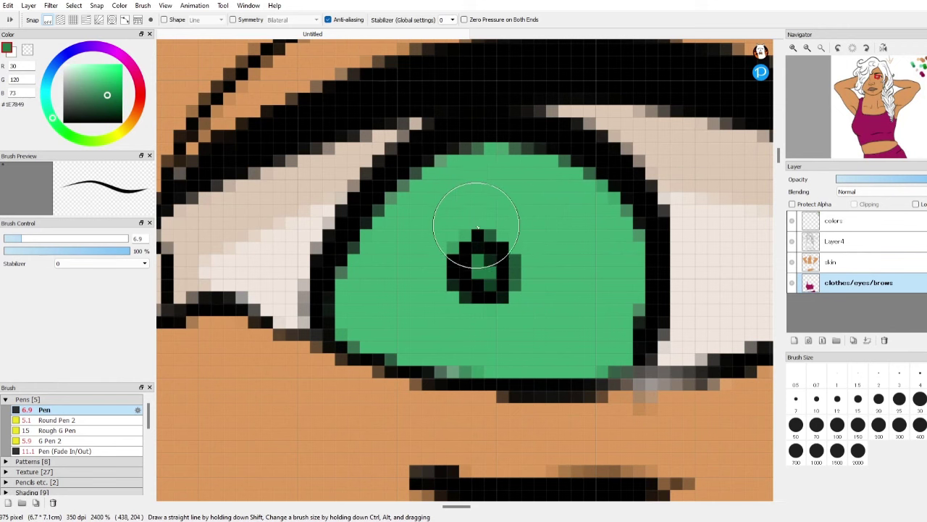
mouse_move(479, 218)
mouse_down()
mouse_move(512, 289)
mouse_move(476, 275)
mouse_move(504, 237)
mouse_move(387, 202)
mouse_move(355, 270)
mouse_move(380, 348)
mouse_move(476, 379)
mouse_move(565, 361)
mouse_move(625, 334)
mouse_move(620, 352)
mouse_move(625, 214)
mouse_move(558, 155)
mouse_move(439, 162)
mouse_up()
scroll(478, 382, down, 1)
scroll(515, 195, down, 4)
scroll(515, 194, down, 2)
scroll(509, 130, up, 2)
scroll(645, 226, down, 6)
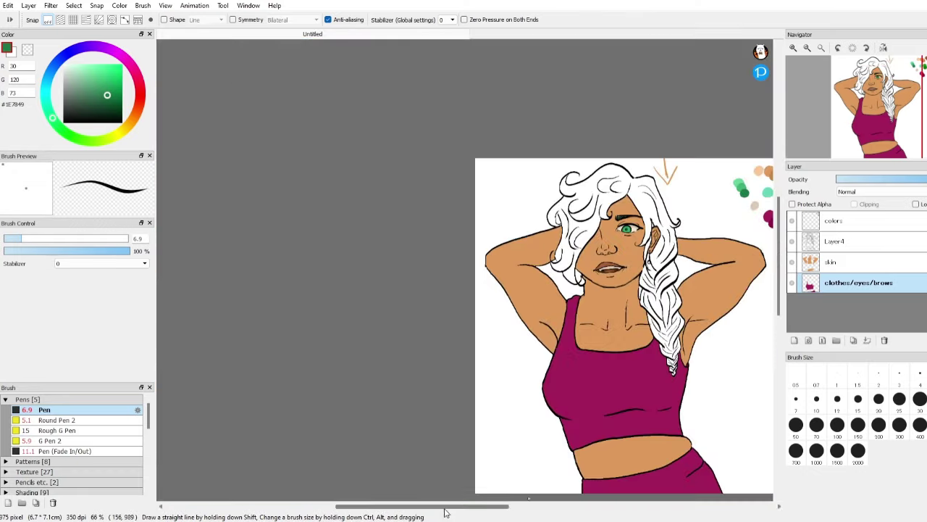
Sample the light green #67D59B swatch and paint a ring through the middle of the iris with the Pen at size 3.4.
drag(445, 507, 480, 507)
right_click(629, 171)
scroll(495, 228, up, 8)
scroll(491, 226, up, 4)
click(13, 239)
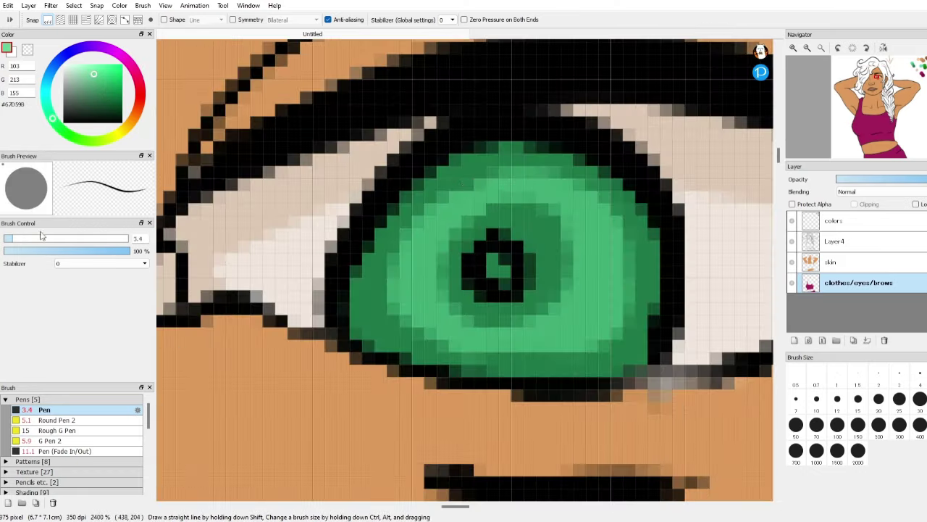
mouse_move(422, 257)
mouse_down()
mouse_move(469, 203)
mouse_move(587, 214)
mouse_move(544, 344)
mouse_up()
mouse_move(433, 284)
mouse_down()
mouse_move(473, 336)
mouse_move(528, 342)
mouse_up()
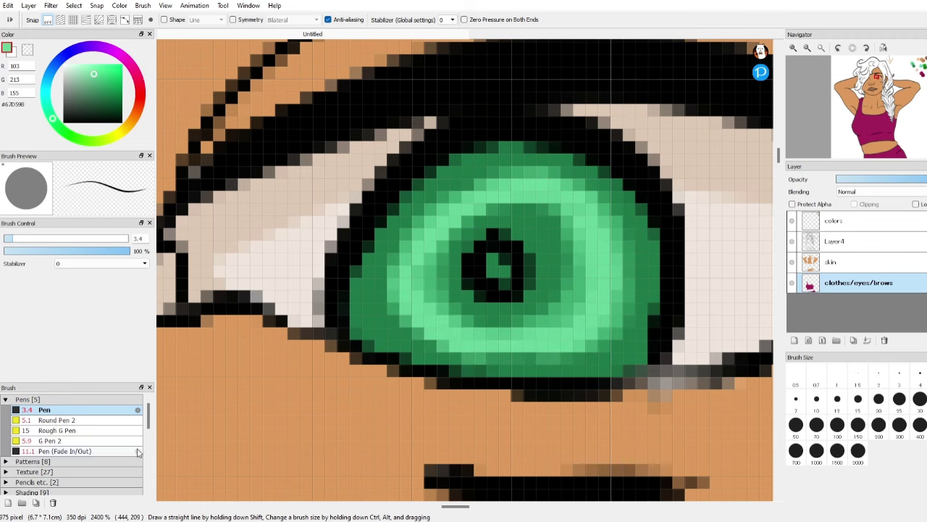
Switch to the Mixed color flat brush and set its size to 8.2.
drag(148, 416, 148, 438)
click(114, 424)
drag(110, 238, 24, 239)
Try to blend the iris greens with the Mixed color flat brush at size 8.2.
mouse_move(427, 269)
mouse_down()
mouse_move(436, 224)
mouse_move(536, 325)
mouse_move(487, 205)
mouse_move(510, 318)
mouse_up()
scroll(646, 310, down, 5)
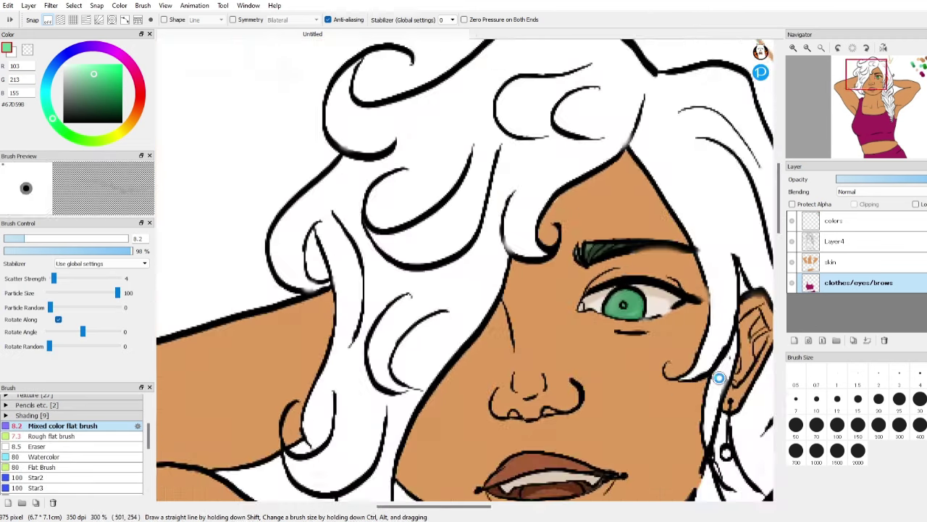
scroll(672, 315, up, 4)
key(ctrl+z)
Blend the iris's light ring into the darker greens with the Mixed color flat brush at size 1.3.
scroll(559, 308, up, 1)
scroll(567, 311, up, 1)
drag(20, 238, 7, 240)
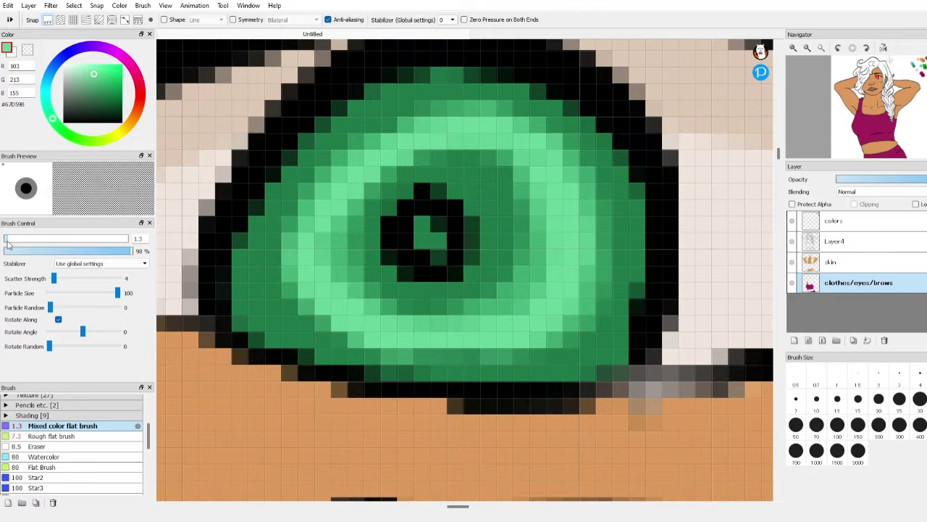
mouse_move(382, 287)
mouse_down()
mouse_move(377, 264)
mouse_move(309, 242)
mouse_move(380, 184)
mouse_move(454, 171)
mouse_move(563, 197)
mouse_move(486, 298)
mouse_move(432, 320)
mouse_move(562, 272)
mouse_move(524, 140)
mouse_move(361, 152)
mouse_move(293, 256)
mouse_move(390, 338)
mouse_move(567, 341)
mouse_move(573, 156)
mouse_up()
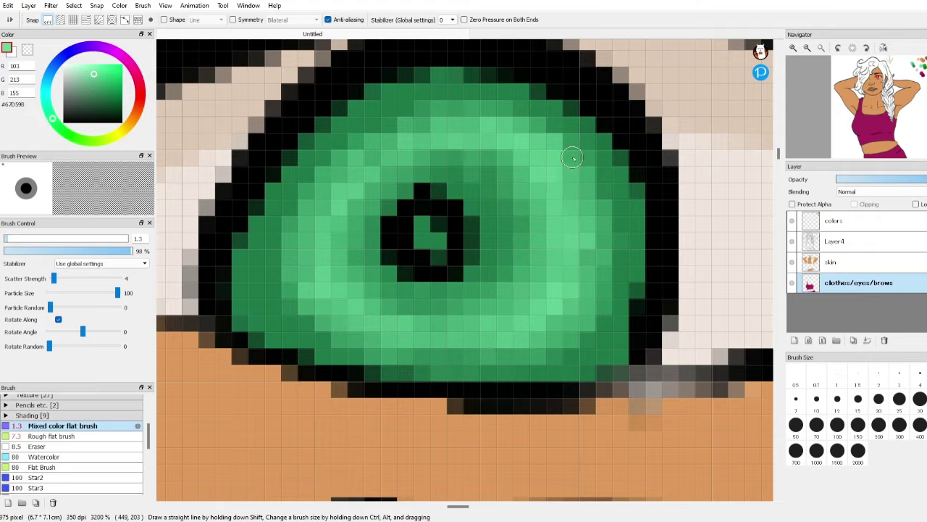
Sample the dark green swatch, darken it to #18663C and shade the upper half of the iris with the Pen at size 3.4.
scroll(697, 218, down, 6)
drag(469, 507, 558, 506)
scroll(499, 282, down, 2)
scroll(470, 259, up, 5)
scroll(471, 273, down, 3)
right_click(655, 172)
scroll(273, 279, up, 4)
scroll(99, 403, up, 2)
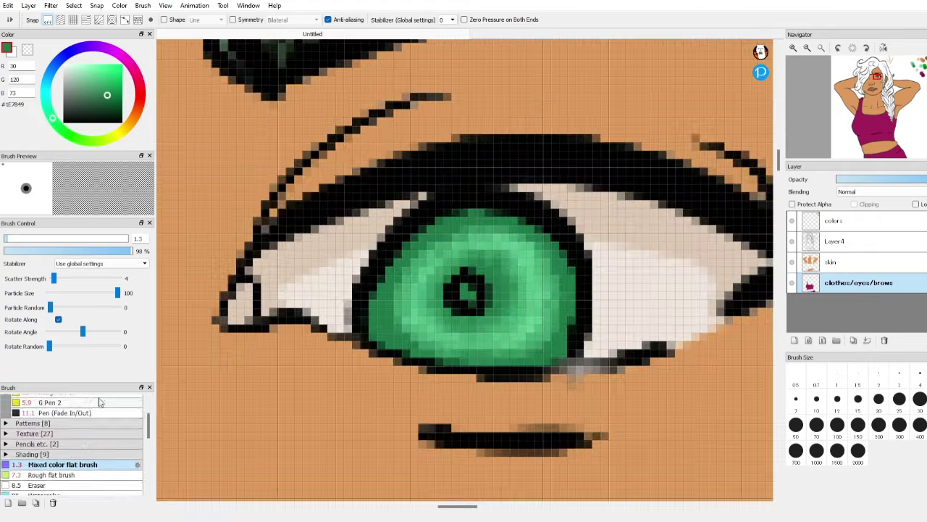
click(90, 408)
click(109, 100)
mouse_move(481, 214)
mouse_down()
mouse_move(387, 268)
mouse_move(444, 270)
mouse_move(488, 211)
mouse_move(509, 267)
mouse_up()
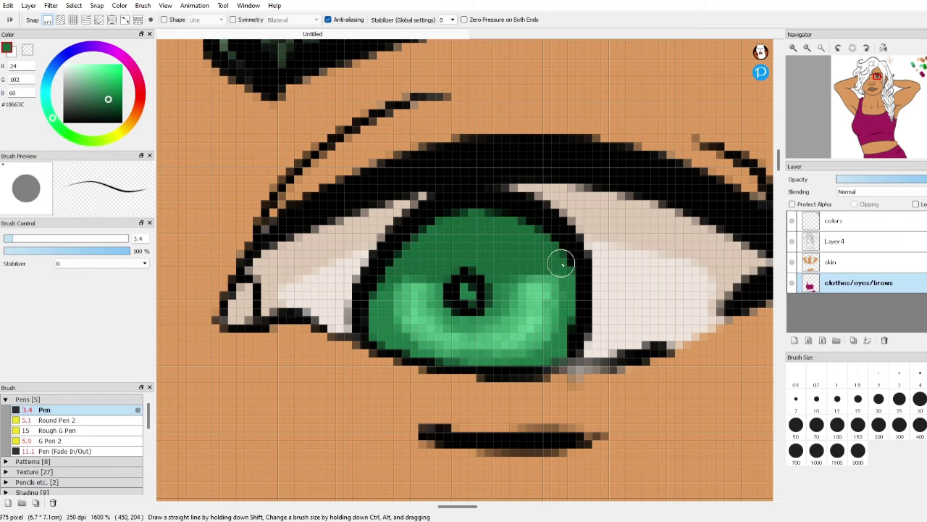
scroll(471, 281, down, 6)
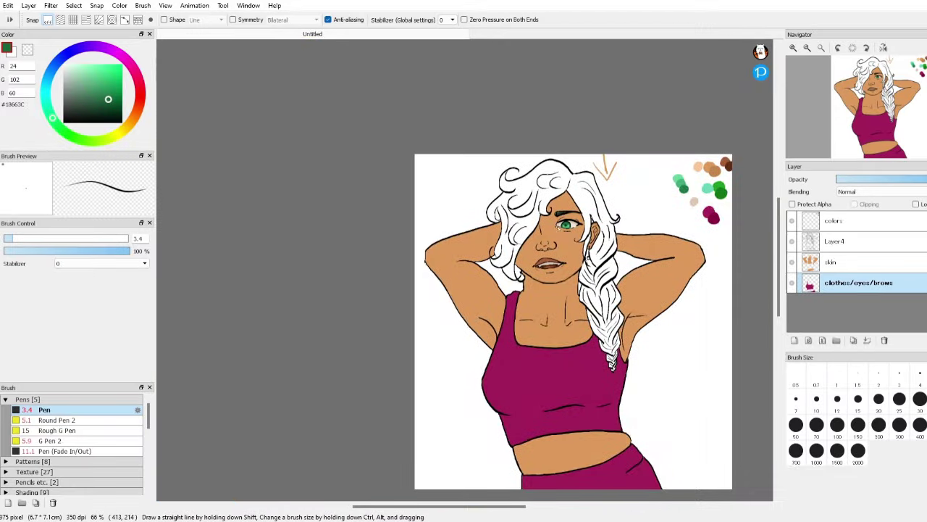
Pick a bright green #47E792, starting from a sampled swatch, and paint a curved highlight along the iris's lower edge.
scroll(500, 195, up, 6)
scroll(501, 195, down, 4)
drag(462, 506, 497, 506)
right_click(559, 129)
scroll(395, 263, up, 6)
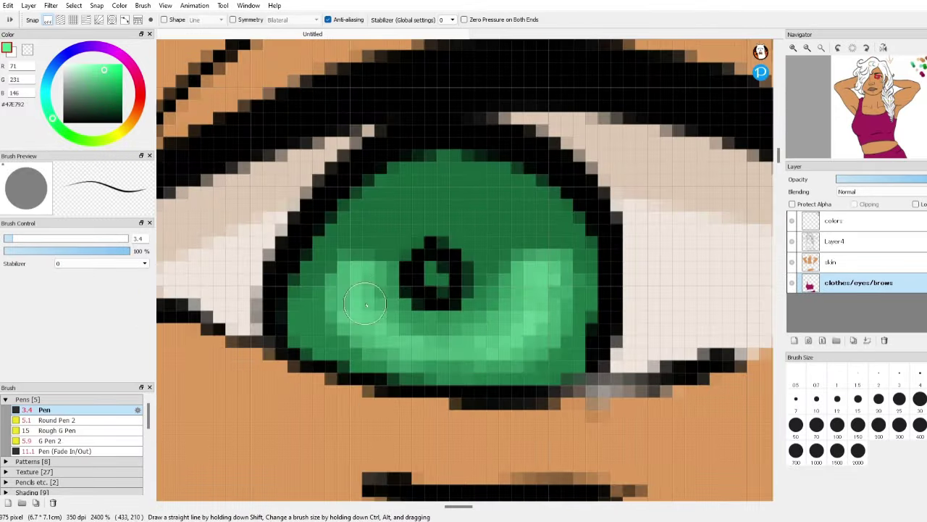
drag(406, 350, 476, 360)
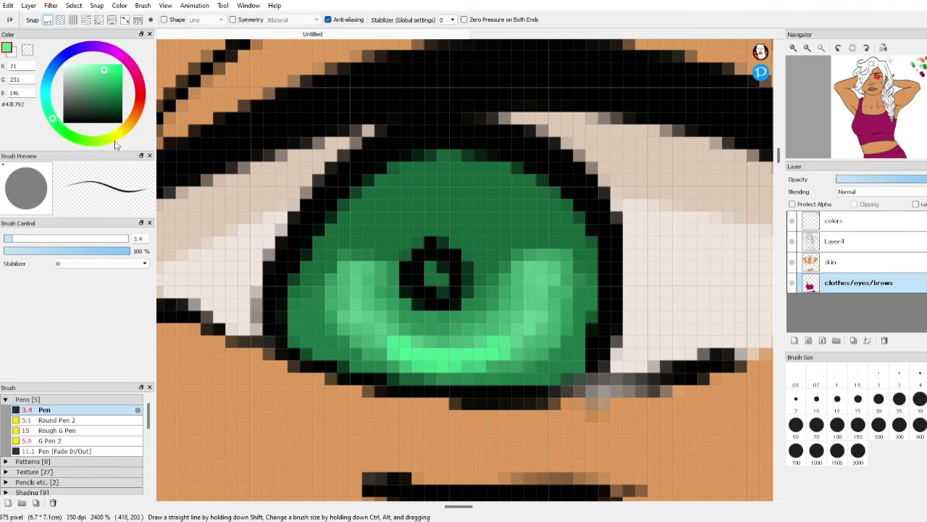
Try adding #5CFFA8 highlight spots on both sides of the iris with the Pen at size 3.4.
drag(354, 250, 343, 263)
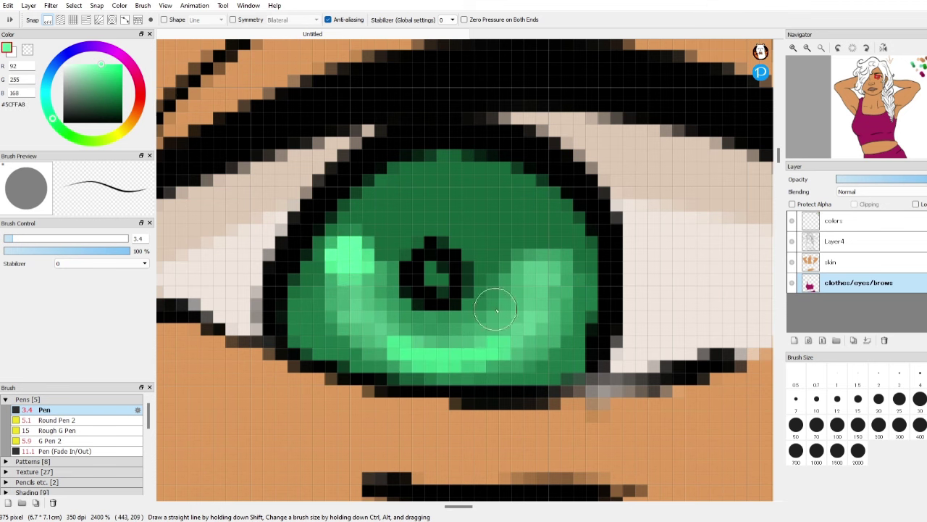
click(497, 331)
drag(556, 266, 549, 250)
scroll(590, 296, down, 7)
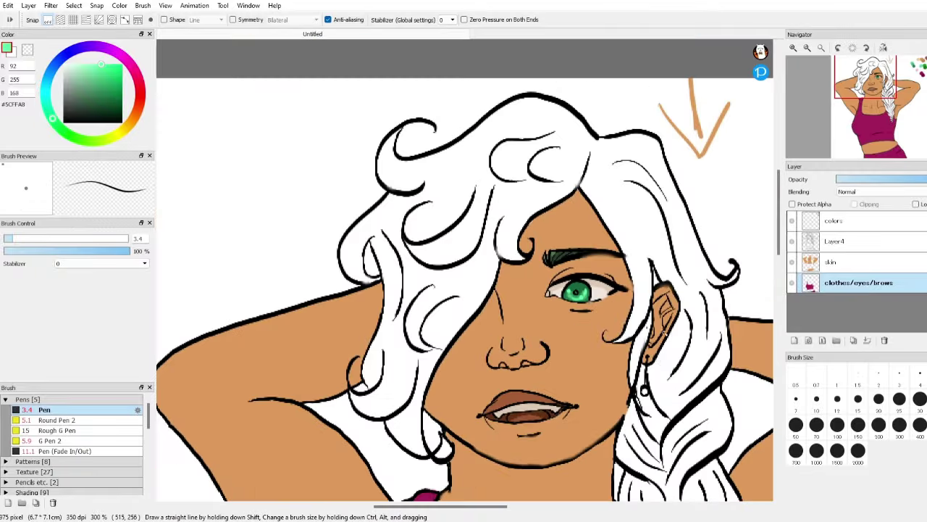
Paint highlight spots in #3FF996 on both sides of the pupil with the Pen at size 4.9.
scroll(627, 362, down, 2)
key(l)
drag(780, 266, 780, 297)
drag(486, 507, 529, 506)
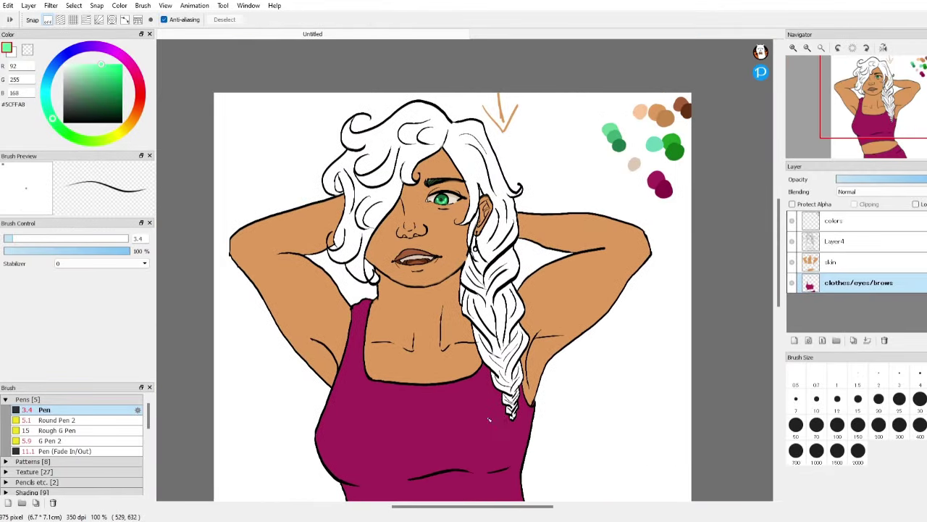
scroll(433, 182, up, 5)
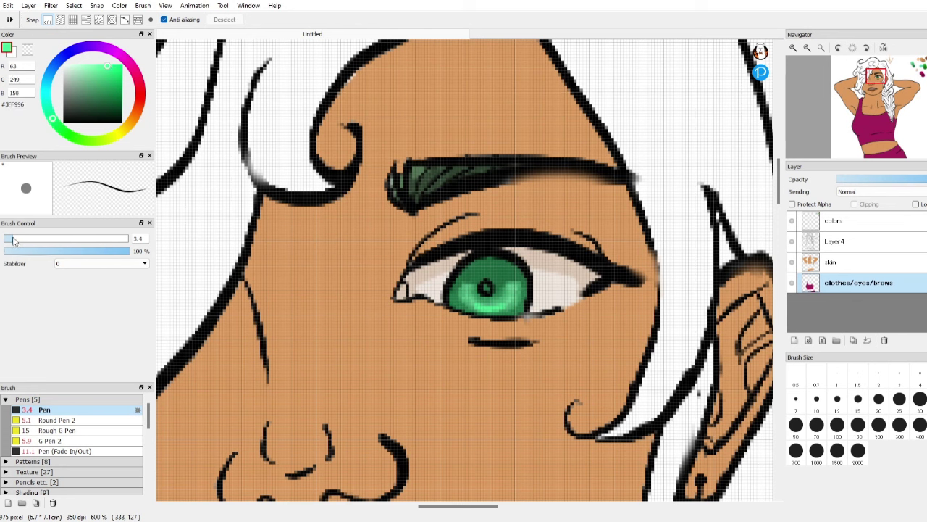
key(b)
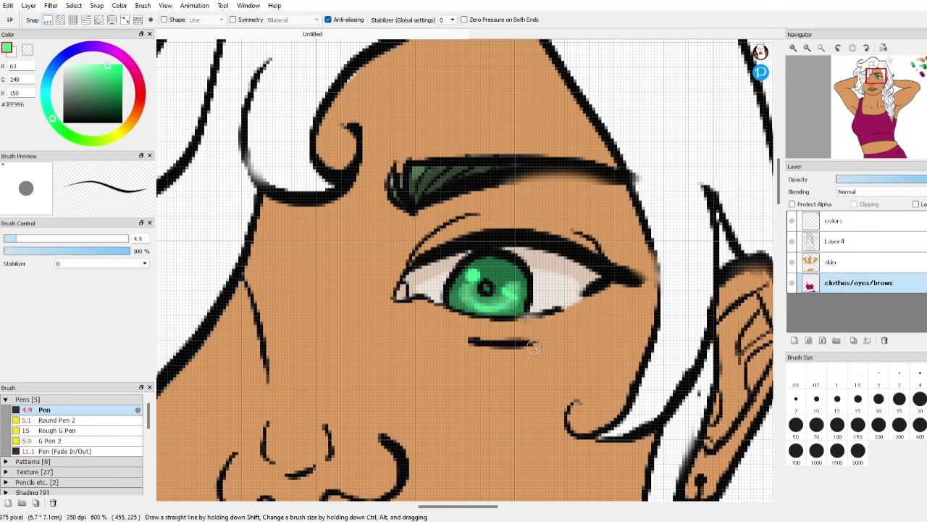
scroll(540, 287, down, 4)
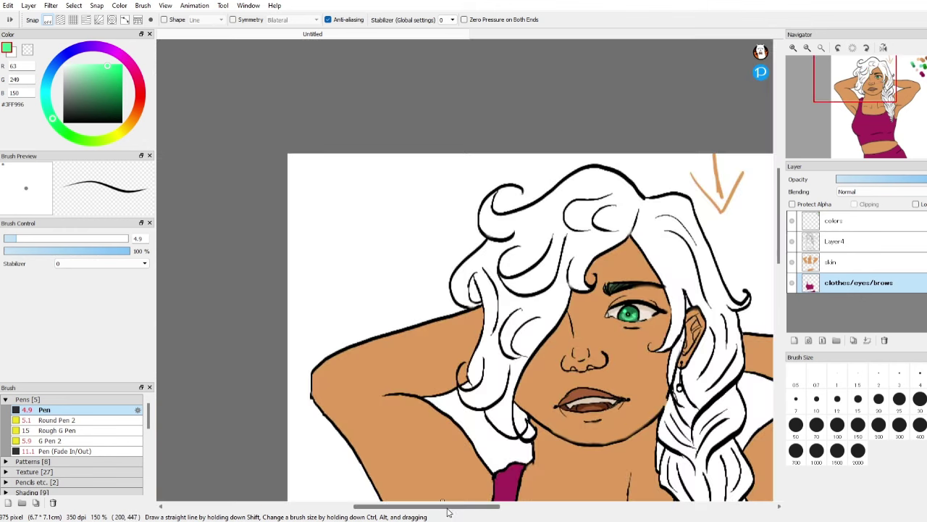
Add a new layer named "hair" directly above the clothes/eyes/brows layer.
drag(448, 509, 475, 509)
drag(779, 258, 779, 291)
scroll(607, 327, down, 1)
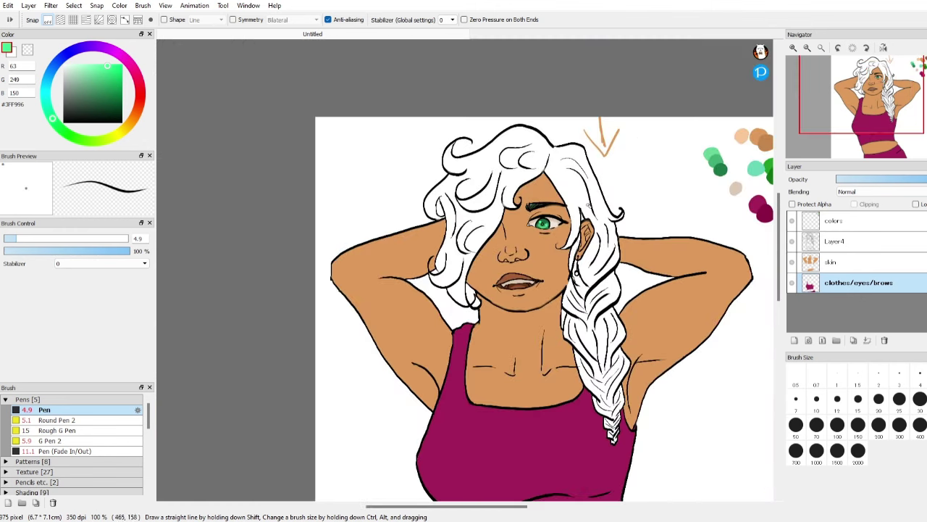
click(794, 340)
double_click(832, 288)
text(hair)
click(564, 314)
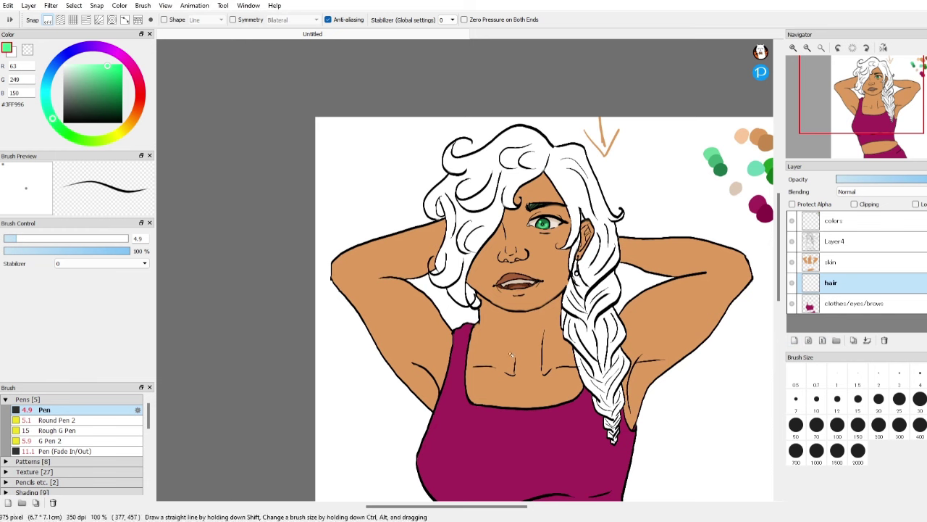
Sample the green #1F9C25 swatch, select the loose hair around the face and paint it with the Pen at size 24.3.
drag(507, 507, 515, 507)
right_click(748, 166)
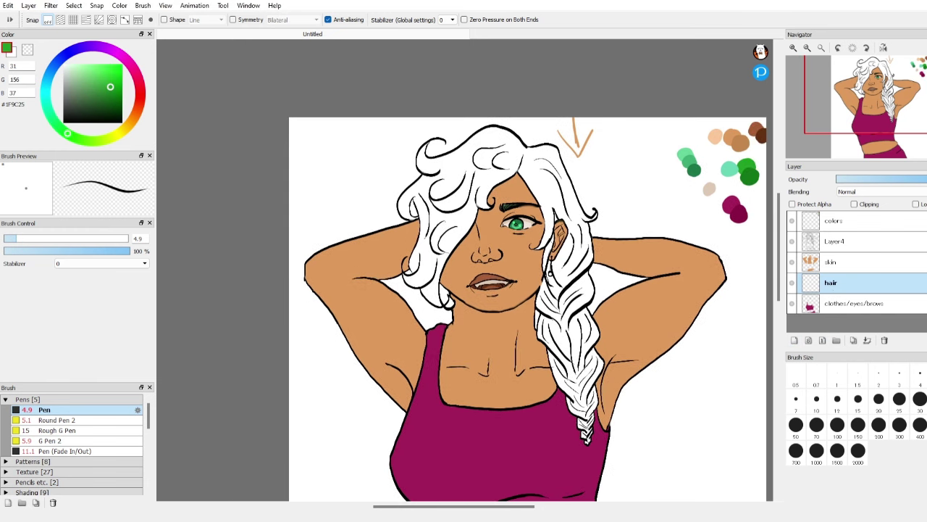
key(w)
click(449, 167)
scroll(449, 166, up, 1)
key(b)
drag(17, 241, 65, 240)
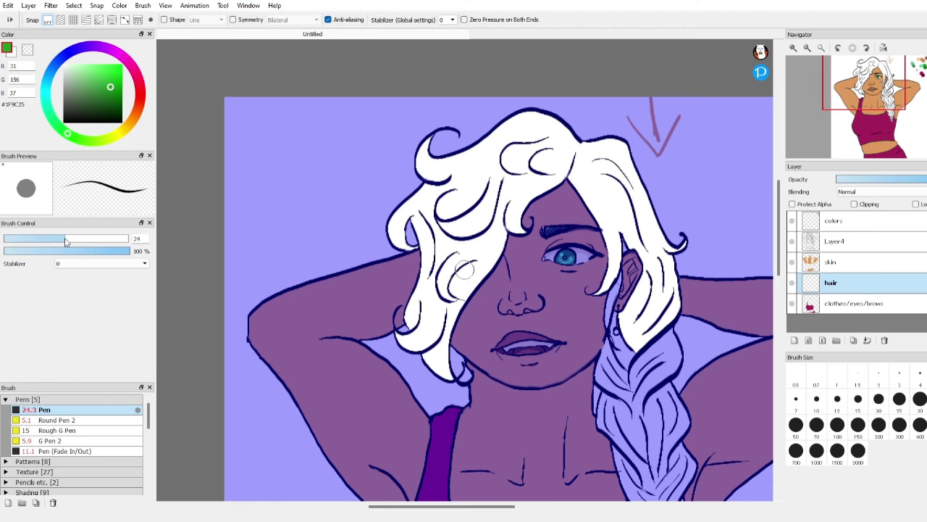
mouse_move(437, 137)
mouse_down()
mouse_move(401, 213)
mouse_move(407, 319)
mouse_move(452, 382)
mouse_up()
mouse_move(579, 178)
mouse_down()
mouse_move(625, 154)
mouse_move(691, 311)
mouse_up()
key(ctrl+d)
drag(780, 261, 783, 263)
key(ctrl+d)
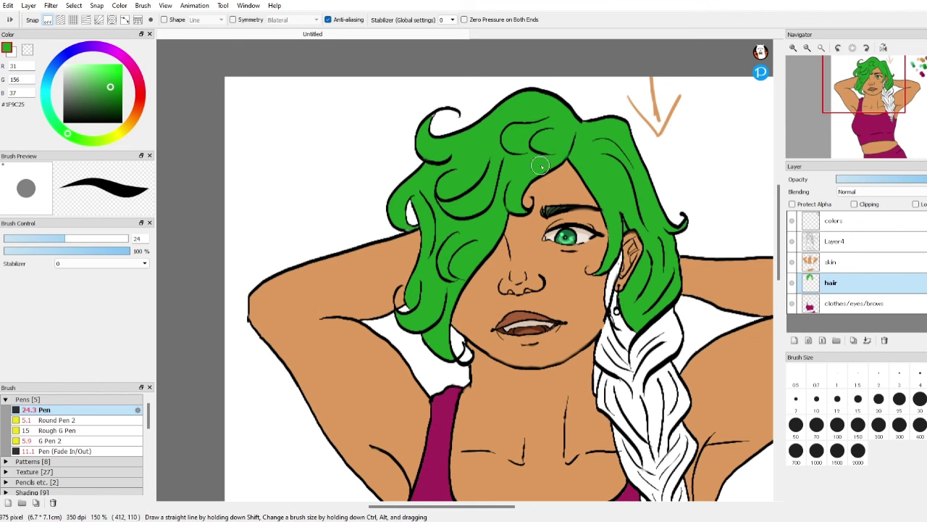
Paint the small curl beside the jaw green, and select the braid's sections down to its tip and paint them too.
drag(510, 507, 534, 509)
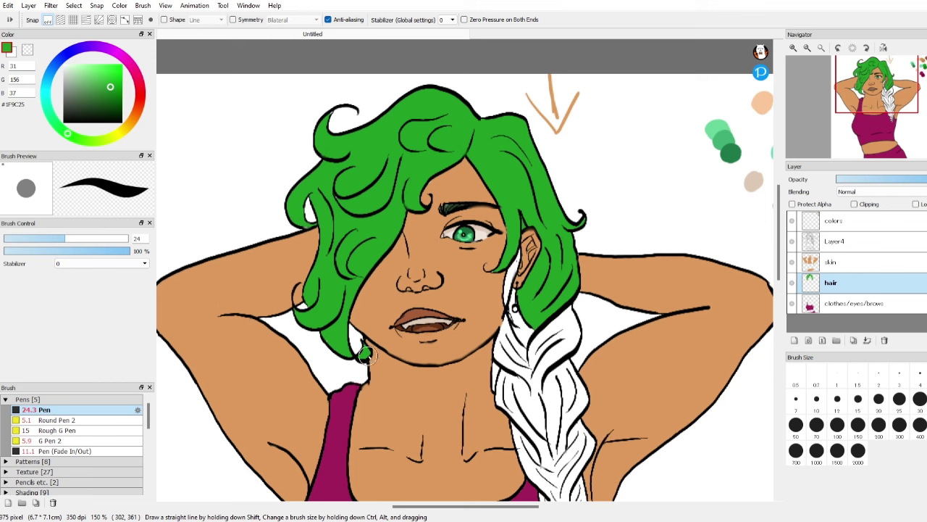
drag(780, 280, 780, 306)
scroll(606, 150, up, 1)
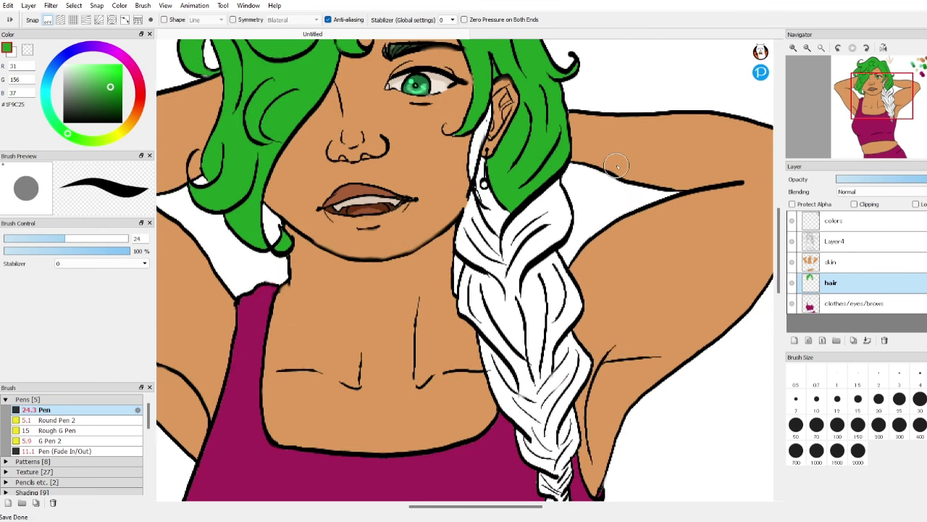
click(1, 186)
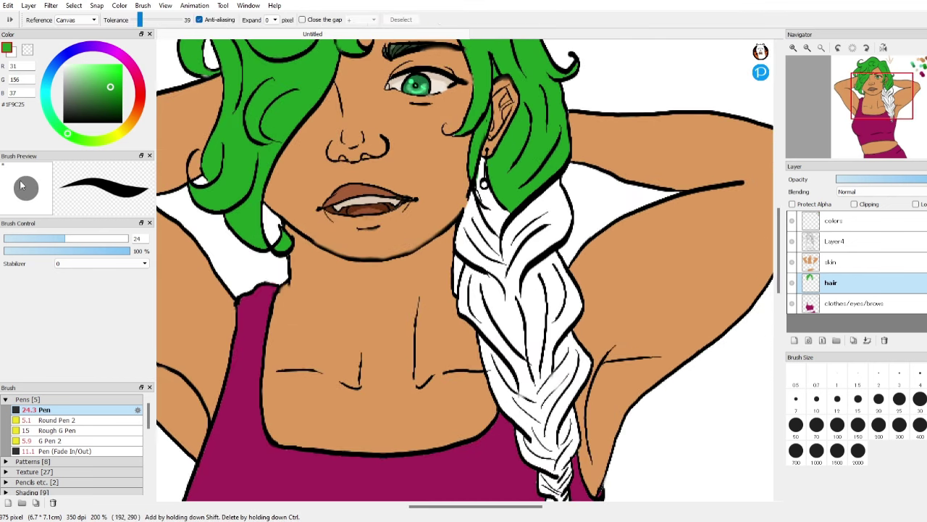
click(479, 261)
click(1, 44)
mouse_move(476, 194)
mouse_down()
mouse_move(460, 360)
mouse_move(568, 190)
mouse_move(576, 449)
mouse_up()
key(ctrl+d)
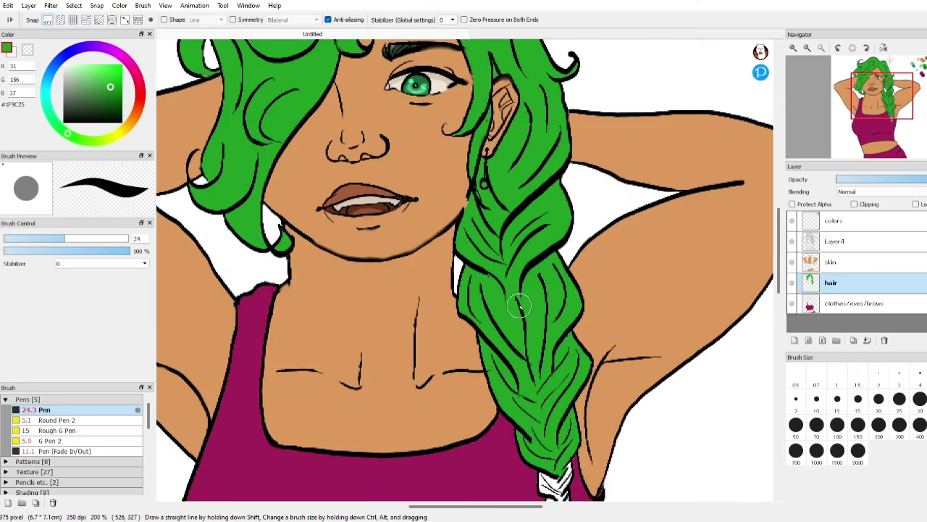
Select the braid tip's white sections, move the hair layer below clothes/eyes/brows and paint the tip green.
scroll(548, 273, down, 5)
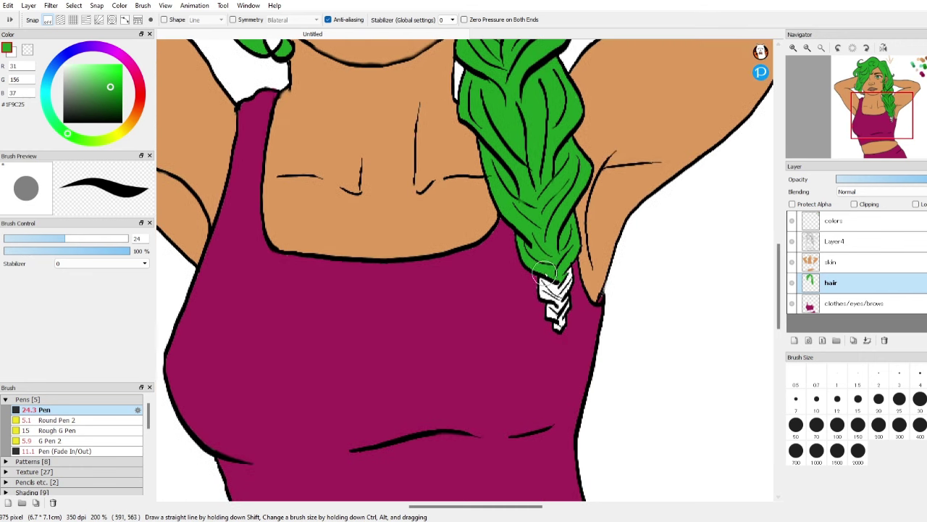
key(ctrl+z)
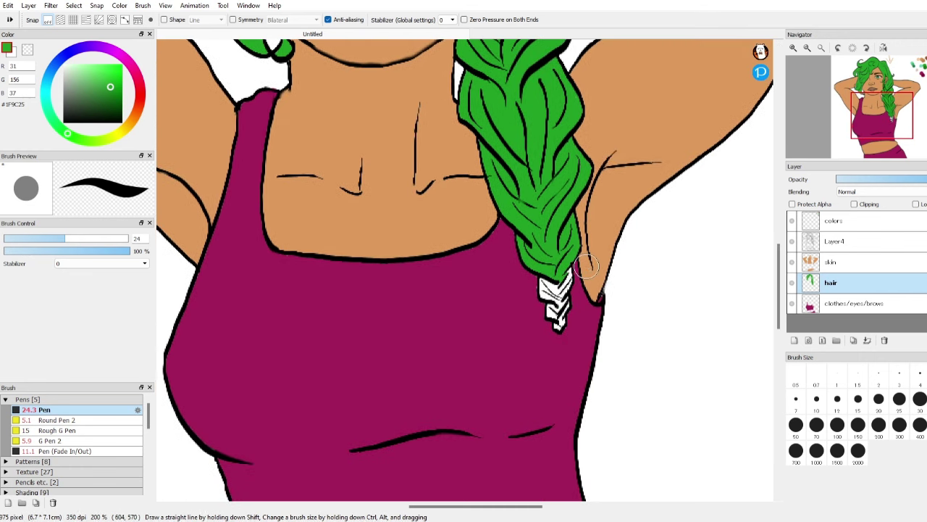
key(w)
click(551, 291)
scroll(552, 306, up, 3)
scroll(545, 304, up, 1)
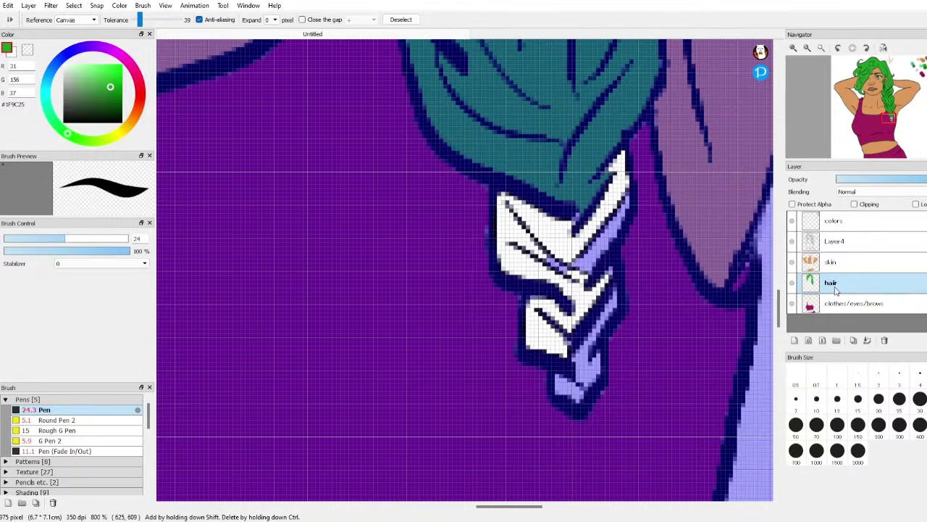
drag(832, 285, 833, 308)
key(b)
mouse_move(540, 334)
mouse_down()
mouse_move(628, 135)
mouse_move(496, 343)
mouse_up()
key(ctrl+d)
mouse_move(610, 225)
mouse_down()
mouse_move(580, 290)
mouse_move(579, 384)
mouse_up()
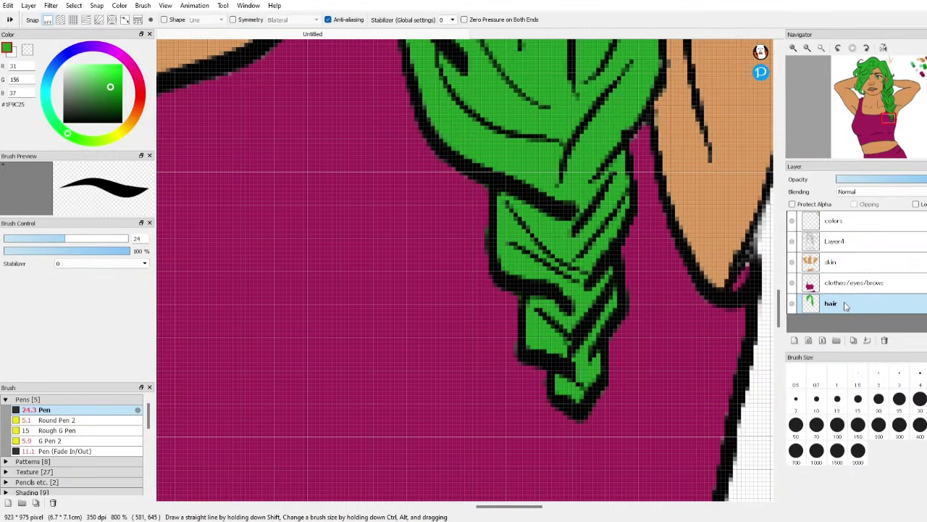
Undo the last stroke, return the hair layer above clothes/eyes/brows and fill the tip's white gaps with the Pen at size 15.
key(ctrl+z)
drag(561, 254, 581, 255)
key(e)
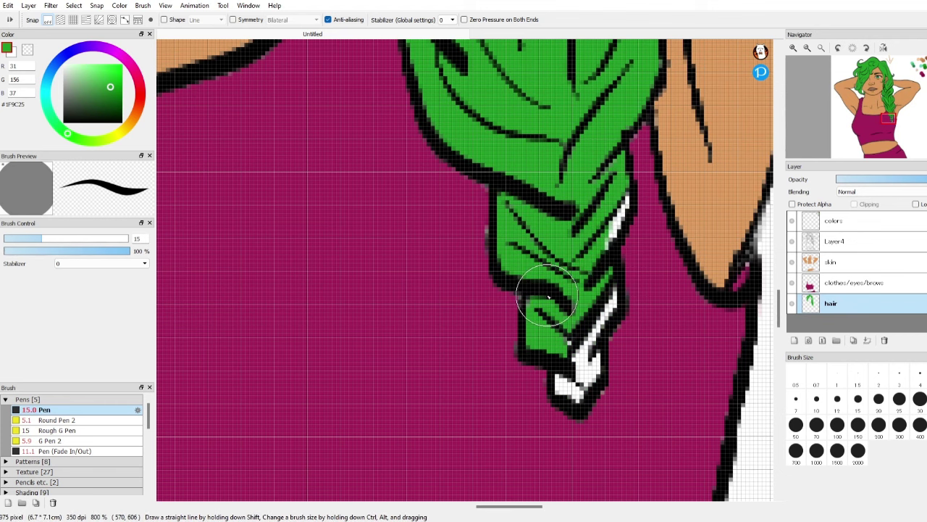
drag(847, 310, 847, 286)
mouse_move(621, 165)
mouse_down()
mouse_move(591, 353)
mouse_move(621, 352)
mouse_up()
scroll(585, 154, down, 5)
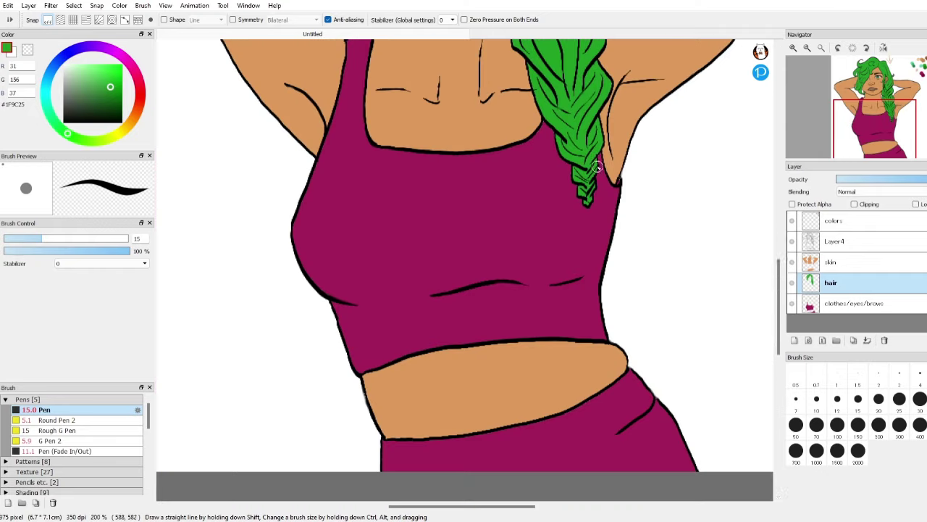
Move the hair layer above the skin layer and clean up the strand beside the ear with Eraser (Soft) at size 11.1.
drag(778, 313, 773, 262)
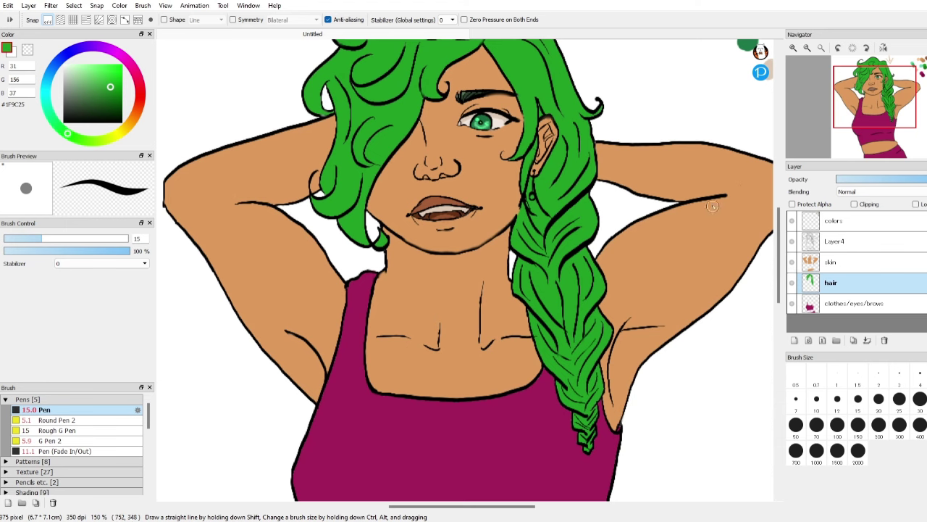
scroll(672, 181, down, 1)
drag(833, 282, 833, 262)
scroll(645, 283, up, 4)
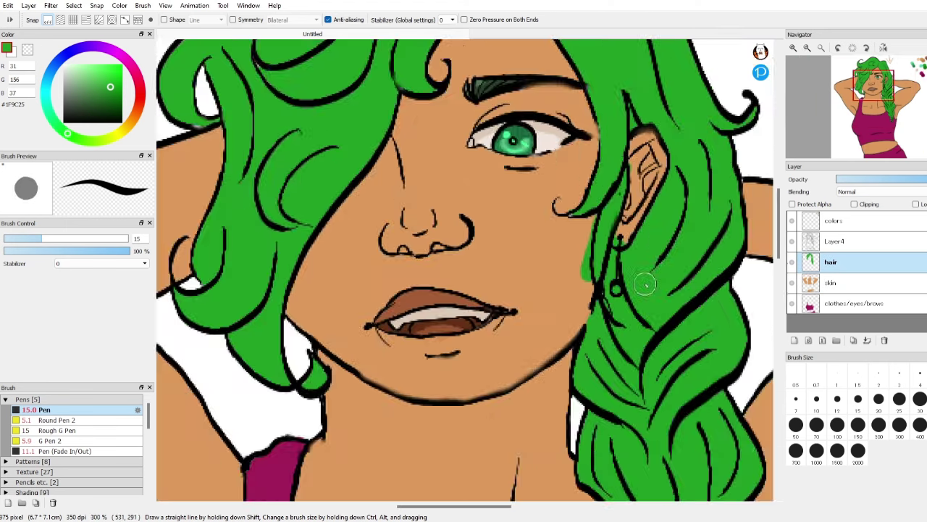
key(e)
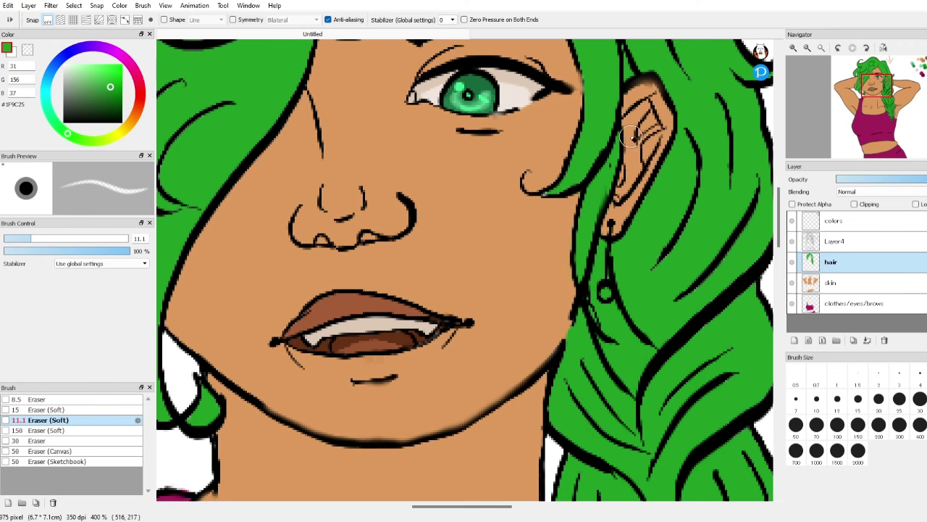
scroll(639, 305, down, 3)
scroll(685, 360, up, 3)
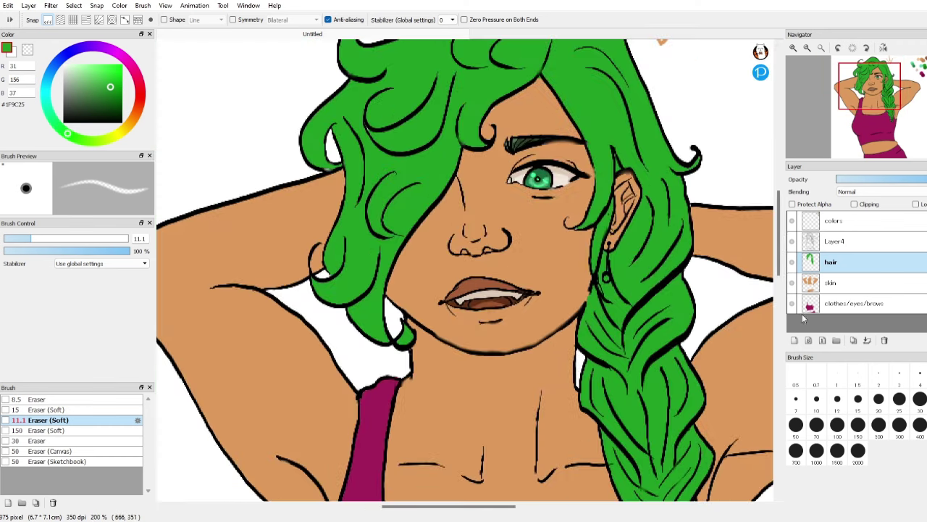
Choose the golden yellow #E9C00A and fill the hanging earring's ring with the Pen at size 5.5.
scroll(652, 365, down, 4)
drag(778, 265, 777, 296)
scroll(645, 189, up, 3)
scroll(619, 194, up, 3)
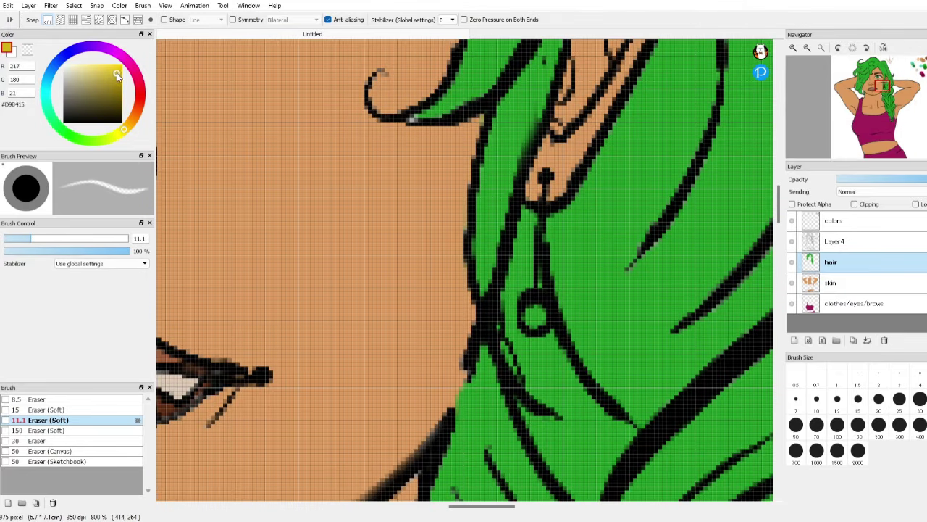
drag(116, 73, 120, 69)
key(b)
drag(39, 238, 18, 238)
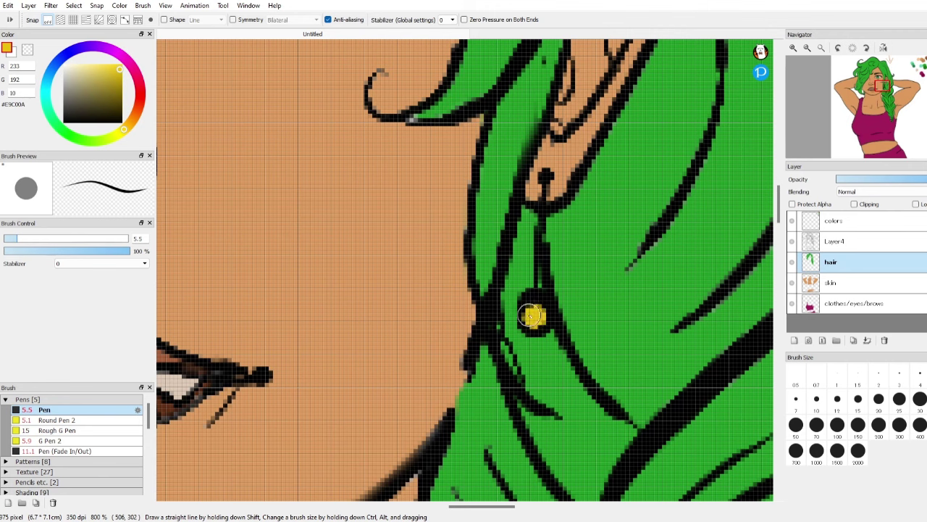
scroll(568, 298, down, 5)
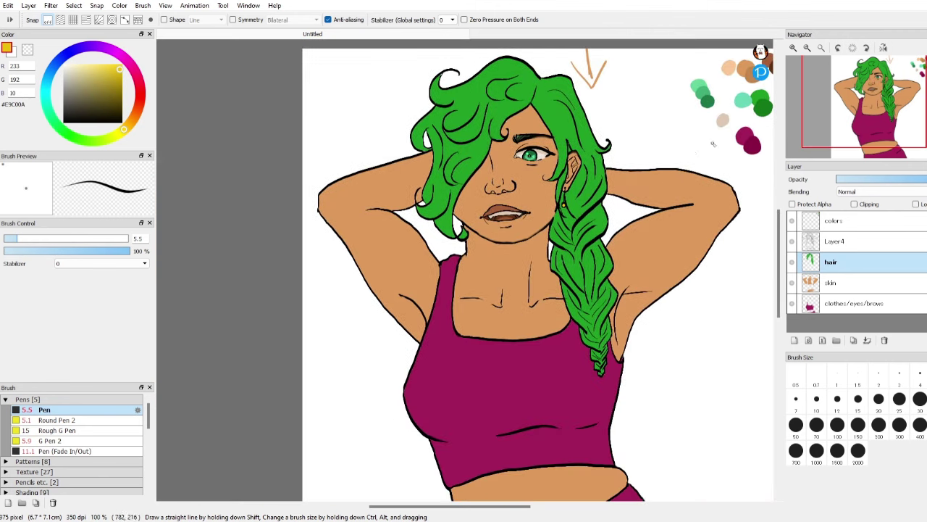
Activate the clothes/eyes/brows layer and sample the darker magenta swatch.
click(857, 286)
click(819, 304)
right_click(752, 146)
drag(778, 240, 778, 255)
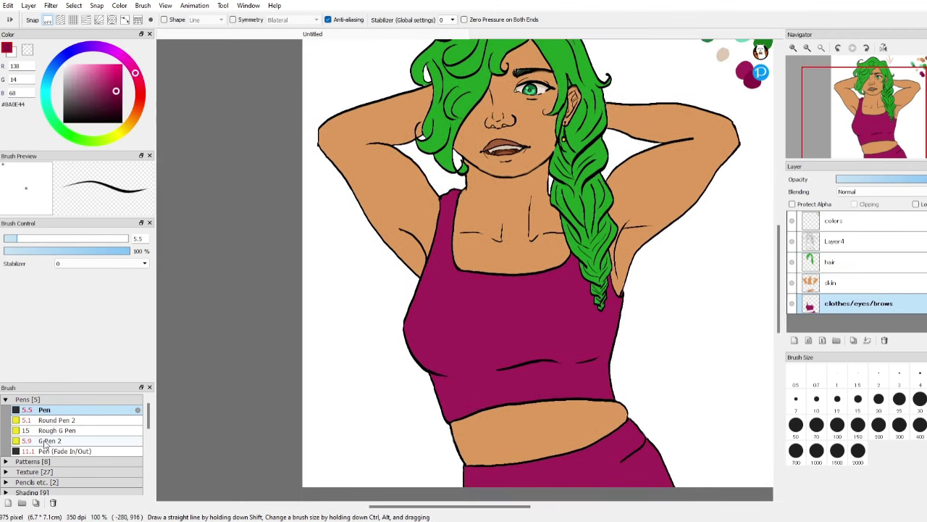
scroll(44, 455, down, 1)
scroll(44, 456, down, 1)
scroll(43, 456, down, 1)
click(60, 448)
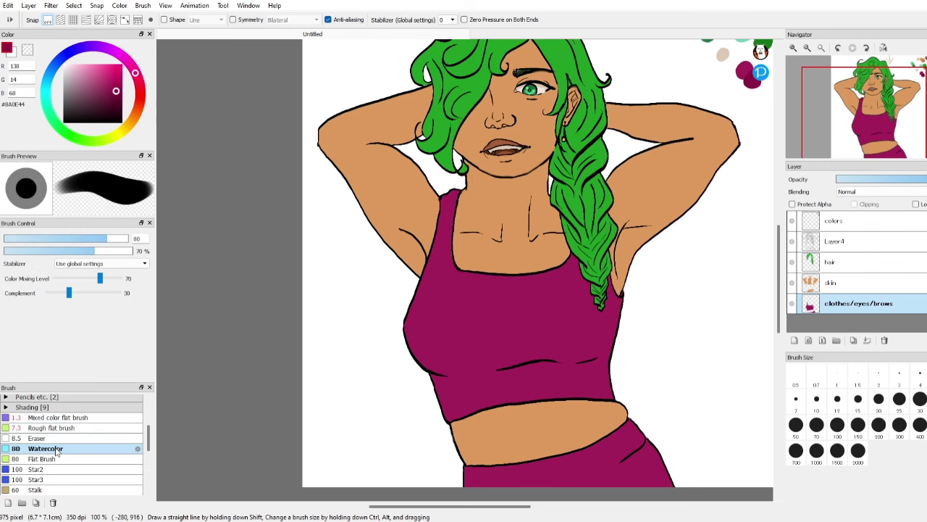
click(72, 417)
scroll(78, 429, up, 3)
click(65, 410)
Select the tank top and paint dark magenta shadows under and between the breasts and along the side with the Pen at size 24.7.
scroll(549, 395, up, 3)
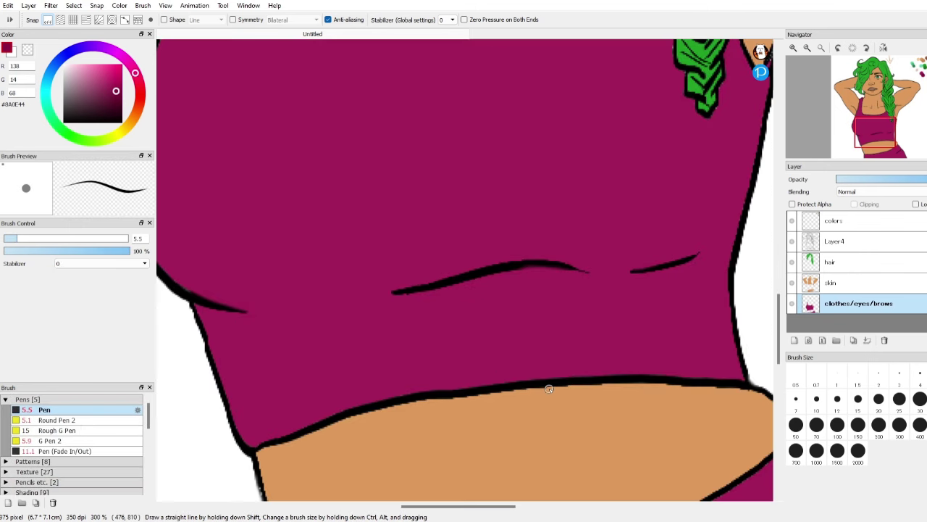
scroll(549, 384, down, 2)
scroll(496, 352, up, 1)
ctrl+alt+drag(495, 352, 445, 317)
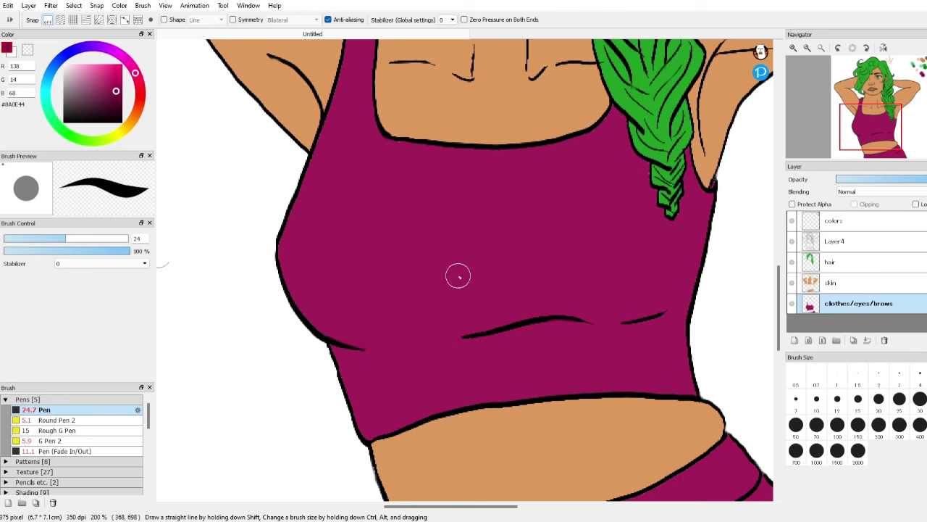
key(w)
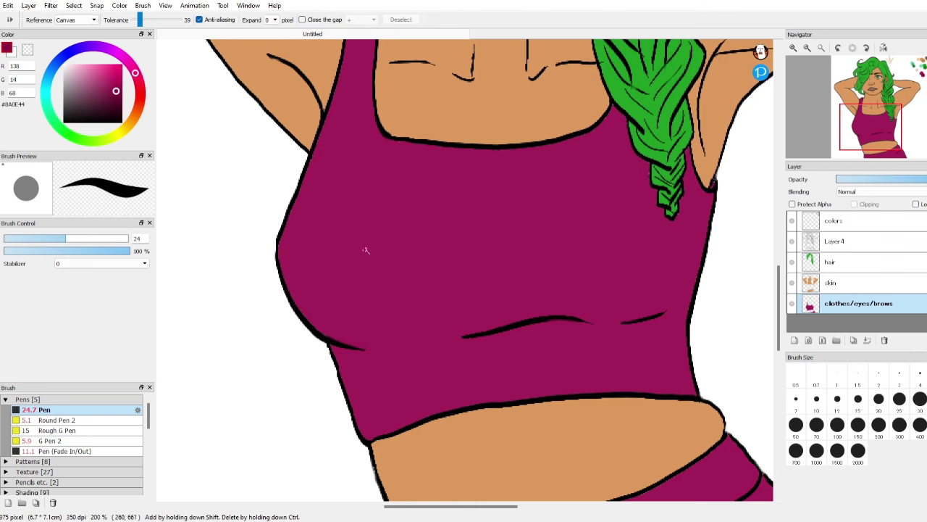
click(367, 249)
key(b)
mouse_move(280, 256)
mouse_down()
mouse_move(409, 329)
mouse_move(528, 297)
mouse_move(681, 307)
mouse_move(659, 386)
mouse_move(367, 428)
mouse_move(379, 343)
mouse_move(664, 331)
mouse_move(360, 371)
mouse_move(534, 369)
mouse_move(691, 310)
mouse_move(725, 265)
mouse_up()
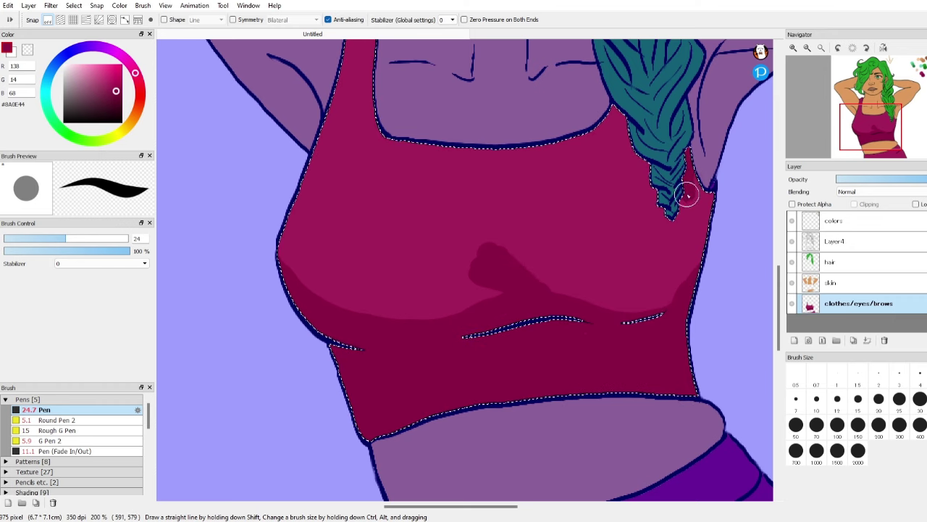
Blend the tank top's shadow edges with the Mixed color flat brush at size 26, and save the drawing.
scroll(109, 417, down, 3)
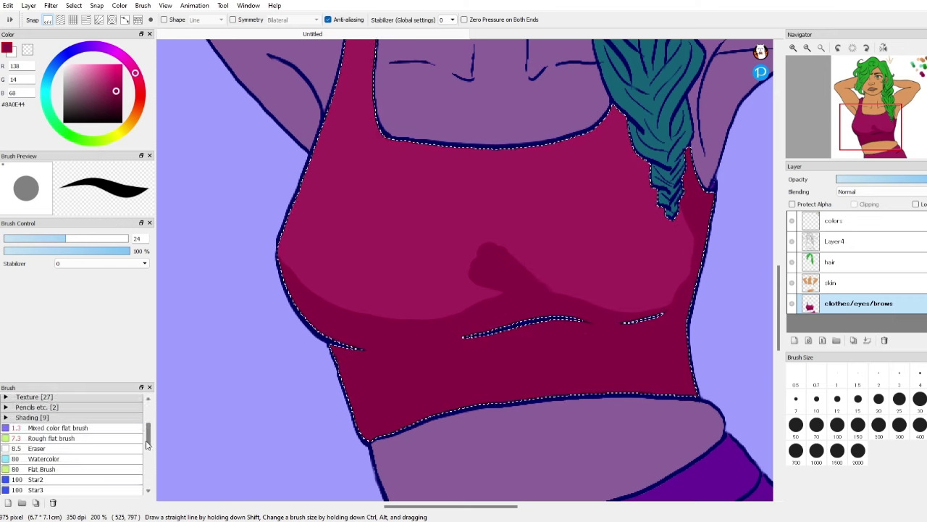
click(119, 413)
click(67, 239)
drag(465, 270, 474, 292)
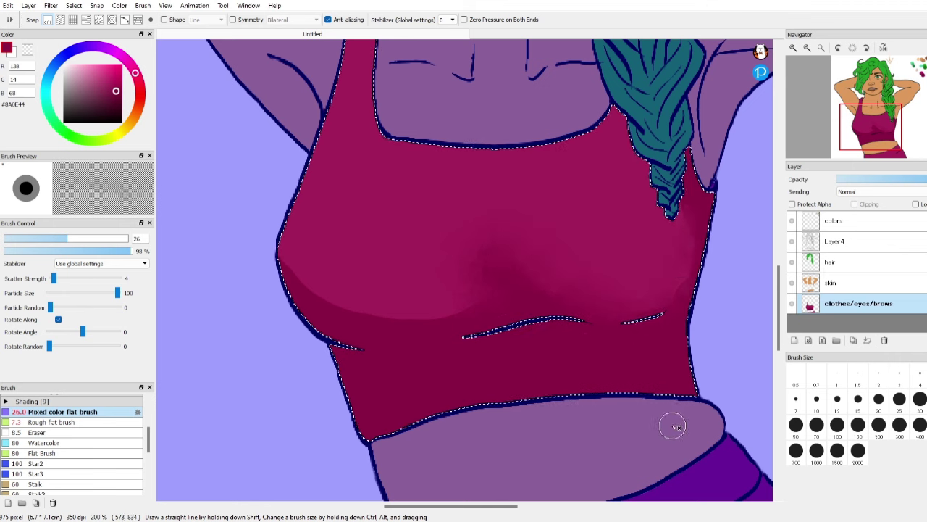
drag(309, 262, 419, 324)
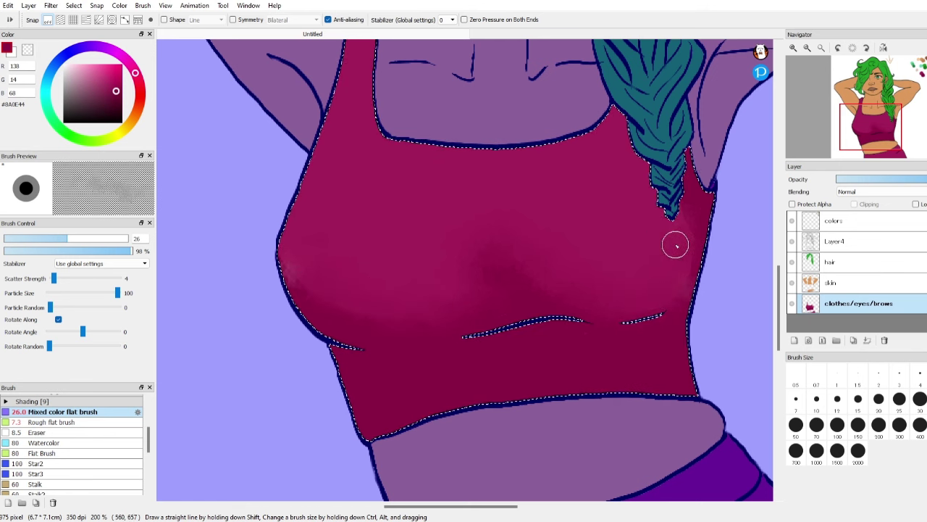
scroll(689, 296, down, 3)
key(ctrl+d)
key(ctrl+s)
Select the pants and paint dark magenta shadows around the hip crease and lower corner with the Pen at size 24.7.
drag(428, 506, 468, 507)
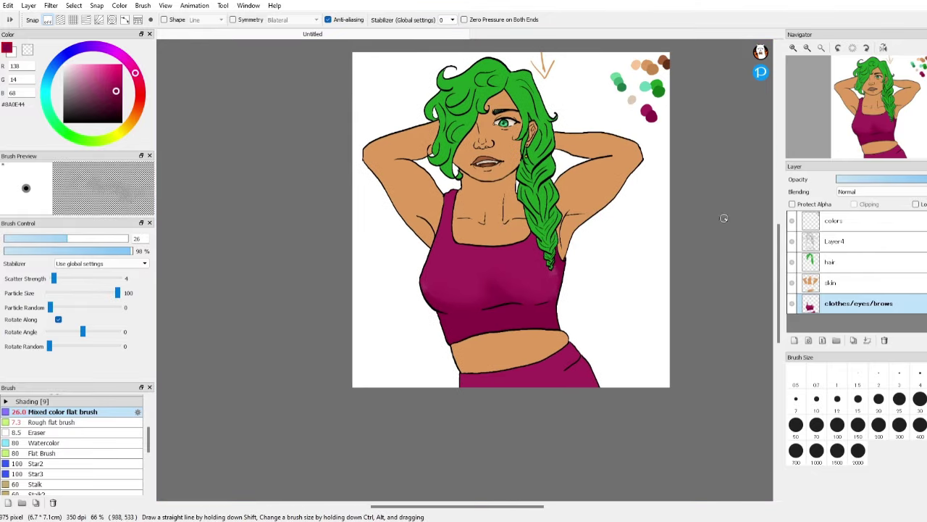
drag(779, 268, 778, 298)
scroll(588, 277, up, 3)
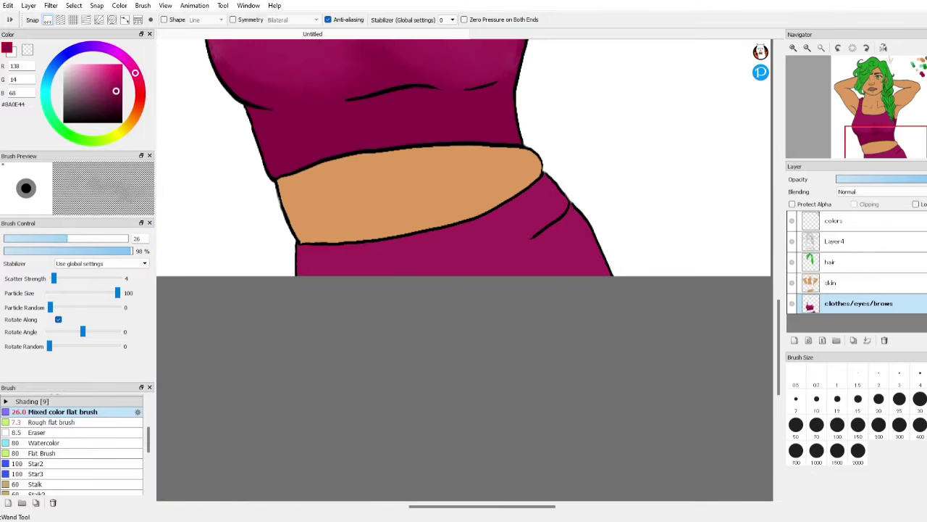
key(w)
click(454, 250)
scroll(455, 242, up, 1)
key(b)
drag(149, 434, 148, 410)
click(91, 410)
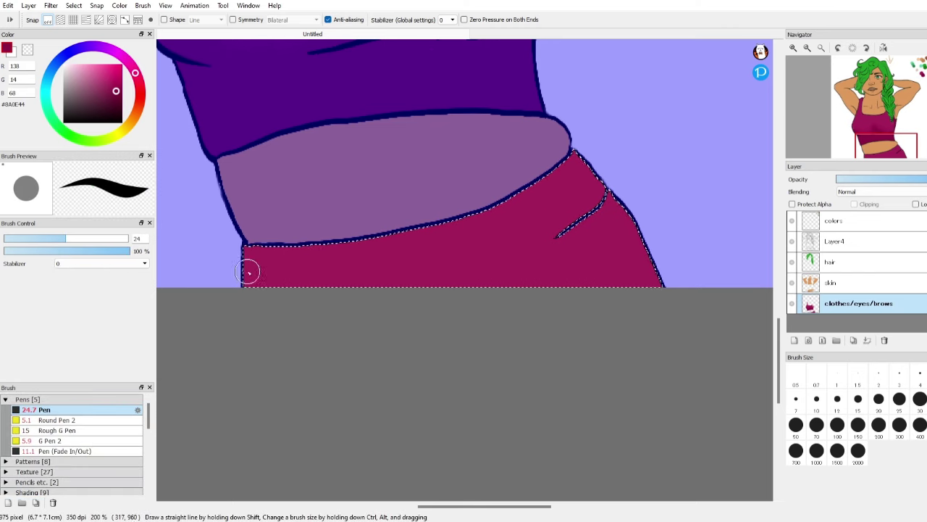
mouse_move(466, 285)
mouse_down()
mouse_move(527, 251)
mouse_move(598, 183)
mouse_move(466, 300)
mouse_move(612, 198)
mouse_move(620, 272)
mouse_move(546, 275)
mouse_move(661, 301)
mouse_up()
Blend the pants' shadow edges with the Mixed color flat brush at size 26, and clear the selection.
drag(149, 415, 149, 425)
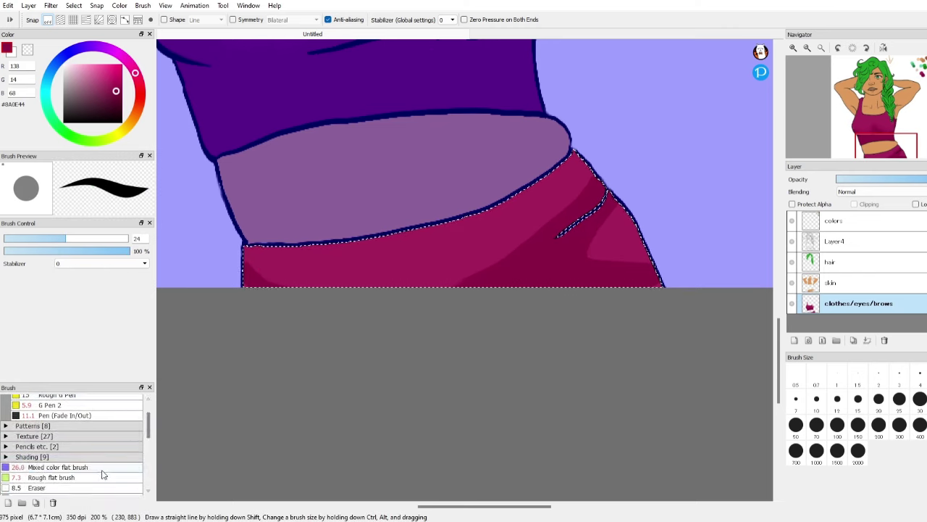
click(102, 470)
drag(282, 278, 258, 268)
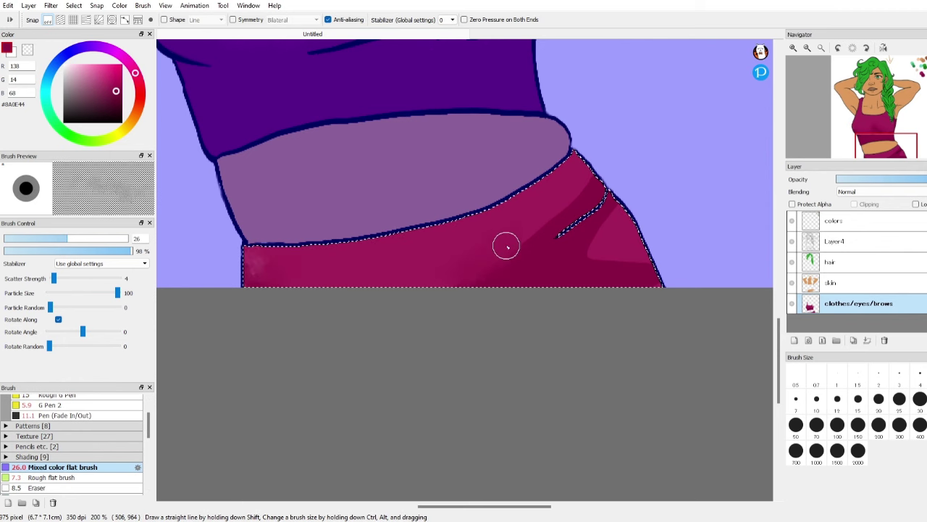
mouse_move(577, 224)
mouse_down()
mouse_move(629, 252)
mouse_move(616, 213)
mouse_up()
key(ctrl+d)
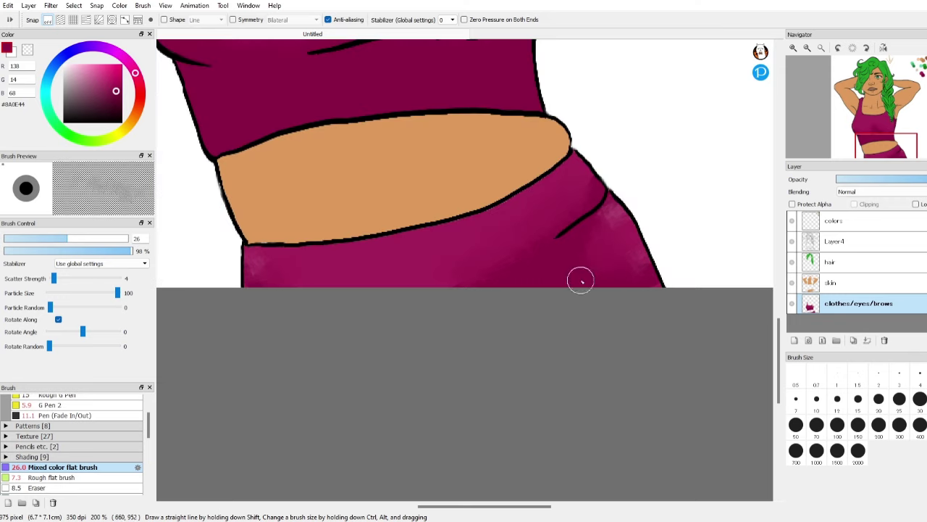
scroll(591, 255, down, 2)
drag(779, 336, 779, 275)
scroll(609, 321, down, 2)
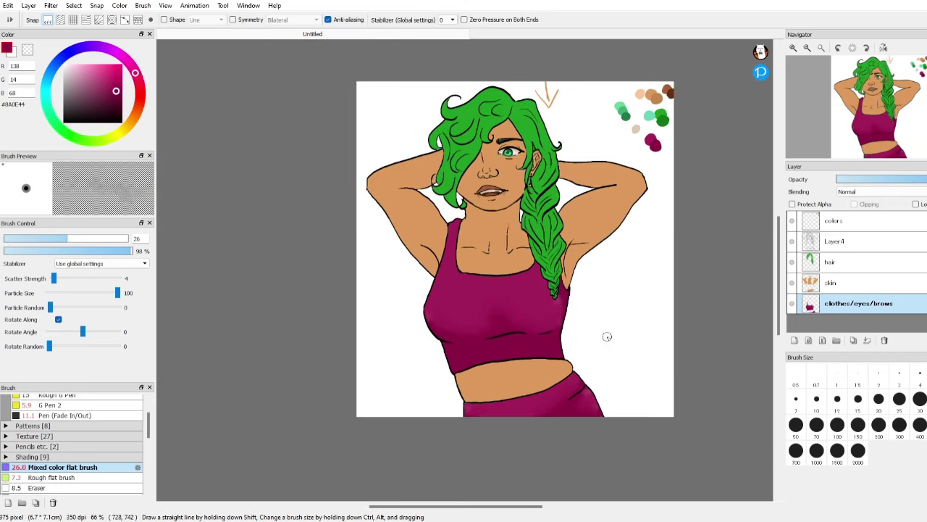
Paint a dark magenta shadow on the tank top's shoulder strap with the Pen, and blend it with the Mixed color flat brush.
scroll(451, 226, up, 4)
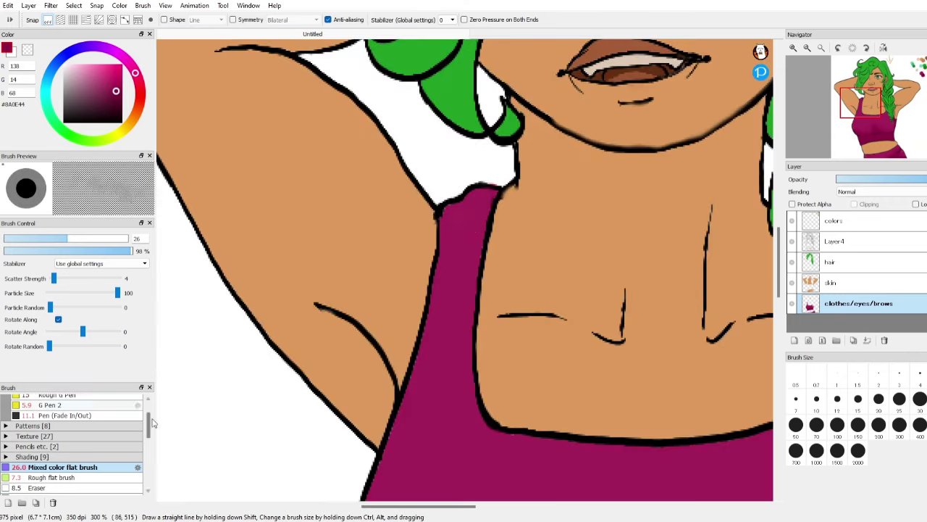
drag(149, 425, 149, 416)
click(45, 410)
drag(466, 199, 457, 247)
drag(149, 416, 149, 432)
click(62, 437)
mouse_move(463, 250)
mouse_down()
mouse_move(472, 228)
mouse_move(460, 255)
mouse_up()
scroll(626, 443, down, 4)
scroll(628, 441, up, 2)
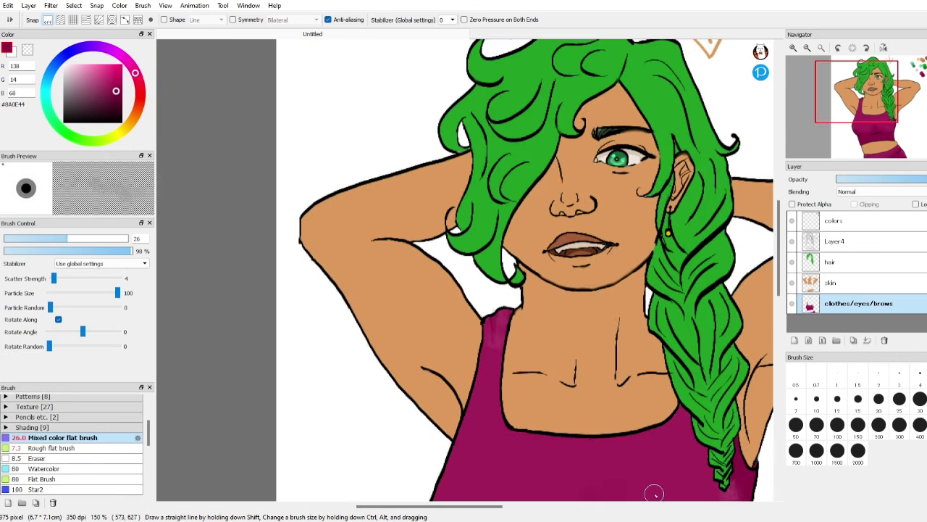
Activate the skin layer, sample the darker tan swatch for the Pen, and select the raised arm beside the braid.
drag(466, 508, 500, 509)
click(833, 283)
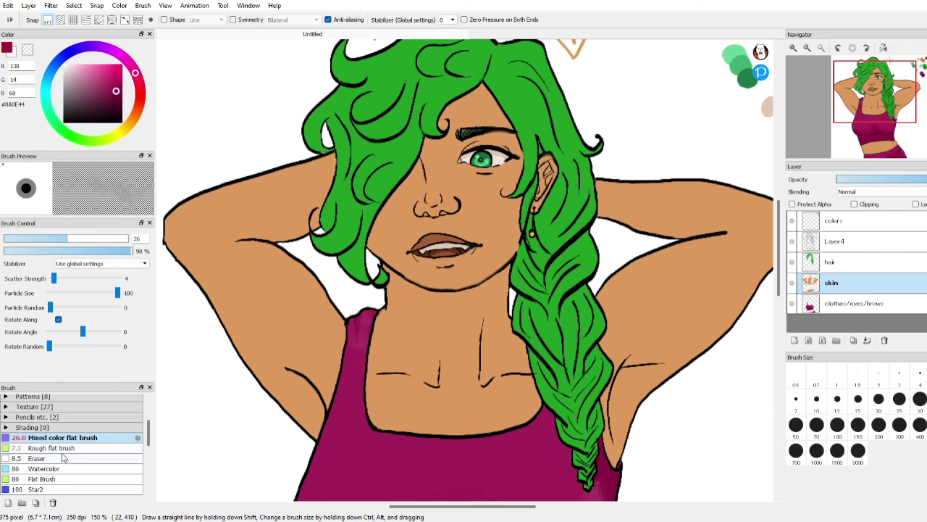
drag(149, 430, 149, 409)
click(80, 410)
drag(511, 507, 548, 508)
drag(778, 291, 778, 275)
right_click(660, 109)
key(w)
click(576, 254)
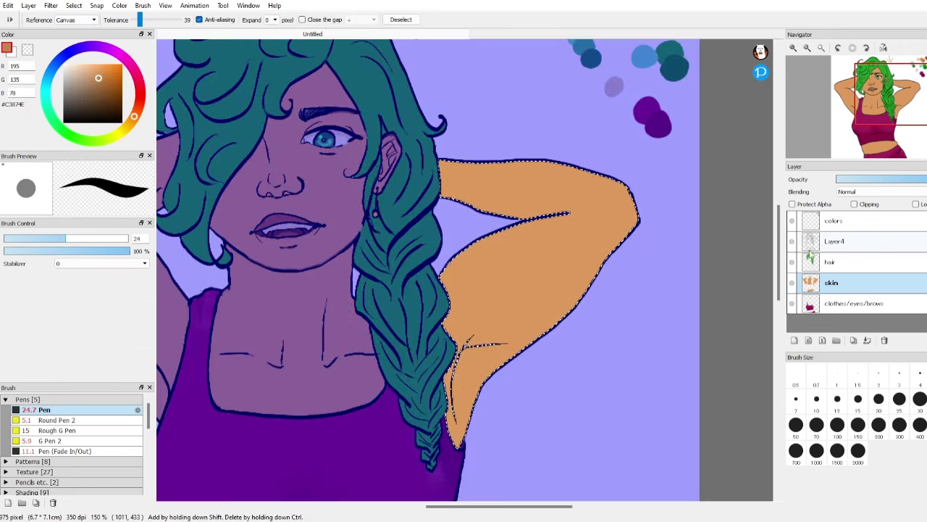
Paint tan shadows along the arm's folds, underside and armpit with the Pen at size 24.7, and erase the overspill at the elbow.
scroll(579, 239, up, 1)
key(b)
mouse_move(394, 148)
mouse_down()
mouse_move(487, 207)
mouse_move(395, 175)
mouse_up()
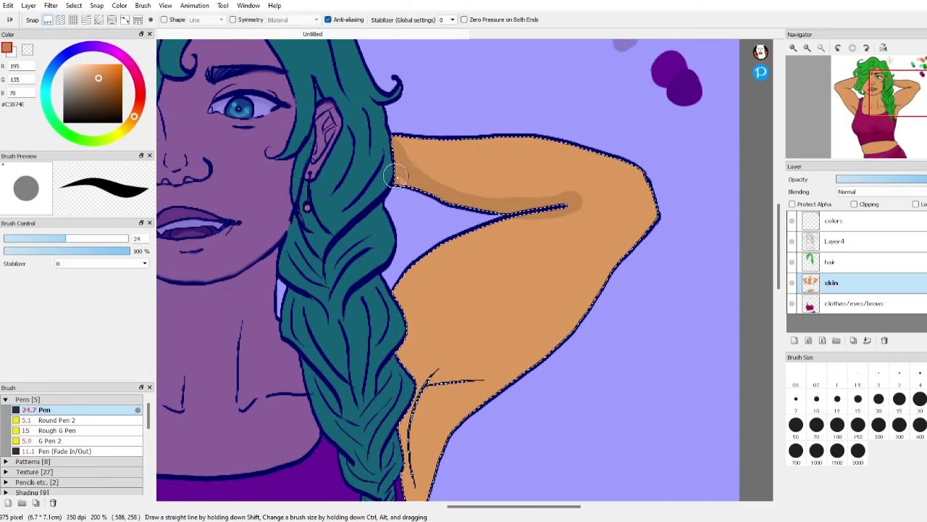
mouse_move(569, 211)
mouse_down()
mouse_move(576, 221)
mouse_move(521, 331)
mouse_move(413, 433)
mouse_move(416, 493)
mouse_up()
drag(779, 250, 778, 271)
mouse_move(418, 390)
mouse_down()
mouse_move(453, 270)
mouse_move(492, 261)
mouse_up()
mouse_move(588, 97)
mouse_down()
mouse_move(618, 148)
mouse_move(619, 135)
mouse_move(645, 113)
mouse_move(570, 173)
mouse_move(555, 210)
mouse_up()
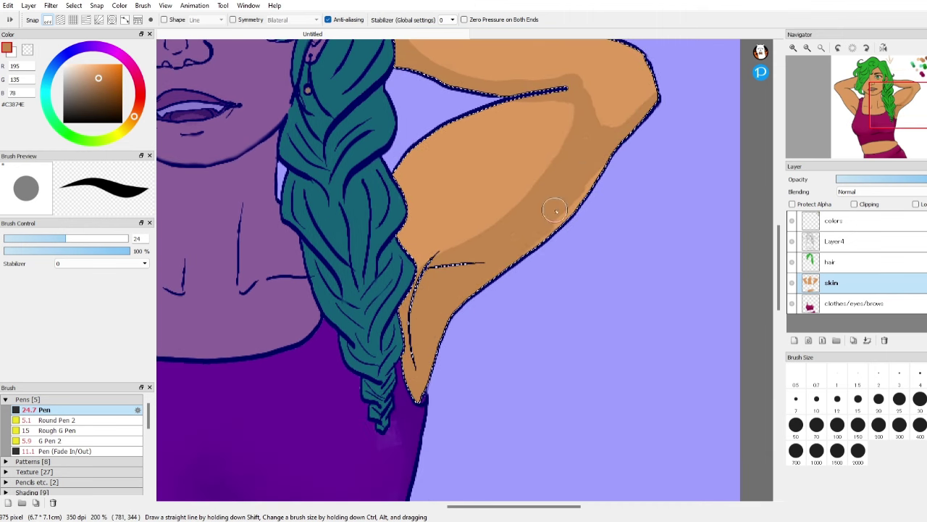
drag(400, 252, 430, 262)
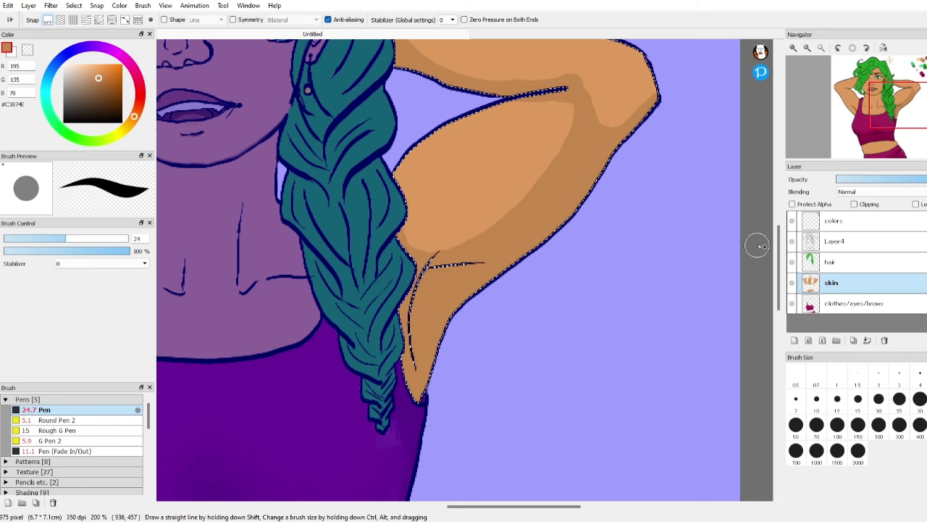
drag(779, 244, 779, 231)
key(ctrl+d)
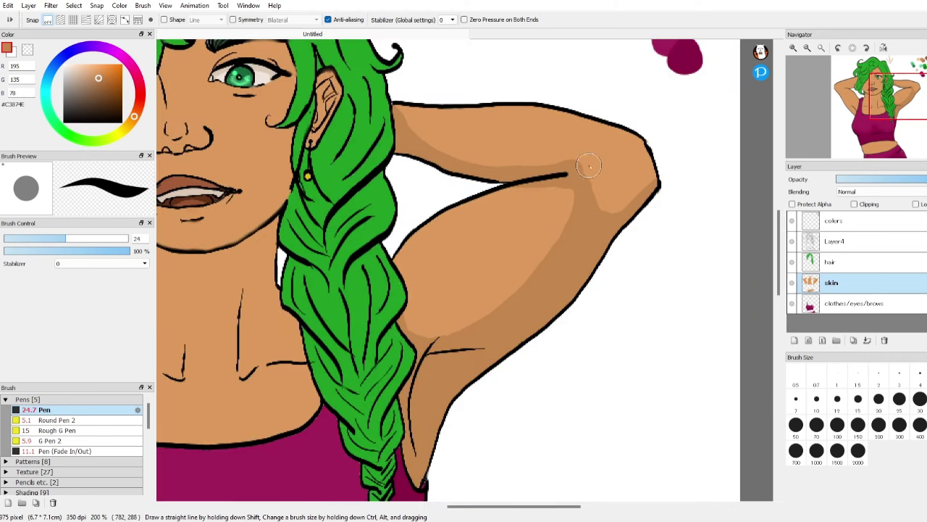
key(e)
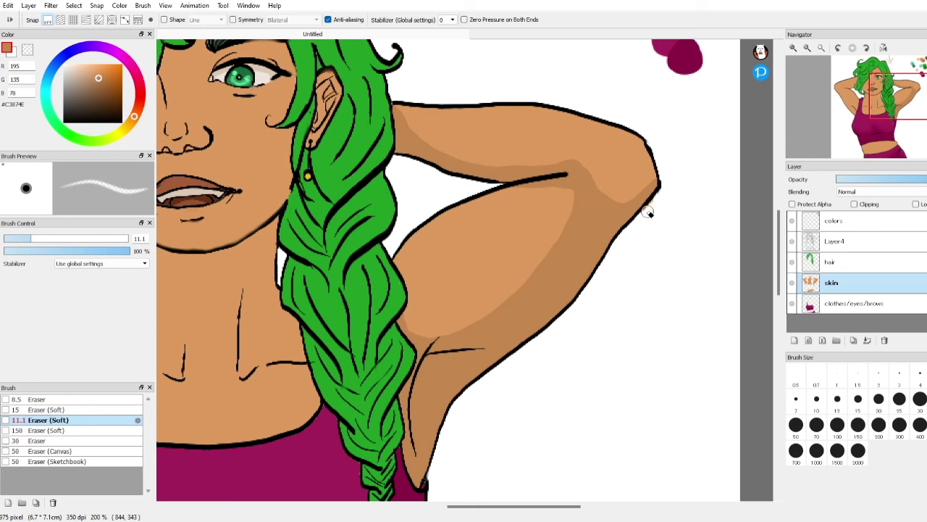
key(b)
Try to blend the arm's shadow edges with the Smudge brush at size 50, and undo the strokes.
drag(147, 426, 144, 444)
click(116, 425)
scroll(123, 445, down, 2)
scroll(109, 464, up, 4)
click(107, 475)
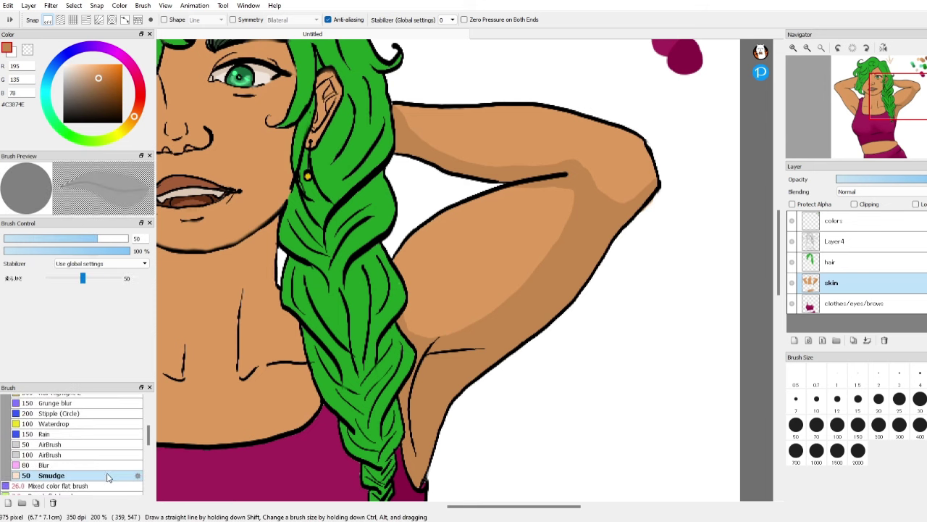
mouse_move(627, 202)
mouse_down()
mouse_move(642, 174)
mouse_move(594, 170)
mouse_move(629, 195)
mouse_move(629, 183)
mouse_move(587, 180)
mouse_move(577, 158)
mouse_move(626, 171)
mouse_move(586, 170)
mouse_move(601, 185)
mouse_move(585, 154)
mouse_up()
alt+click(619, 168)
drag(568, 157, 409, 117)
key(ctrl+z)
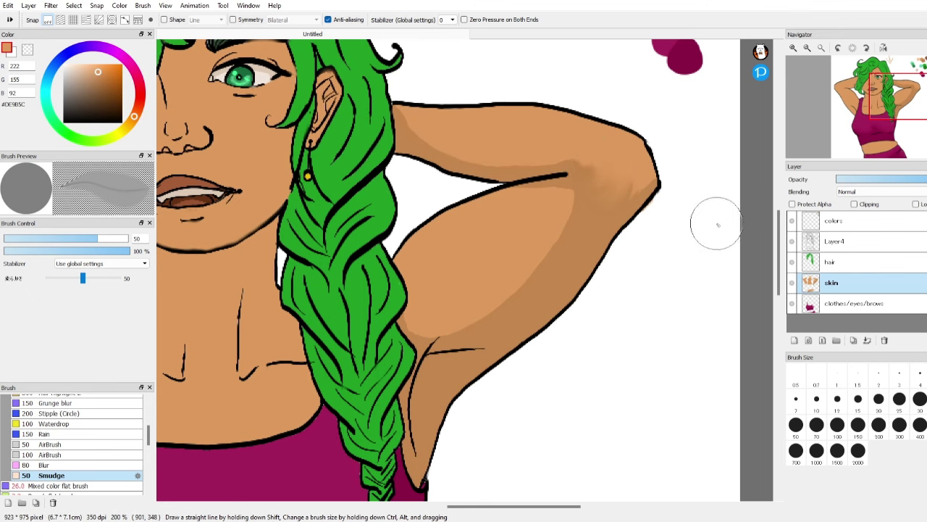
key(ctrl+z)
key(ctrl+z)
Soften the shadow edges on the arm beside the braid with the Blur brush at size 40.6.
click(45, 465)
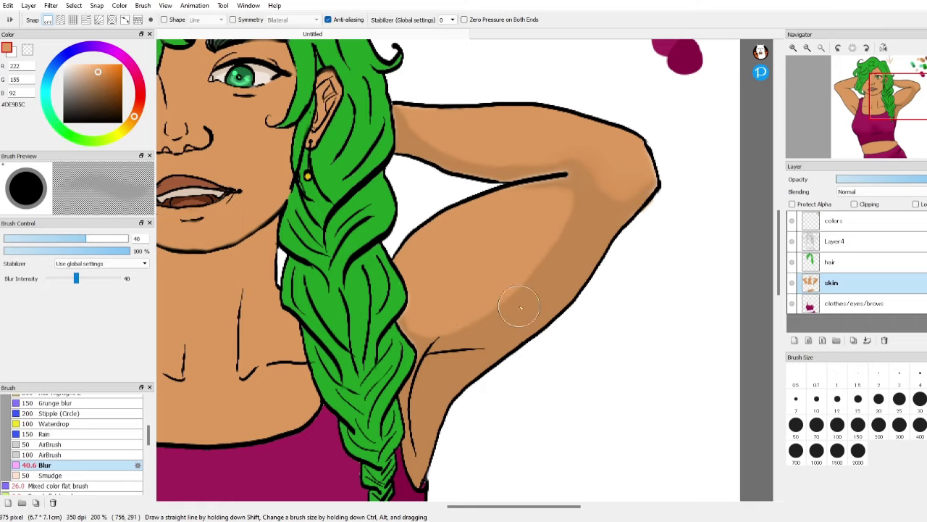
scroll(724, 346, down, 3)
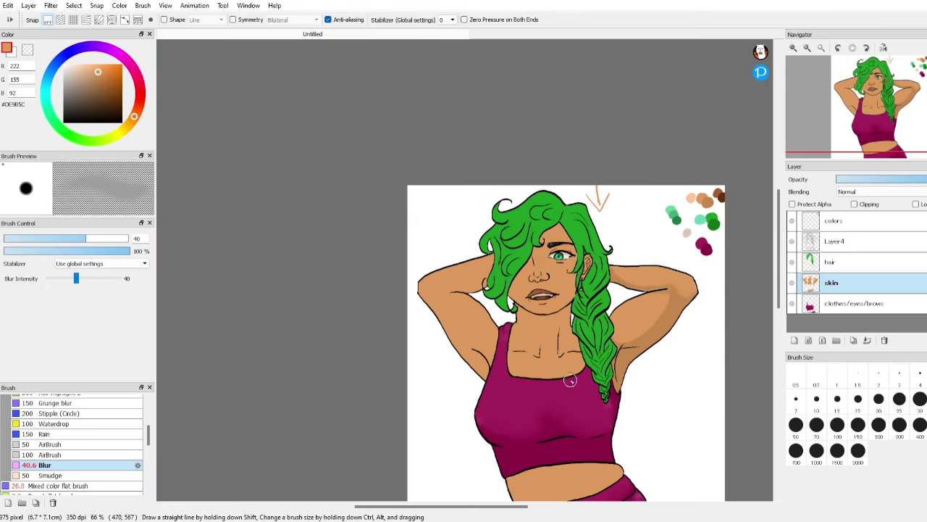
scroll(570, 380, up, 3)
Sample the arm's tan shadow color for the Pen and select the neck and chest skin.
drag(103, 77, 102, 71)
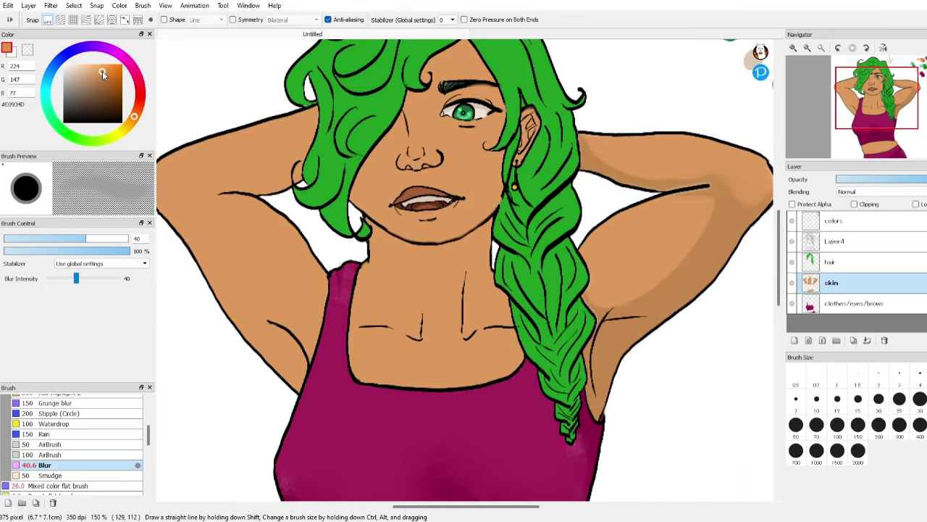
drag(148, 435, 148, 407)
click(101, 411)
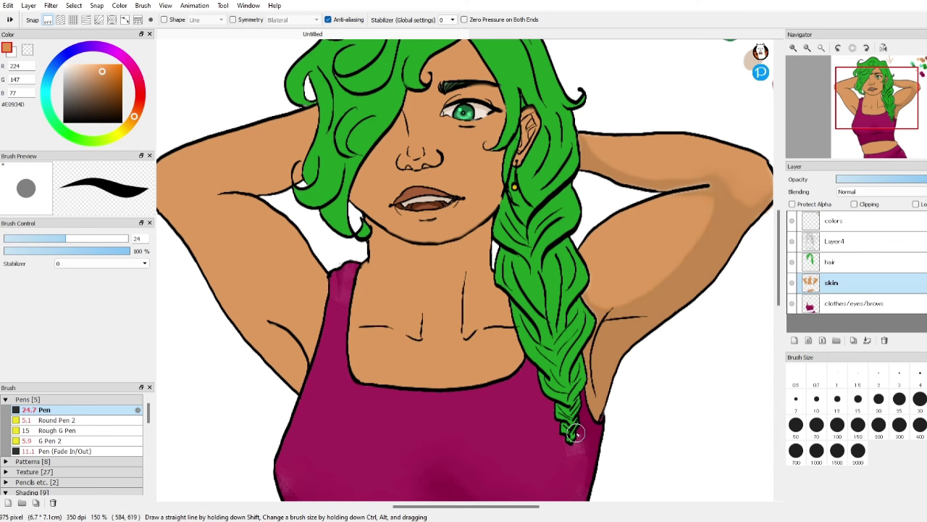
right_click(617, 339)
scroll(466, 348, up, 2)
scroll(466, 348, down, 1)
click(0, 160)
click(385, 269)
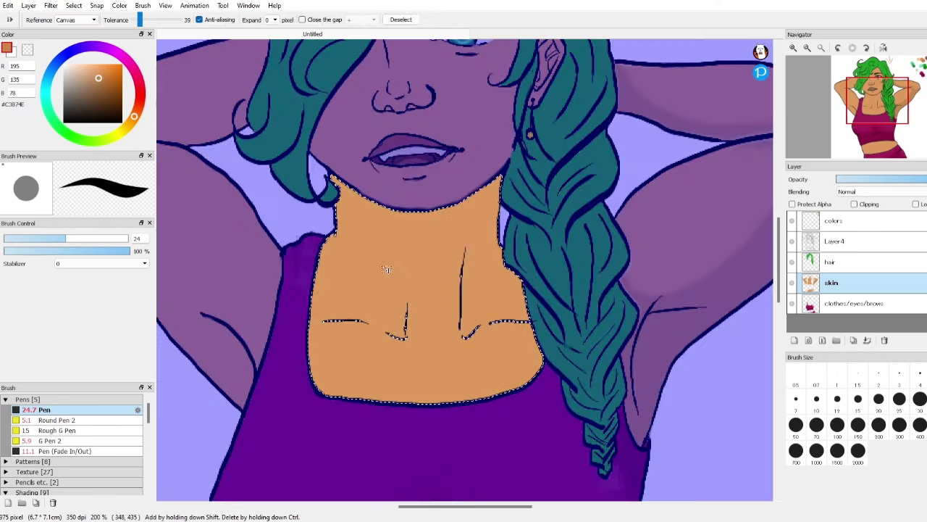
Paint tan shadows under the jaw, around the neck and collarbone lines, and along the tank top's neckline.
click(0, 55)
mouse_move(337, 231)
mouse_down()
mouse_move(389, 238)
mouse_move(490, 217)
mouse_up()
mouse_move(398, 223)
mouse_down()
mouse_move(339, 206)
mouse_move(384, 216)
mouse_up()
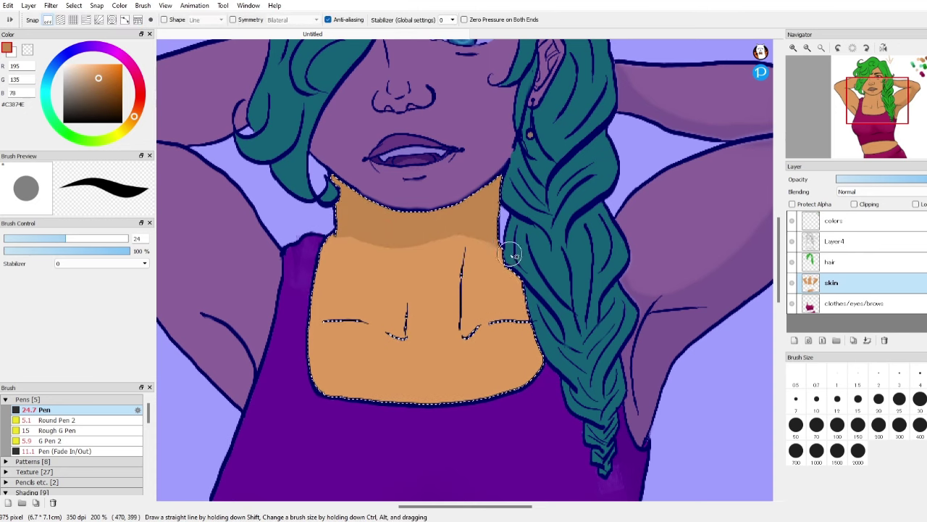
mouse_move(470, 240)
mouse_down()
mouse_move(473, 347)
mouse_move(535, 330)
mouse_up()
drag(503, 243, 535, 343)
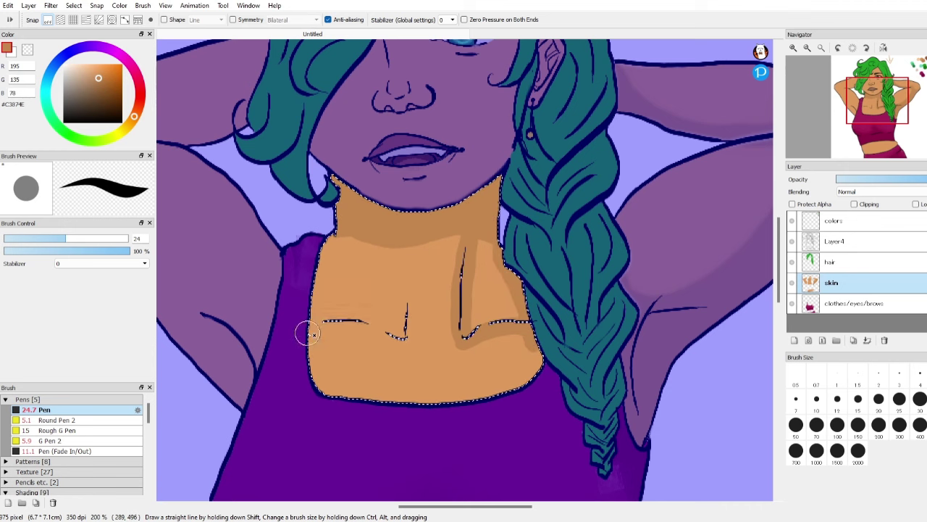
drag(306, 331, 407, 307)
mouse_move(332, 239)
mouse_down()
mouse_move(350, 220)
mouse_move(332, 321)
mouse_move(464, 363)
mouse_move(347, 338)
mouse_move(329, 398)
mouse_move(401, 417)
mouse_move(332, 381)
mouse_move(466, 401)
mouse_move(533, 358)
mouse_move(450, 396)
mouse_up()
Soften the neck and chest shadow edges with the Blur brush at size 40.6, and clear the selection.
scroll(114, 455, down, 10)
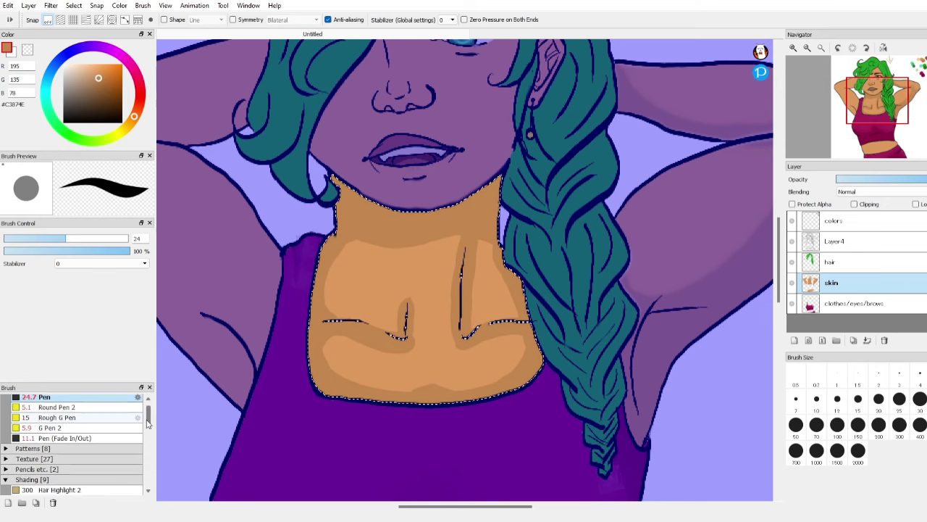
click(108, 439)
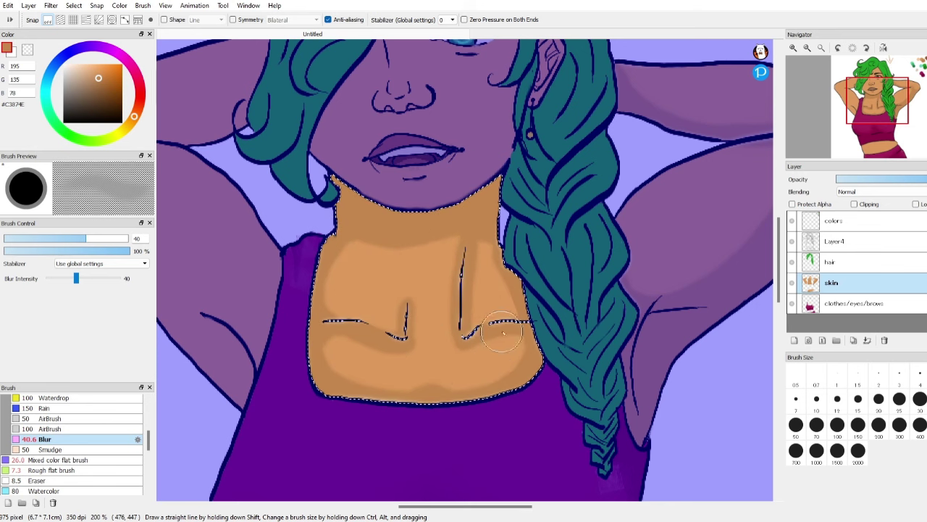
key(ctrl+d)
Darken the Pen color to #A56C3A, select the neck skin, and paint a deeper shadow directly under the jaw.
scroll(80, 439, up, 5)
click(65, 410)
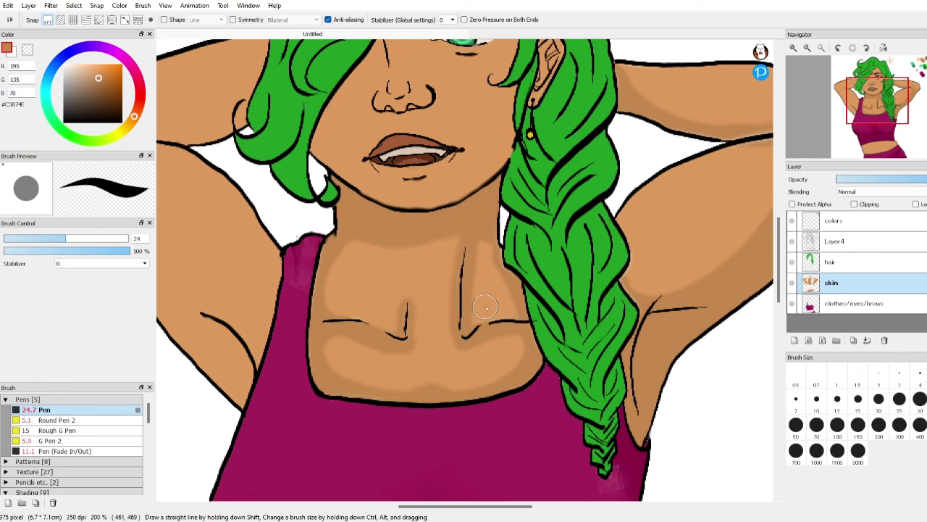
scroll(485, 306, down, 1)
scroll(420, 208, up, 2)
drag(99, 78, 101, 85)
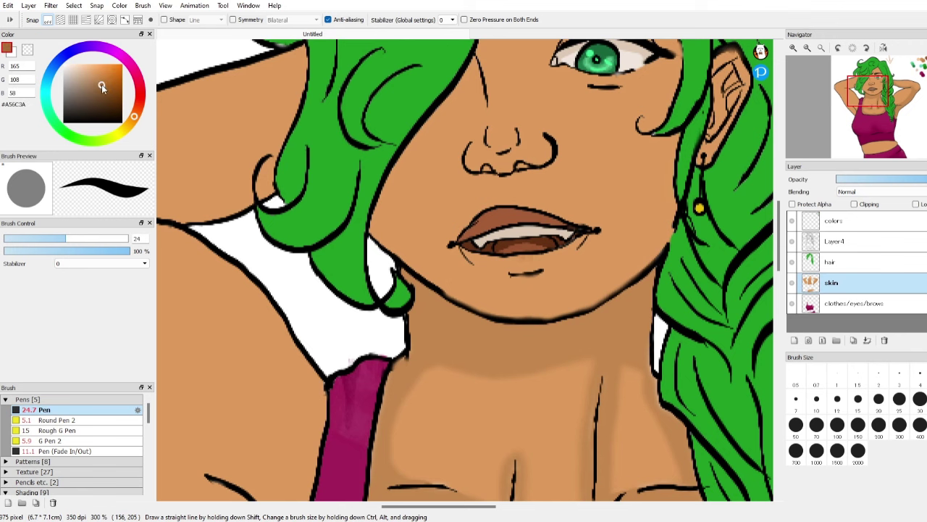
key(w)
click(496, 347)
key(b)
mouse_move(425, 274)
mouse_down()
mouse_move(431, 302)
mouse_move(470, 303)
mouse_move(420, 328)
mouse_move(607, 316)
mouse_move(659, 274)
mouse_move(605, 328)
mouse_up()
key(ctrl+z)
key(ctrl+z)
key(ctrl+z)
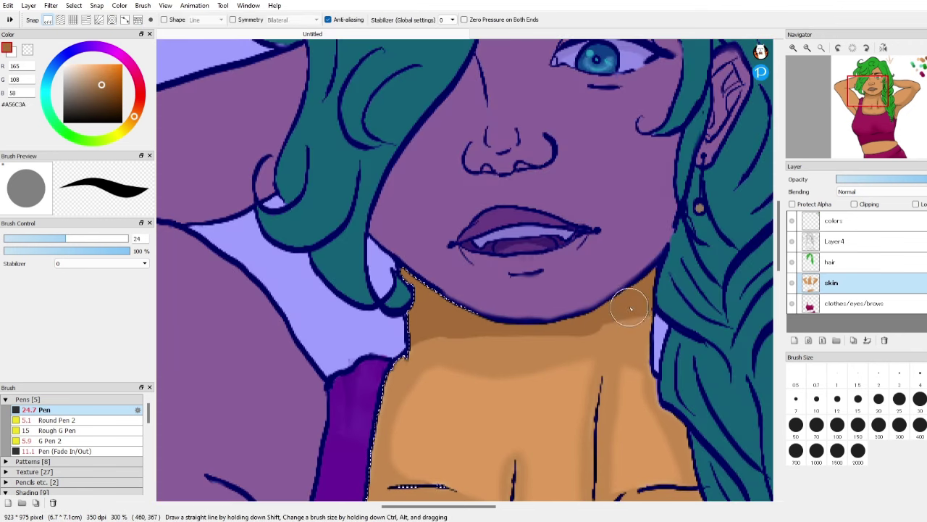
drag(511, 320, 650, 282)
Soften the deeper jaw shadow's edge with the Blur brush at size 40.6, and clear the selection.
right_click(521, 351)
scroll(73, 449, down, 3)
click(52, 478)
scroll(264, 278, down, 1)
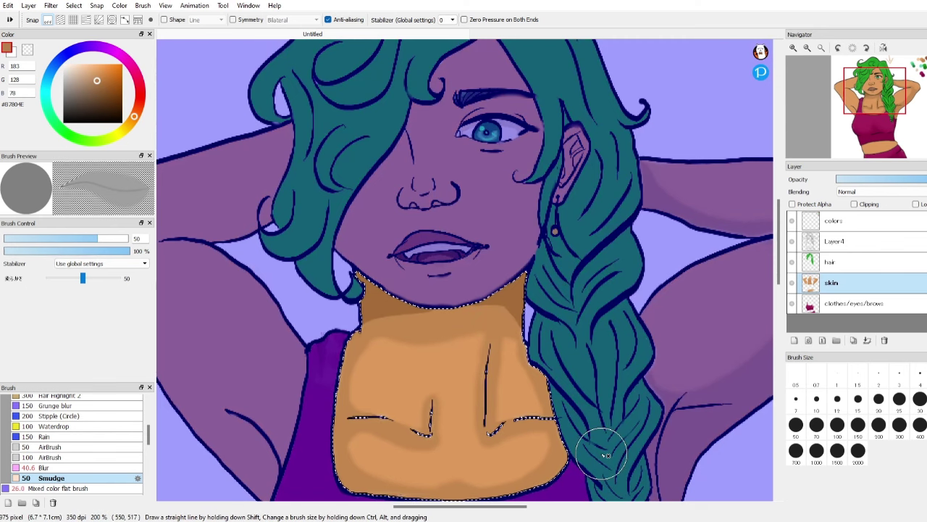
click(45, 468)
mouse_move(390, 314)
mouse_down()
mouse_move(505, 300)
mouse_move(512, 313)
mouse_up()
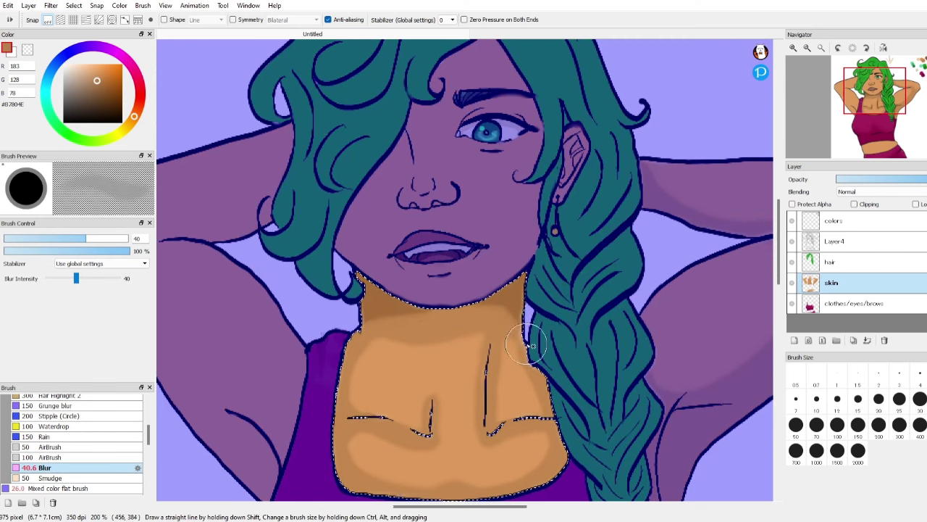
key(ctrl+d)
scroll(598, 355, down, 3)
scroll(476, 340, up, 4)
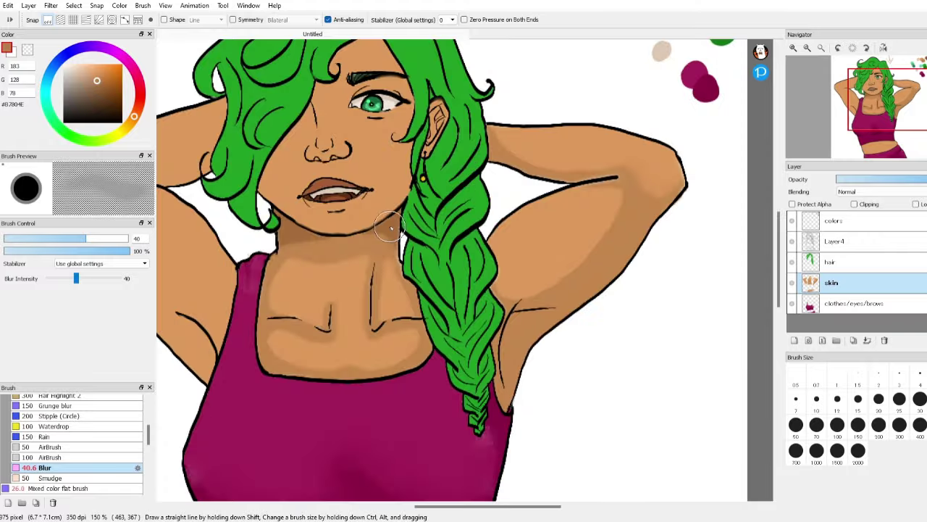
Paint a #A56C3A shadow in the armpit beside the braid with the Pen at size 24.7, and erase the overspill.
scroll(79, 435, up, 5)
click(90, 411)
mouse_move(453, 217)
mouse_down()
mouse_move(429, 397)
mouse_move(438, 367)
mouse_move(432, 307)
mouse_move(447, 249)
mouse_move(469, 228)
mouse_move(525, 219)
mouse_move(474, 270)
mouse_up()
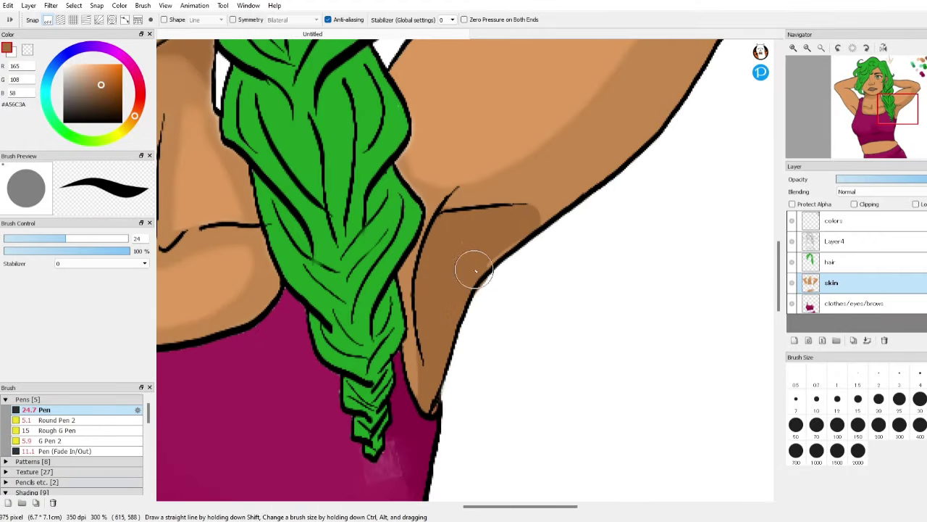
key(e)
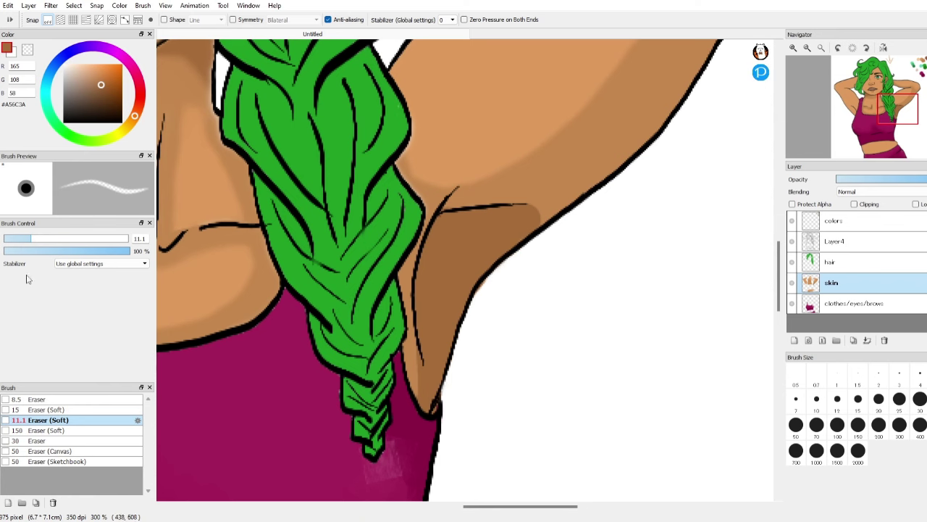
key(b)
Soften the armpit shadow's edge with the Blur brush at size 40.6.
drag(148, 417, 148, 439)
click(87, 441)
scroll(424, 314, down, 5)
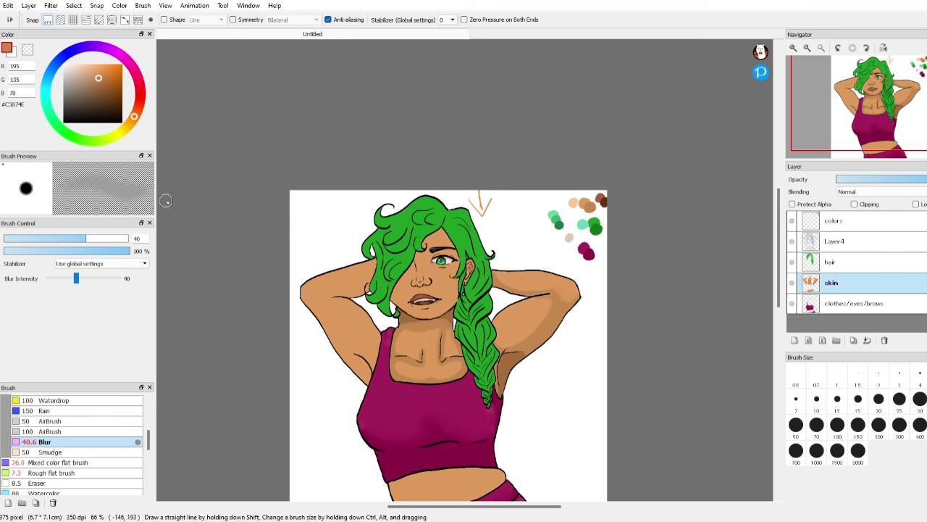
Select the skin of the arm opposite the braid and paint #C3874E shadows along its undersides and armpit with the Pen at size 24.7.
key(w)
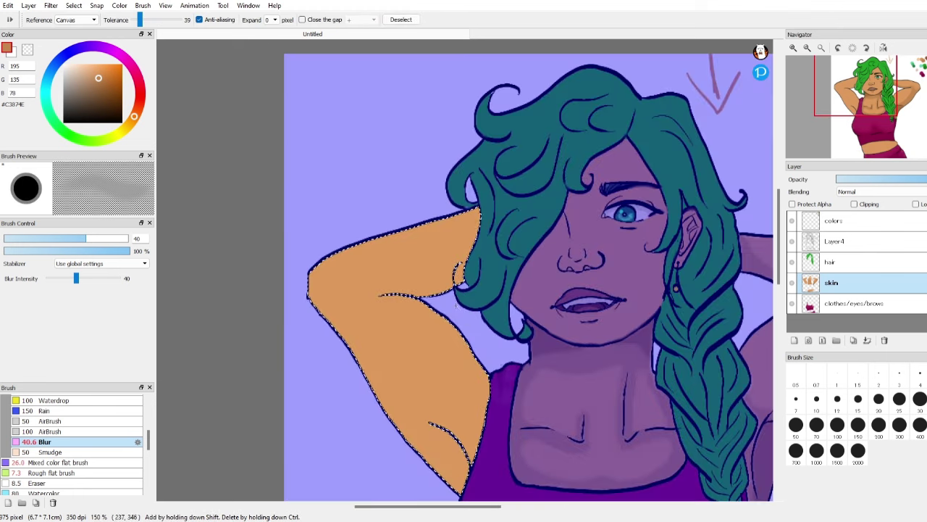
key(b)
scroll(108, 410, up, 5)
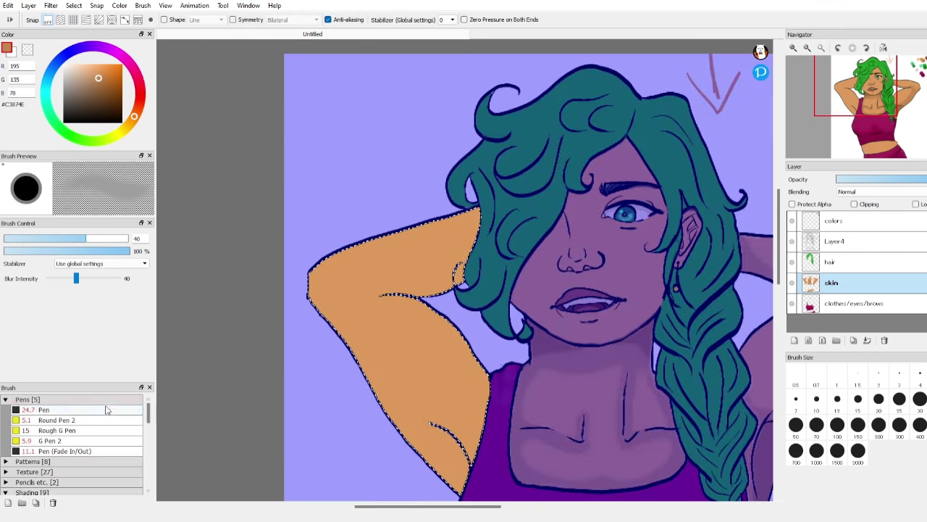
click(108, 410)
drag(380, 292, 439, 284)
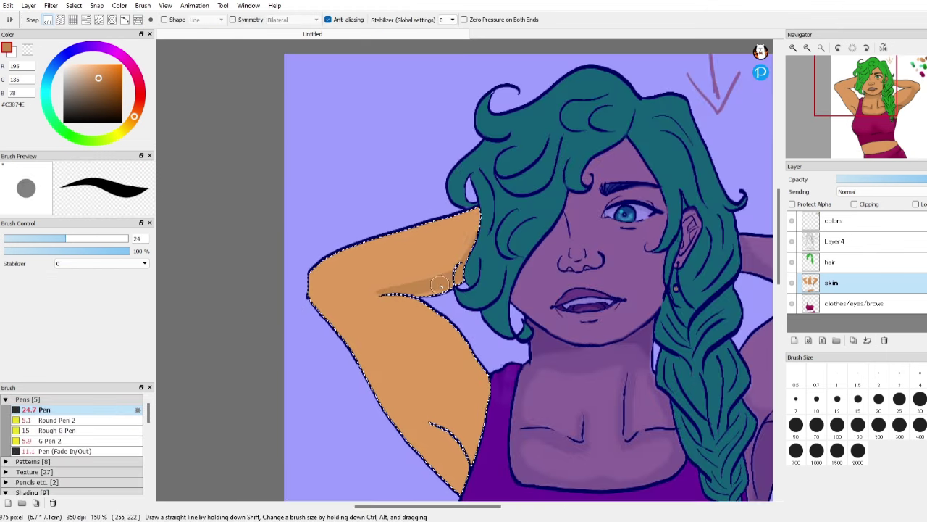
mouse_move(312, 277)
mouse_down()
mouse_move(363, 302)
mouse_move(338, 320)
mouse_move(427, 304)
mouse_move(398, 298)
mouse_move(385, 335)
mouse_move(456, 433)
mouse_up()
mouse_move(464, 475)
mouse_down()
mouse_move(371, 381)
mouse_move(375, 304)
mouse_up()
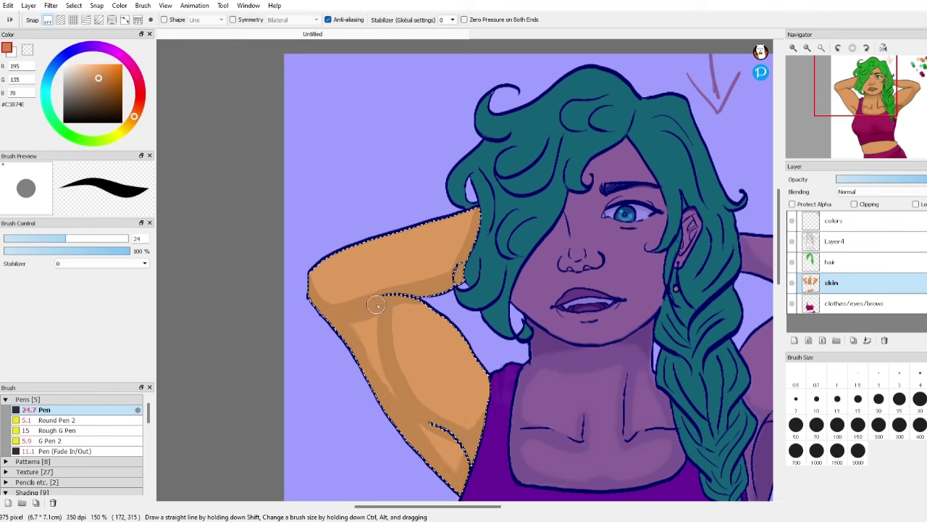
drag(418, 431, 465, 470)
mouse_move(416, 396)
mouse_down()
mouse_move(455, 420)
mouse_move(468, 337)
mouse_up()
key(ctrl+z)
mouse_move(397, 367)
mouse_down()
mouse_move(462, 420)
mouse_move(497, 407)
mouse_up()
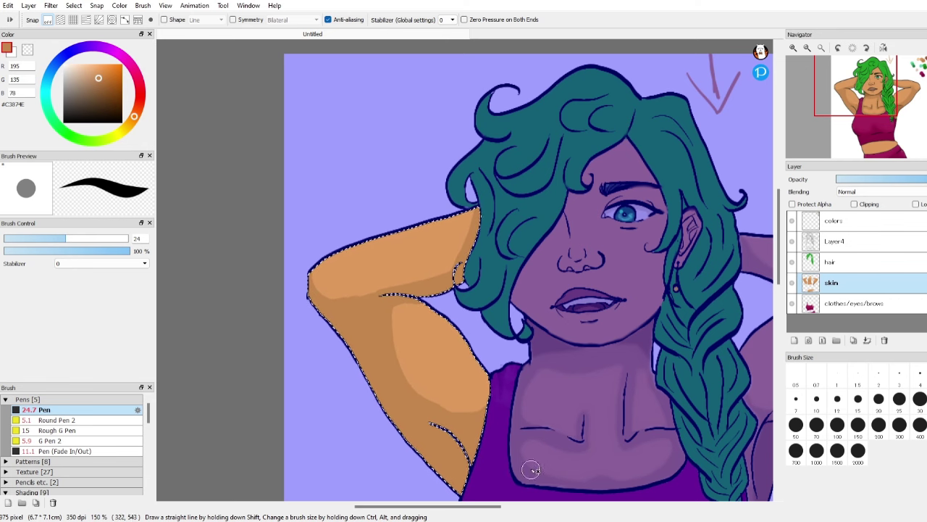
Darken the Pen color to #A56C3A and paint a deeper shadow in the same arm's armpit below the crease line.
mouse_move(464, 506)
mouse_down()
mouse_move(536, 506)
mouse_move(445, 509)
mouse_up()
right_click(469, 441)
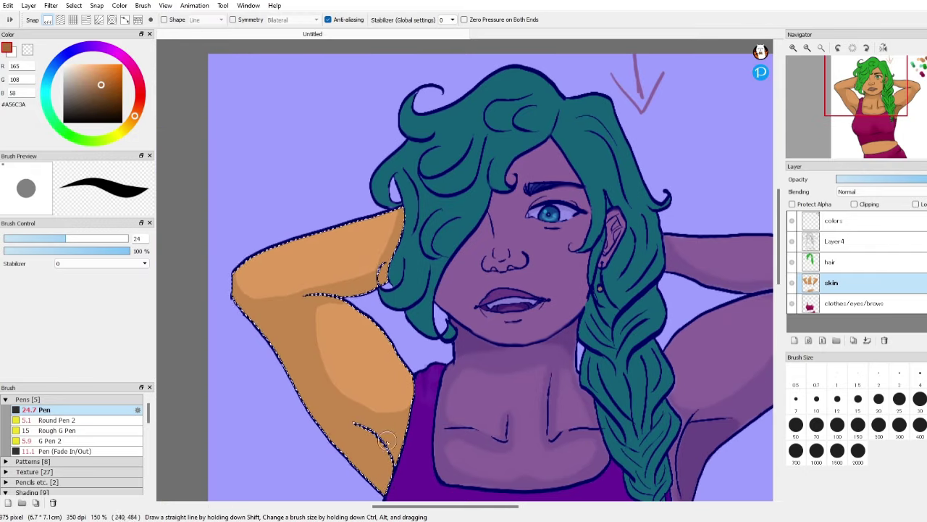
drag(386, 440, 386, 462)
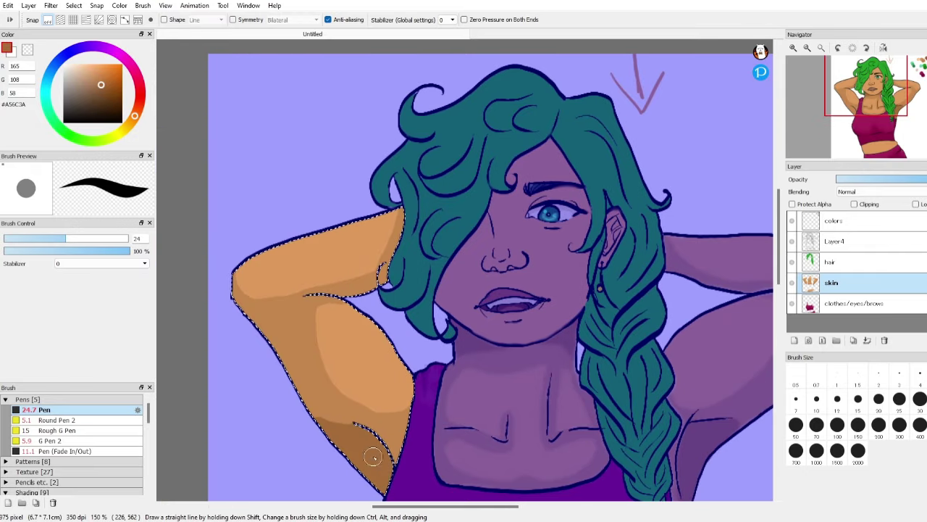
Soften the arm and armpit shadow edges with the Blur brush at size 40.6, and clear the selection.
drag(149, 413, 149, 437)
click(72, 454)
drag(338, 421, 379, 414)
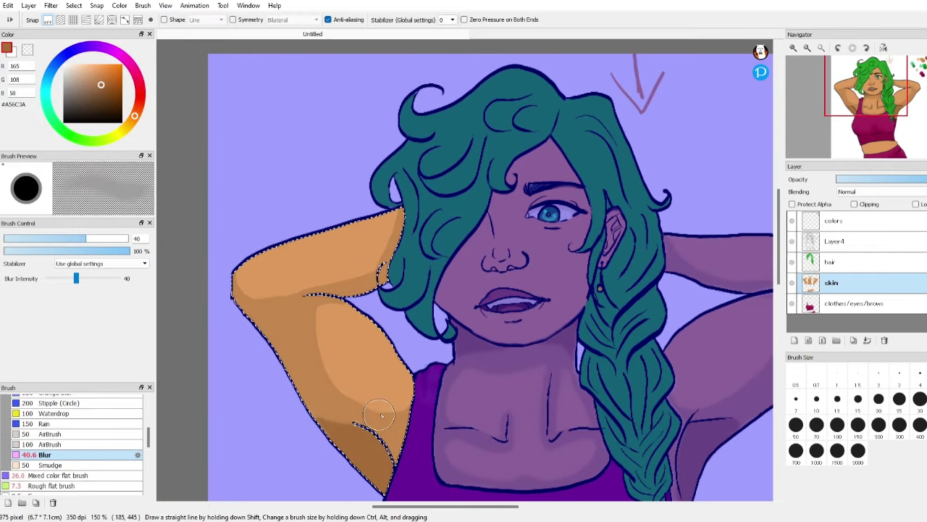
mouse_move(246, 289)
mouse_down()
mouse_move(289, 295)
mouse_move(372, 267)
mouse_up()
key(ctrl+d)
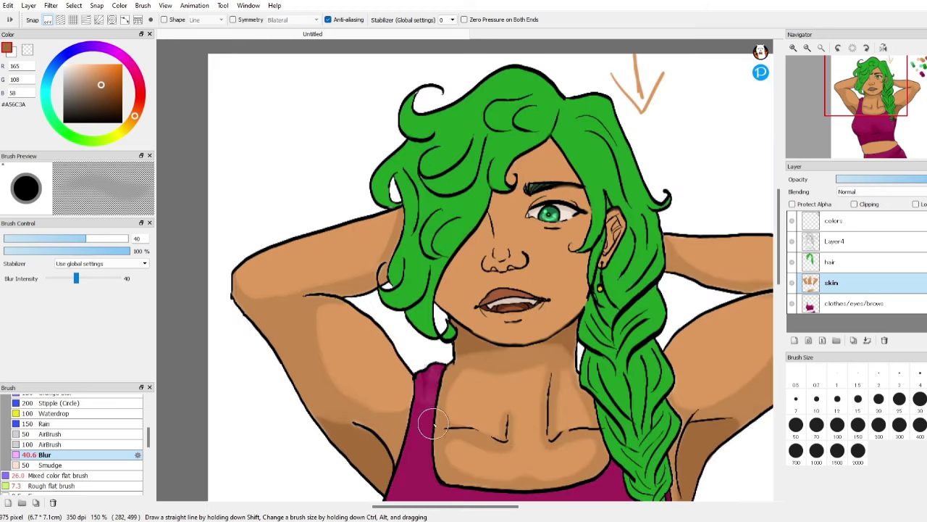
Sample the skin shadow color #C2864D, select the bare midriff, and enlarge the Pen to size 38.1.
scroll(433, 424, down, 1)
scroll(356, 451, up, 3)
right_click(453, 365)
scroll(107, 430, up, 10)
click(111, 410)
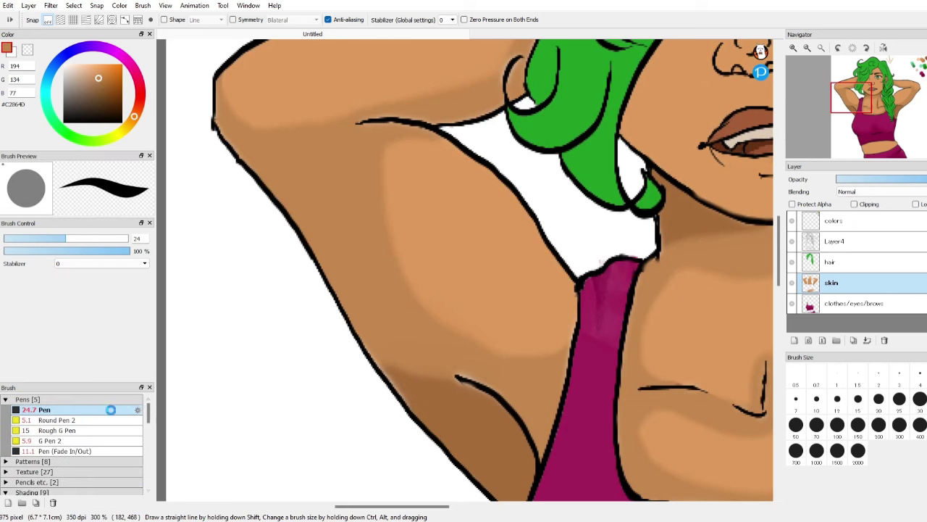
scroll(655, 387, down, 2)
drag(421, 506, 481, 505)
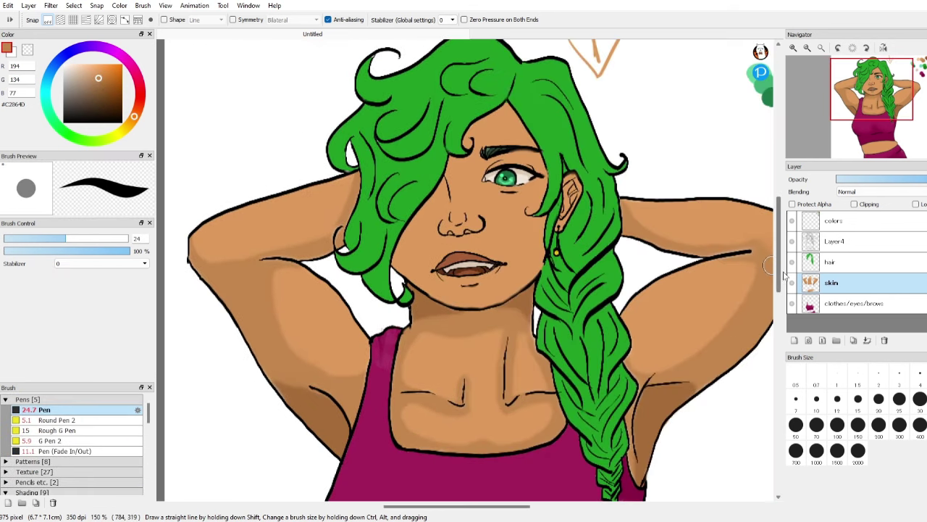
drag(779, 246, 779, 316)
click(0, 194)
click(543, 349)
scroll(544, 350, up, 2)
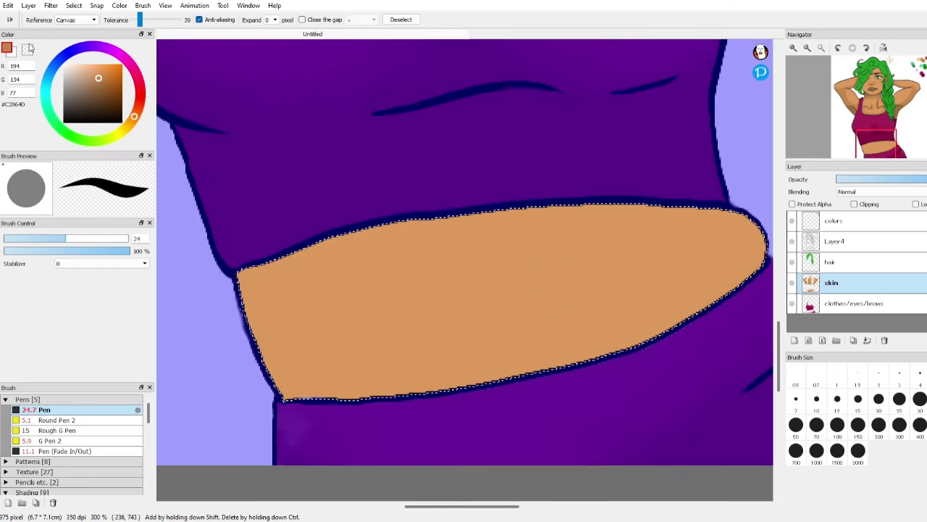
click(109, 410)
click(78, 239)
drag(78, 239, 82, 239)
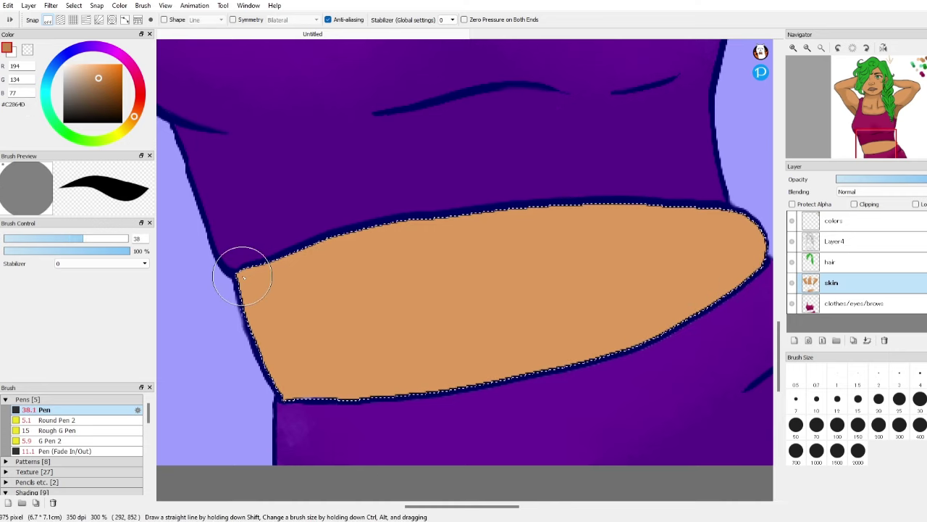
Paint #C2864D shadow over the midriff from its edges inward until the whole area is covered.
mouse_move(242, 278)
mouse_down()
mouse_move(758, 236)
mouse_move(719, 257)
mouse_move(738, 280)
mouse_up()
mouse_move(293, 276)
mouse_down()
mouse_move(654, 289)
mouse_move(282, 402)
mouse_up()
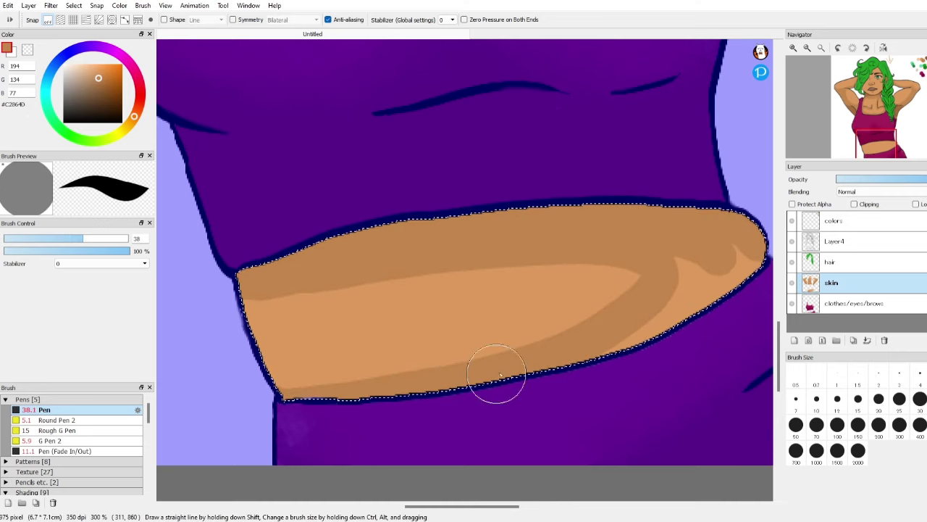
drag(497, 381, 736, 281)
mouse_move(254, 288)
mouse_down()
mouse_move(247, 313)
mouse_move(269, 287)
mouse_up()
drag(621, 253, 643, 312)
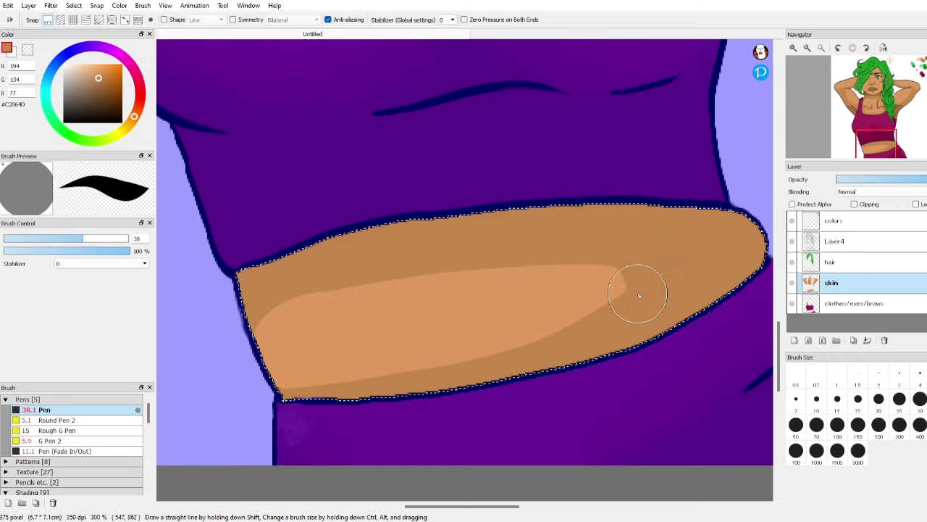
key(ctrl+d)
scroll(703, 364, down, 3)
scroll(690, 359, up, 2)
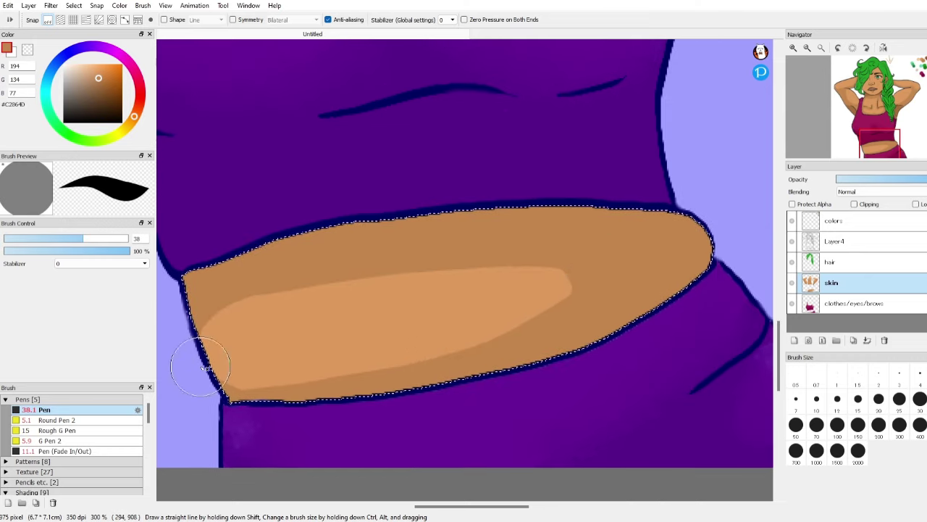
drag(224, 311, 592, 311)
scroll(497, 222, down, 3)
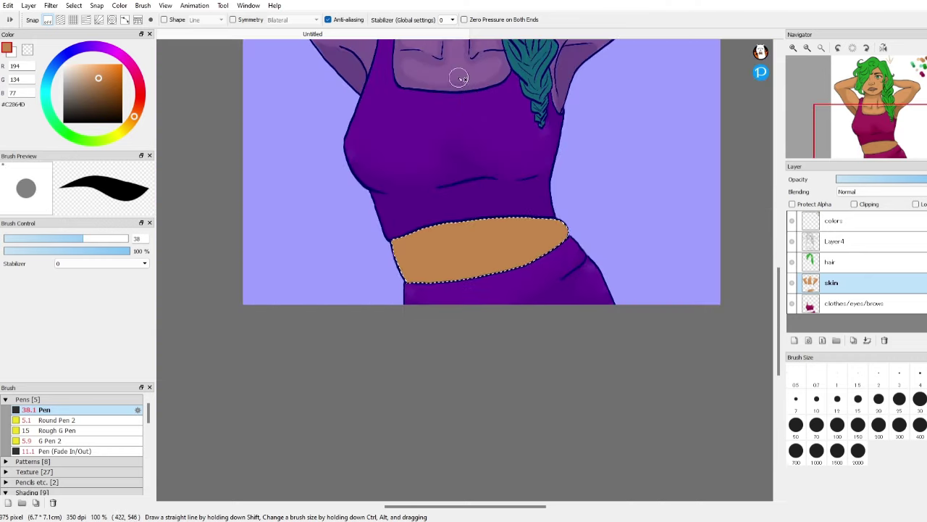
Sample the lighter skin color #DE9B5C from the chest and paint a highlight along the midriff's upper edge near the hip.
right_click(459, 79)
scroll(610, 242, up, 2)
drag(413, 183, 433, 176)
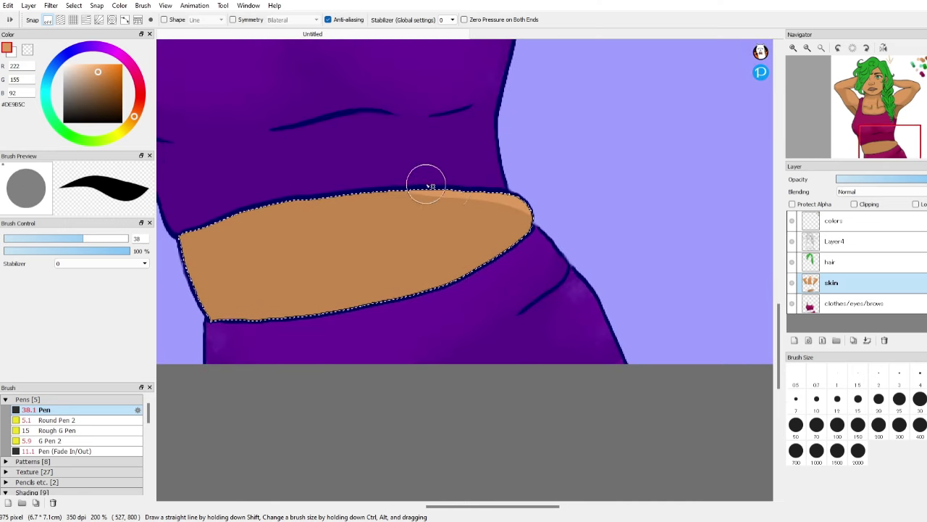
Soften the midriff highlight with the Blur brush at size 40.6, and clear the selection.
drag(148, 417, 148, 442)
click(129, 444)
drag(428, 194, 542, 240)
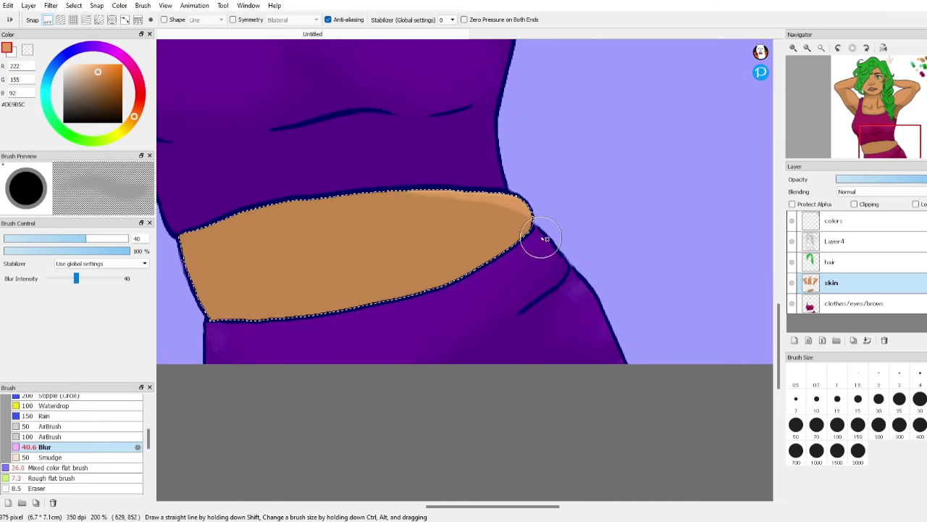
key(ctrl+d)
scroll(600, 250, down, 2)
Select the top on the clothes/eyes/brows layer and paint #D03E7C highlights along its strap and side and on the chest near the braid.
drag(778, 297, 758, 246)
click(136, 73)
click(104, 75)
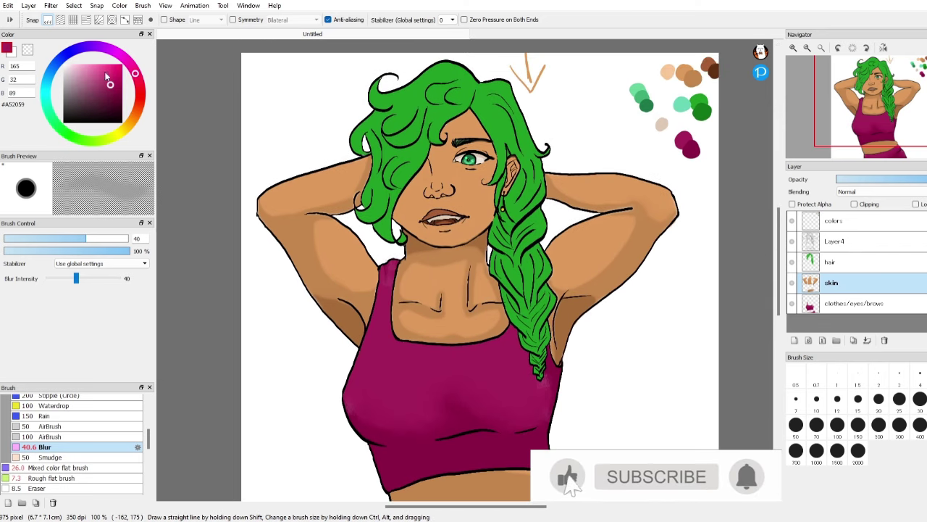
click(859, 304)
key(w)
click(523, 391)
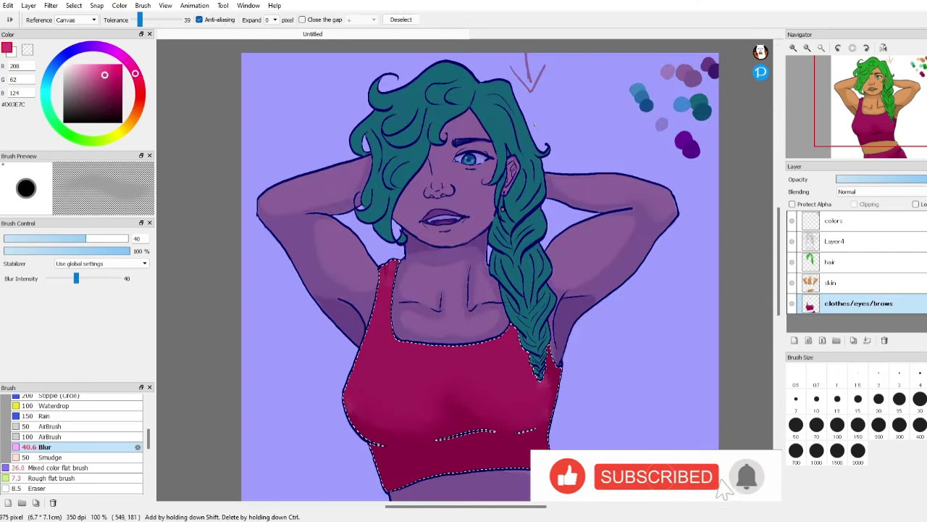
scroll(523, 392, up, 2)
key(b)
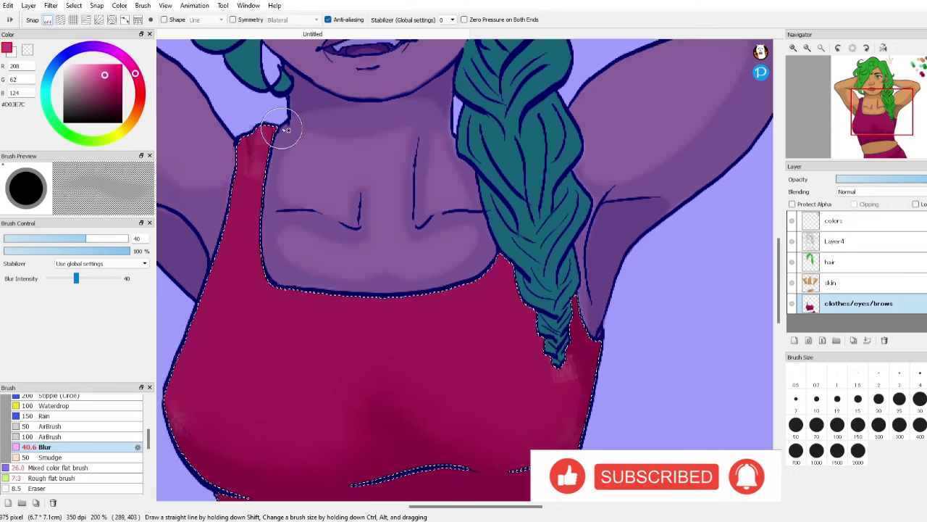
key(n)
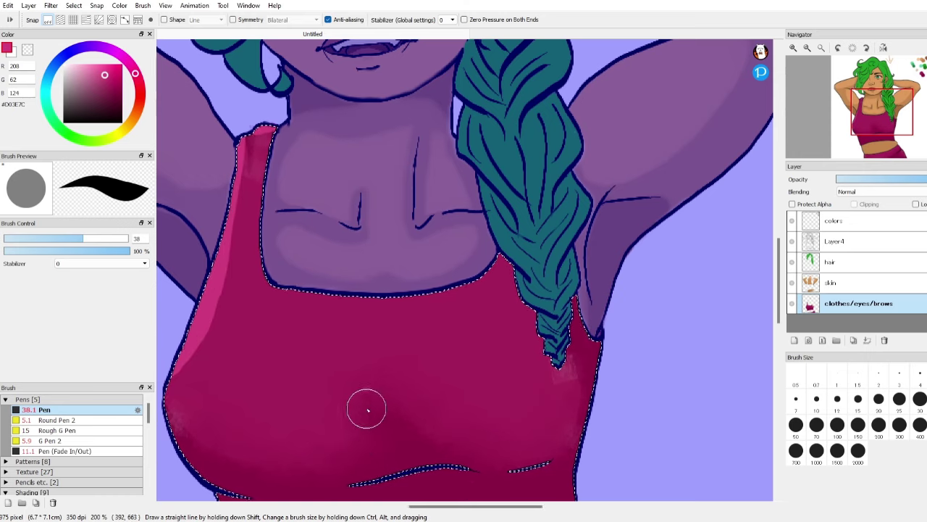
mouse_move(496, 373)
mouse_down()
mouse_move(507, 341)
mouse_move(499, 309)
mouse_move(508, 317)
mouse_move(491, 330)
mouse_move(504, 388)
mouse_move(488, 320)
mouse_up()
Soften the top's pink highlights with the Blur brush at size 40.6, and clear the selection.
scroll(72, 442, down, 5)
click(123, 452)
mouse_move(209, 316)
mouse_down()
mouse_move(251, 146)
mouse_move(231, 279)
mouse_up()
key(ctrl+d)
scroll(490, 365, down, 3)
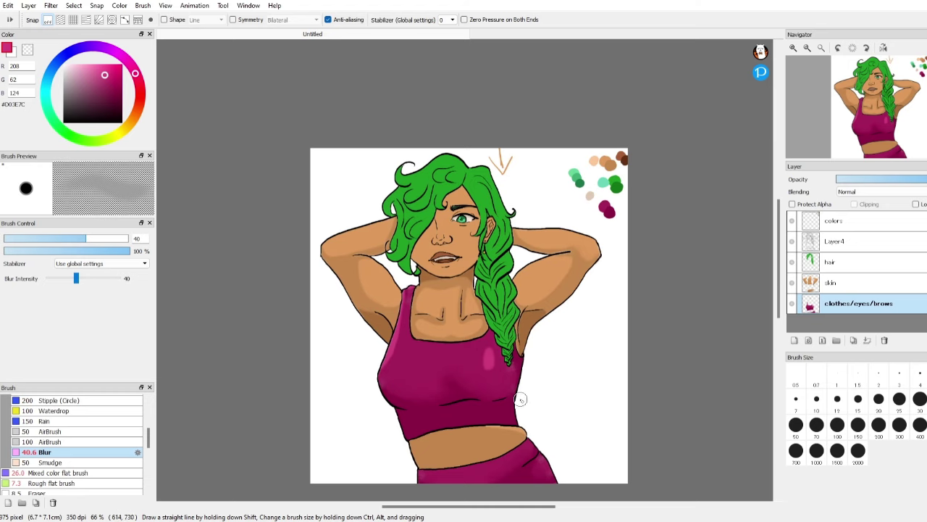
Select the pants and paint a #D03E7C highlight along the outer hip with the Pen at size 38.1.
scroll(520, 399, up, 3)
scroll(124, 435, up, 5)
click(115, 410)
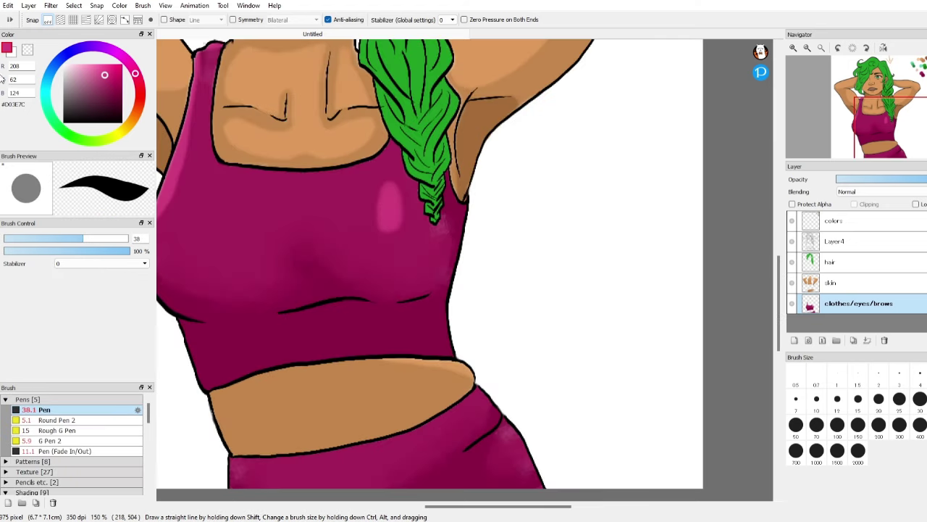
key(w)
click(461, 415)
key(b)
drag(489, 396, 530, 484)
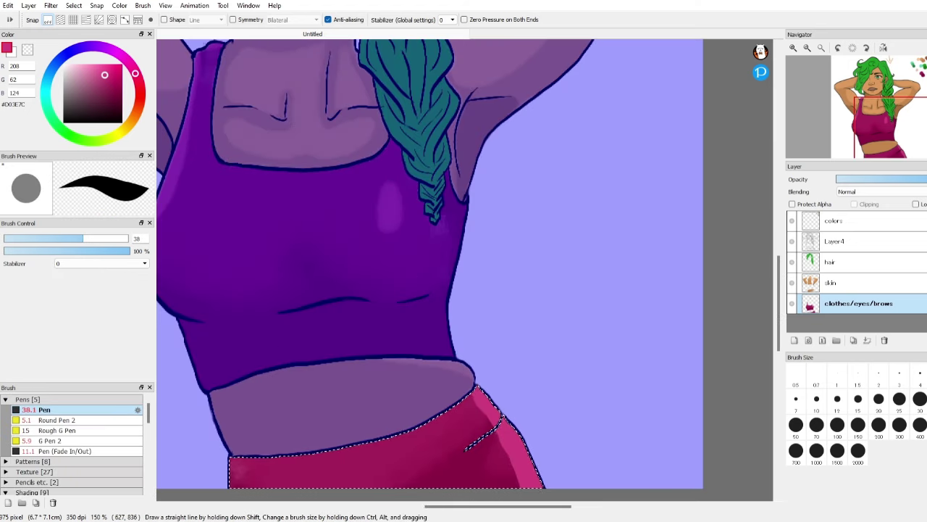
Blend the pants' hip highlight with the Blur brush at size 40.6, and clear the selection.
scroll(109, 435, down, 5)
click(87, 433)
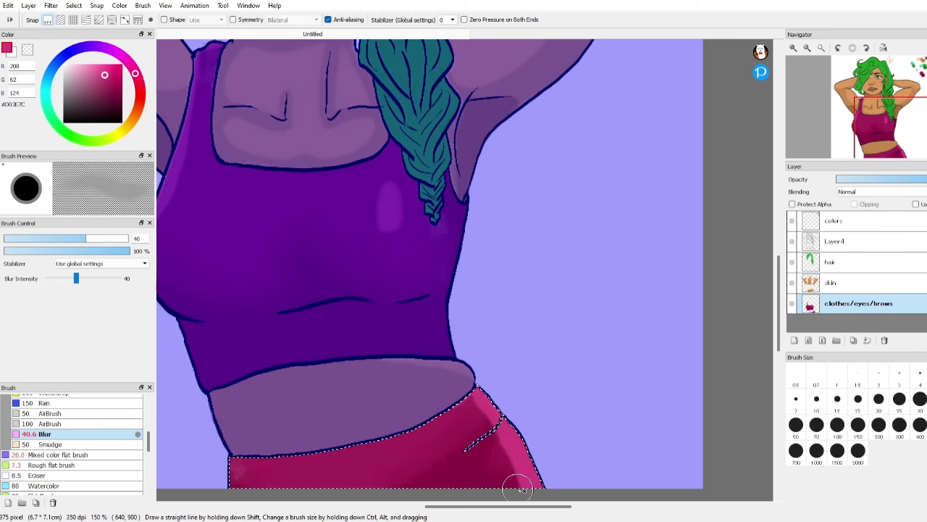
drag(488, 418, 522, 494)
key(ctrl+d)
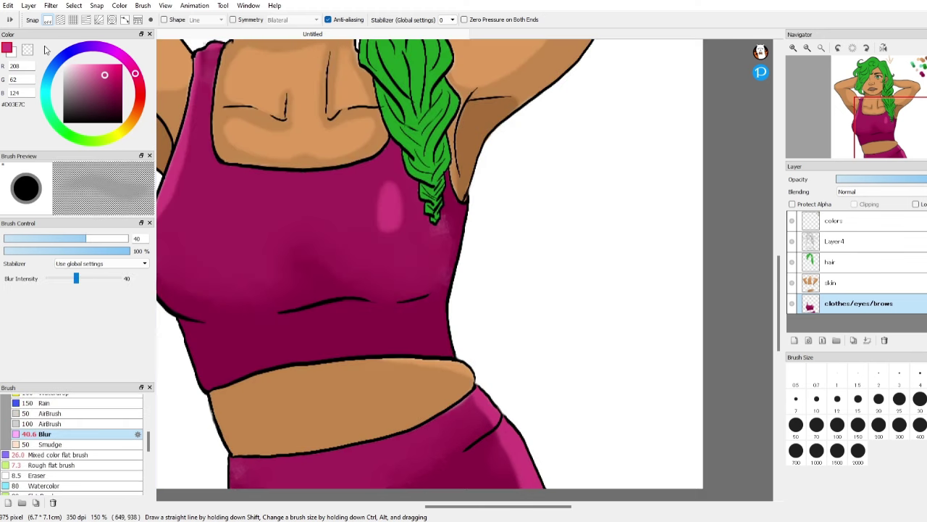
scroll(432, 231, down, 2)
On the skin layer, select the arm beside the braid, paint #F9C799 highlights along its upper edges with the Pen, and undo the last stroke.
drag(779, 253, 779, 223)
scroll(289, 247, up, 1)
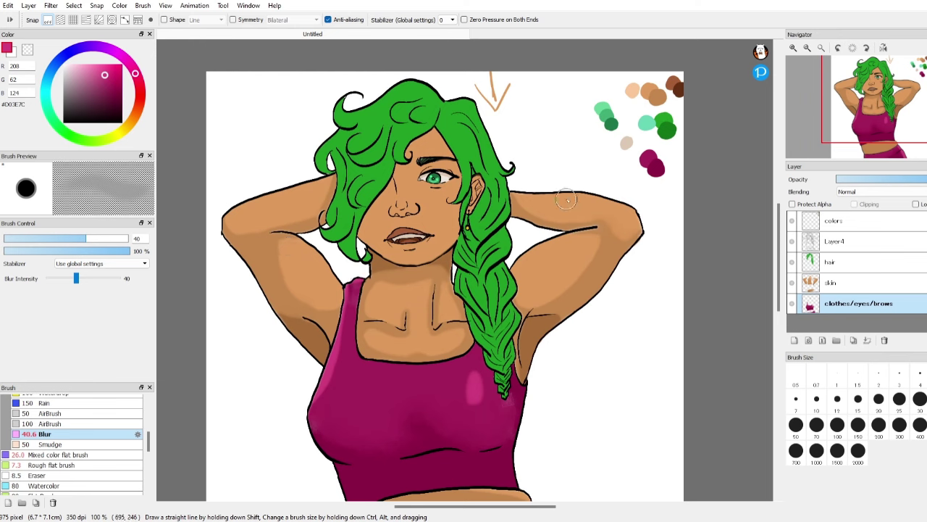
right_click(632, 91)
scroll(637, 212, up, 1)
click(848, 283)
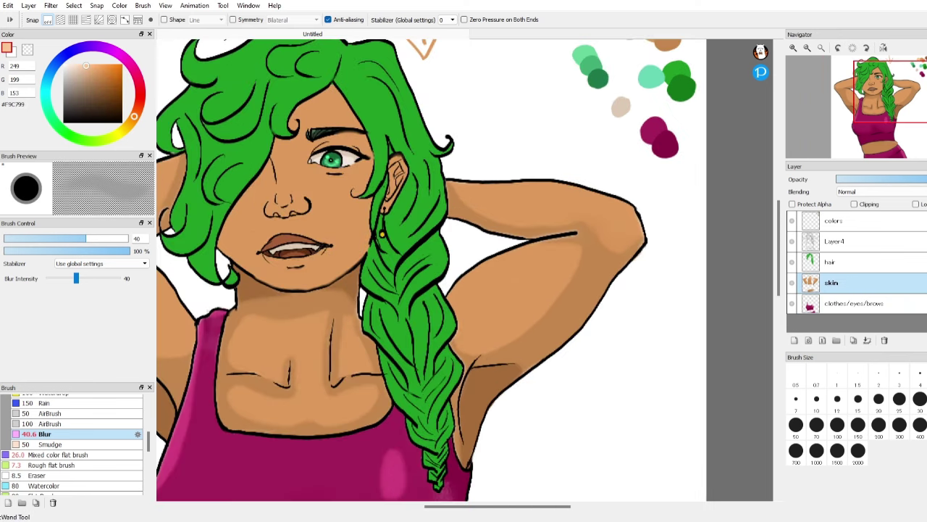
key(w)
scroll(620, 208, up, 1)
click(609, 218)
key(b)
scroll(72, 442, up, 5)
click(45, 409)
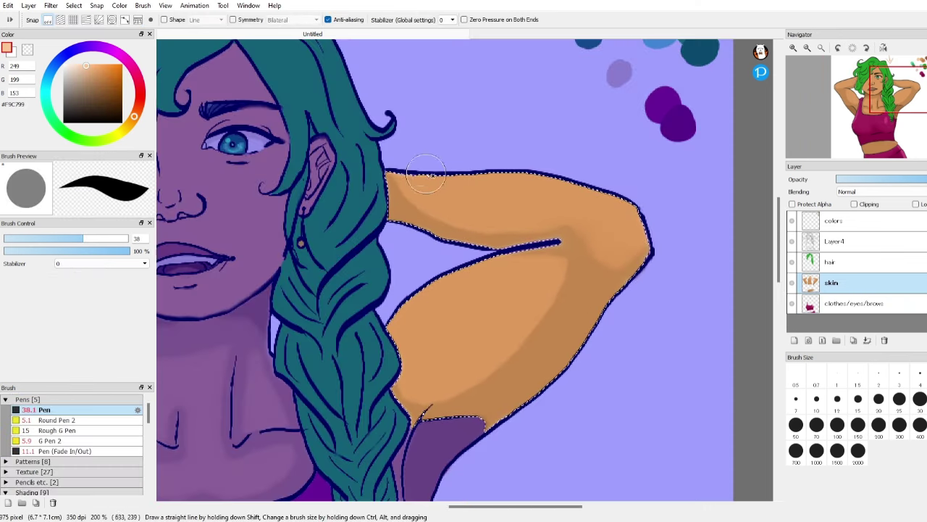
drag(391, 172, 578, 175)
mouse_move(383, 337)
mouse_down()
mouse_move(570, 245)
mouse_move(601, 288)
mouse_move(518, 235)
mouse_up()
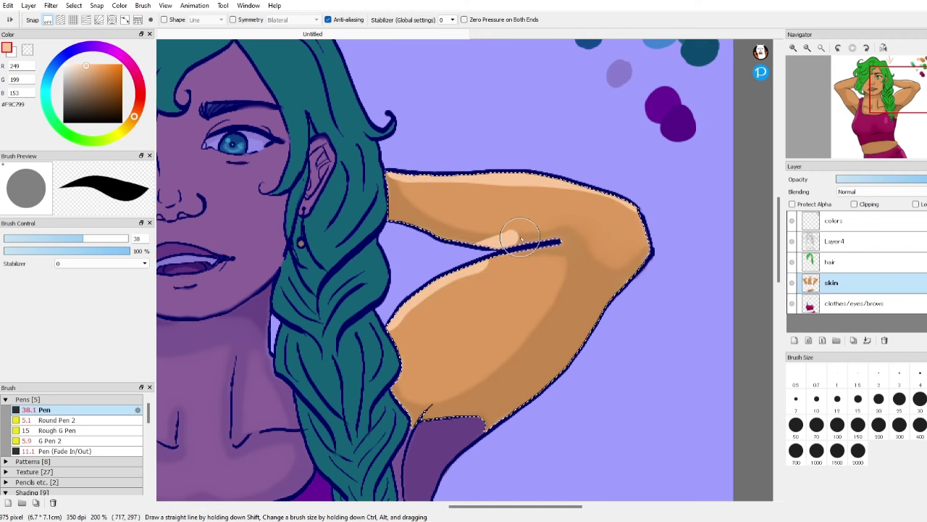
key(ctrl+z)
Select the opposite arm's skin and paint #F9C799 highlights along the forearm's top and the upper arm's inner edge.
drag(534, 505, 447, 506)
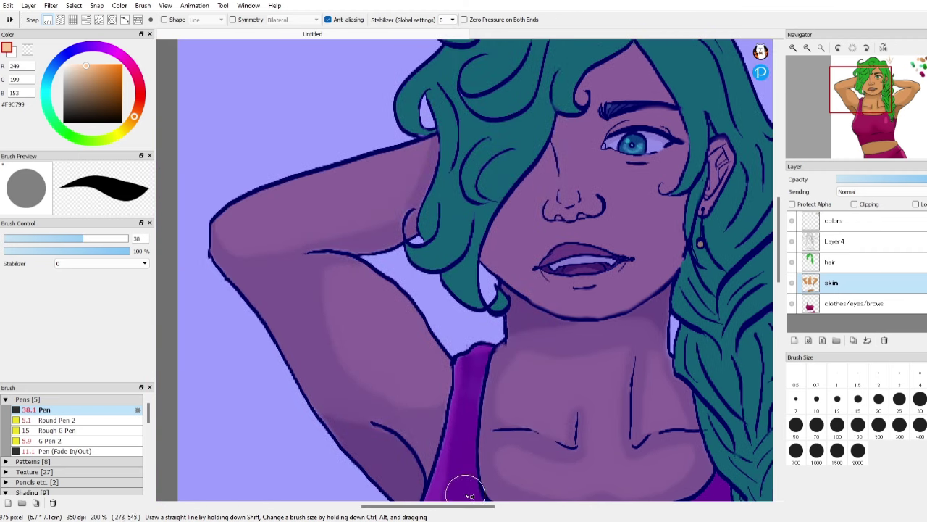
key(w)
click(319, 217)
key(b)
drag(441, 133, 304, 163)
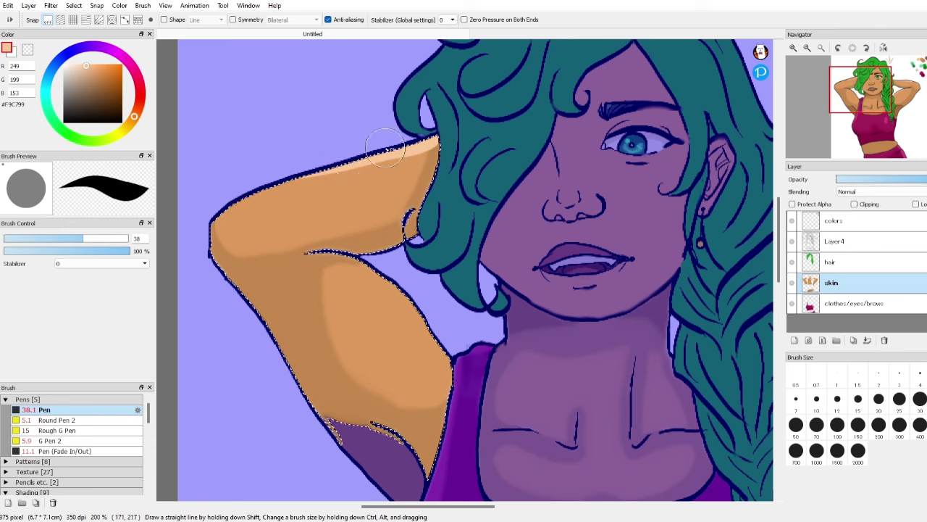
drag(439, 136, 200, 208)
drag(460, 366, 380, 267)
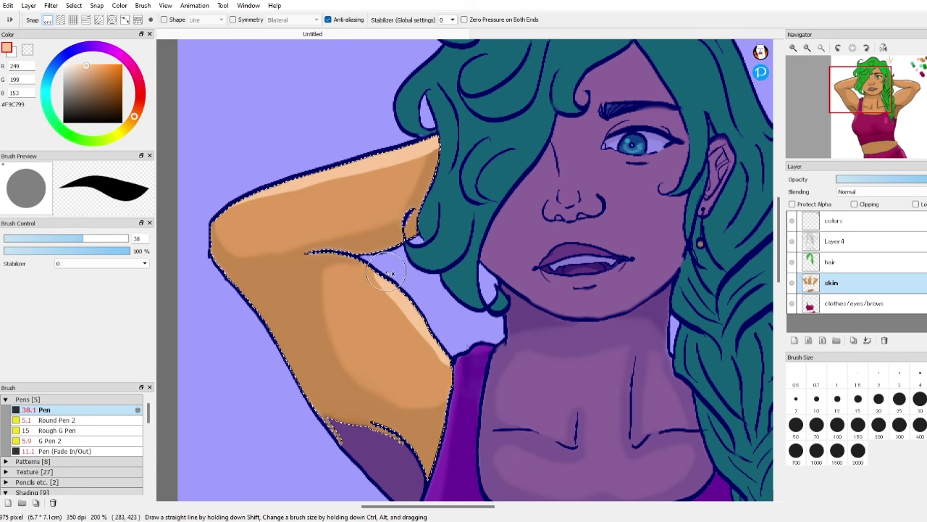
Blend the highlights on both arms' skin with the Blur brush at size 40.6 and clear the selection.
drag(149, 413, 149, 436)
click(80, 462)
drag(285, 201, 317, 199)
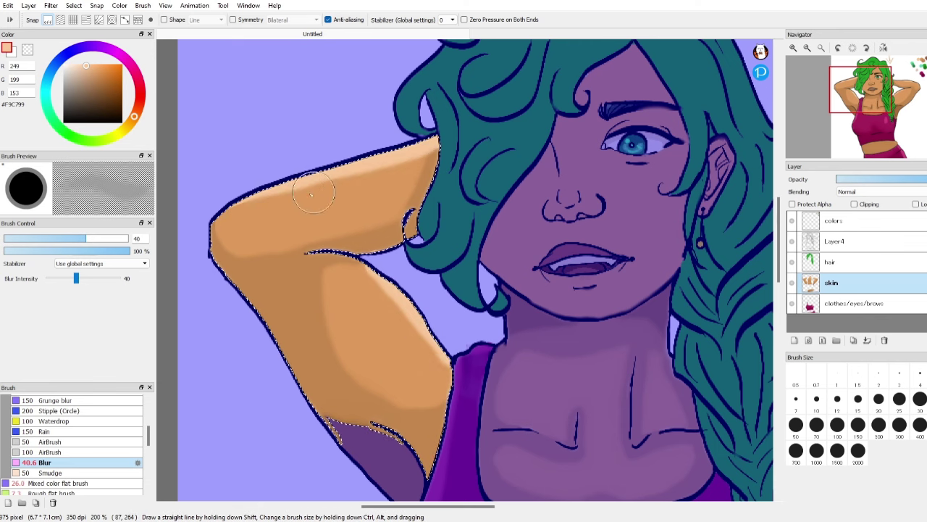
scroll(725, 282, down, 2)
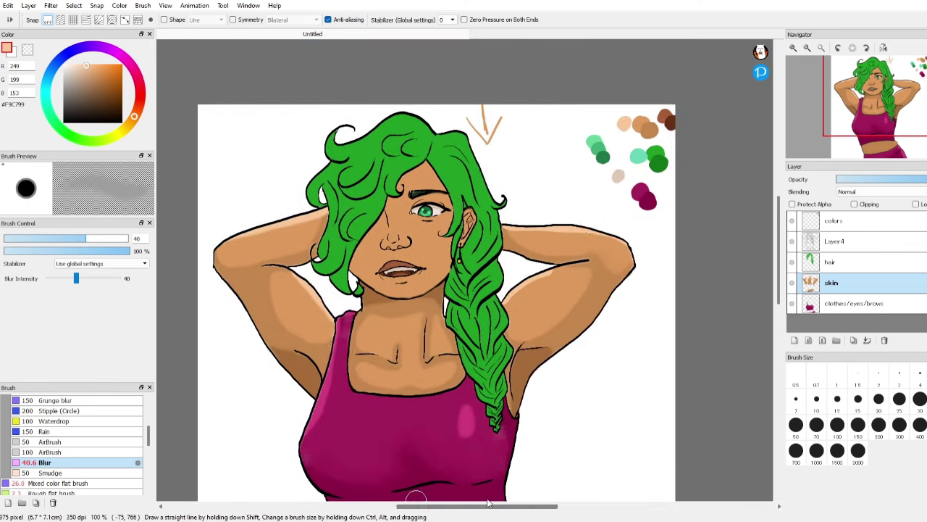
scroll(424, 334, up, 2)
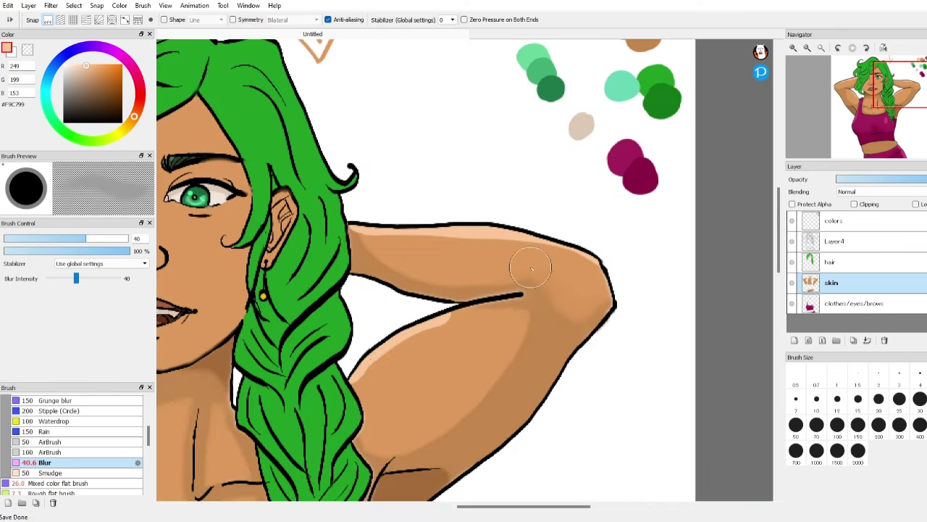
scroll(687, 269, down, 4)
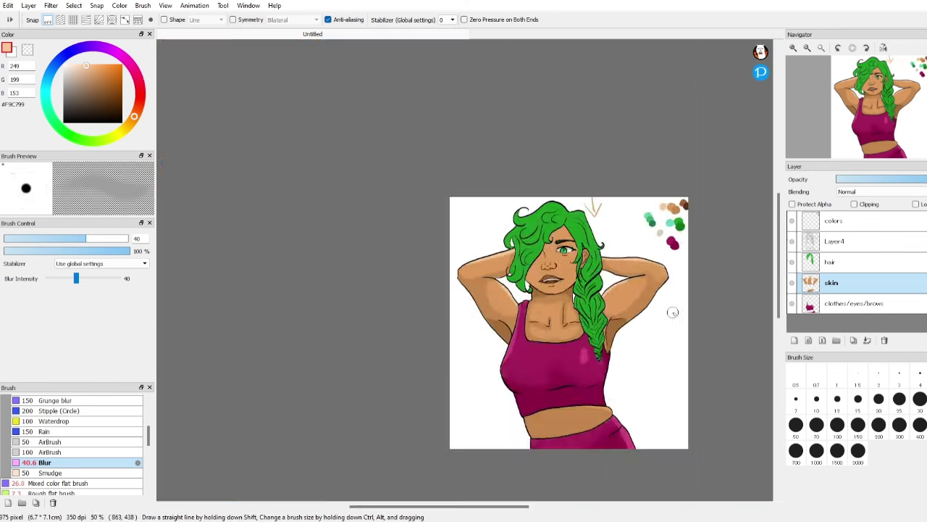
Select the face skin and use the Pen at size 23.9 to paint #C3874E shadows and #F8C698 highlights on the nose and cheek.
scroll(659, 415, up, 2)
drag(785, 300, 772, 285)
scroll(429, 148, up, 2)
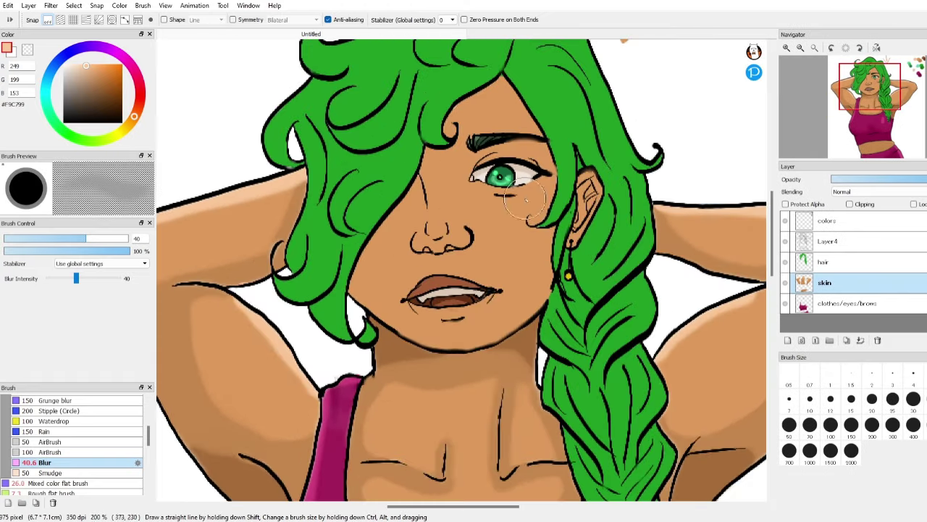
key(w)
click(431, 202)
scroll(439, 190, up, 1)
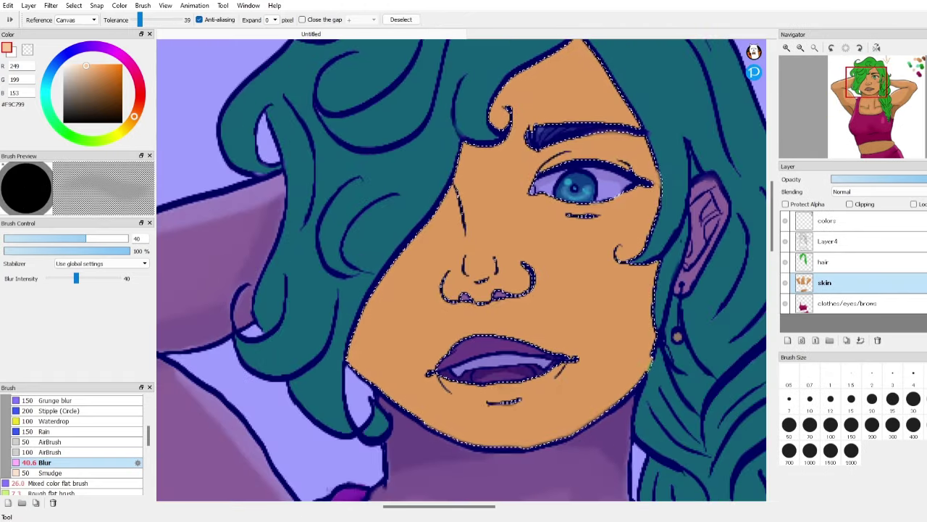
key(b)
right_click(191, 449)
drag(772, 220, 772, 199)
right_click(478, 210)
drag(148, 436, 148, 413)
click(109, 410)
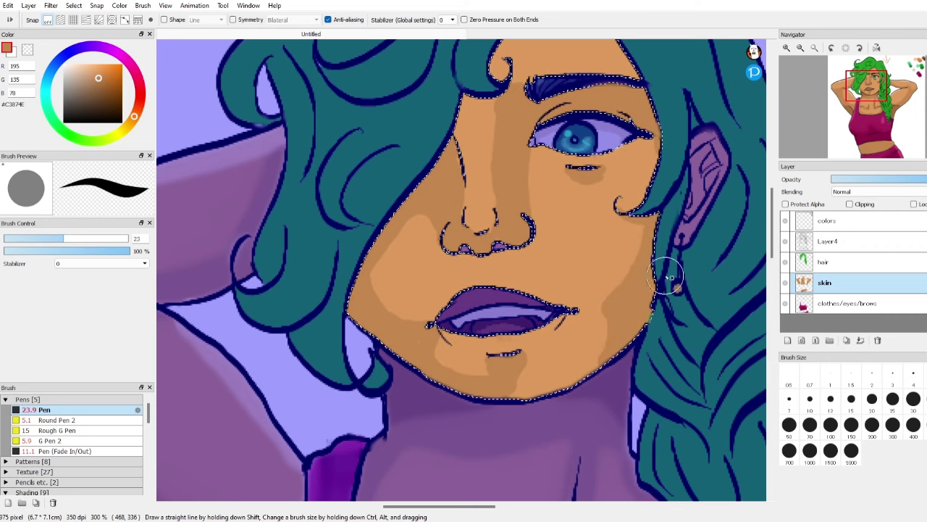
scroll(590, 290, up, 3)
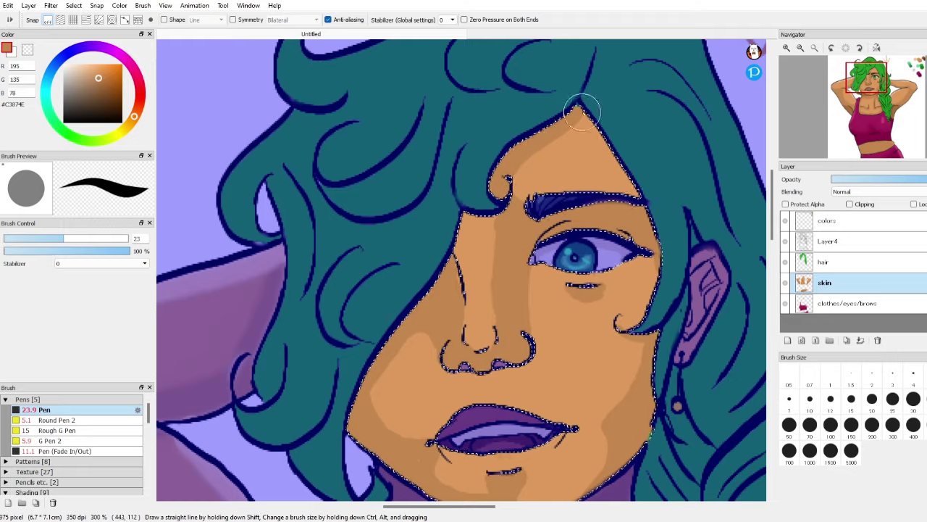
scroll(674, 423, down, 2)
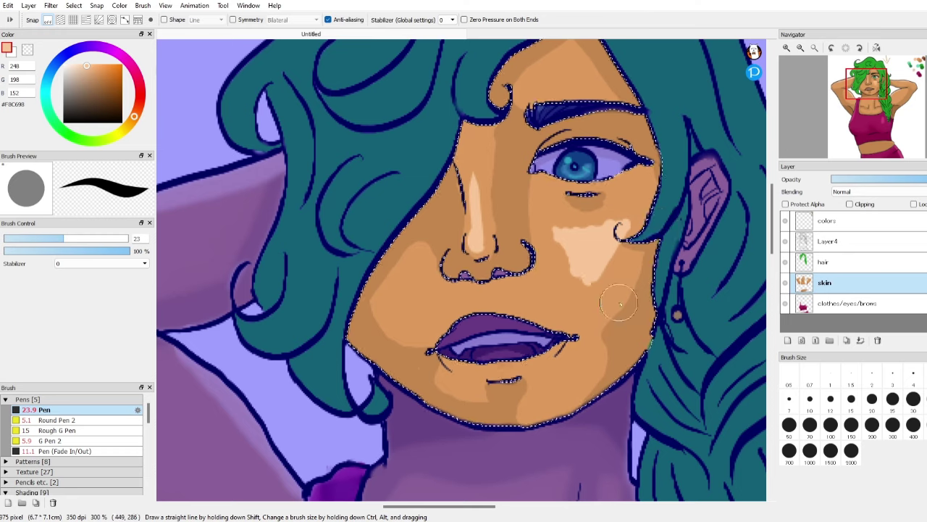
Blend the face's shadows and highlights within the selection using the Blur brush at size 40.6.
drag(149, 414, 149, 434)
click(58, 470)
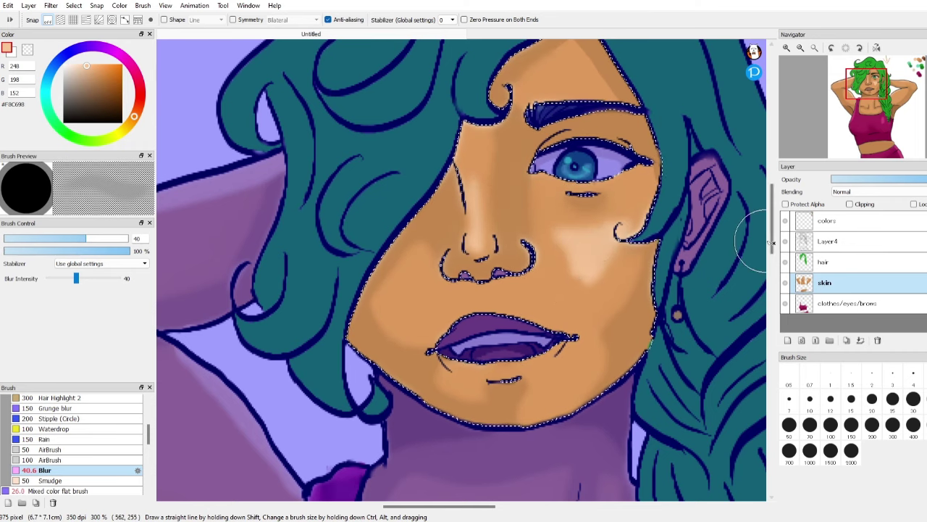
scroll(560, 187, up, 3)
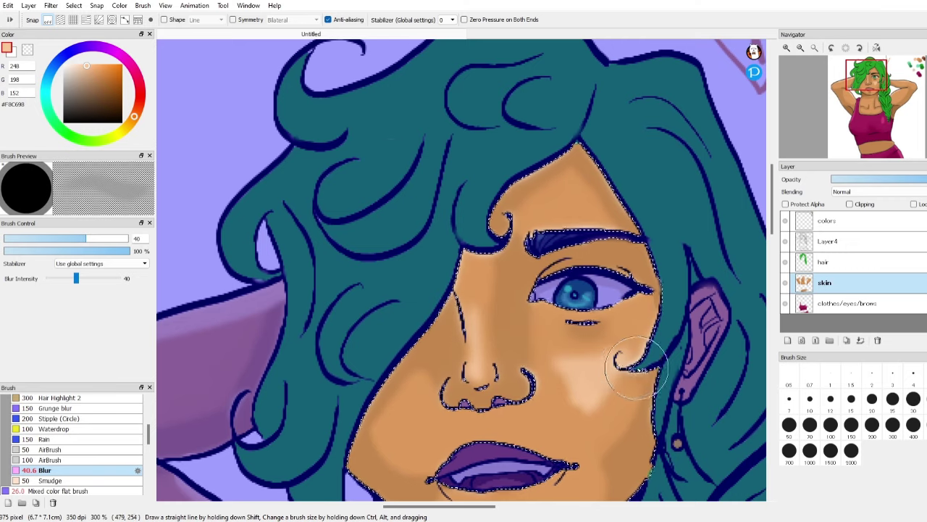
Paint #C3874F shading along the hairline beside the forehead and down the face's edge with the Pen at size 23.9, and clear the selection.
right_click(591, 162)
drag(148, 437, 148, 412)
click(72, 410)
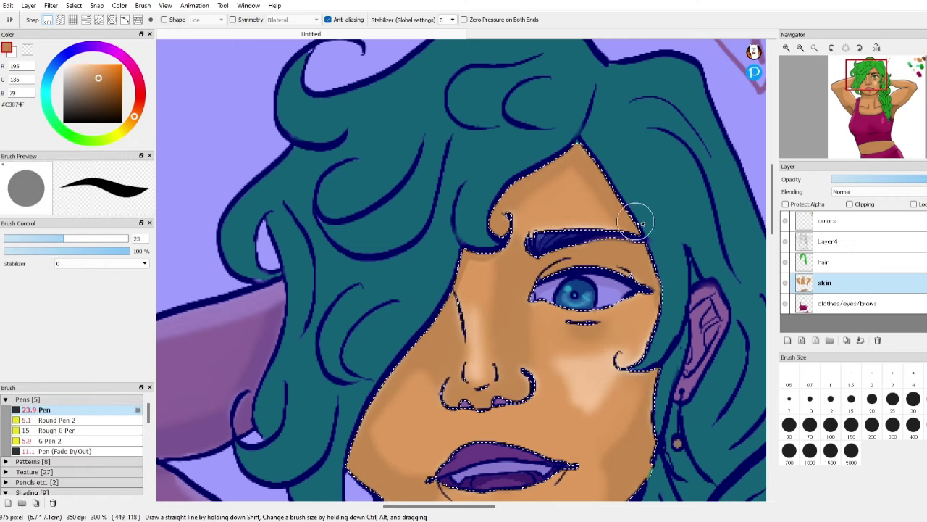
mouse_move(673, 299)
mouse_down()
mouse_move(626, 361)
mouse_move(658, 381)
mouse_up()
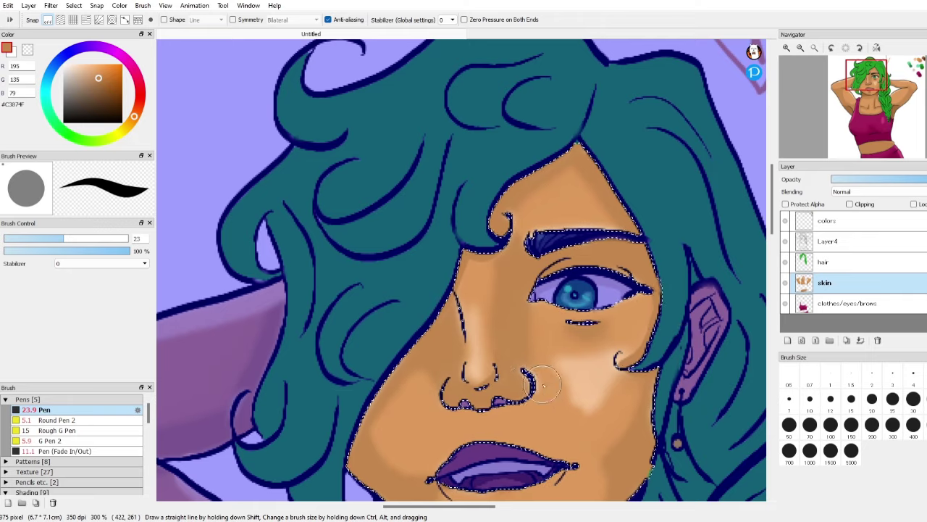
scroll(554, 360, down, 4)
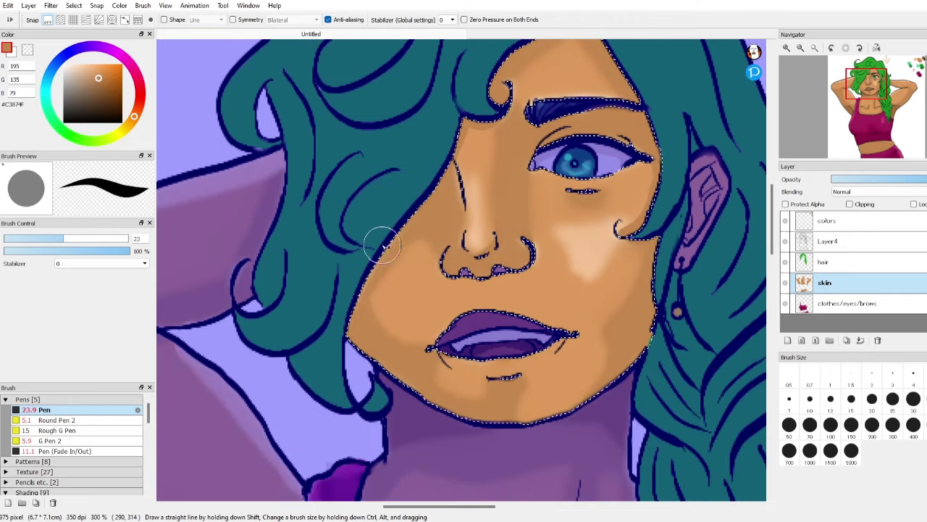
key(ctrl+d)
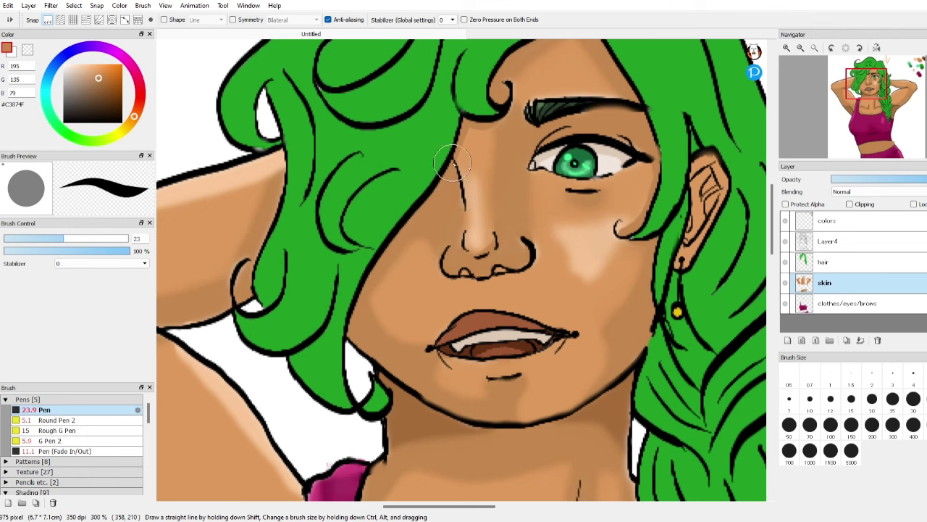
Paint a #C3874E shadow beneath the nose with the Pen, undo it, and repaint it closely along the nose's base.
right_click(629, 216)
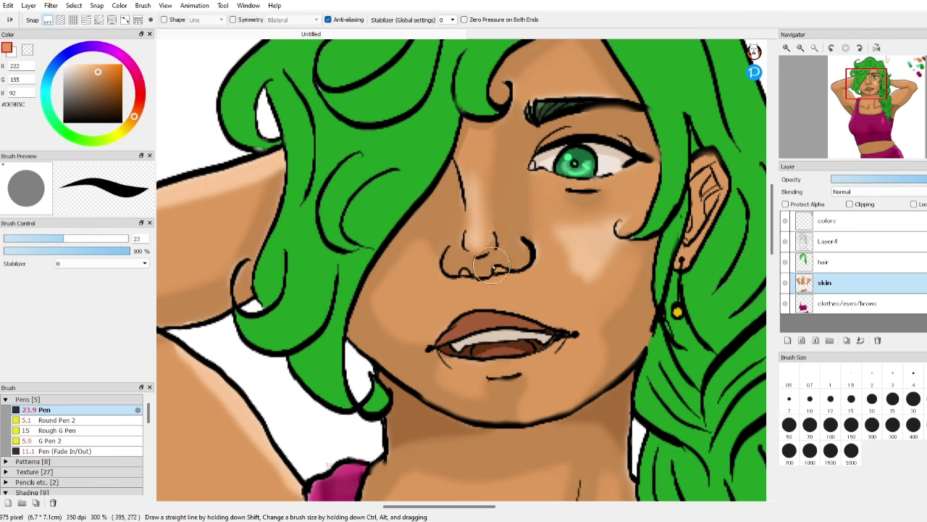
alt+click(453, 214)
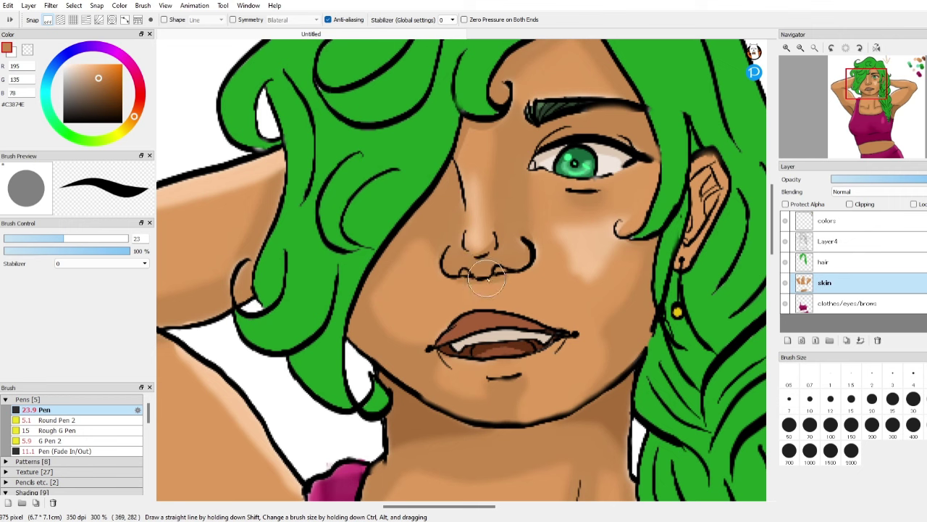
drag(495, 297, 529, 264)
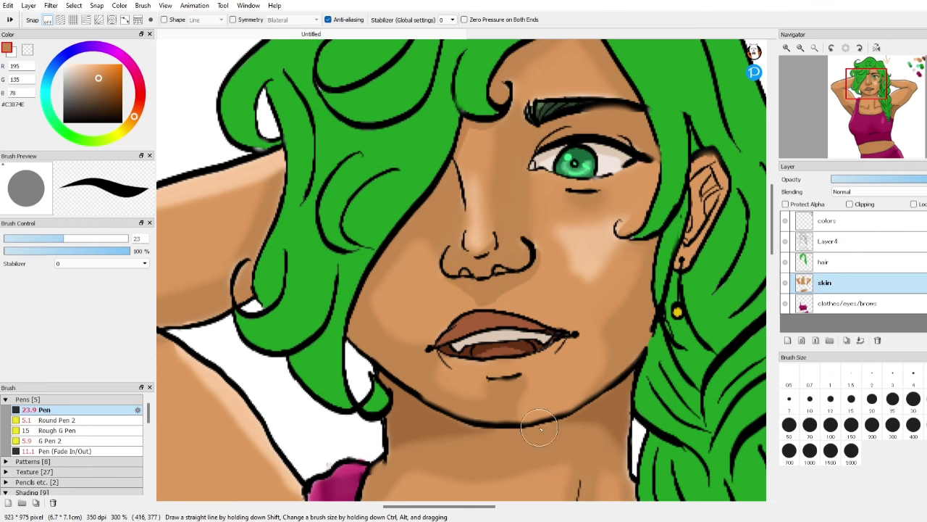
key(ctrl+z)
key(ctrl+z)
mouse_move(451, 271)
mouse_down()
mouse_move(510, 268)
mouse_move(529, 247)
mouse_up()
scroll(527, 232, down, 2)
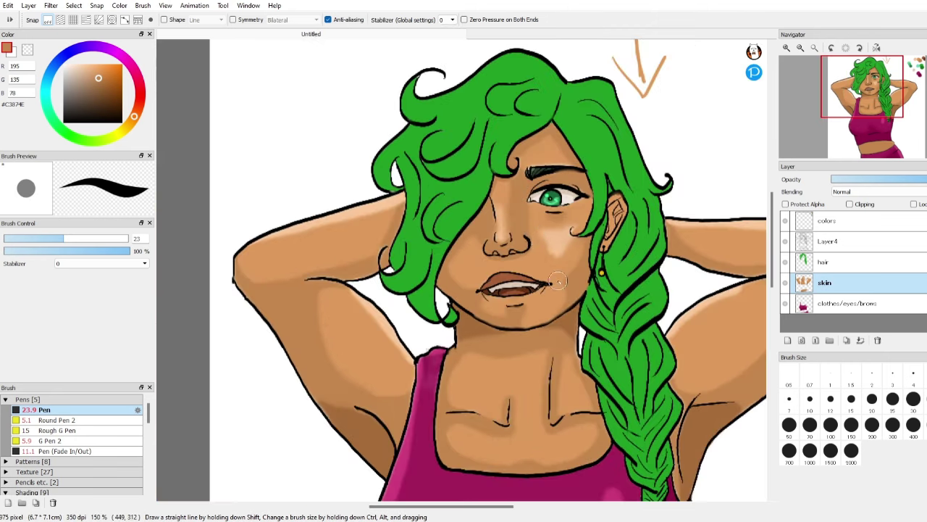
scroll(557, 281, up, 3)
click(49, 238)
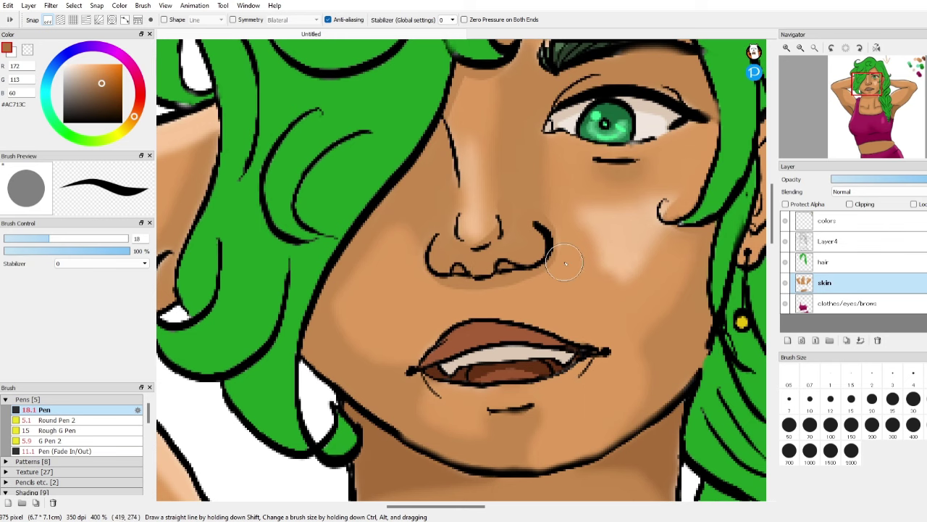
scroll(565, 262, down, 4)
scroll(565, 263, up, 1)
scroll(153, 438, down, 3)
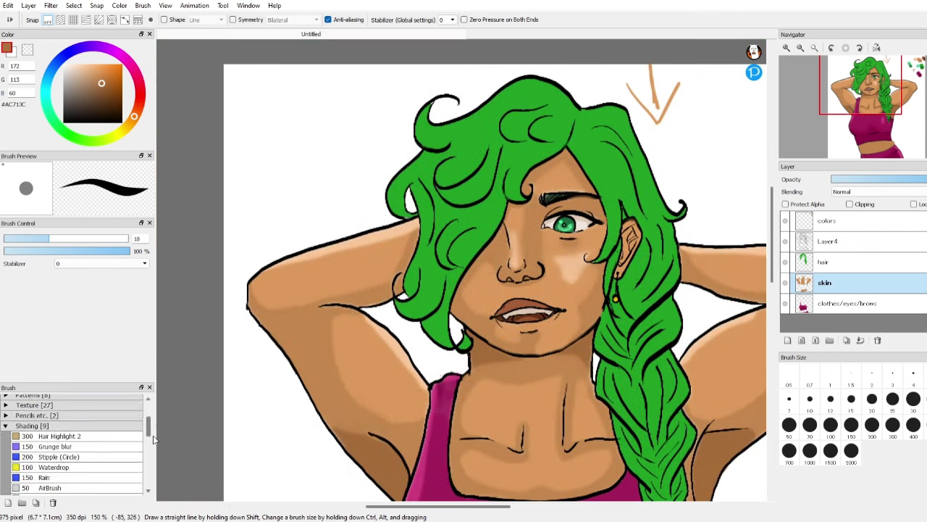
Cover the pale edge above the eyebrow with #DC995A using the AirBrush at size 20.8.
scroll(154, 439, down, 3)
click(106, 437)
scroll(587, 160, up, 2)
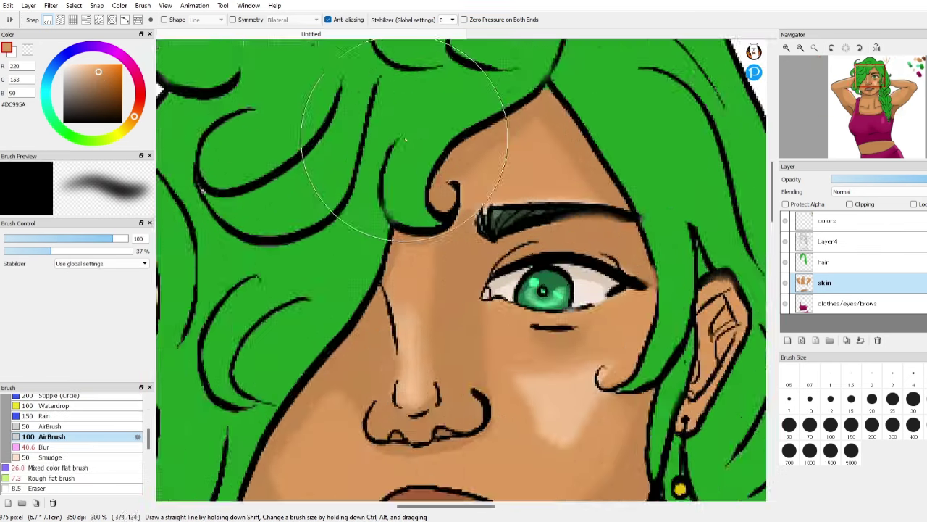
scroll(404, 138, up, 1)
drag(87, 240, 56, 241)
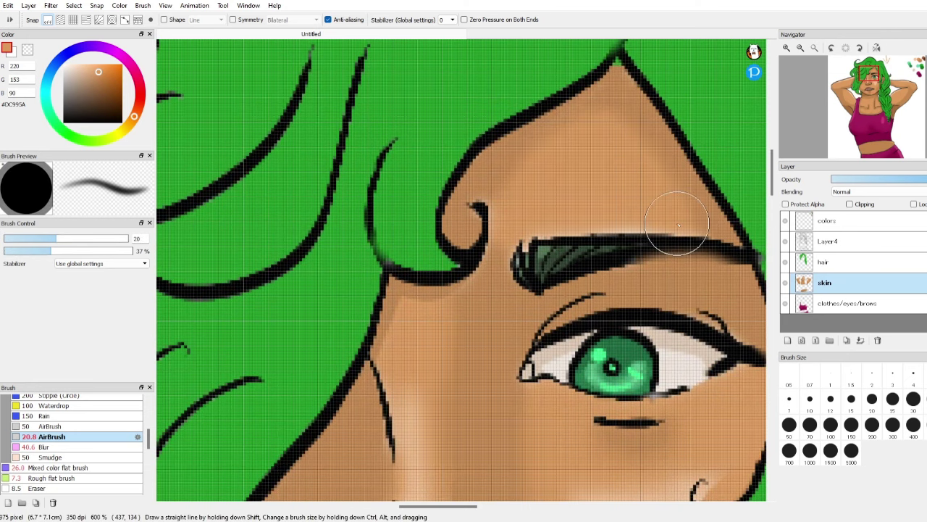
mouse_move(678, 225)
mouse_down()
mouse_move(649, 217)
mouse_move(655, 221)
mouse_move(523, 236)
mouse_move(585, 218)
mouse_move(692, 224)
mouse_up()
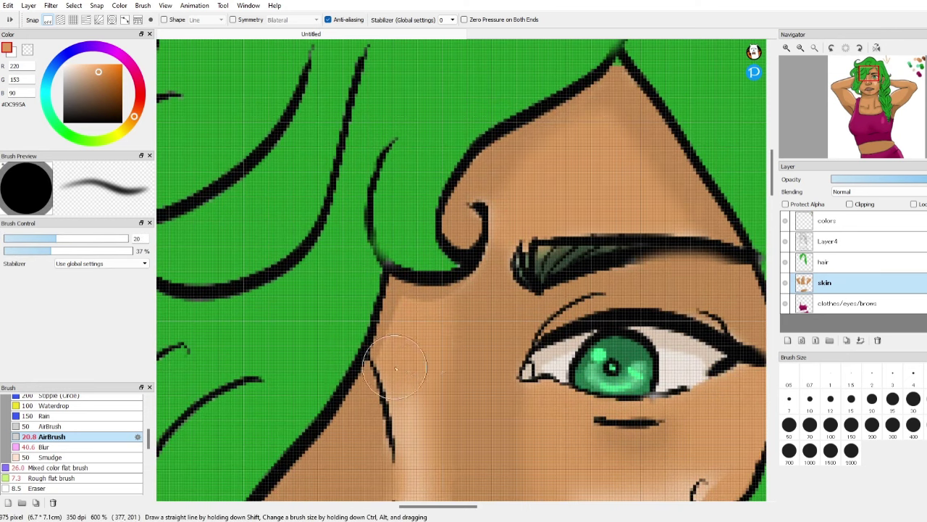
Soften and shrink the cheek highlight by airbrushing #DC995A around its edges.
scroll(395, 369, down, 2)
scroll(536, 188, down, 2)
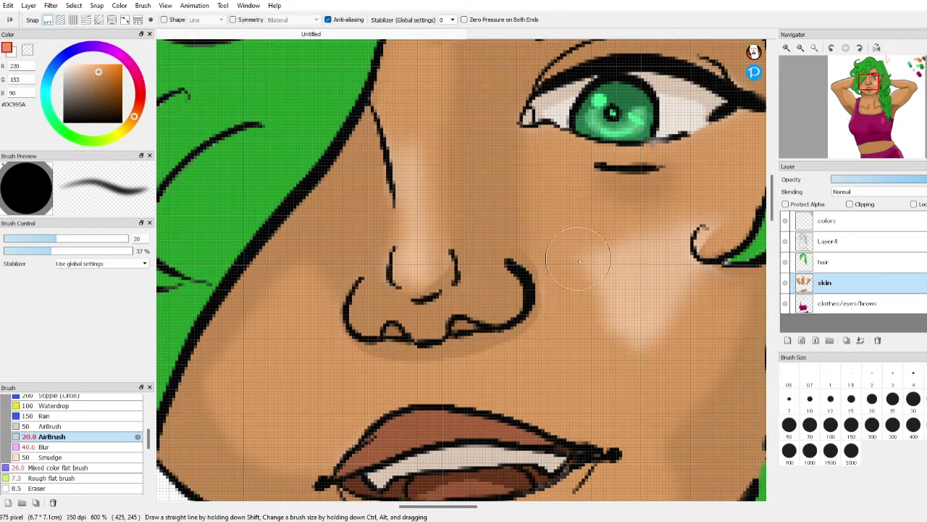
mouse_move(579, 261)
mouse_down()
mouse_move(658, 322)
mouse_move(706, 225)
mouse_move(672, 230)
mouse_up()
scroll(763, 218, down, 1)
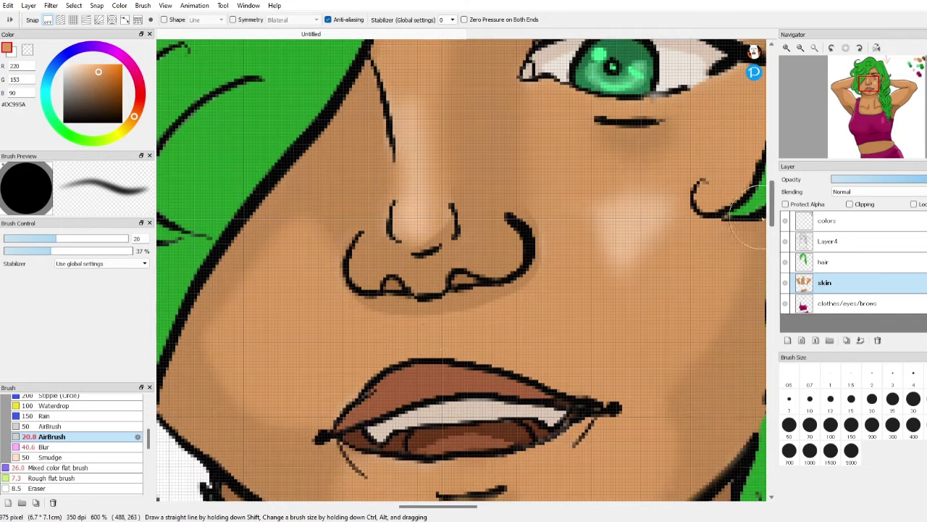
scroll(754, 221, down, 2)
scroll(753, 220, down, 2)
drag(442, 505, 480, 505)
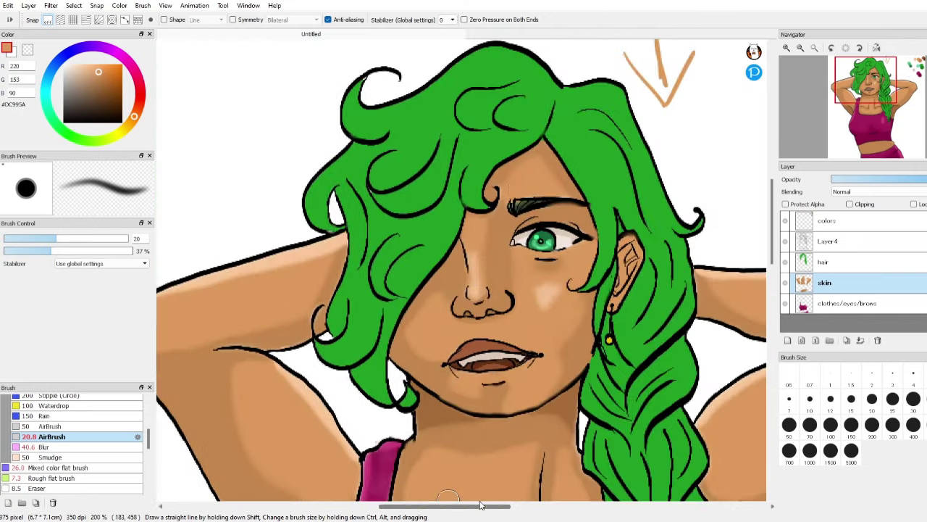
scroll(536, 196, up, 1)
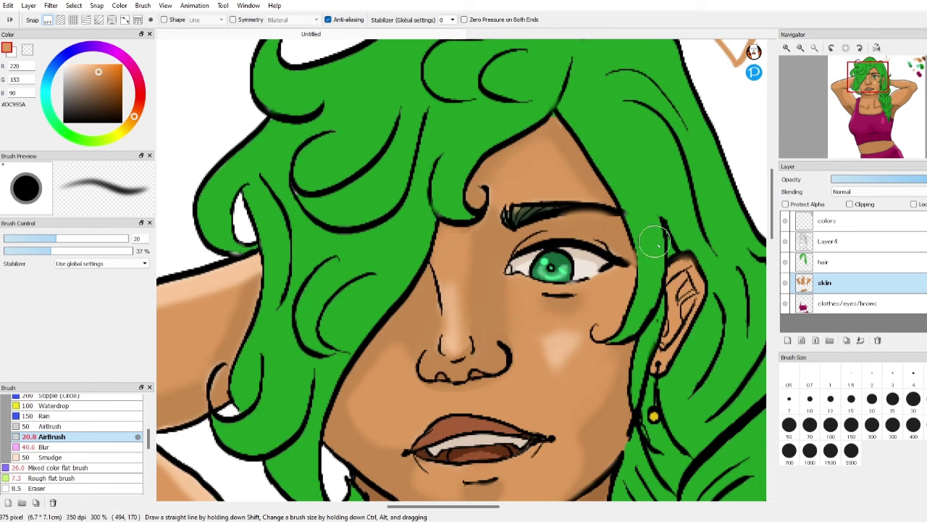
scroll(663, 312, down, 3)
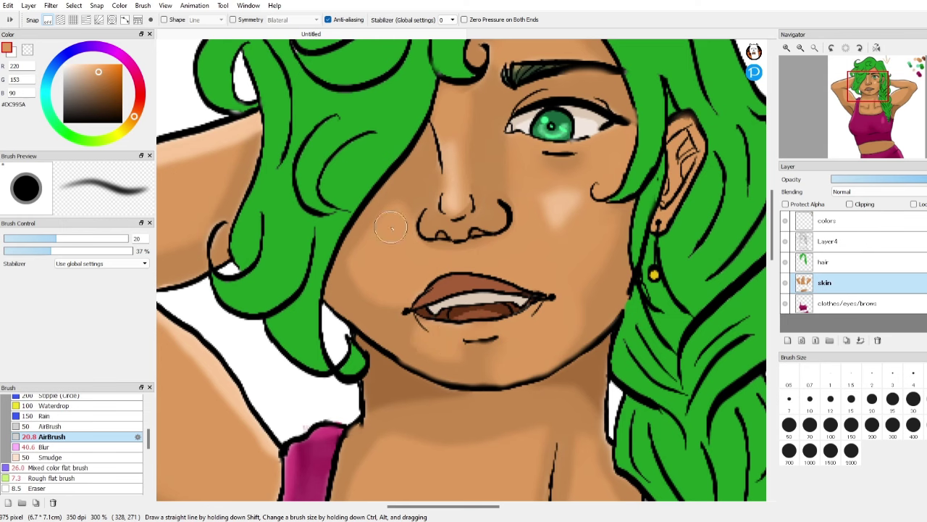
Airbrush #ECB887 softly over the highlights on the nose and the cheek.
scroll(704, 299, down, 2)
scroll(740, 326, up, 1)
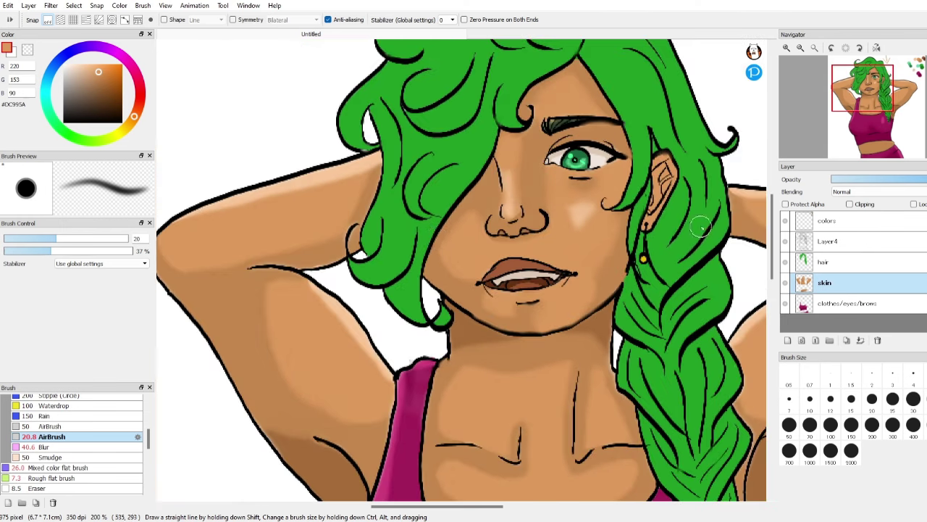
scroll(672, 338, down, 1)
drag(479, 507, 517, 507)
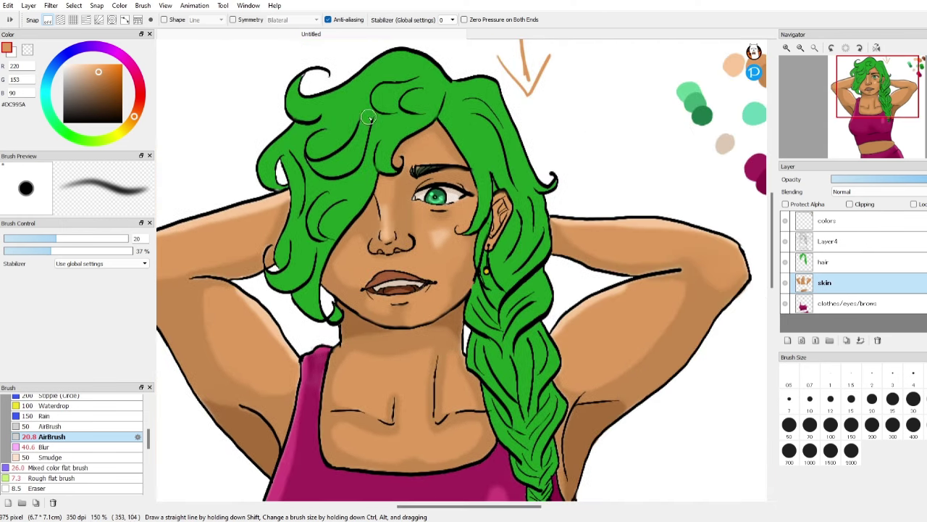
scroll(341, 127, up, 3)
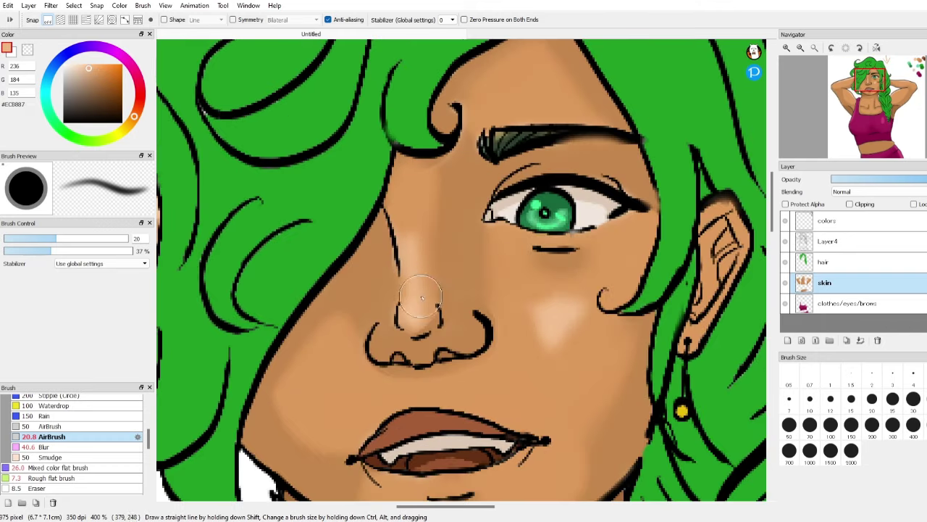
drag(549, 326, 572, 313)
Sample #A55D37 from the upper lip and airbrush a tint below the outer corner of the eye, undoing one stroke and repainting it.
alt+click(410, 427)
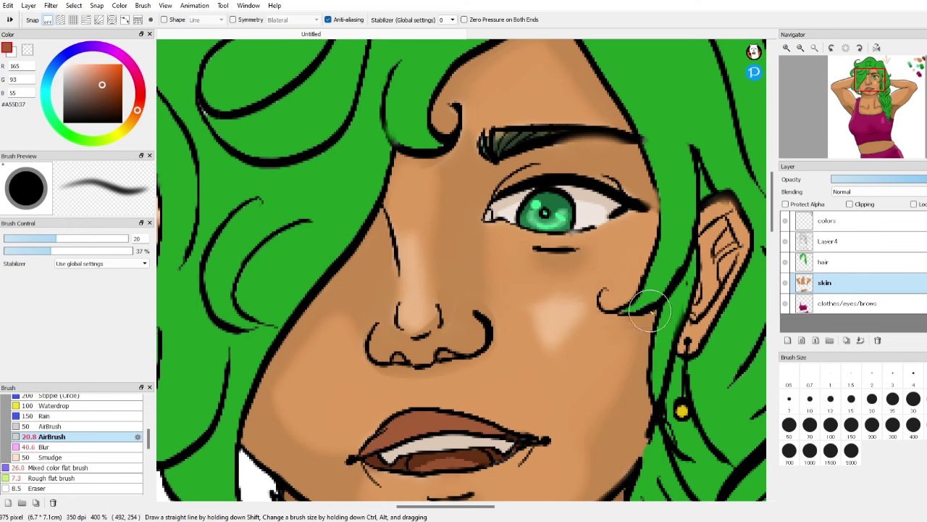
mouse_move(621, 228)
mouse_down()
mouse_move(694, 208)
mouse_move(643, 214)
mouse_up()
key(ctrl+z)
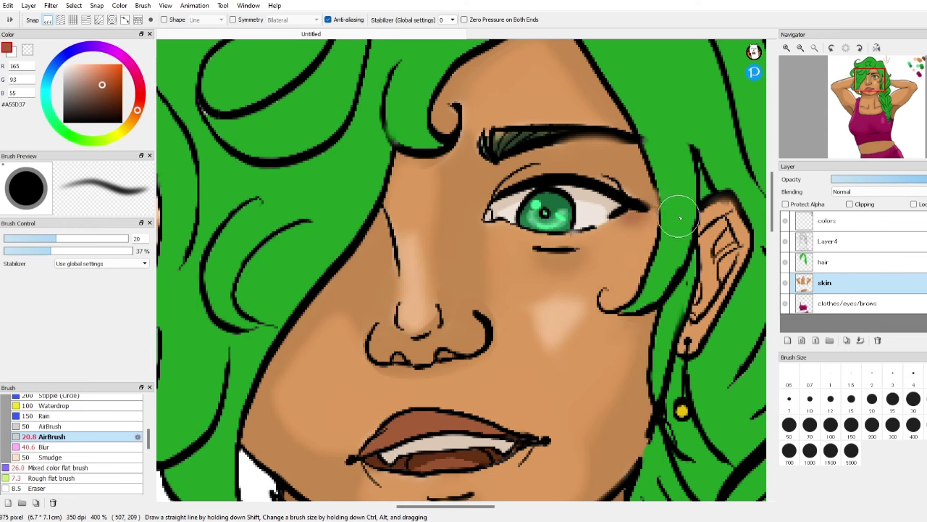
scroll(638, 300, down, 2)
scroll(681, 245, up, 3)
drag(565, 285, 533, 289)
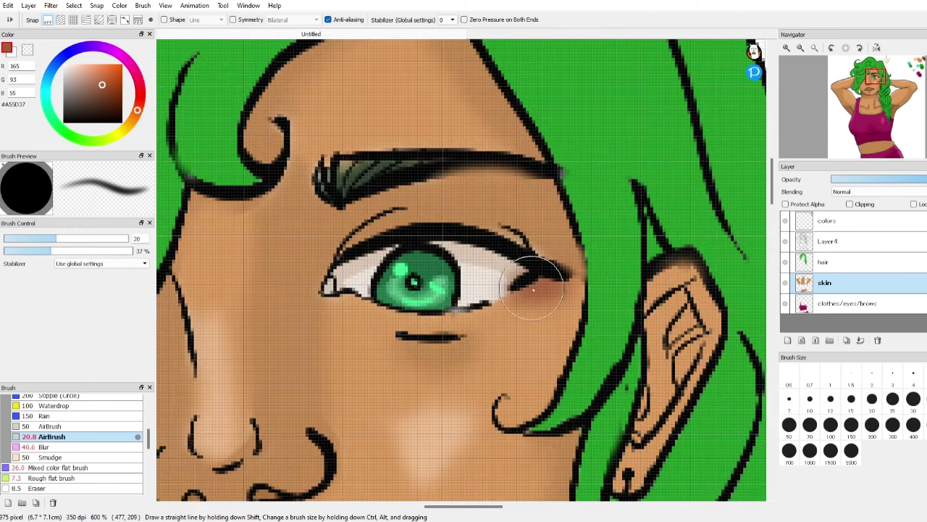
Try #A55D37 inside the ear with the AirBrush, undo it, and shade the inner ear with #B37640 instead.
scroll(578, 337, down, 3)
drag(771, 218, 771, 253)
scroll(552, 168, down, 1)
scroll(599, 183, down, 4)
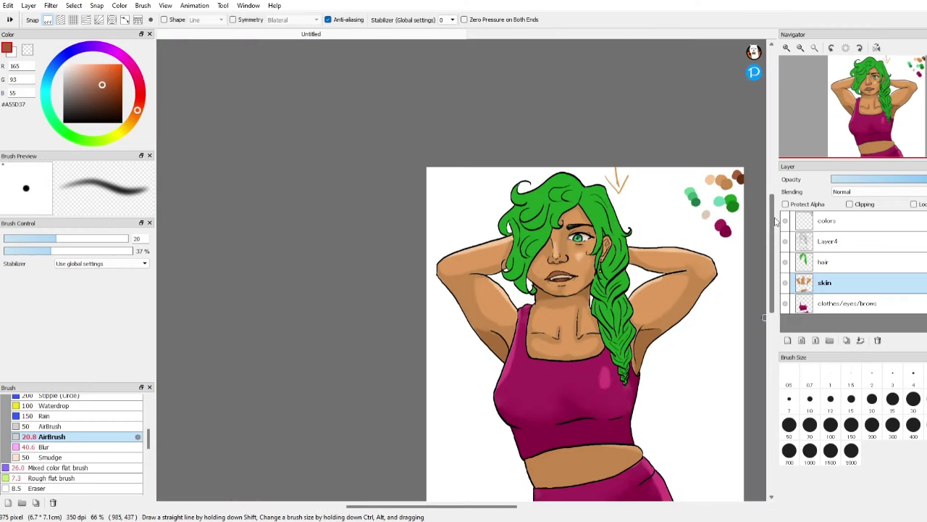
scroll(534, 148, up, 5)
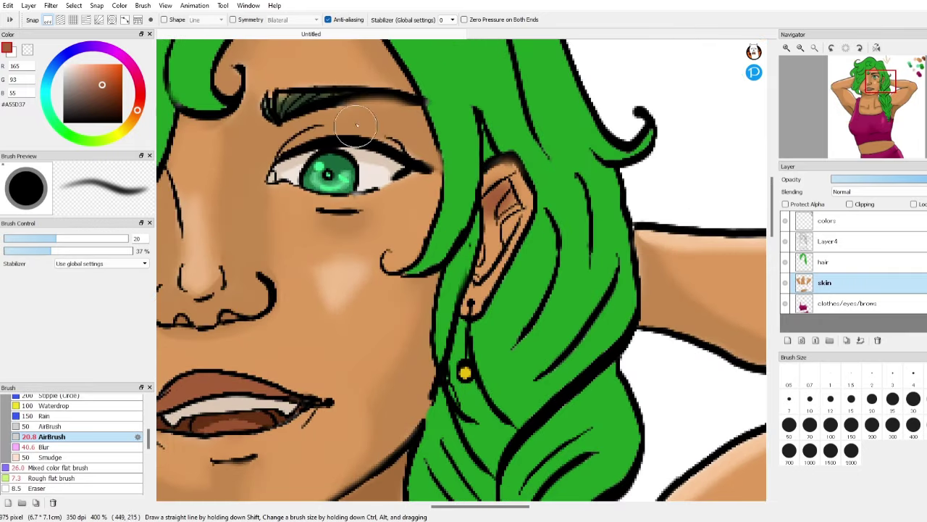
right_click(242, 203)
mouse_move(496, 201)
mouse_down()
mouse_move(491, 253)
mouse_move(499, 224)
mouse_move(492, 201)
mouse_move(510, 192)
mouse_move(501, 258)
mouse_move(490, 204)
mouse_move(521, 173)
mouse_up()
right_click(678, 320)
right_click(213, 115)
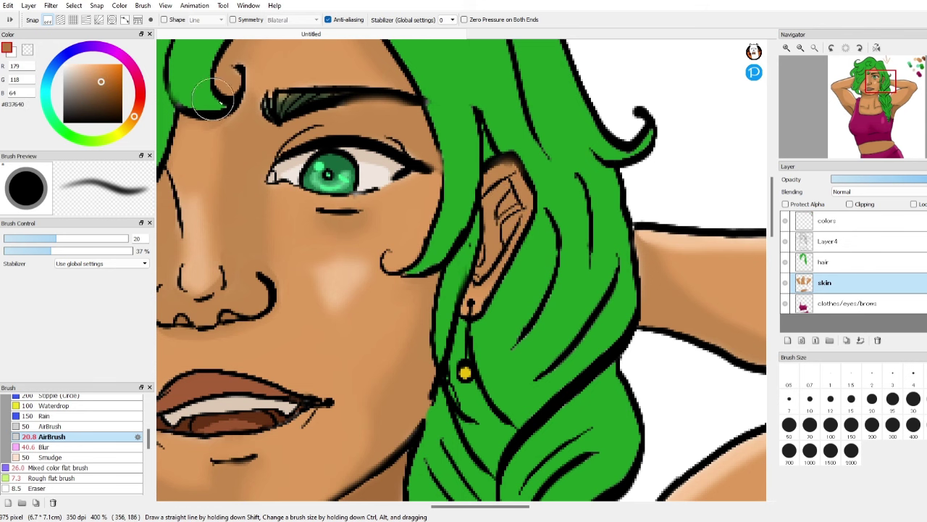
mouse_move(492, 204)
mouse_down()
mouse_move(493, 250)
mouse_move(507, 203)
mouse_up()
On the hair layer, airbrush #137618 shadows between the strands of the upper braid at size 24.5.
scroll(617, 351, down, 3)
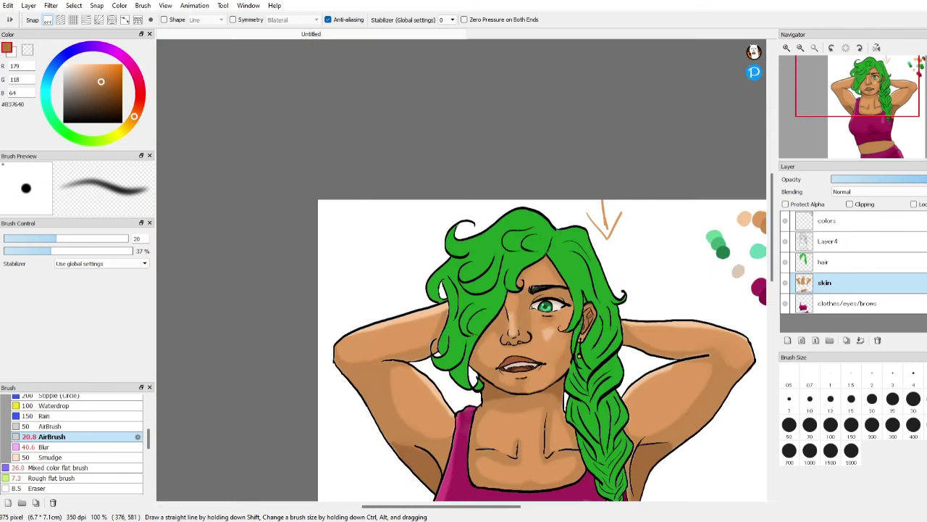
drag(510, 507, 533, 511)
click(824, 263)
drag(773, 256, 781, 304)
scroll(594, 192, down, 1)
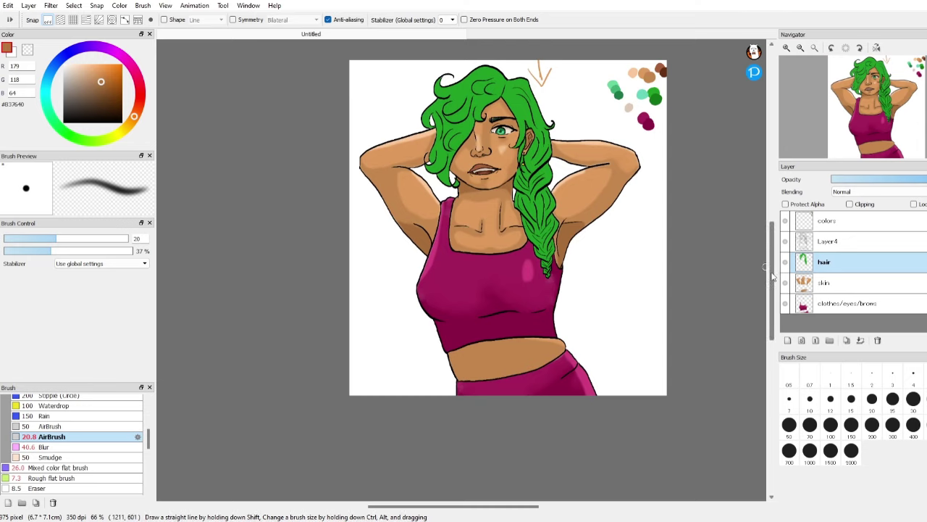
scroll(539, 322, up, 1)
alt+click(539, 323)
scroll(539, 323, up, 2)
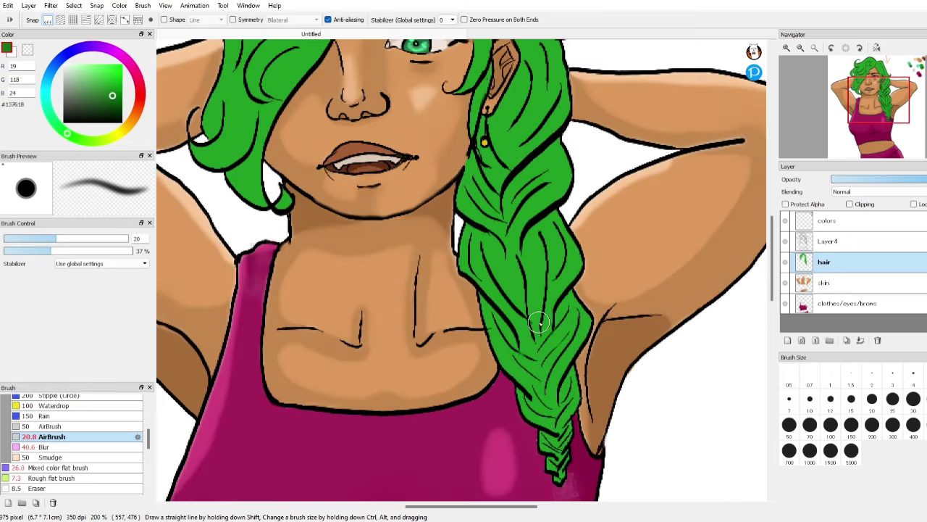
click(66, 238)
mouse_move(508, 212)
mouse_down()
mouse_move(528, 174)
mouse_move(537, 186)
mouse_up()
mouse_move(484, 203)
mouse_down()
mouse_move(487, 176)
mouse_move(472, 171)
mouse_up()
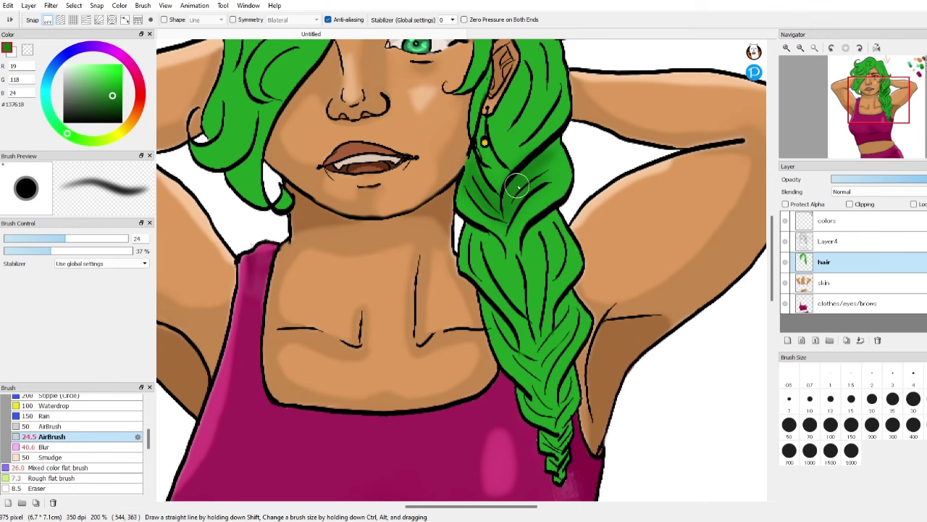
drag(488, 118, 490, 170)
Continue the #137618 airbrushed shadows down the middle and lower sections of the braid to its tip.
mouse_move(506, 257)
mouse_down()
mouse_move(539, 215)
mouse_move(483, 249)
mouse_move(496, 298)
mouse_move(478, 258)
mouse_move(538, 337)
mouse_move(532, 349)
mouse_move(545, 267)
mouse_move(557, 311)
mouse_move(563, 256)
mouse_move(555, 283)
mouse_up()
scroll(555, 283, down, 2)
mouse_move(532, 248)
mouse_down()
mouse_move(540, 282)
mouse_move(568, 246)
mouse_move(547, 333)
mouse_move(529, 329)
mouse_move(573, 367)
mouse_move(565, 353)
mouse_up()
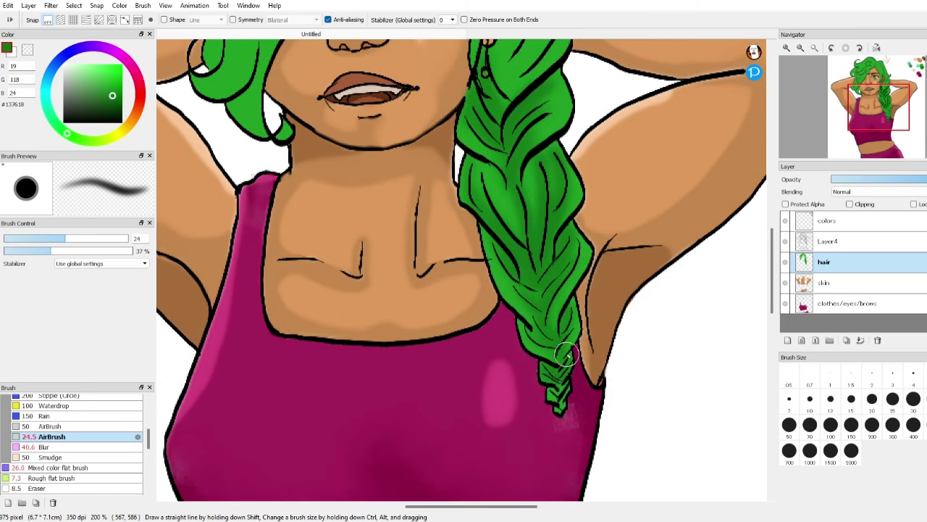
Select the loose hair above the braid with the Magic Wand and airbrush #137618 shadows along its strands.
scroll(577, 358, down, 3)
scroll(529, 271, up, 3)
mouse_move(771, 245)
mouse_down()
mouse_move(772, 206)
mouse_move(771, 261)
mouse_up()
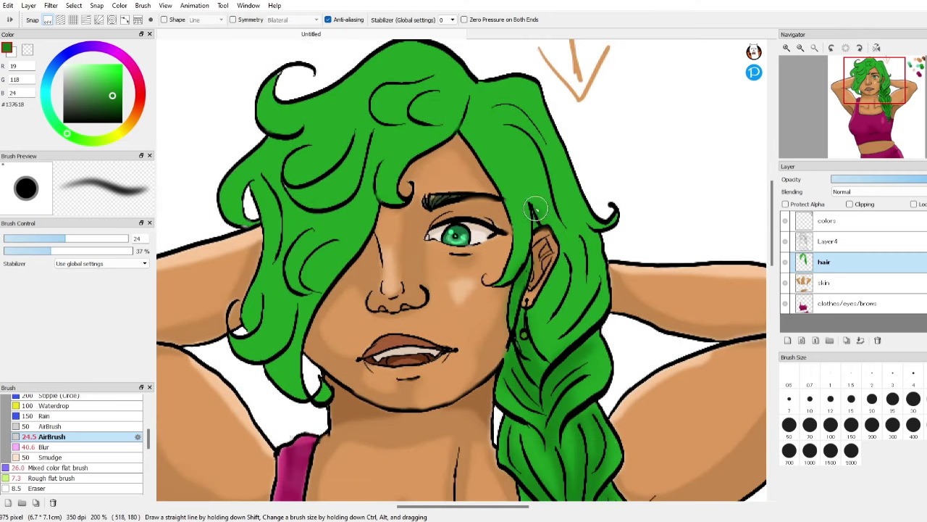
drag(534, 208, 583, 272)
click(305, 225)
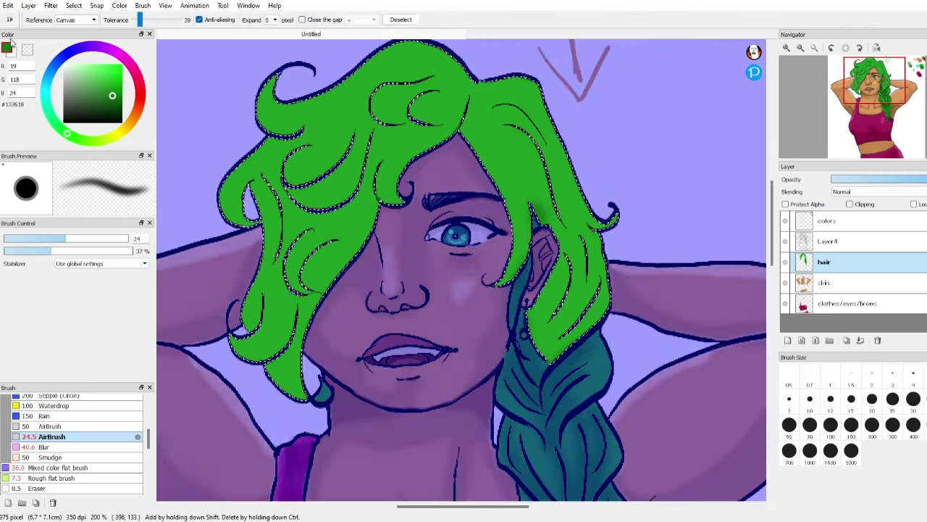
click(2, 38)
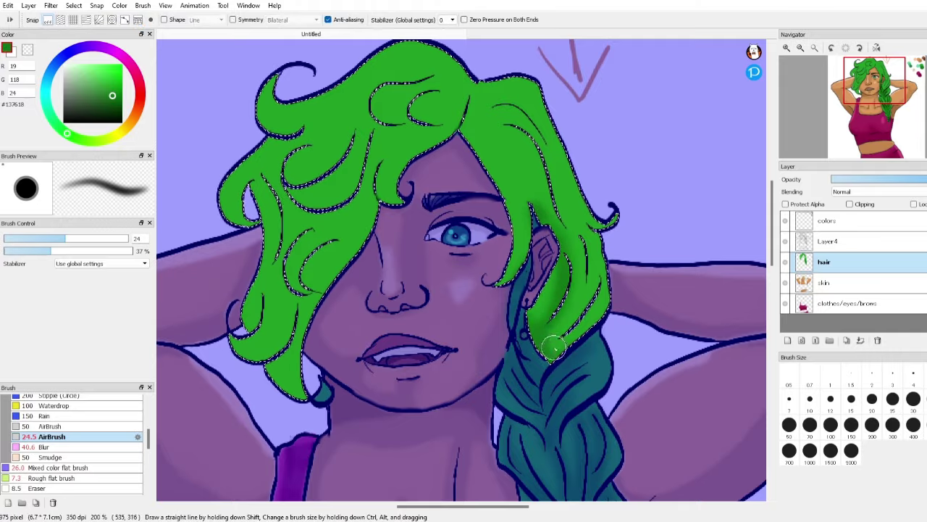
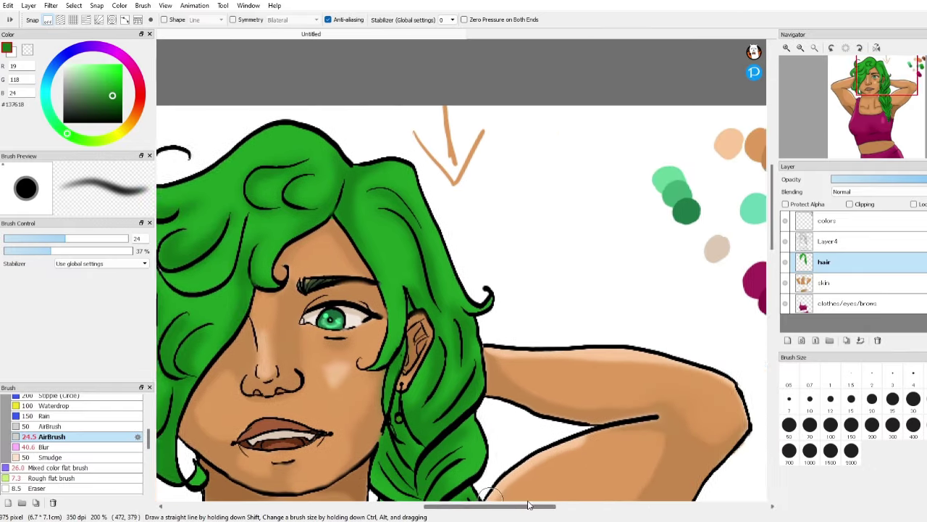
Take #67D5B6 from the swatches for the Hair Highlight 2 brush, undo a test highlight, and set the brush size to 140.
drag(529, 505, 545, 505)
right_click(684, 206)
drag(149, 440, 148, 433)
click(99, 413)
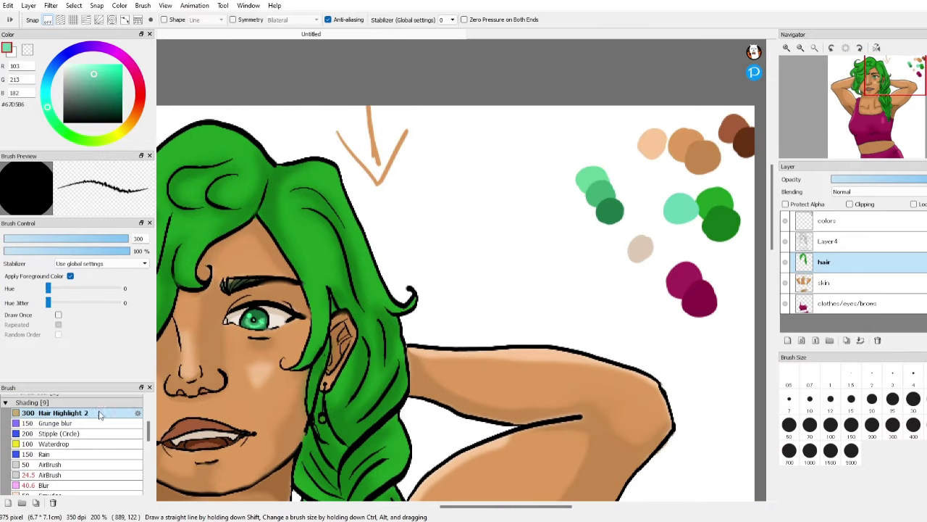
click(94, 240)
drag(94, 243, 91, 241)
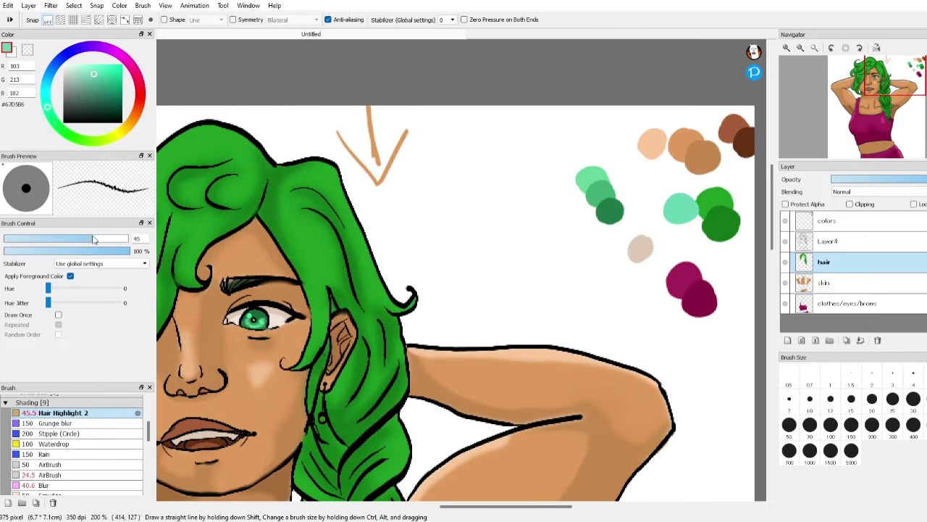
drag(384, 255, 295, 256)
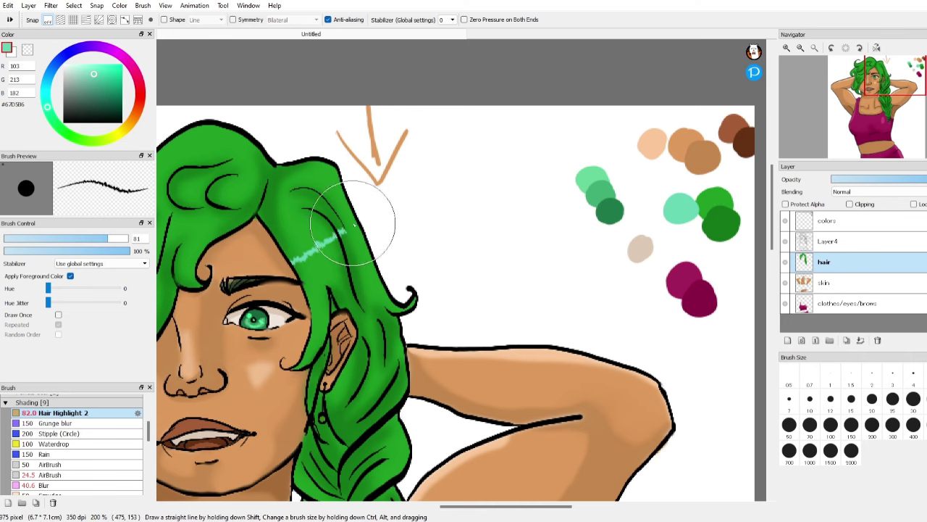
key(ctrl+z)
scroll(371, 211, down, 2)
drag(108, 239, 127, 240)
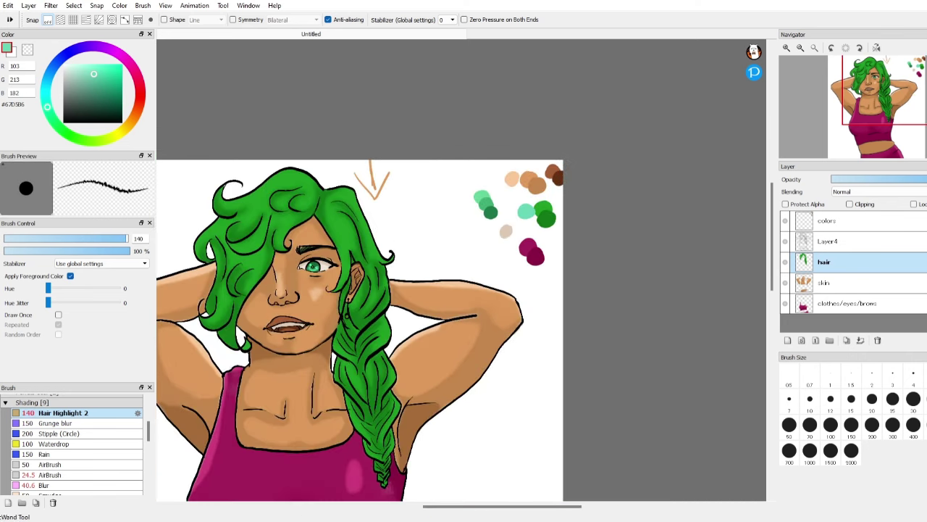
Select the loose hair with the Magic Wand, paint #67D5B6 highlight bands across the section beside the ear, and deselect.
click(0, 137)
click(353, 231)
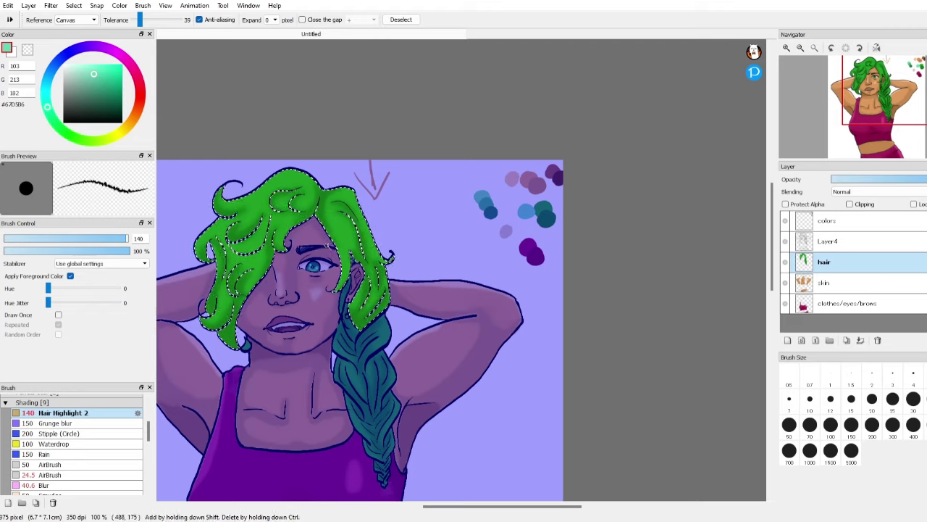
key(b)
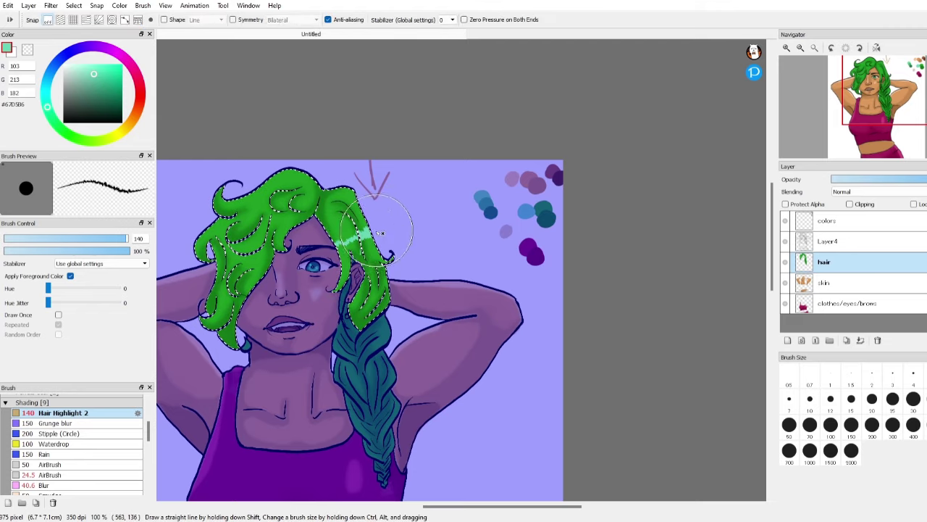
drag(341, 281, 395, 254)
drag(368, 296, 349, 309)
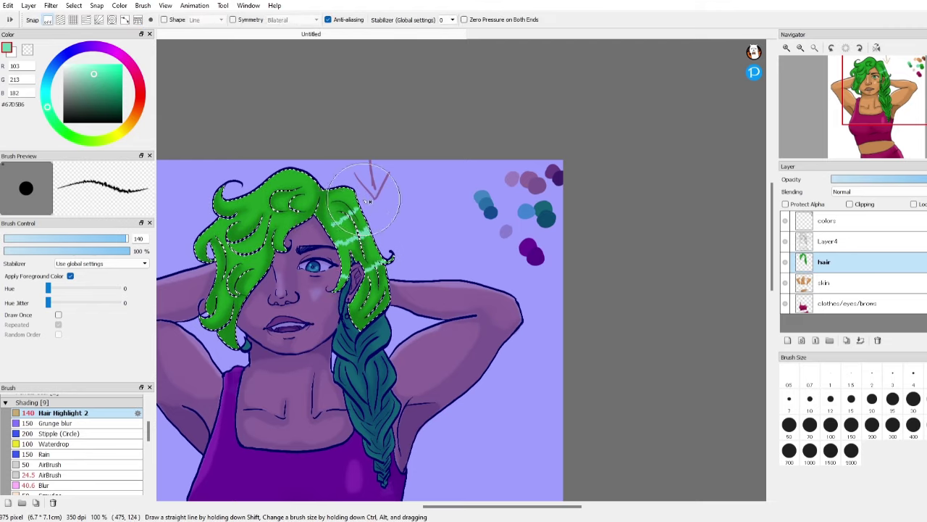
key(ctrl+d)
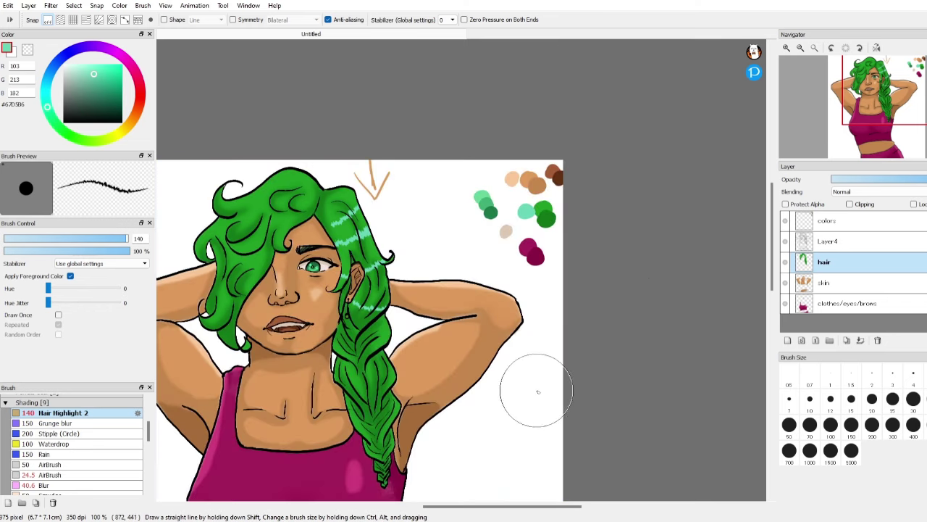
Select the front curls with the Magic Wand, paint #67D5B6 highlight bands across them from crown to ends, and deselect.
key(w)
click(261, 168)
key(b)
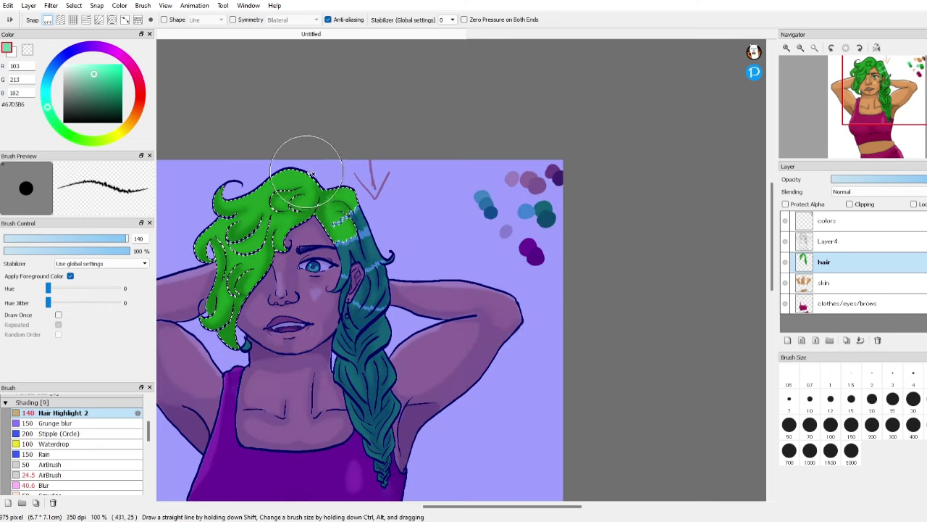
drag(293, 221, 270, 182)
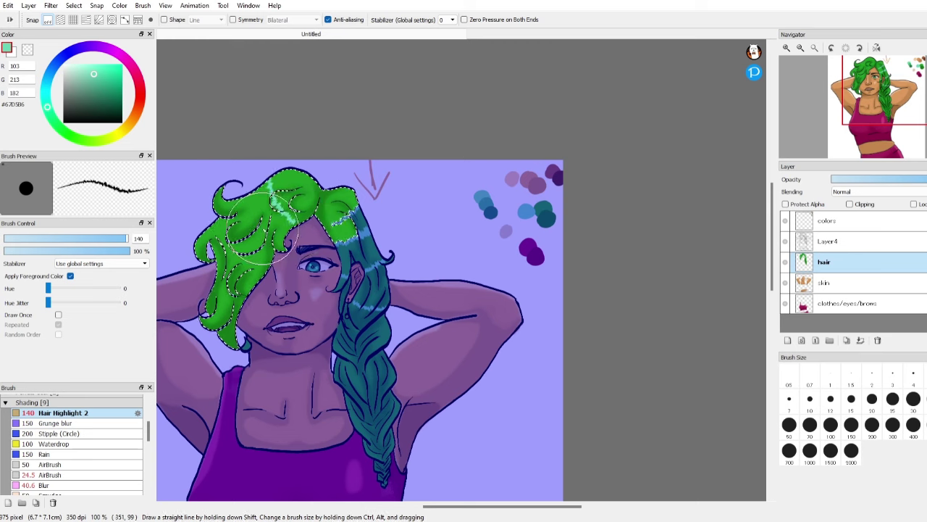
drag(254, 231, 243, 199)
drag(251, 285, 218, 245)
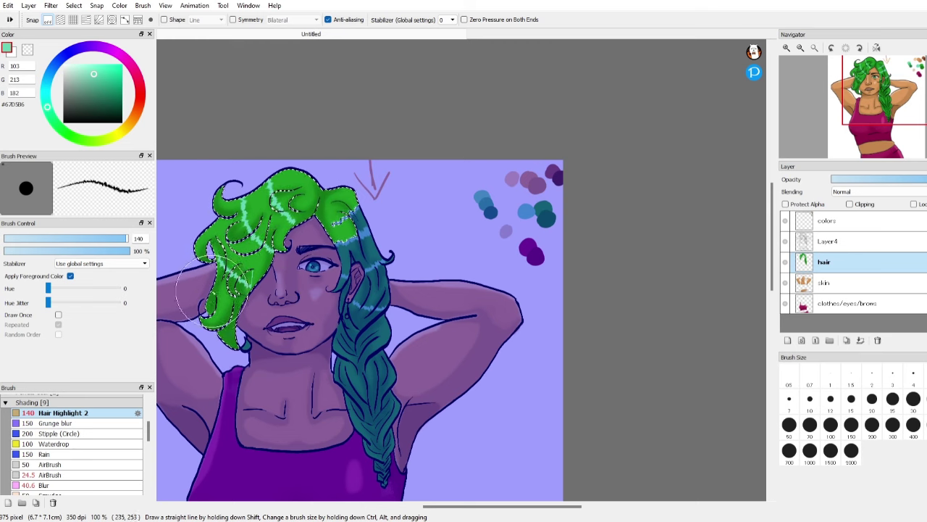
key(ctrl+d)
Select the braid with the Magic Wand, paint #67D5B6 highlight bands across its width, and deselect.
key(w)
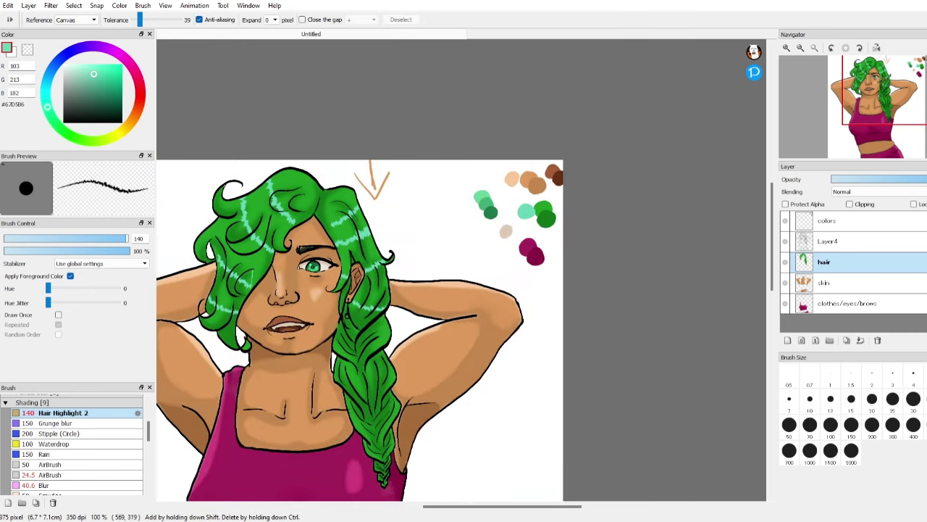
click(370, 382)
key(b)
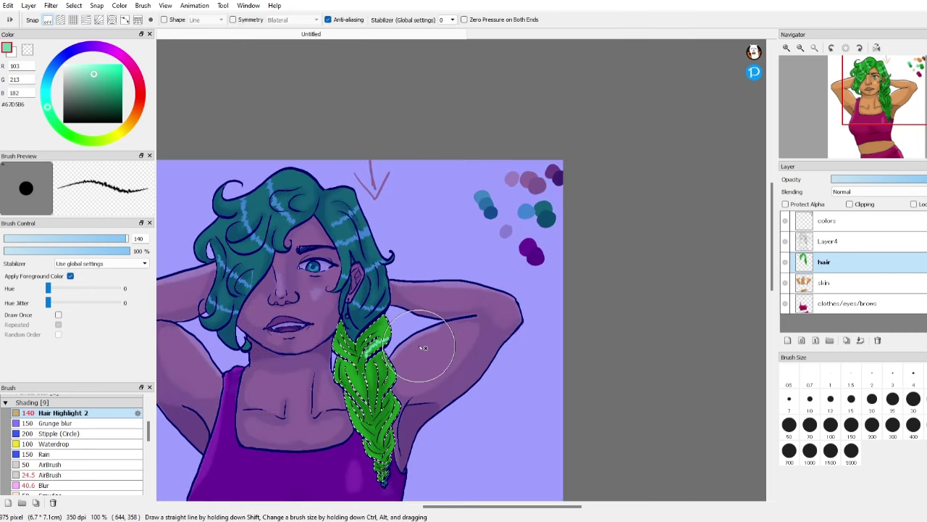
mouse_move(387, 323)
mouse_down()
mouse_move(388, 368)
mouse_move(372, 340)
mouse_move(381, 399)
mouse_move(379, 348)
mouse_move(396, 364)
mouse_up()
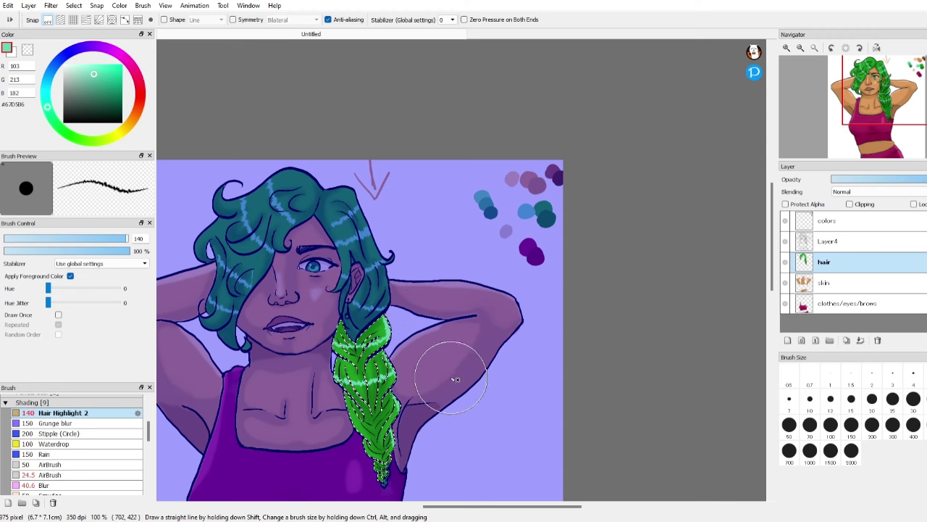
key(ctrl+d)
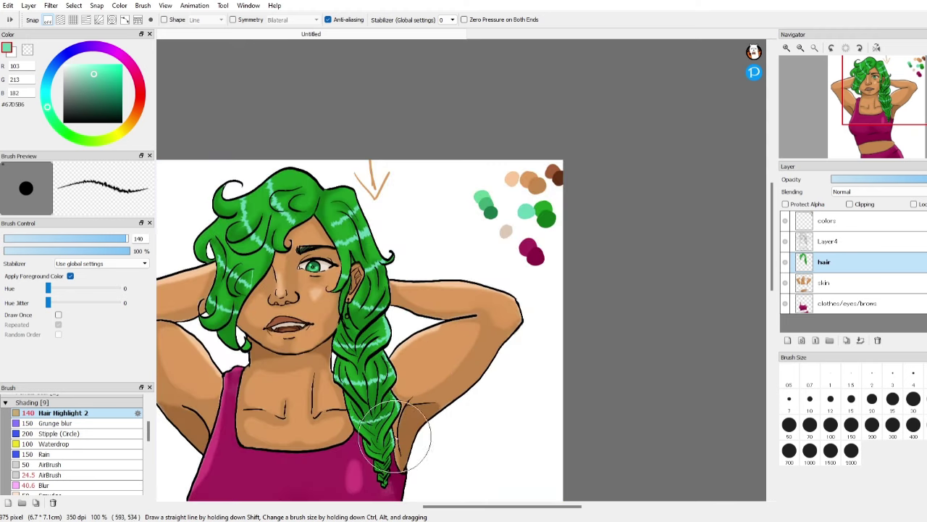
Undo the crosswise highlight bands on the braid, repaint the highlights along its individual strands, and deselect.
key(ctrl+z)
key(ctrl+z)
key(ctrl+z)
key(ctrl+z)
key(ctrl+z)
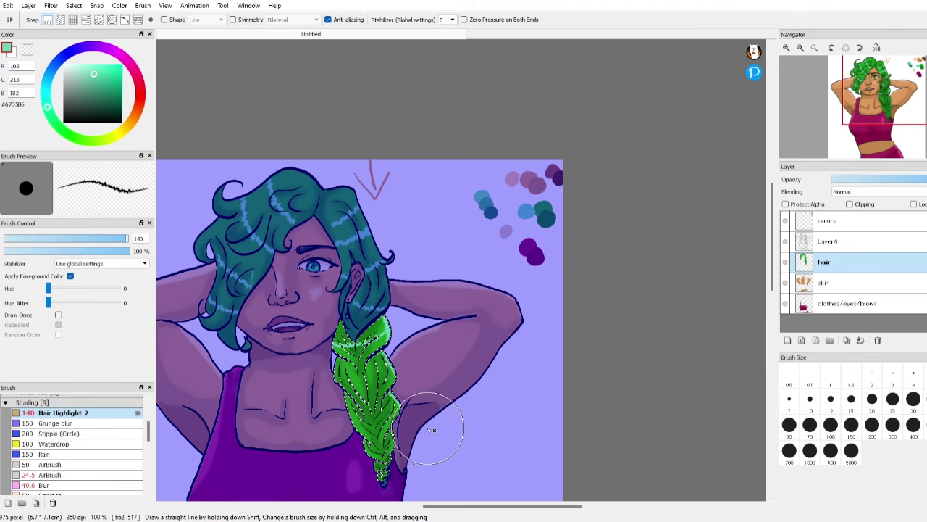
key(ctrl+d)
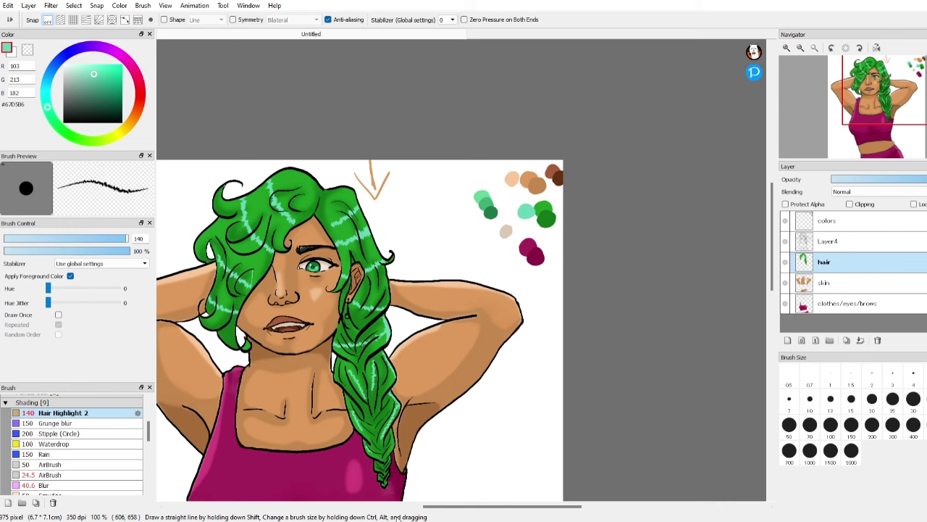
Try softening the #67D5B6 highlight bands on the loose hair and crown with the Grunge blur brush at size 38.
click(65, 423)
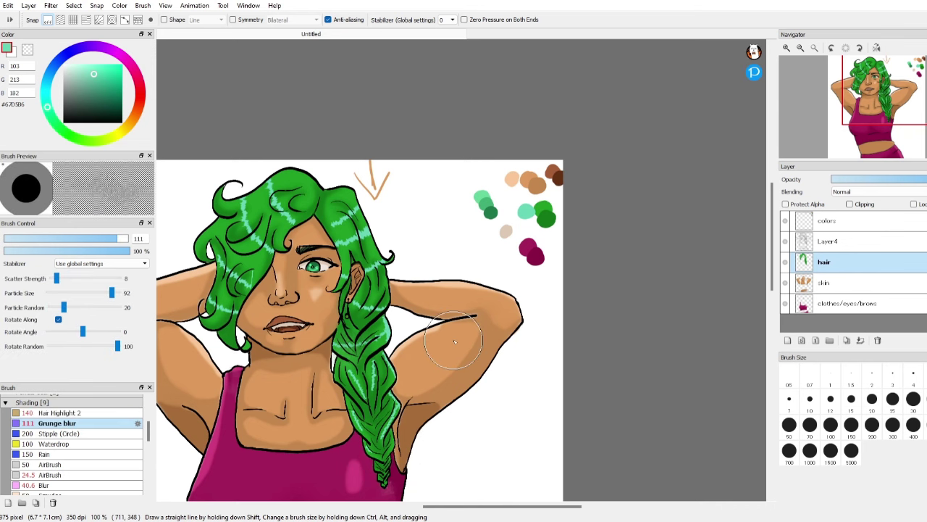
scroll(402, 333, up, 1)
click(104, 238)
drag(335, 289, 352, 296)
key(ctrl+z)
click(83, 238)
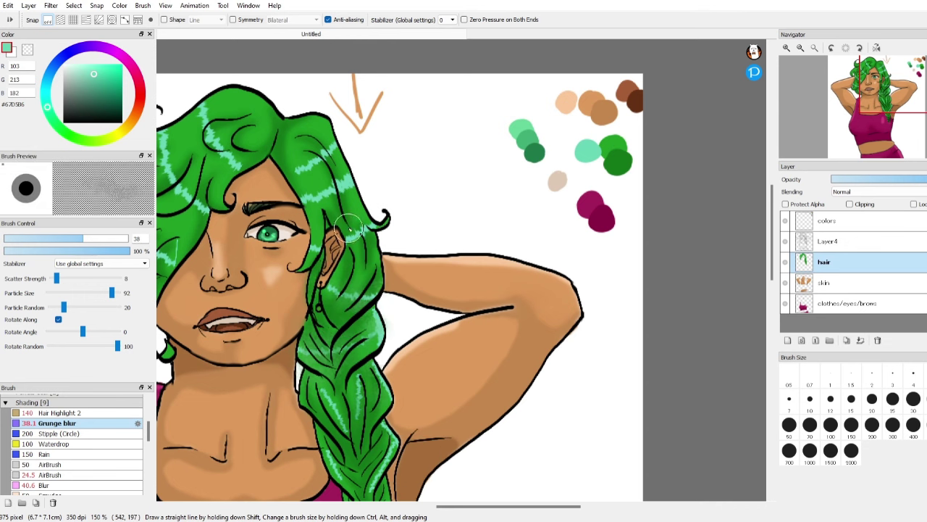
drag(348, 229, 371, 232)
drag(320, 197, 341, 187)
drag(302, 160, 336, 141)
drag(242, 161, 220, 116)
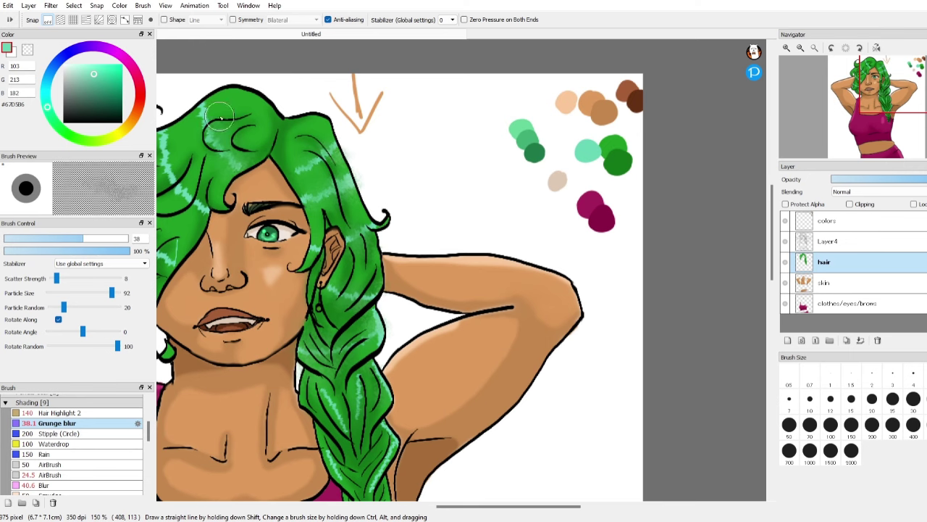
Paint #67D5B6 highlights along the strands of the loose hair on the ear side with the Pen at size 18.
drag(527, 506, 497, 507)
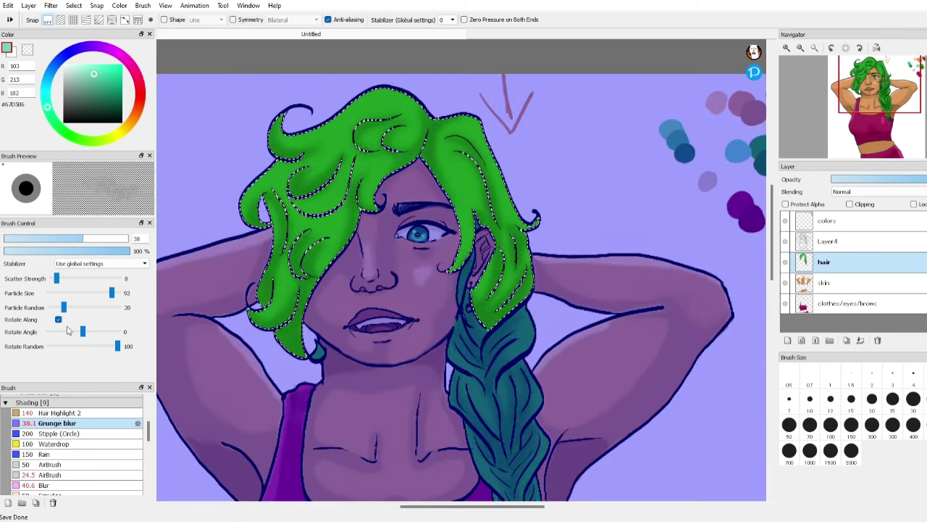
drag(148, 430, 149, 410)
click(99, 471)
click(126, 412)
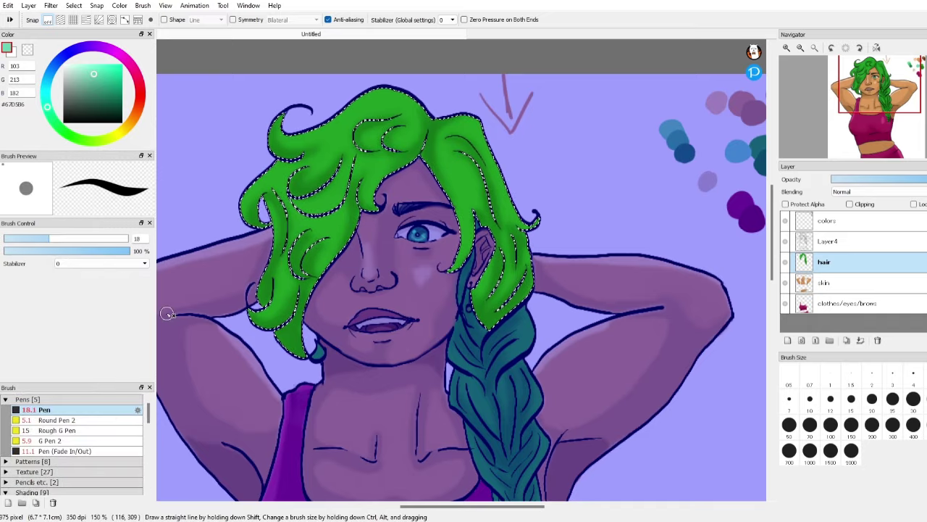
click(50, 238)
drag(452, 116, 484, 124)
drag(503, 174, 537, 223)
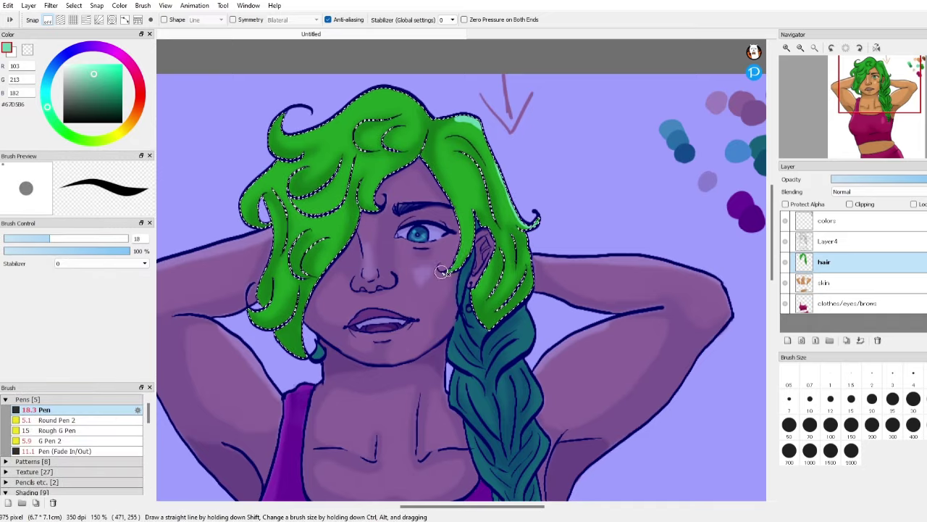
drag(445, 272, 461, 214)
drag(475, 296, 489, 262)
mouse_move(487, 305)
mouse_down()
mouse_move(509, 263)
mouse_move(532, 288)
mouse_up()
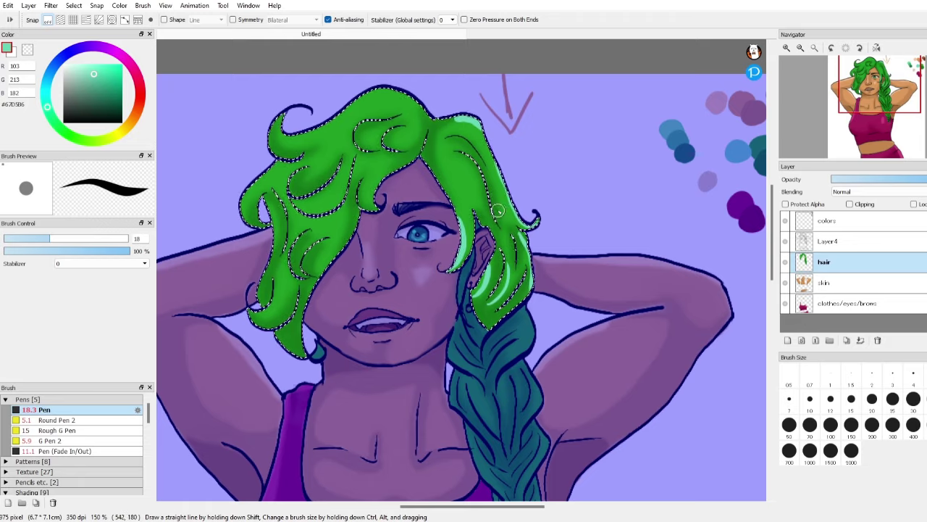
Paint #67D5B6 highlights along the crown and front curls with the Pen at size 18, and deselect.
mouse_move(363, 96)
mouse_down()
mouse_move(403, 93)
mouse_move(373, 147)
mouse_move(404, 147)
mouse_up()
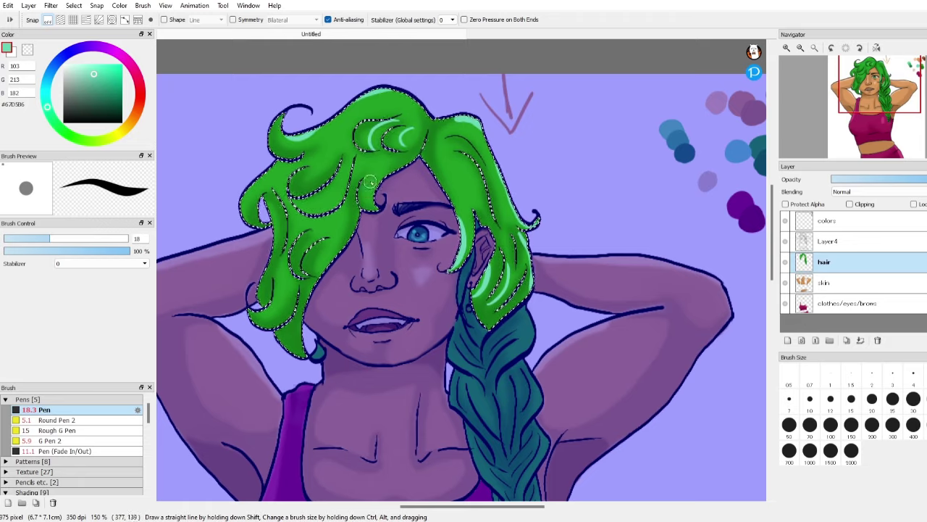
mouse_move(295, 201)
mouse_down()
mouse_move(341, 195)
mouse_move(349, 174)
mouse_up()
mouse_move(278, 165)
mouse_down()
mouse_move(245, 206)
mouse_move(258, 225)
mouse_up()
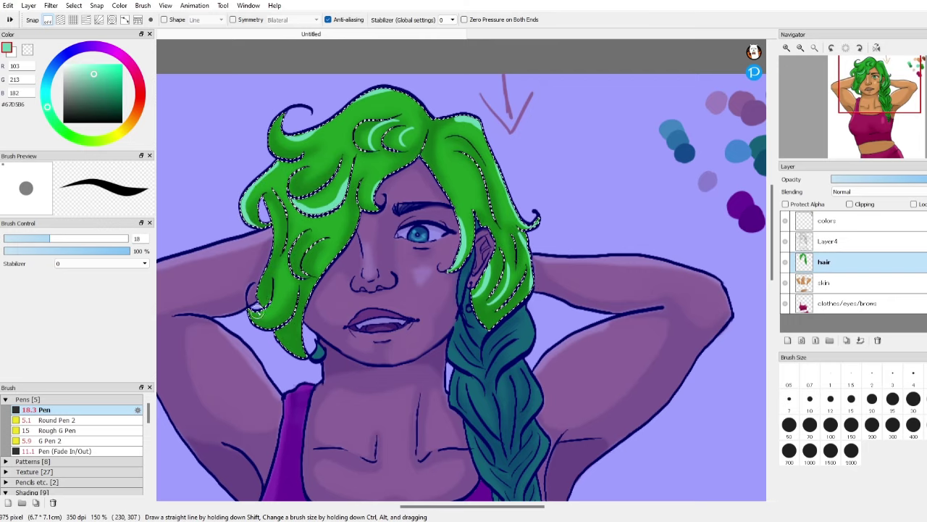
mouse_move(257, 313)
mouse_down()
mouse_move(277, 276)
mouse_move(325, 238)
mouse_up()
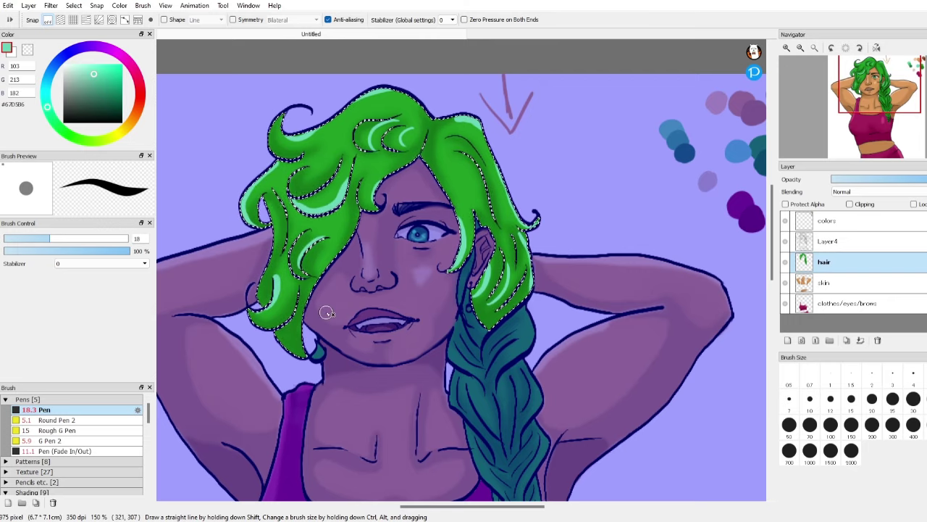
key(ctrl+d)
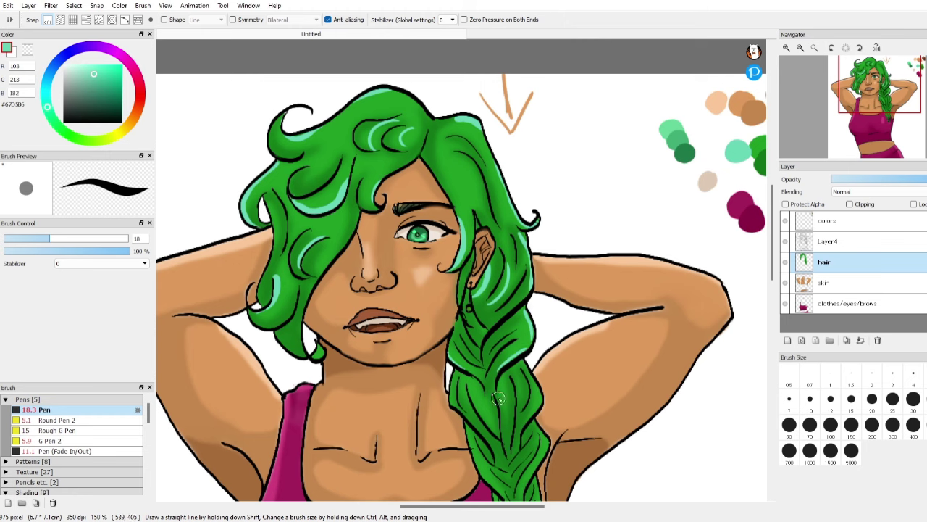
Paint #67D5B6 Pen highlights down the braid's strands, and soften the hair highlights with the Blur brush at size 40.
scroll(602, 396, down, 3)
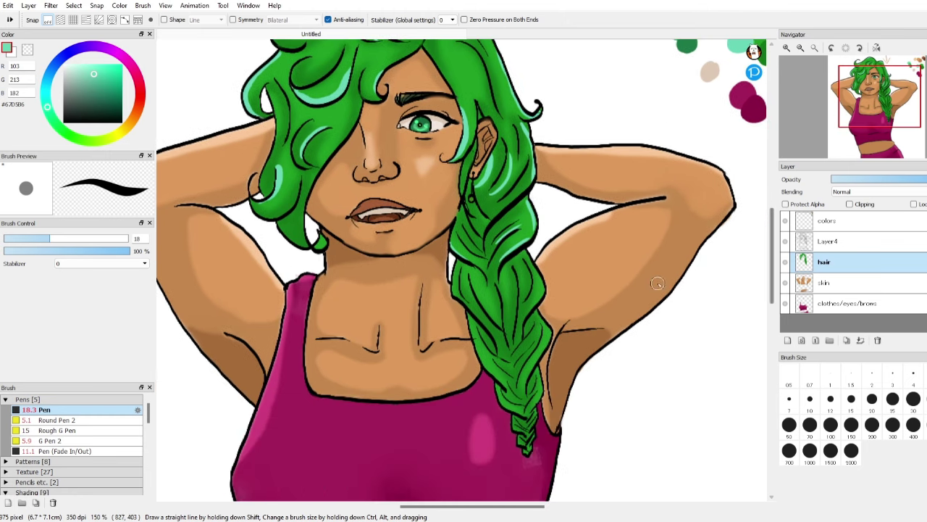
drag(537, 259, 524, 317)
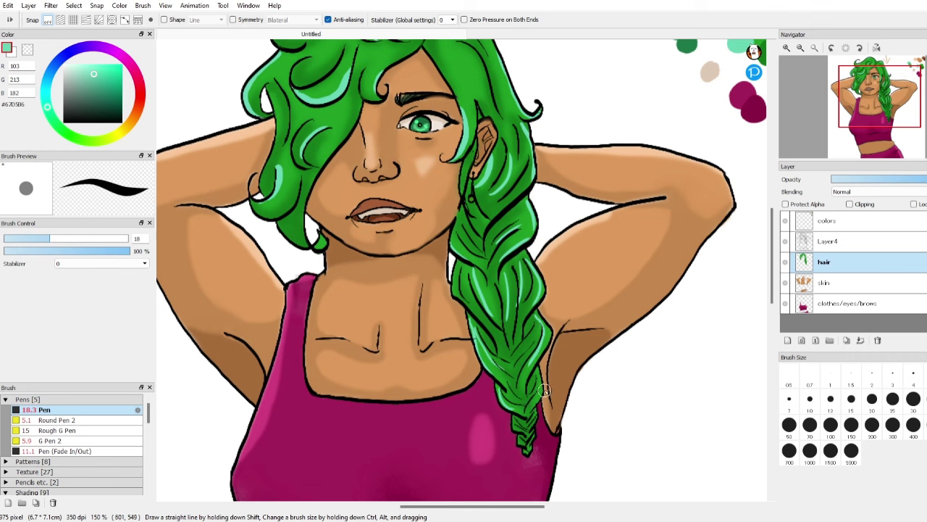
scroll(103, 451, down, 3)
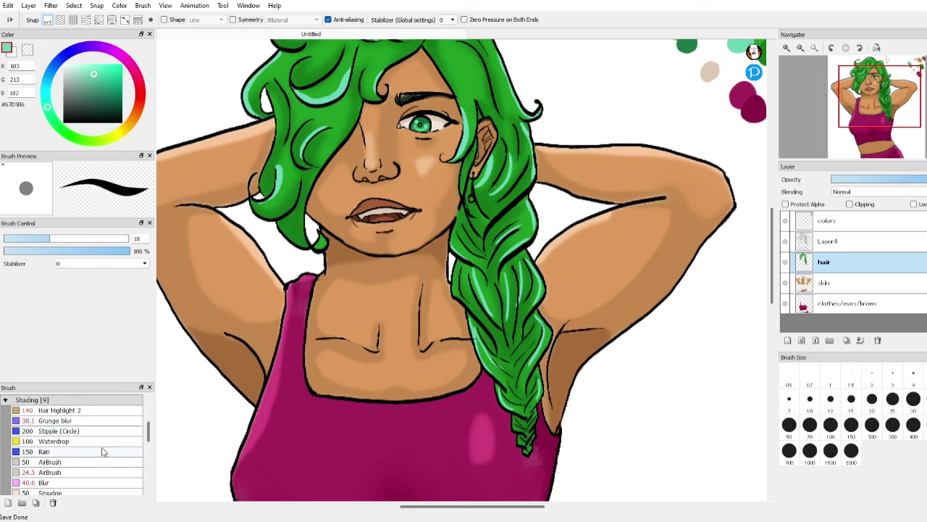
click(85, 483)
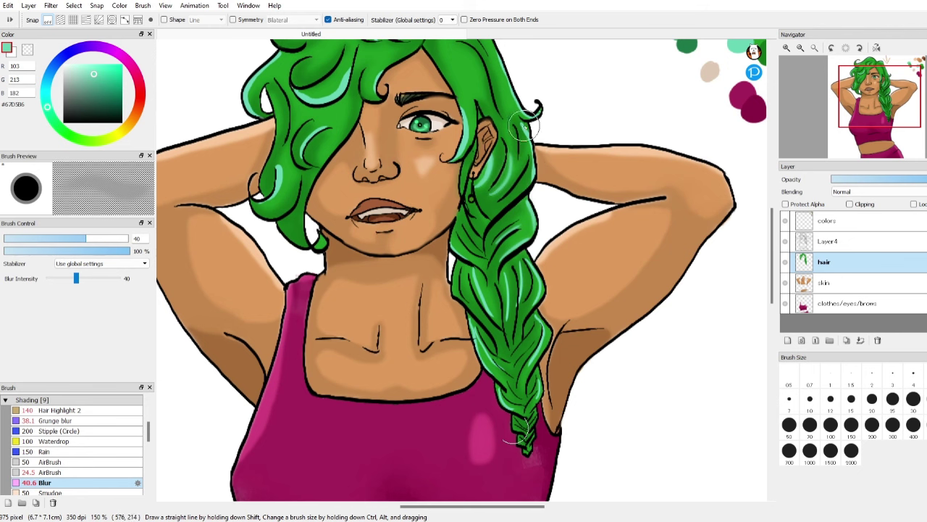
scroll(489, 94, up, 3)
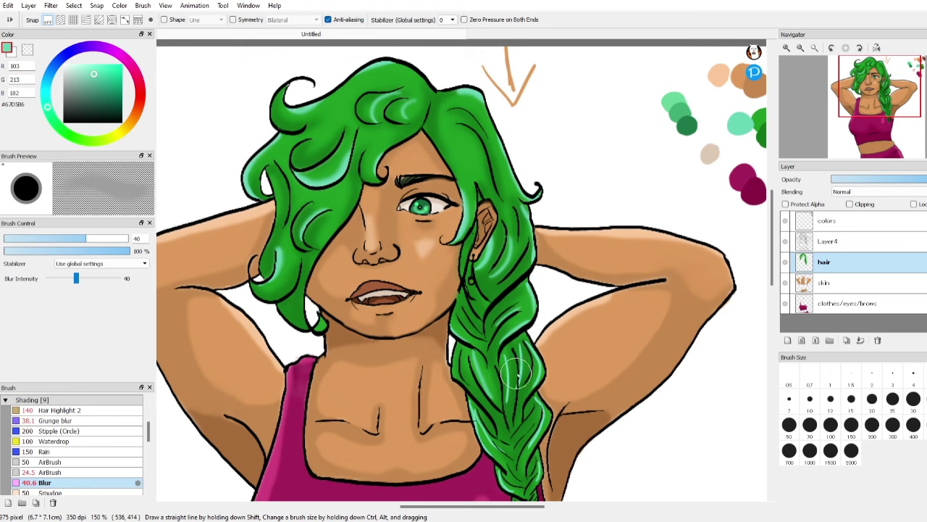
scroll(707, 374, down, 3)
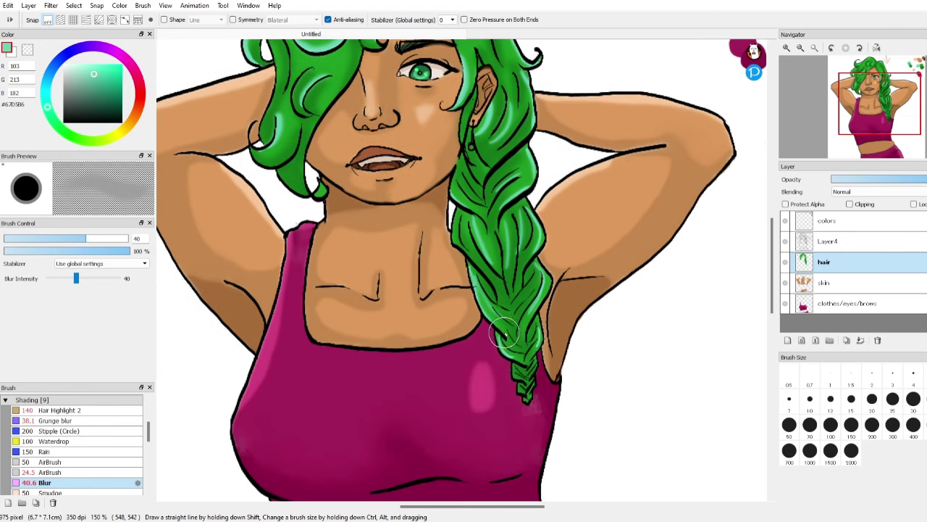
scroll(552, 358, down, 3)
scroll(494, 235, up, 3)
Select the loose hair with the Magic Wand, paint #67D5B6 bands across the crown using Hair Highlight 2 at size 254, and deselect.
click(72, 410)
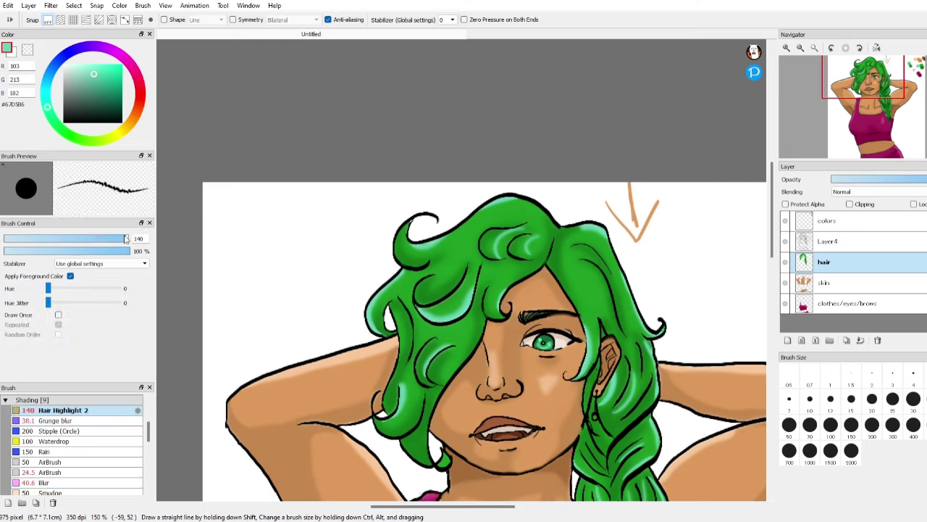
drag(124, 238, 158, 249)
key(w)
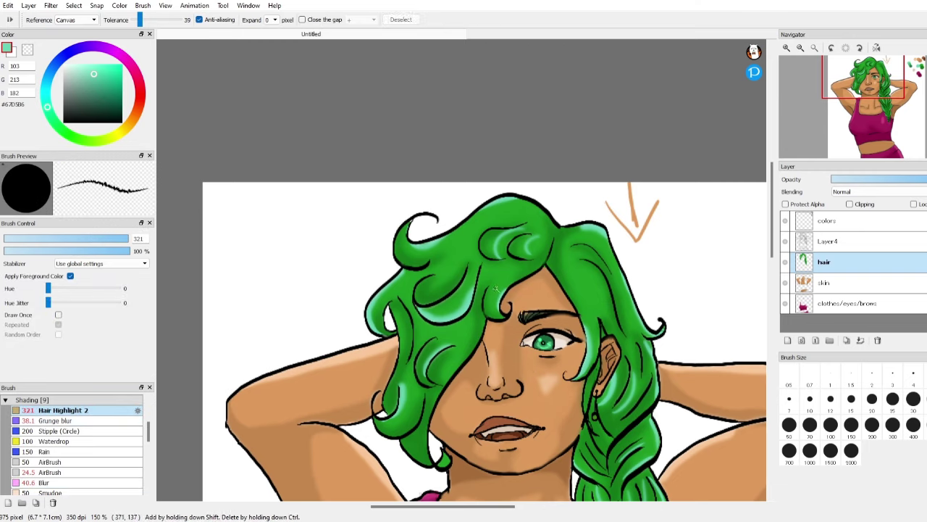
click(607, 328)
key(b)
drag(435, 233, 746, 324)
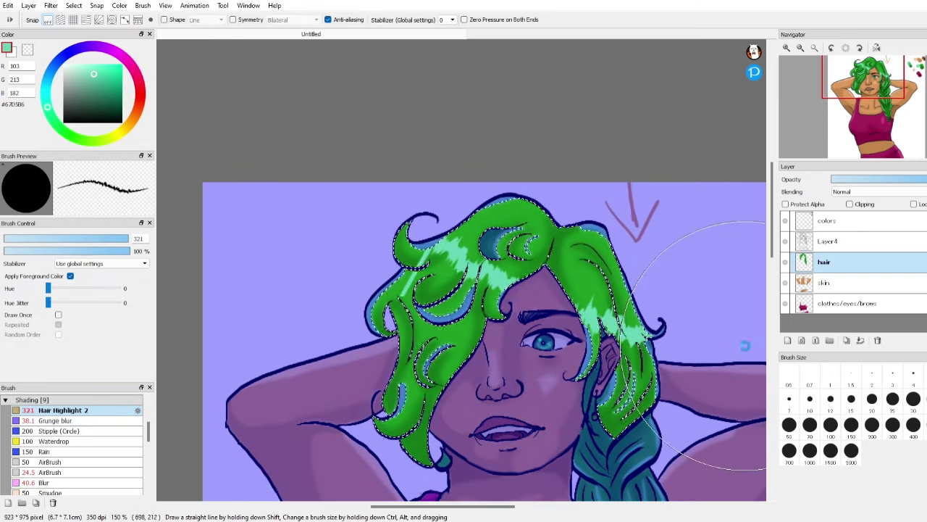
key(ctrl+z)
drag(125, 238, 149, 237)
drag(435, 233, 729, 346)
drag(539, 216, 753, 327)
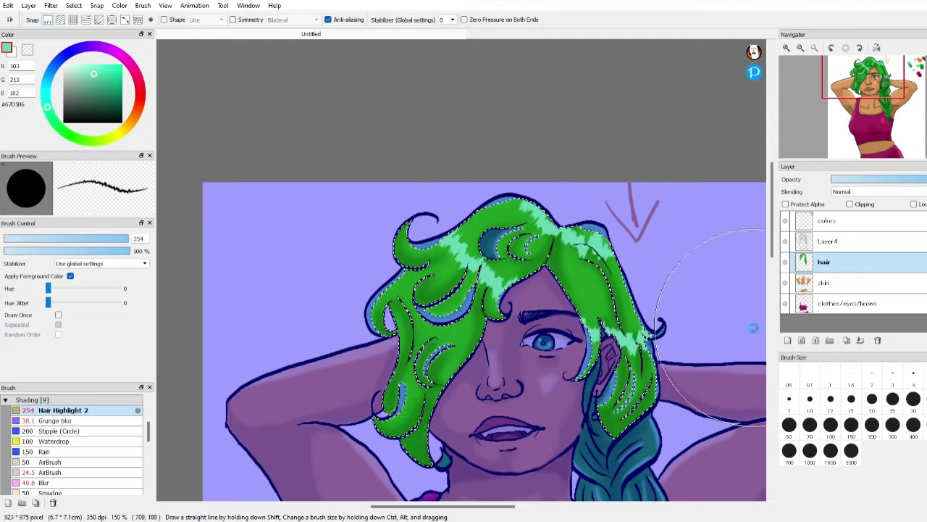
key(ctrl+d)
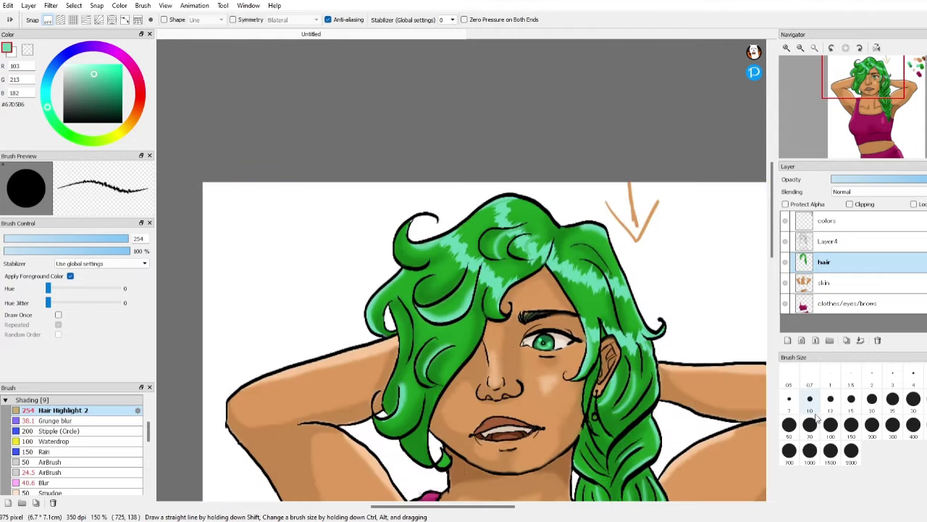
Soften the broad highlight bands across the crown and ear side with the Blur brush at size 40.
scroll(671, 295, down, 1)
scroll(610, 200, up, 2)
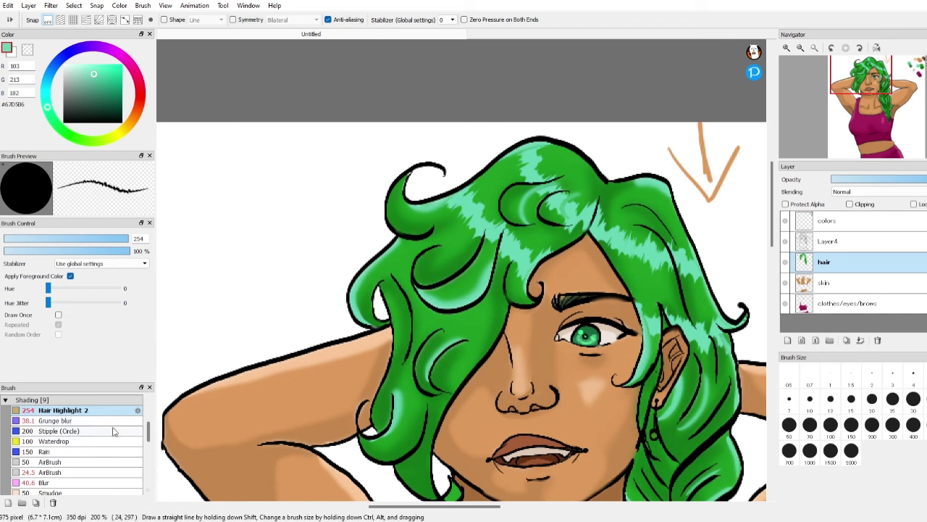
click(56, 480)
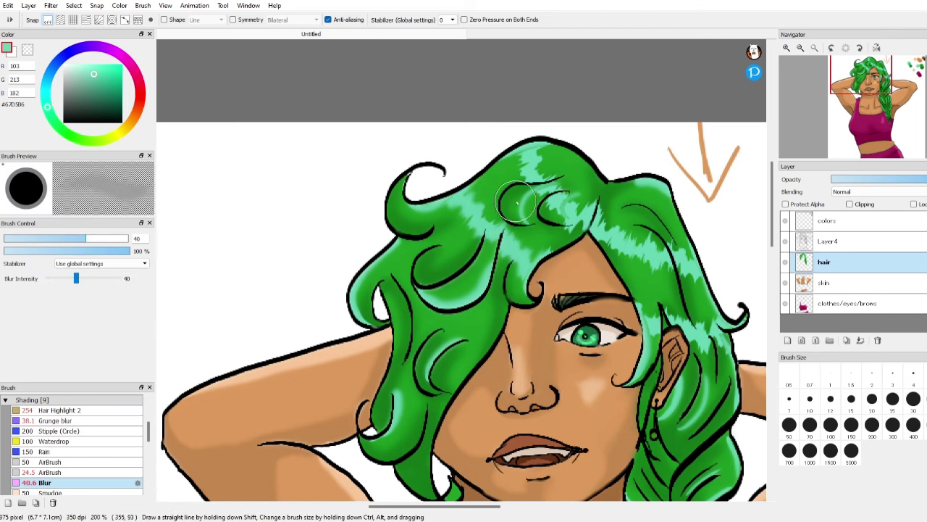
mouse_move(554, 213)
mouse_down()
mouse_move(580, 195)
mouse_move(573, 181)
mouse_move(654, 244)
mouse_move(685, 250)
mouse_move(635, 261)
mouse_move(672, 274)
mouse_move(659, 306)
mouse_move(712, 317)
mouse_move(703, 353)
mouse_up()
Hide the colors layer that holds the palette swatches.
scroll(656, 394, down, 2)
drag(775, 229, 778, 286)
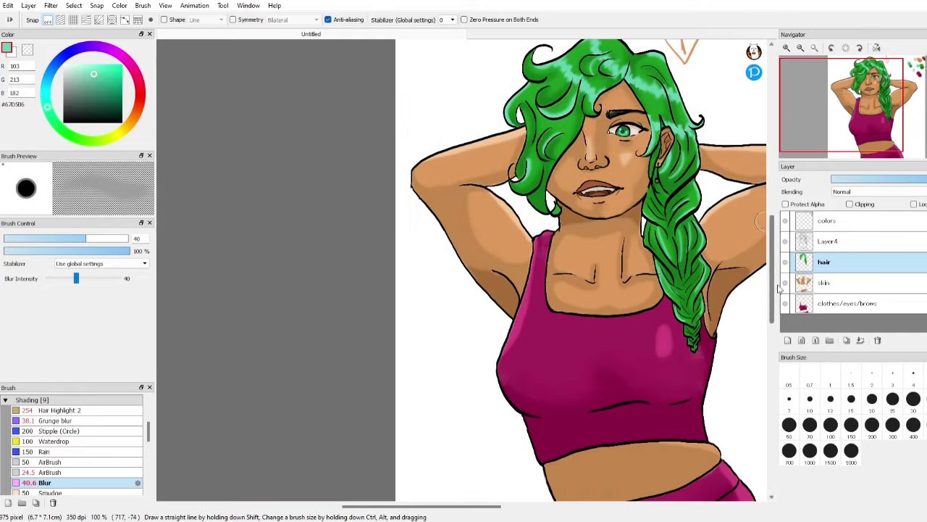
drag(501, 505, 545, 503)
scroll(545, 376, down, 1)
scroll(500, 340, up, 1)
click(832, 222)
click(785, 222)
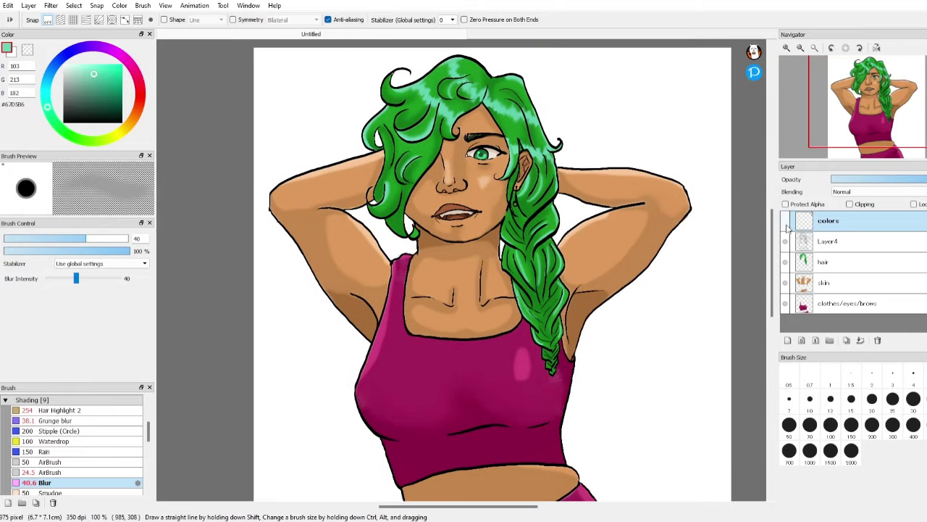
Try moving the hair layer above the line art on Layer4.
click(849, 246)
click(862, 263)
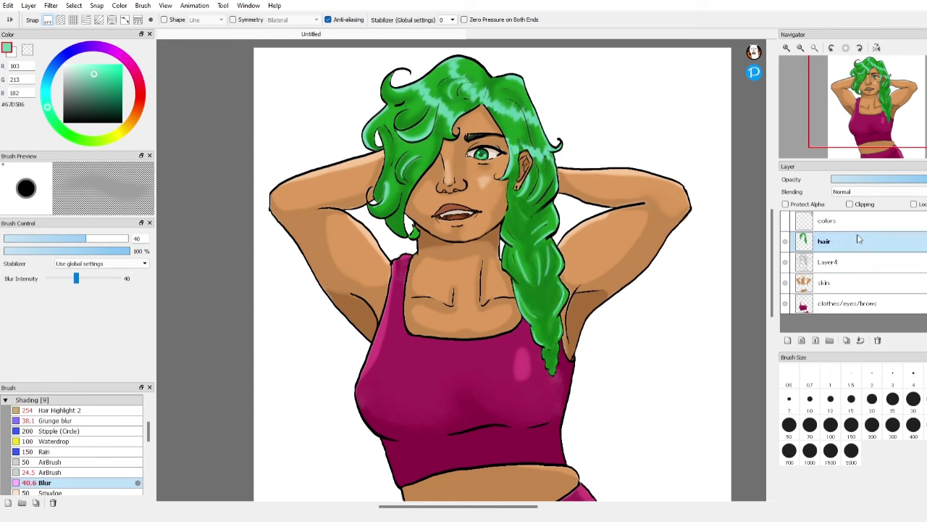
Draw loose flyaway strands in the sampled hair green #1F9C25 along both sides of the braid on Layer4, using the Pen at size 16.
right_click(429, 148)
scroll(599, 243, up, 1)
drag(149, 430, 149, 412)
click(63, 410)
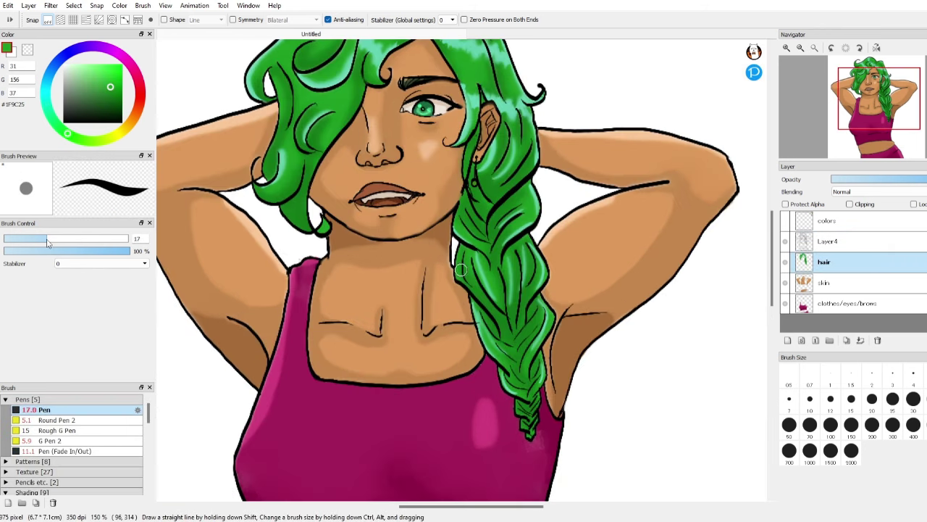
drag(47, 242, 45, 243)
scroll(575, 339, up, 1)
click(846, 243)
mouse_move(526, 150)
mouse_down()
mouse_move(531, 184)
mouse_move(513, 298)
mouse_move(515, 244)
mouse_up()
key(ctrl+z)
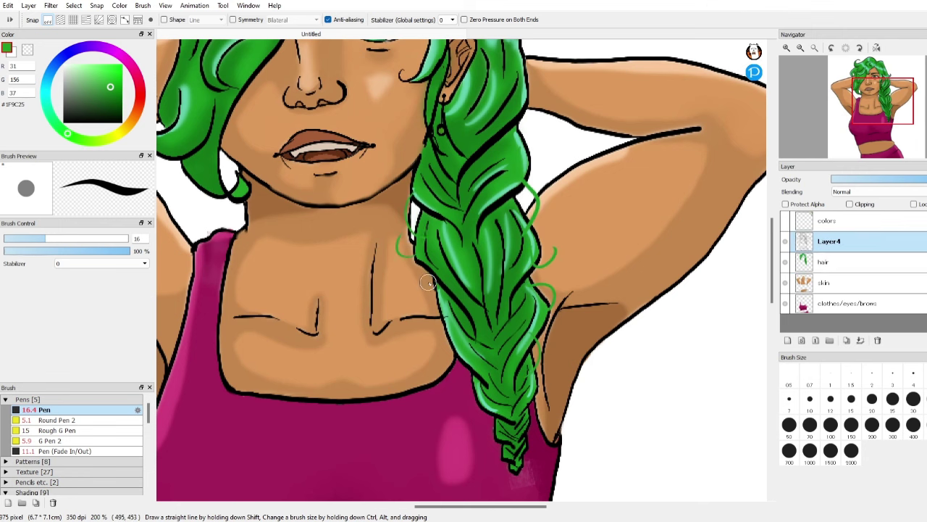
key(ctrl+z)
drag(425, 241, 432, 302)
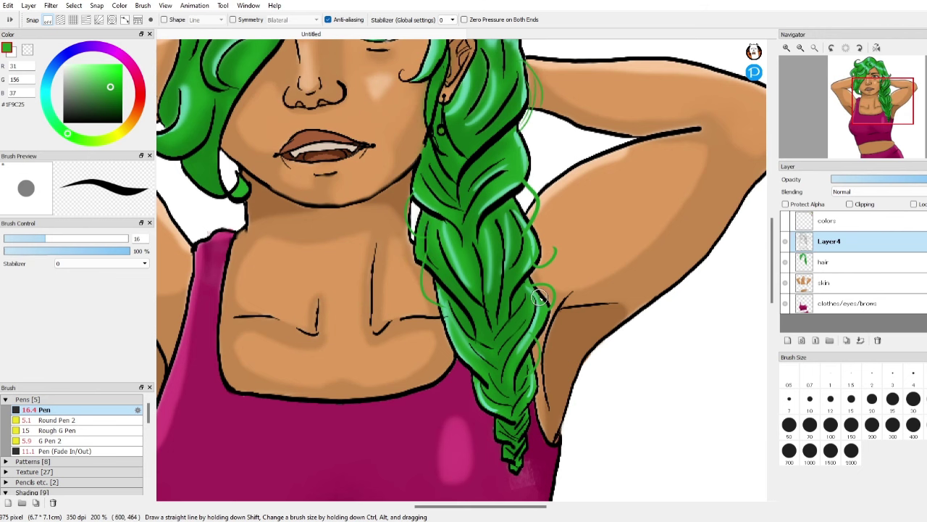
Draw curled flyaway strands beside the front curls over the raised arm on Layer4, and sample the darker hair green #147C1A.
scroll(538, 297, down, 3)
scroll(509, 168, up, 3)
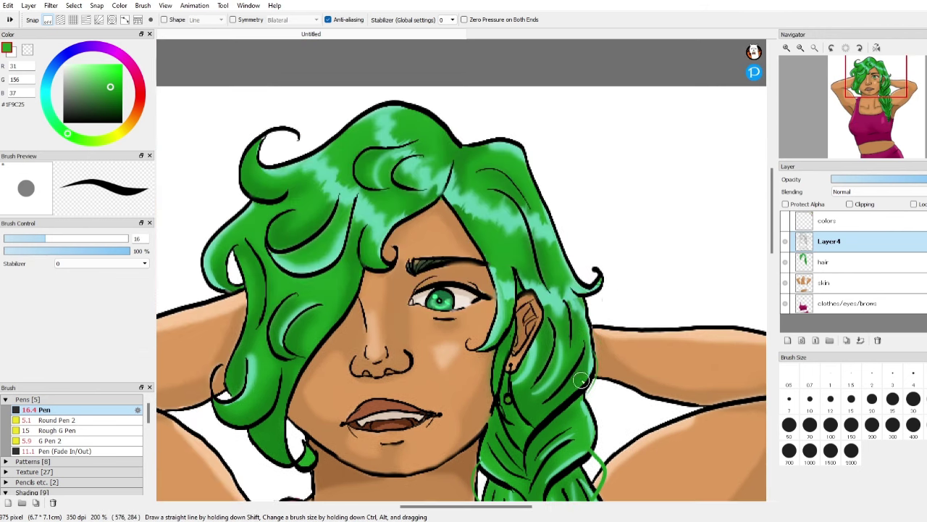
mouse_move(248, 291)
mouse_down()
mouse_move(207, 310)
mouse_move(258, 291)
mouse_up()
key(ctrl+z)
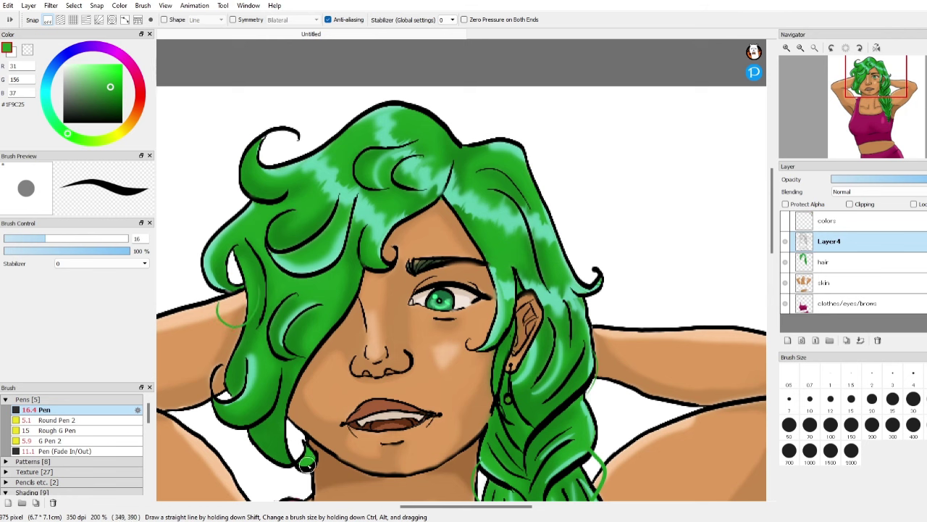
mouse_move(770, 245)
mouse_down()
mouse_move(775, 278)
mouse_move(769, 263)
mouse_up()
scroll(768, 268, down, 1)
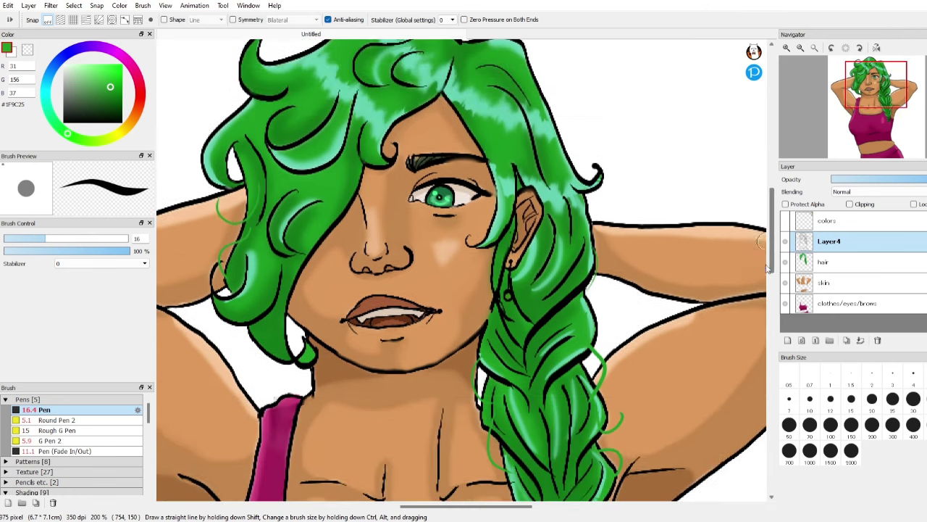
alt+click(255, 170)
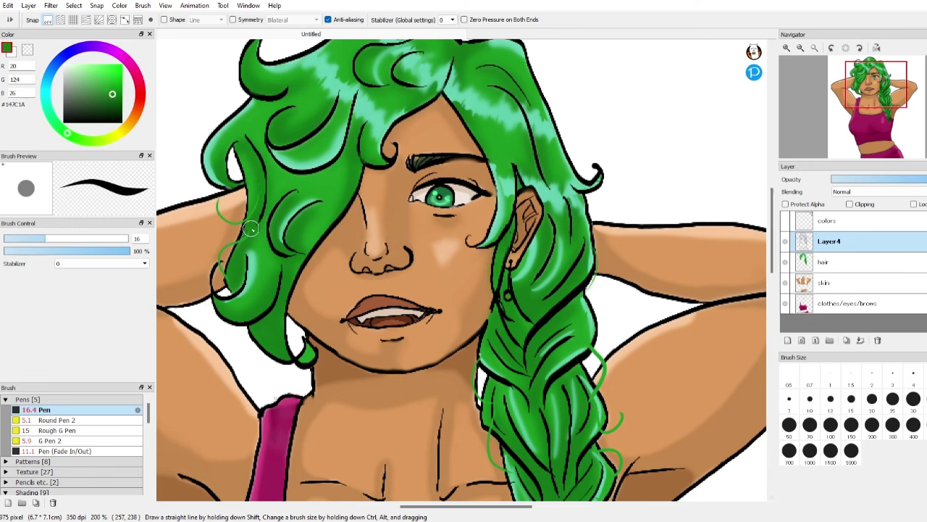
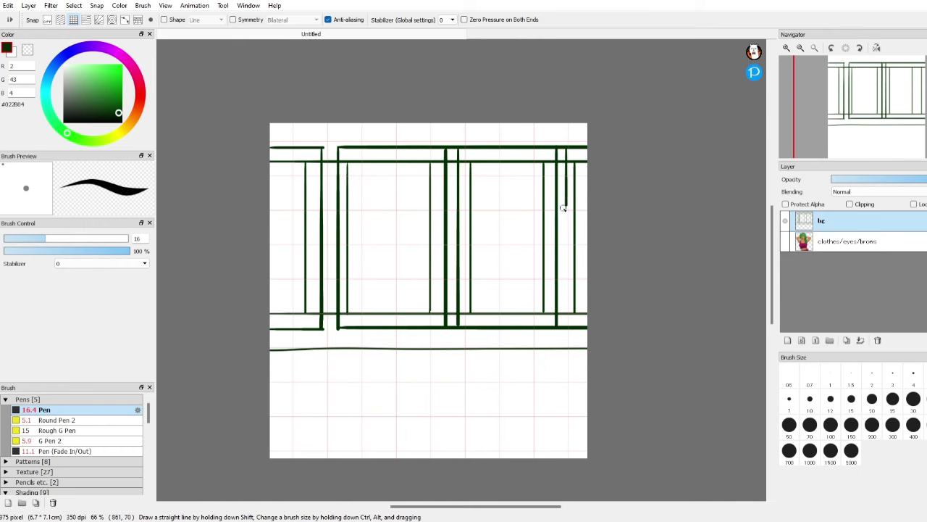
Finish the last vertical panel line on the bg layer and erase the crossing lines at the panels' upper corners with Eraser (Soft), snapping off.
drag(564, 207, 566, 326)
scroll(301, 170, up, 2)
key(e)
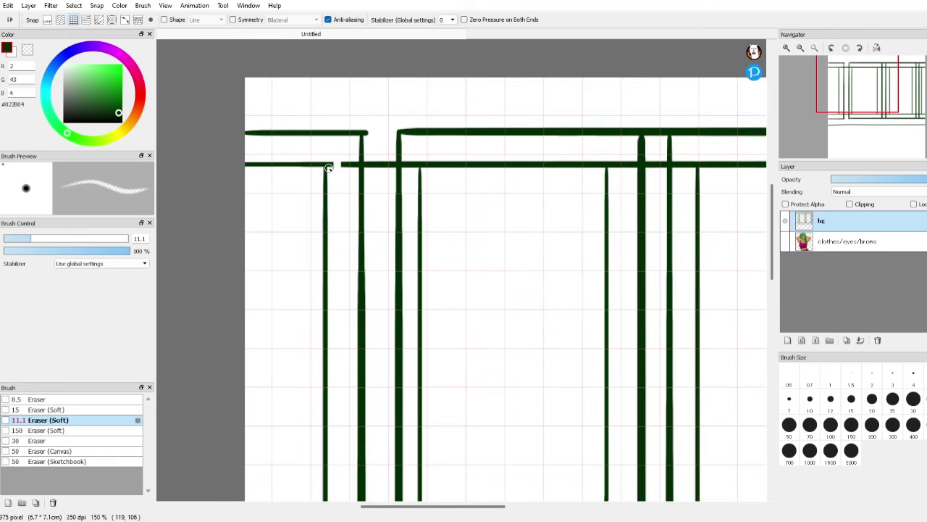
click(48, 20)
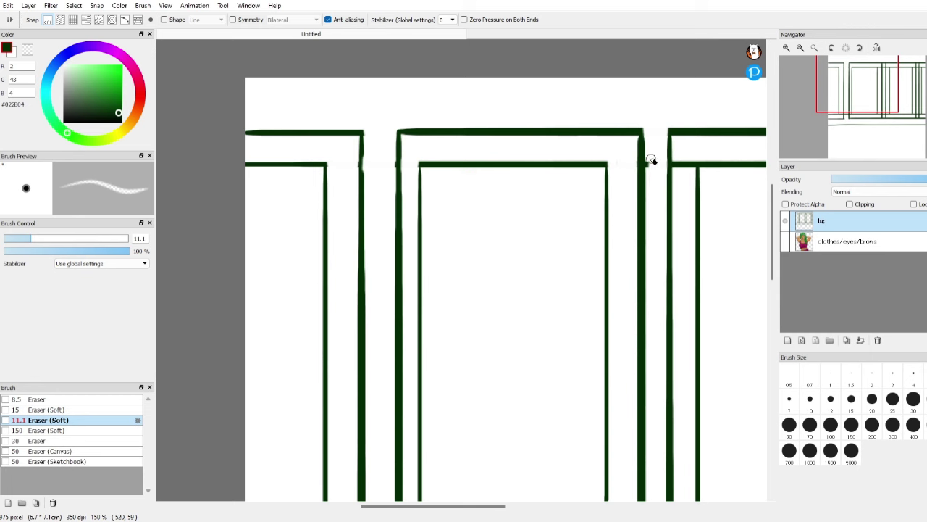
drag(414, 506, 498, 507)
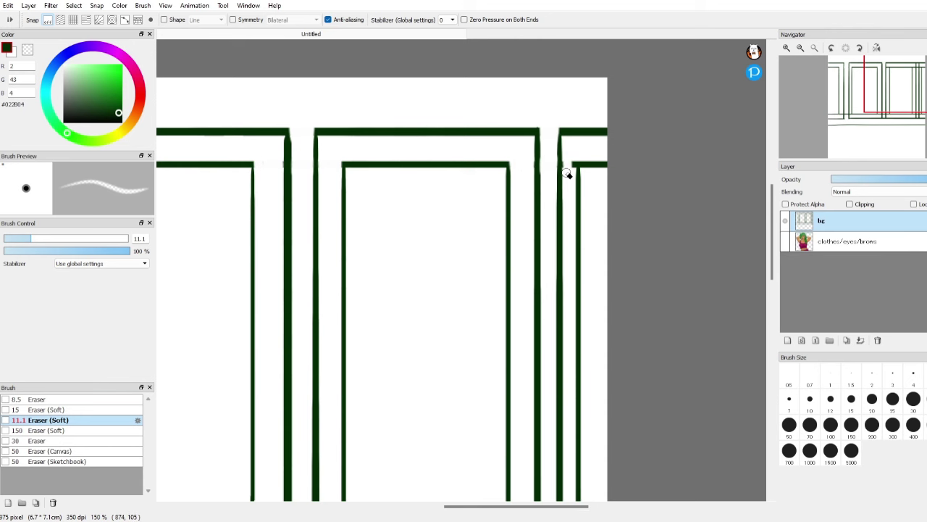
Erase the crossing lines at the panels' lower corners and the gap between the two middle panels with Eraser (Soft).
scroll(572, 177, down, 5)
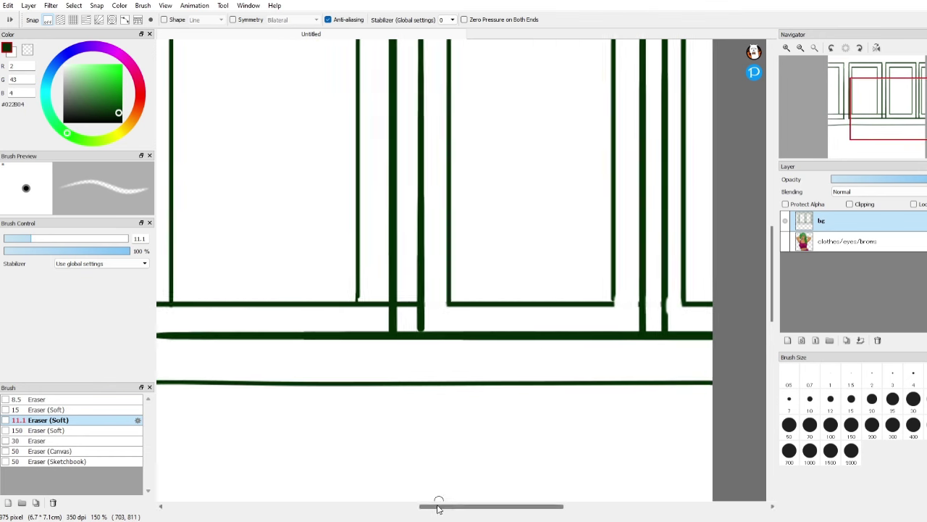
scroll(391, 300, left, 3)
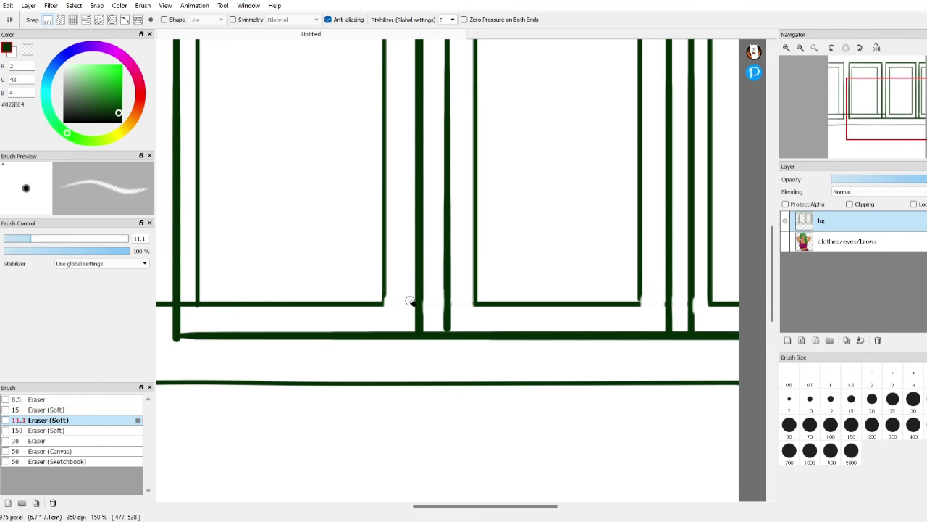
scroll(418, 288, left, 3)
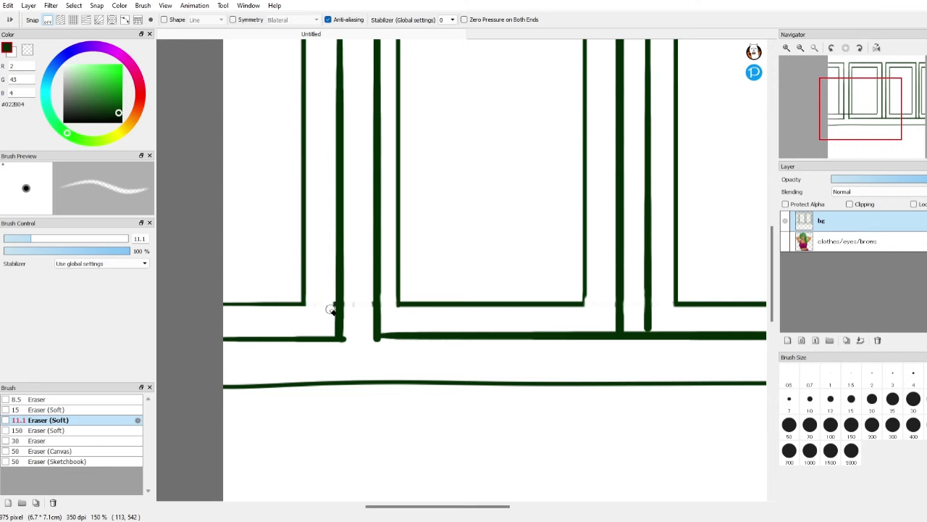
scroll(332, 290, right, 5)
drag(408, 328, 408, 345)
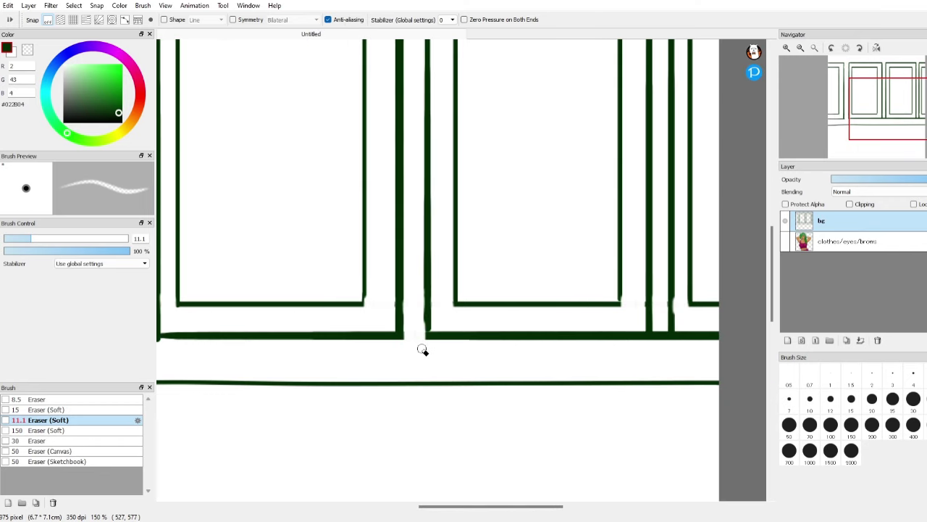
scroll(671, 375, down, 2)
drag(772, 299, 772, 317)
Switch back to the Pen at size 16 and try a radial snap centered inside the leftmost panel.
click(61, 20)
click(101, 20)
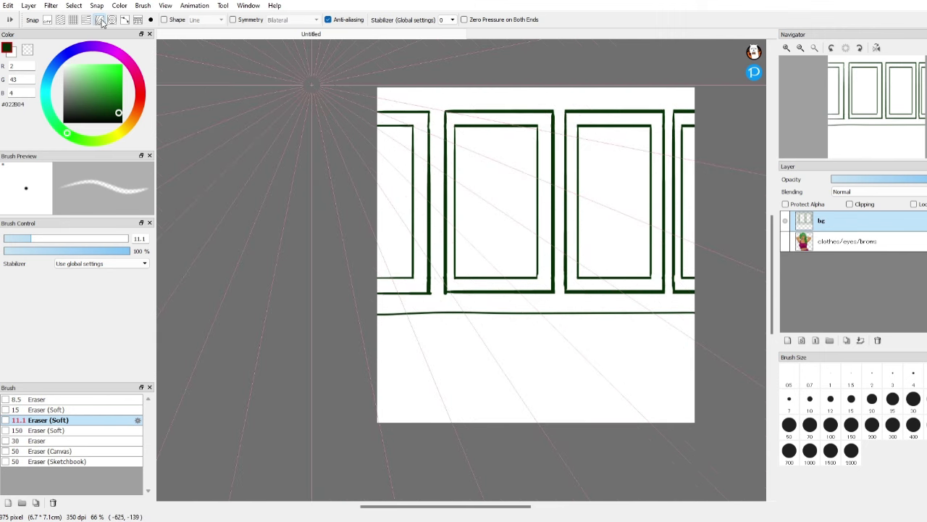
key(v)
key(b)
click(150, 20)
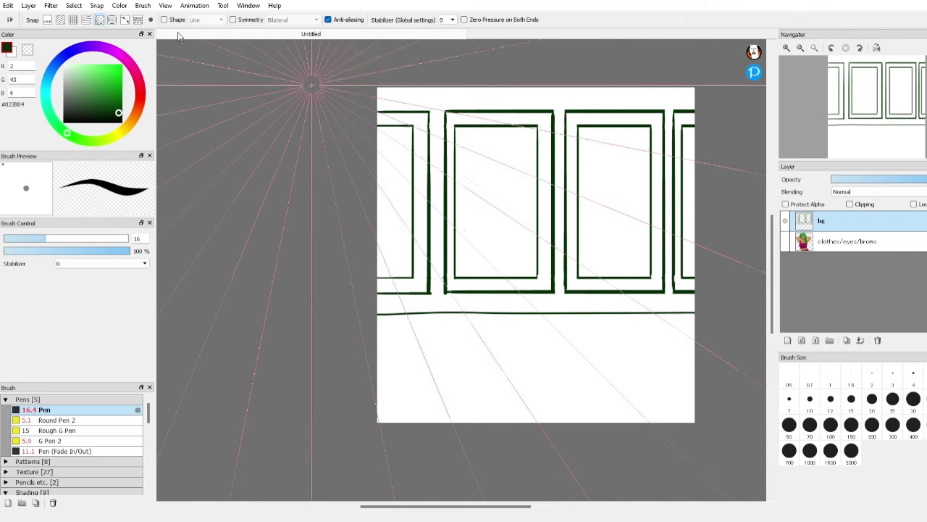
click(394, 137)
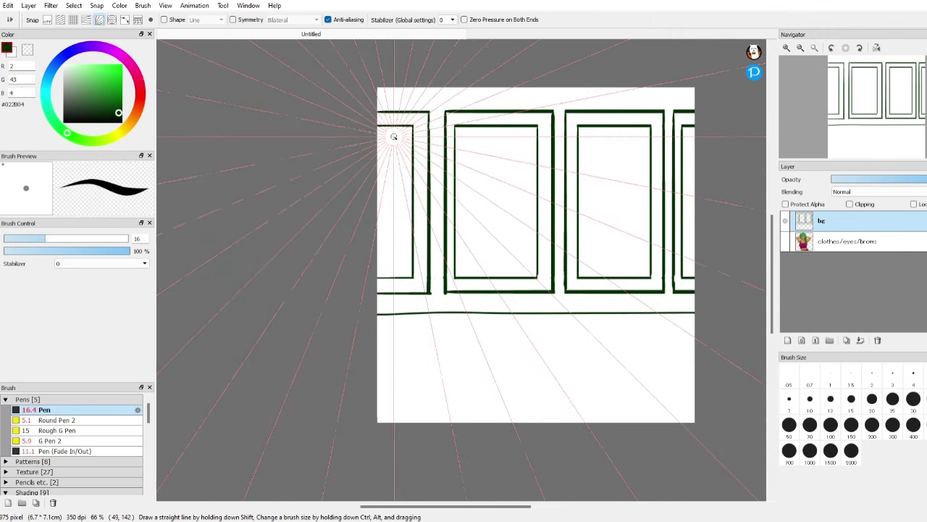
scroll(418, 119, up, 2)
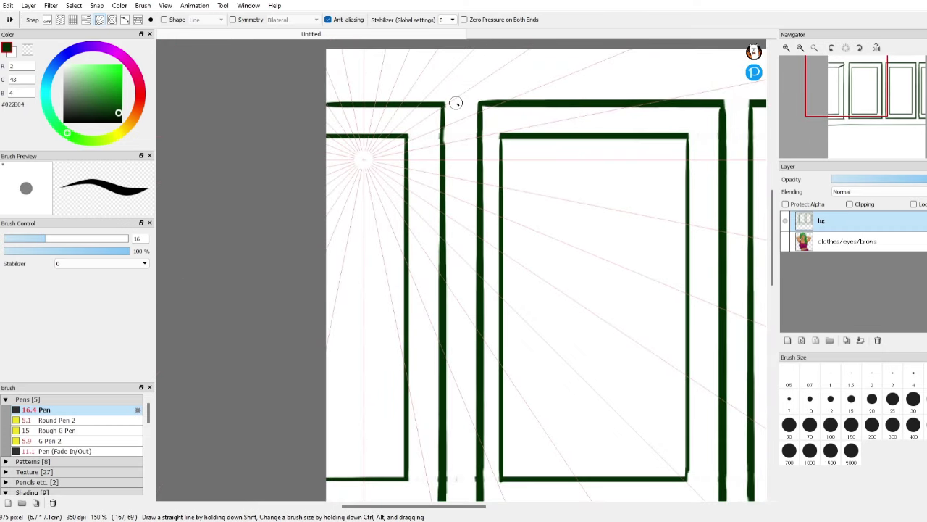
Draw diagonal miter lines joining the inner and outer frames at the panels' upper right corners, using the parallel snap.
click(61, 20)
drag(407, 136, 443, 104)
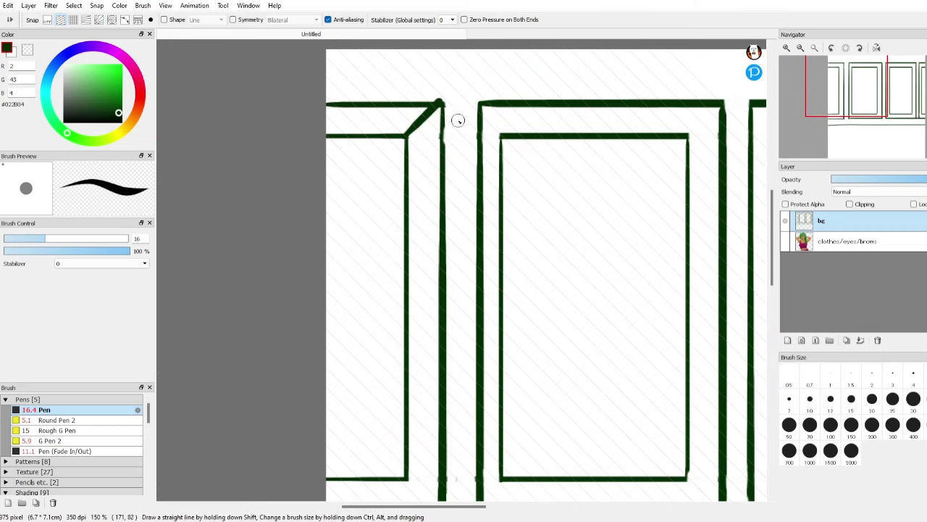
key(ctrl+z)
drag(408, 138, 443, 106)
drag(688, 136, 723, 106)
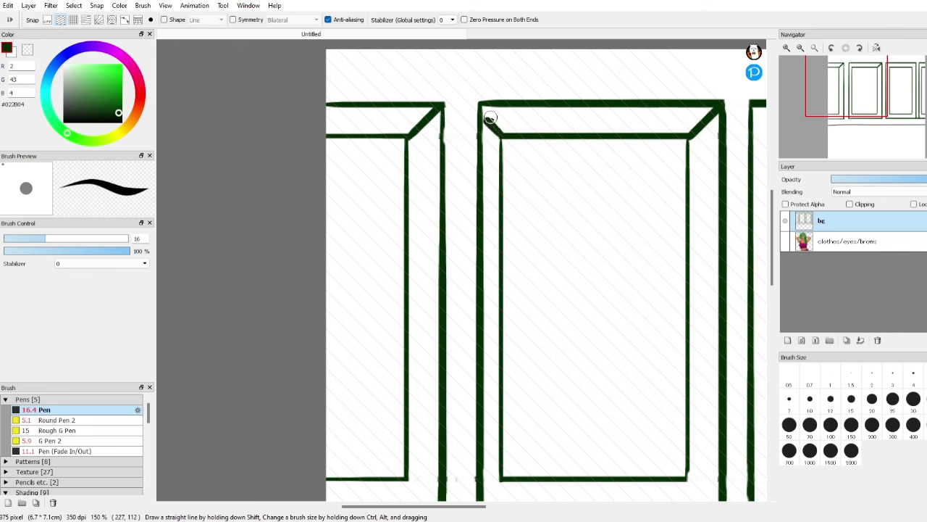
key(ctrl+z)
scroll(655, 130, right, 5)
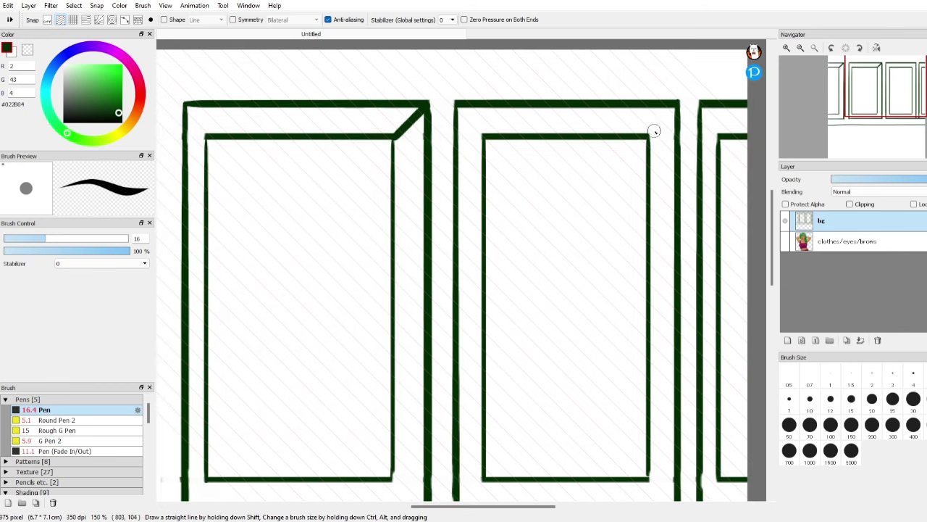
scroll(667, 118, right, 4)
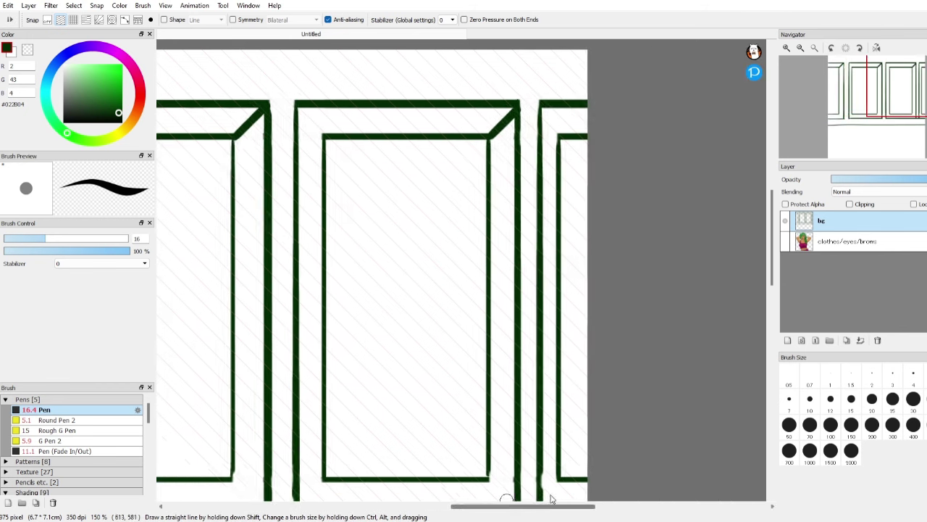
Draw diagonal miter lines joining the inner and outer frames at the lower corners of the panels with the parallel snap.
scroll(456, 353, down, 3)
drag(288, 347, 259, 378)
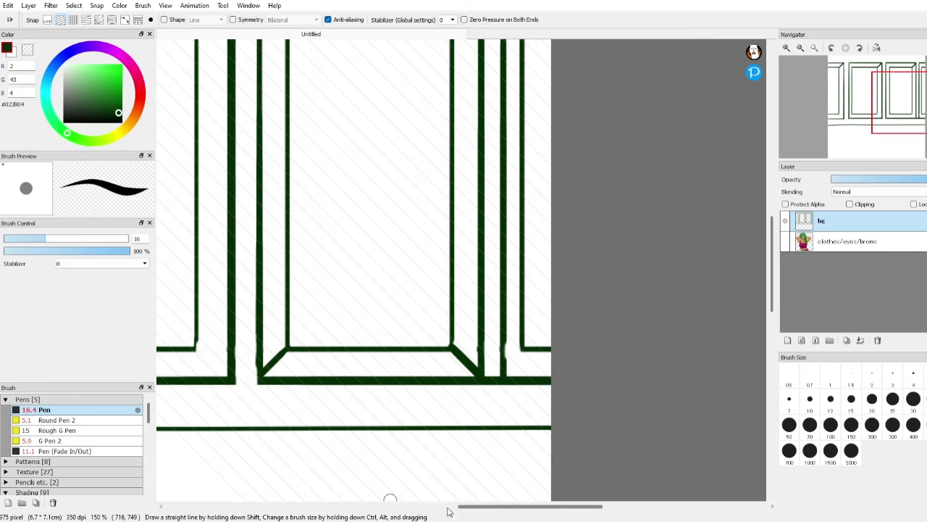
scroll(465, 350, left, 5)
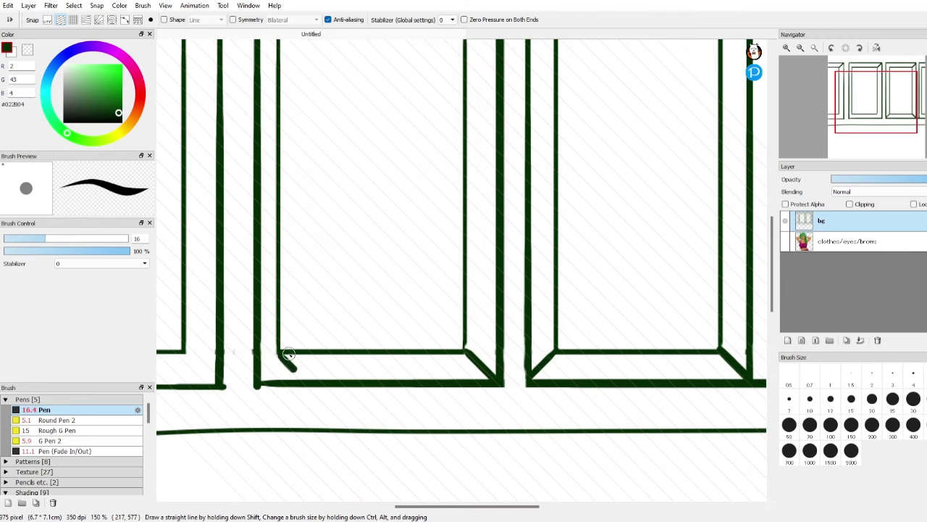
drag(458, 507, 409, 506)
drag(393, 352, 426, 383)
scroll(499, 428, down, 3)
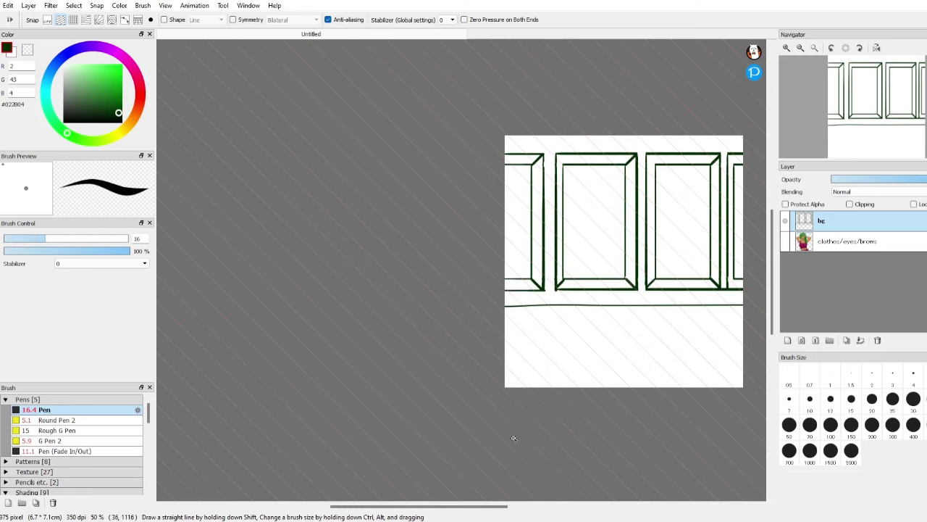
Turn snapping off and draw the missing miter lines freehand at the panels' upper left corners, redoing poor strokes.
drag(469, 506, 521, 502)
scroll(555, 179, up, 3)
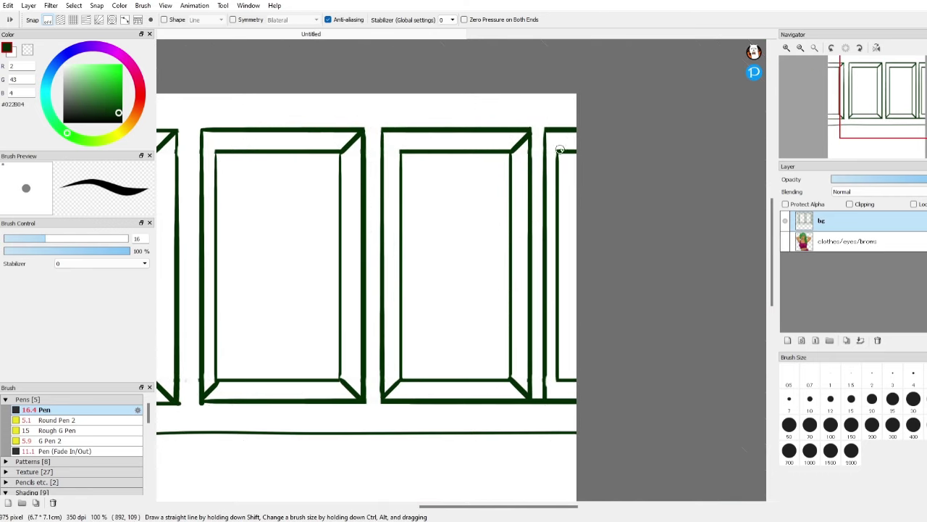
drag(554, 141, 547, 132)
key(ctrl+z)
mouse_move(402, 149)
mouse_down()
mouse_move(386, 132)
mouse_move(401, 153)
mouse_up()
drag(445, 506, 417, 509)
drag(309, 133, 319, 151)
key(ctrl+z)
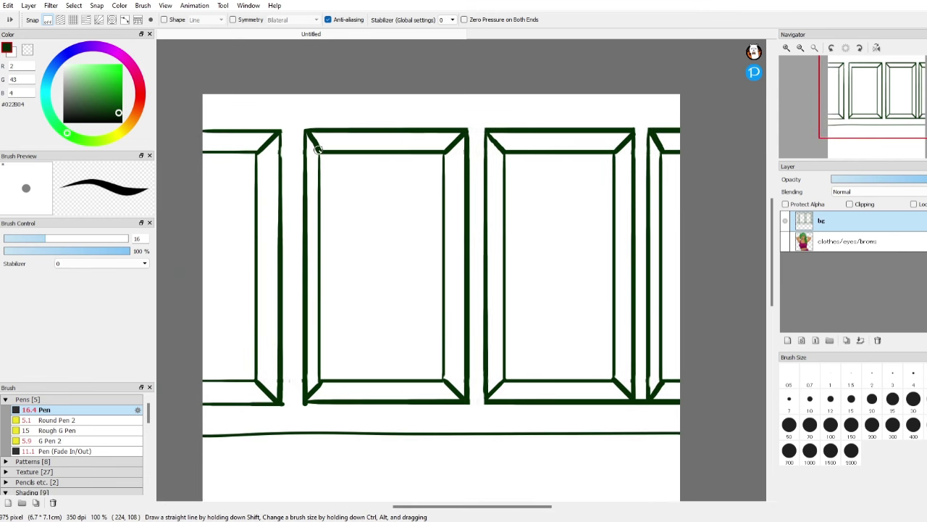
scroll(449, 345, down, 1)
drag(771, 294, 772, 327)
click(139, 21)
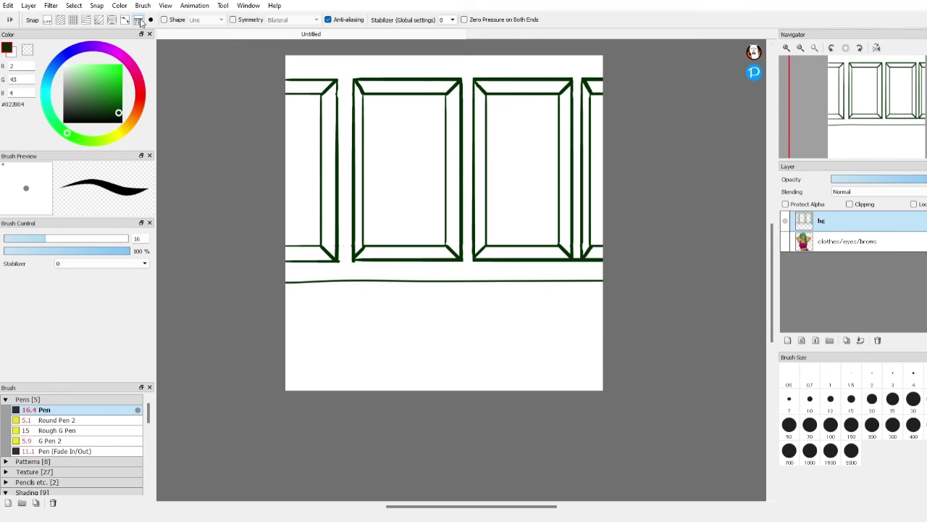
click(112, 20)
click(125, 20)
click(138, 20)
scroll(520, 221, down, 4)
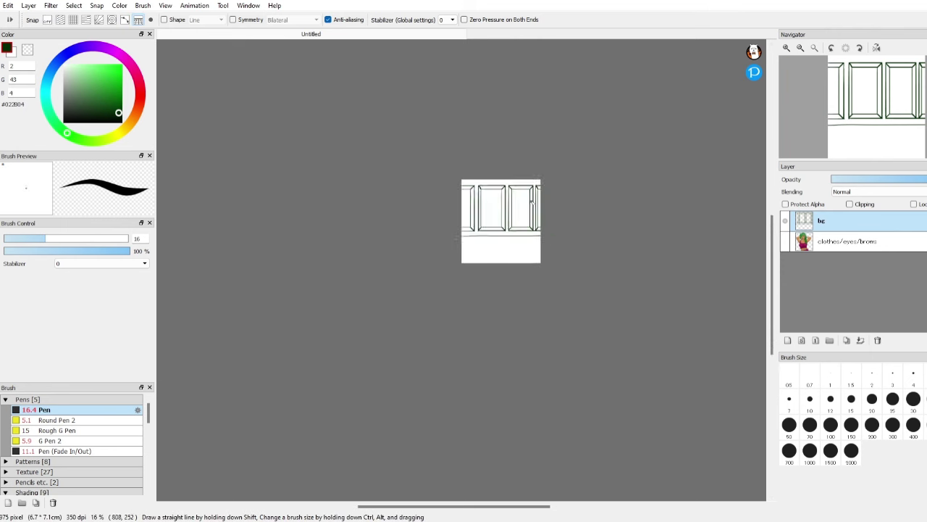
scroll(529, 191, up, 4)
scroll(571, 267, down, 3)
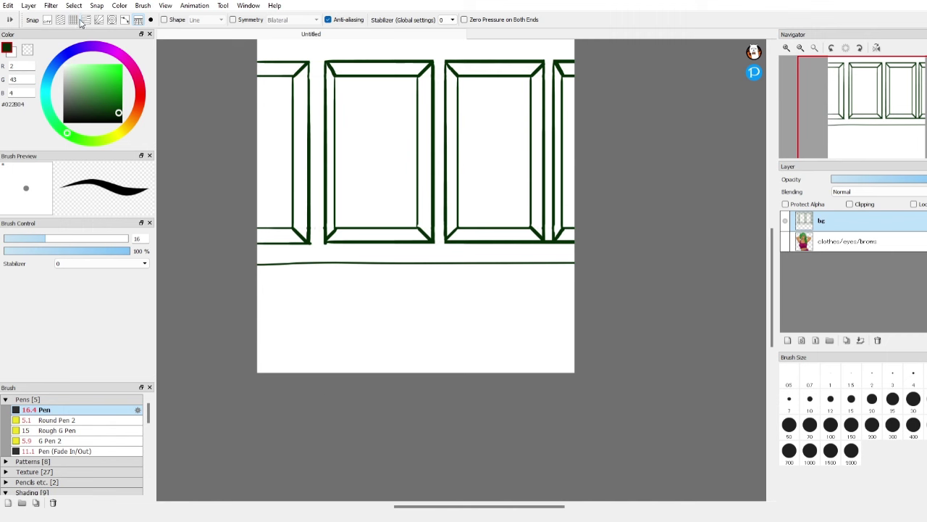
Try drawing floorboard lines radiating from a point at the canvas's right edge with the radial snap, and undo them.
click(103, 21)
mouse_move(410, 296)
mouse_down()
mouse_move(408, 253)
mouse_move(581, 256)
mouse_move(475, 373)
mouse_up()
mouse_move(575, 263)
mouse_down()
mouse_move(286, 373)
mouse_move(344, 373)
mouse_up()
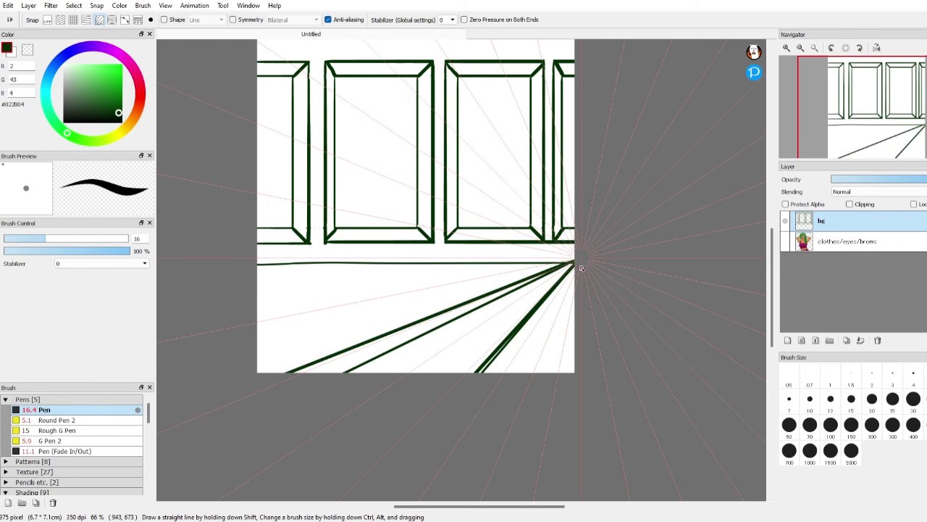
key(ctrl+z)
key(ctrl+z)
key(ctrl+z)
Place the radial snap's center outside the canvas's right edge and draw floorboard lines fanning from it across the floor.
mouse_move(576, 263)
mouse_down()
mouse_move(603, 271)
mouse_move(636, 263)
mouse_up()
drag(256, 340, 575, 276)
drag(370, 373, 575, 287)
drag(560, 372, 576, 348)
drag(256, 303, 577, 271)
Show the clothes/eyes/brows layer, place it above the bg layer, and turn snapping off.
click(786, 241)
drag(812, 247, 837, 215)
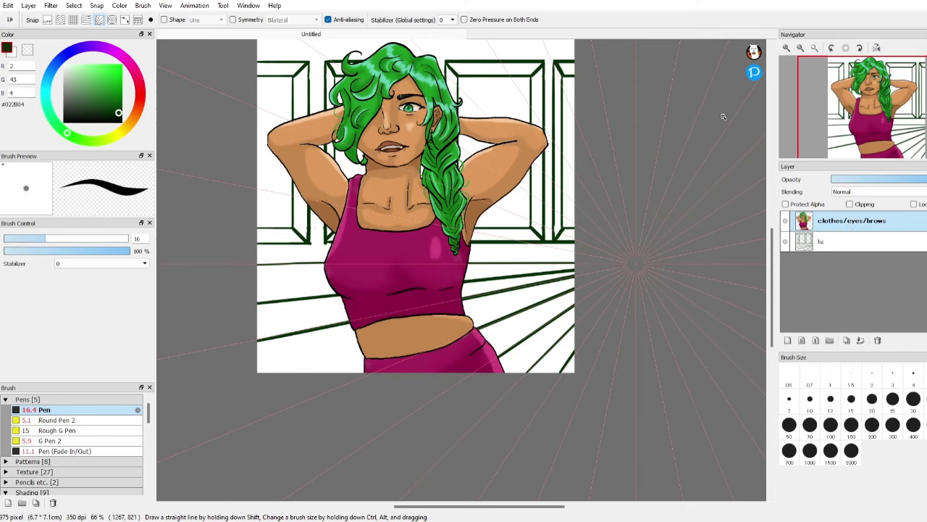
drag(771, 291, 762, 265)
click(47, 21)
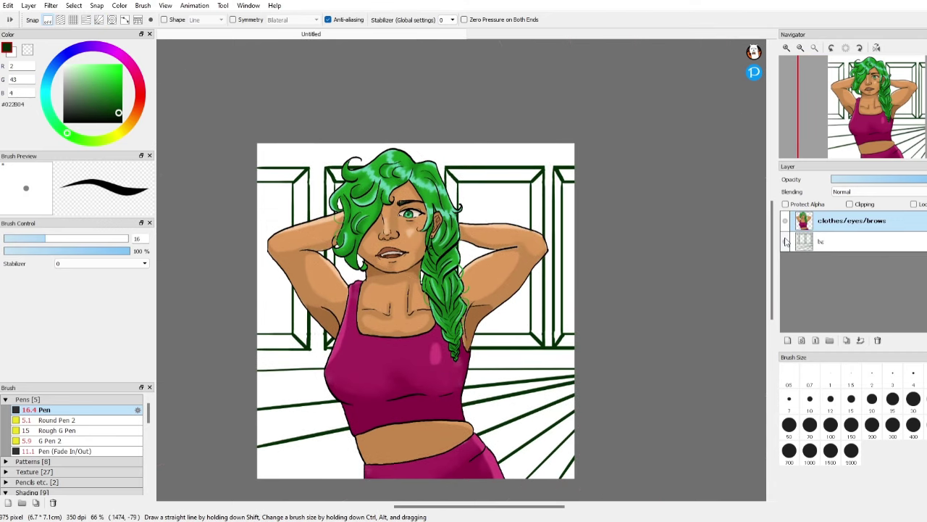
Hide the clothes/eyes/brows layer and bucket-fill the four inner panels on the bg layer with gray-beige #9E9A89.
click(785, 220)
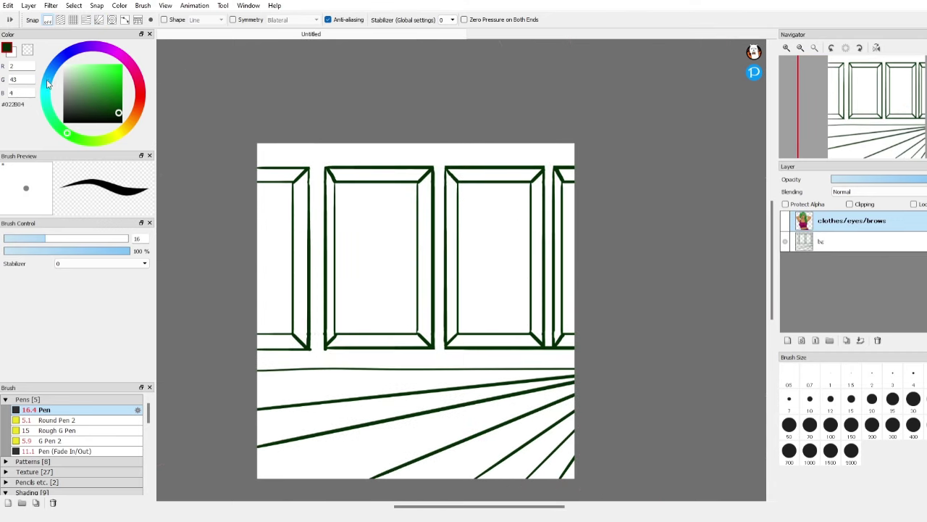
click(122, 130)
click(71, 86)
key(g)
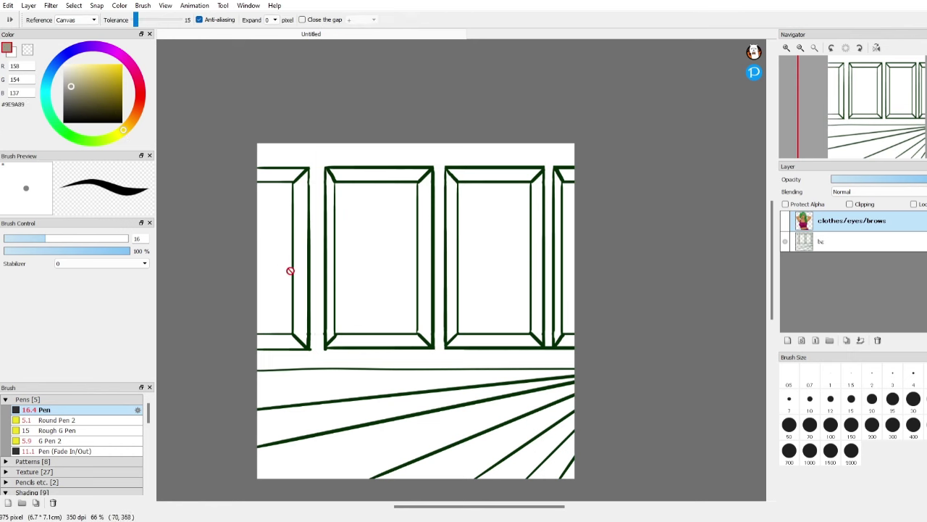
click(821, 241)
click(405, 270)
click(518, 261)
click(568, 261)
click(284, 268)
Bucket-fill the frame sections around all four panels with brown #865325.
click(135, 116)
click(106, 92)
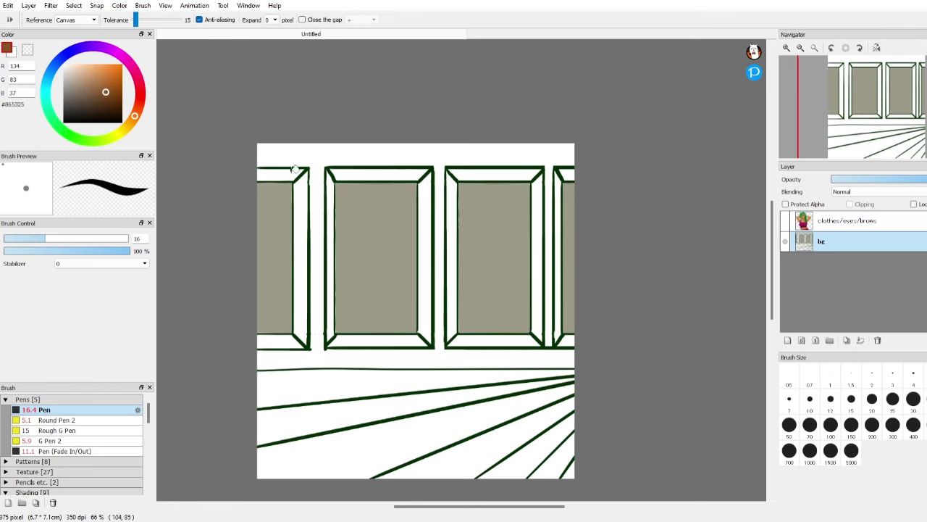
click(290, 174)
click(301, 194)
click(426, 254)
click(482, 174)
click(537, 254)
click(556, 254)
click(565, 341)
click(493, 341)
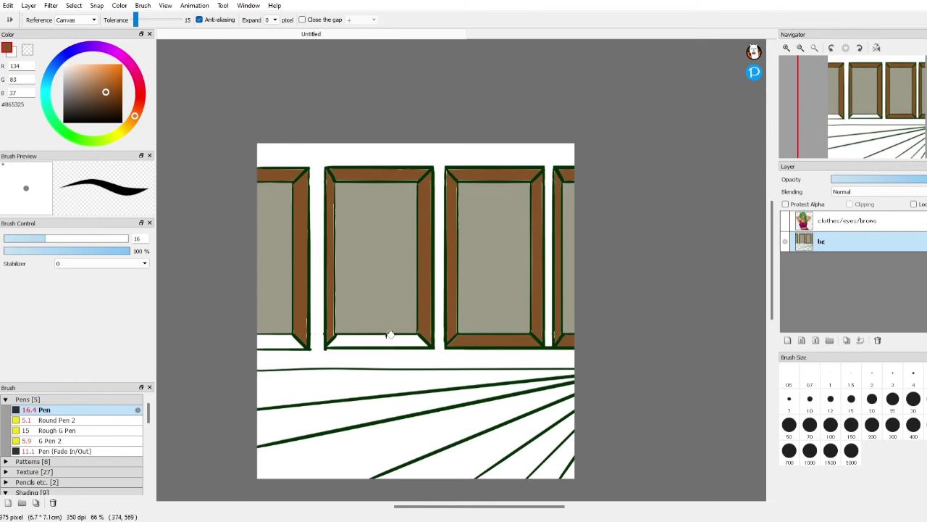
click(389, 339)
click(278, 341)
Bucket-fill every floorboard section below the wall with brown #865325.
click(350, 384)
click(376, 410)
click(409, 440)
click(473, 459)
click(518, 465)
click(552, 469)
click(570, 473)
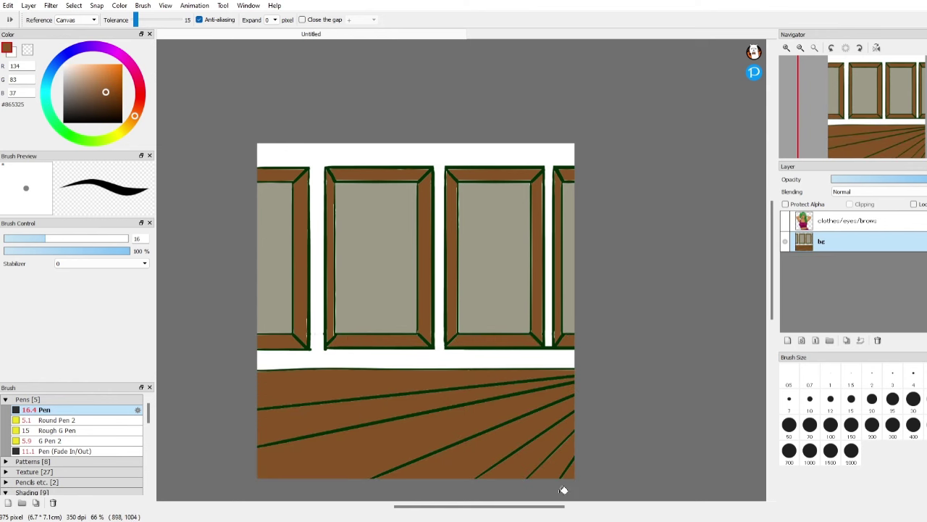
Bucket-fill the wall around the panels with red-brown #8F320E and show the clothes/eyes/brows layer again.
click(138, 107)
click(439, 215)
click(785, 221)
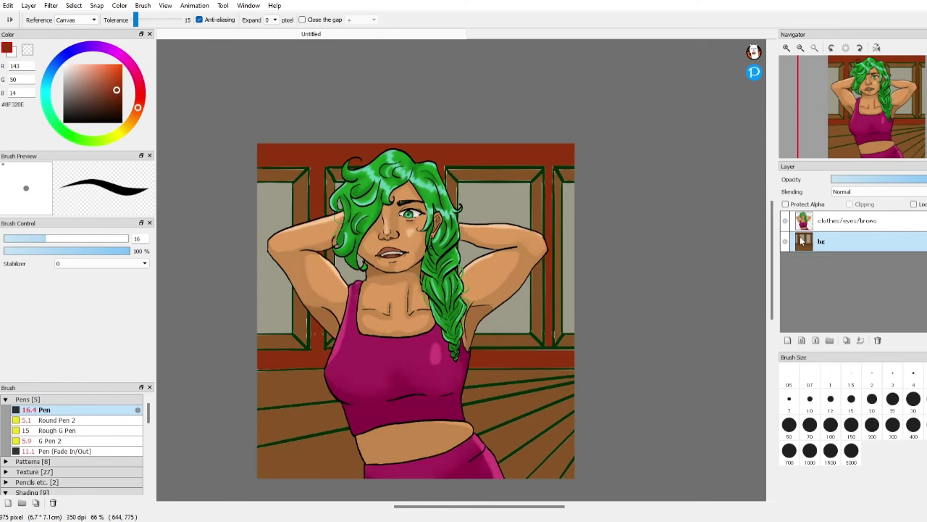
Add a new layer above clothes/eyes/brows and choose peach #F6AC8E and red-brown #BC6852 as the gradient colors.
click(787, 340)
drag(849, 242, 859, 221)
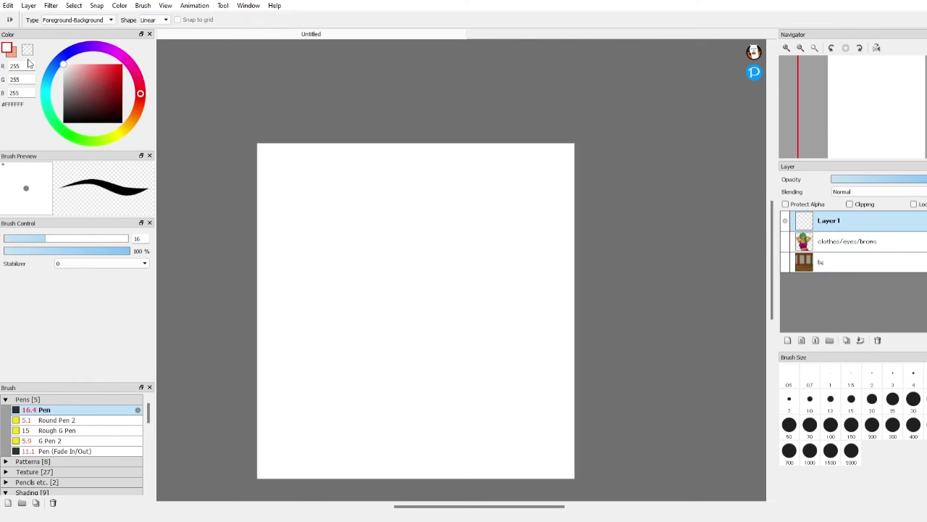
click(13, 52)
click(14, 52)
click(13, 53)
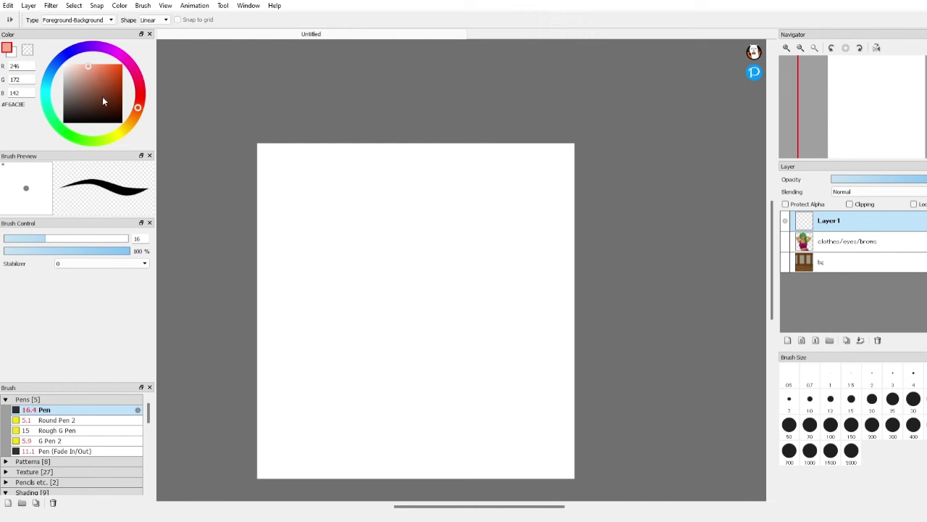
key(x)
click(138, 104)
click(98, 80)
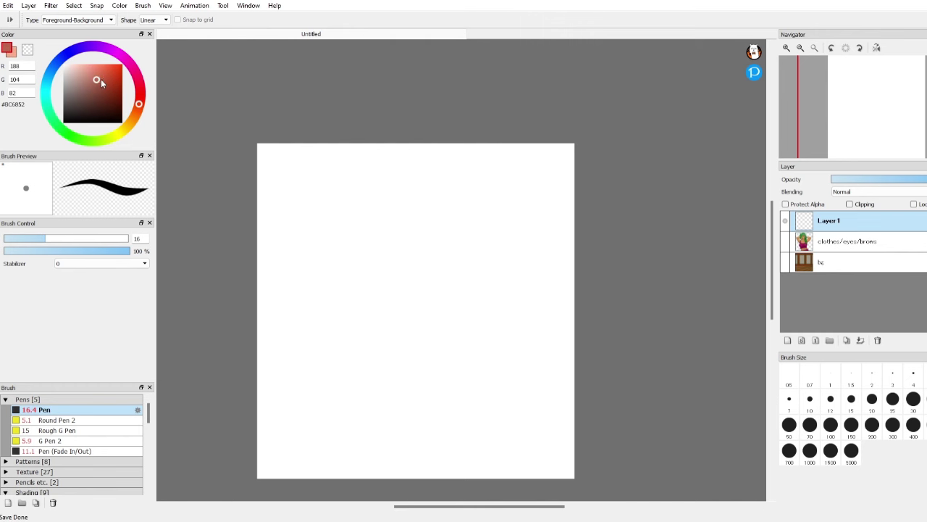
Try vertical linear and circular gradients between peach and red-brown on Layer1, undoing each one.
drag(402, 149, 416, 384)
key(ctrl+z)
click(13, 53)
drag(403, 153, 414, 355)
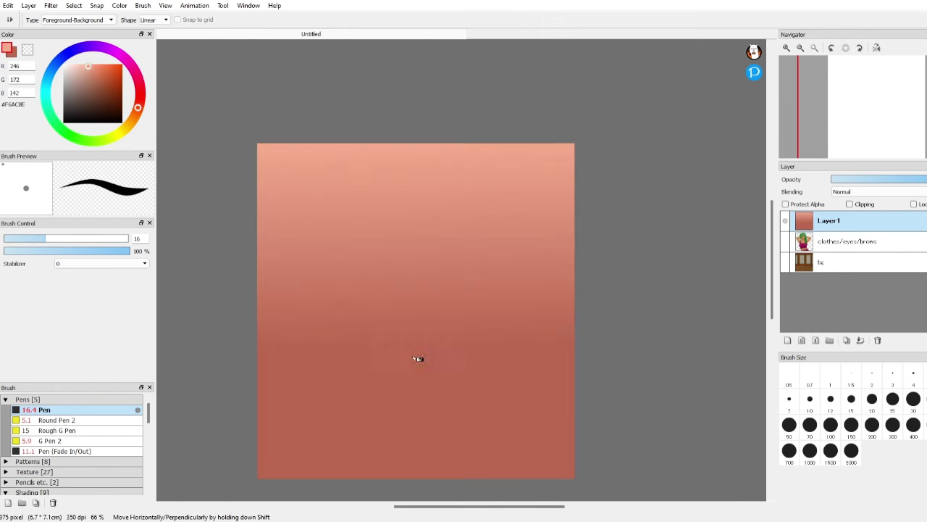
key(ctrl+z)
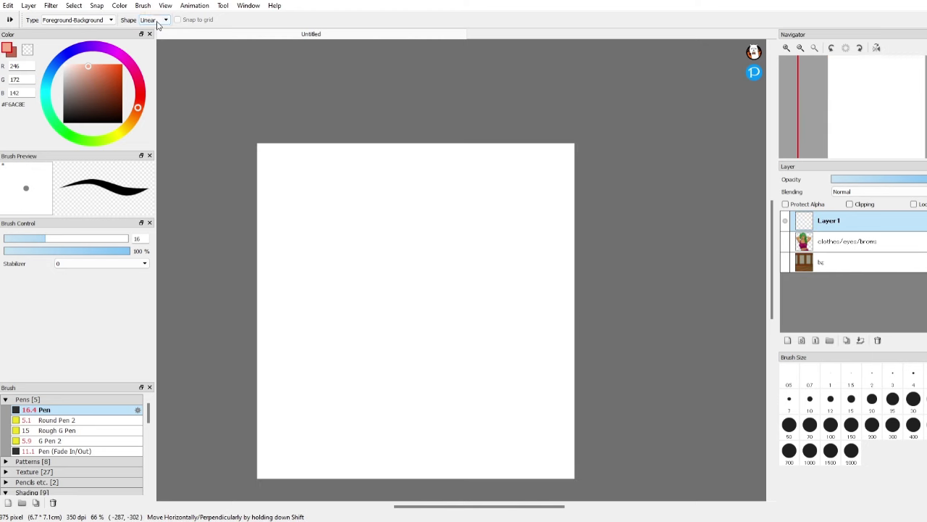
drag(413, 156, 426, 406)
key(ctrl+z)
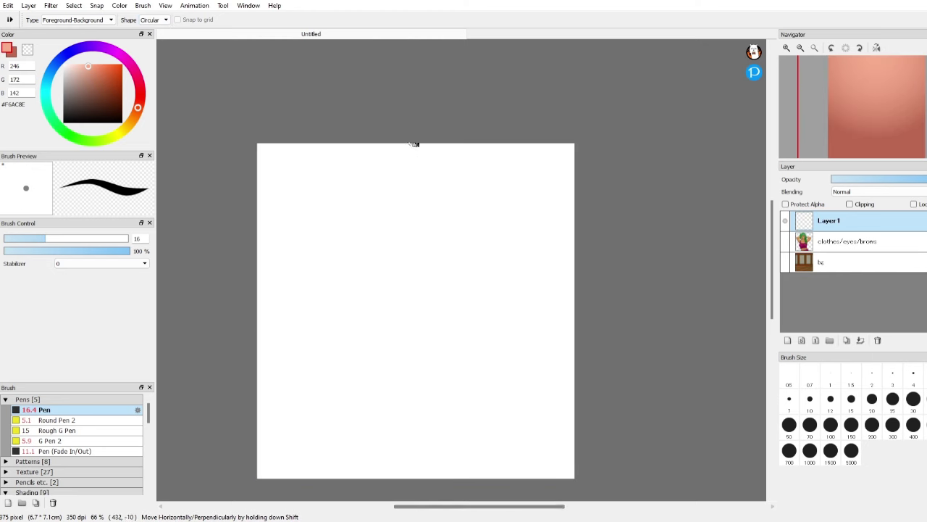
Draw a circular gradient down Layer1, show the other layers, and try Divide and Overlay blending at reduced opacity.
drag(414, 144, 400, 435)
click(785, 241)
click(907, 192)
click(874, 225)
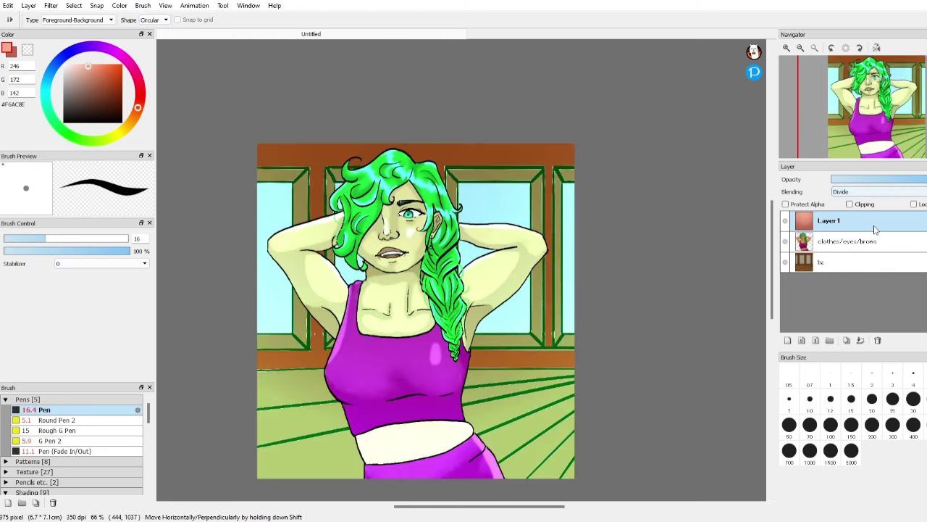
click(890, 192)
click(868, 229)
drag(924, 181, 874, 181)
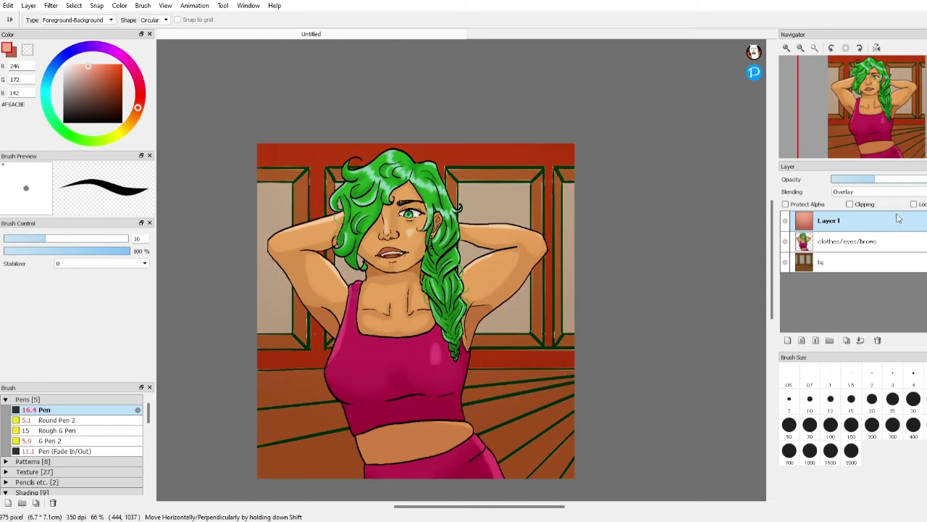
Undo the opacity and blending changes and the circular gradient on Layer1.
key(ctrl+z)
key(ctrl+z)
key(ctrl+z)
key(ctrl+z)
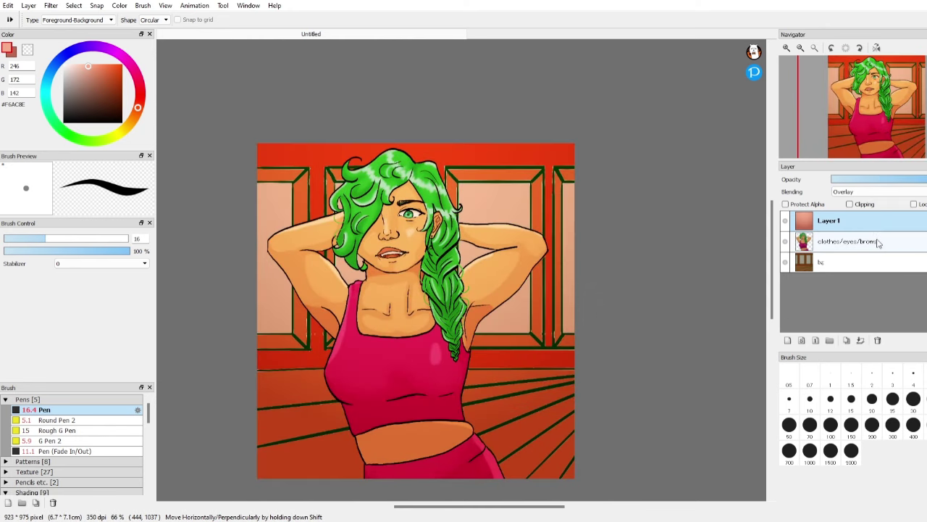
Draw a circular peach-to-red-brown gradient down Layer1 with Normal blending and lower the layer's opacity to a faint tint.
drag(424, 160, 441, 487)
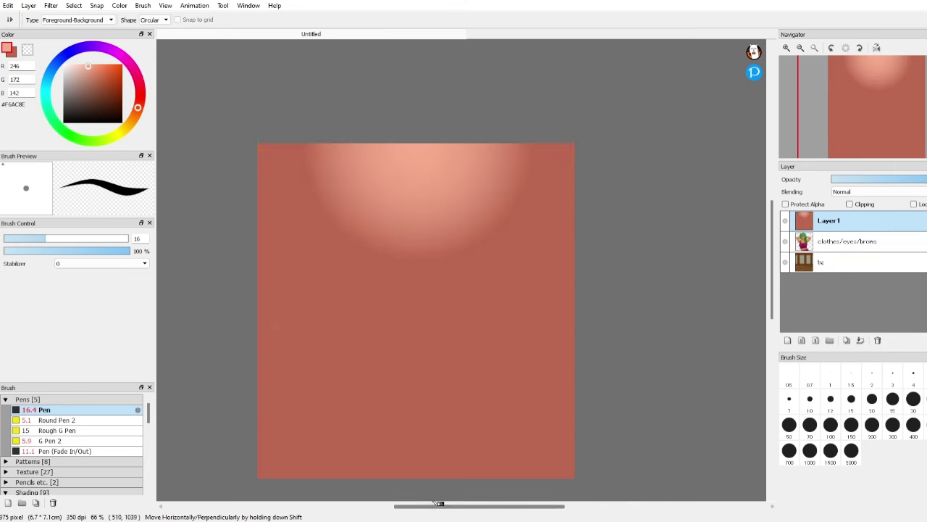
drag(894, 179, 853, 182)
drag(410, 217, 434, 455)
Try yellow #F6F48E in Layer1's circular gradient, undo it, and redraw it with golden #F0CE70.
click(118, 133)
drag(405, 163, 429, 462)
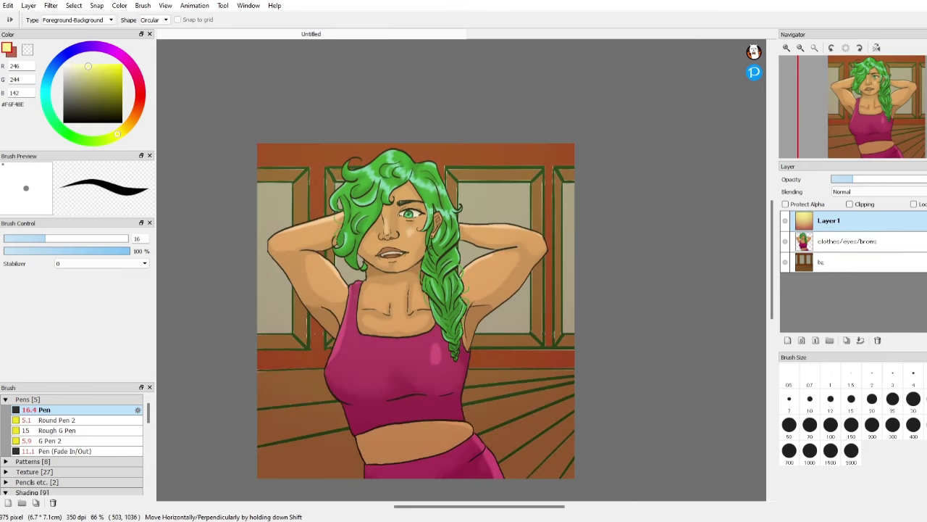
key(ctrl+z)
click(126, 128)
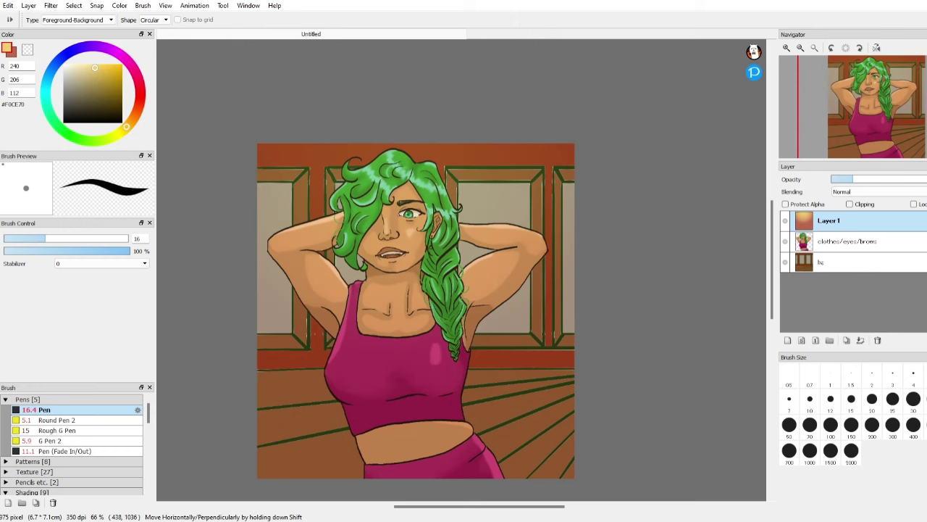
Set Layer1's blending to Lighten and redraw its circular gradient with coral #F07370.
click(838, 193)
click(861, 239)
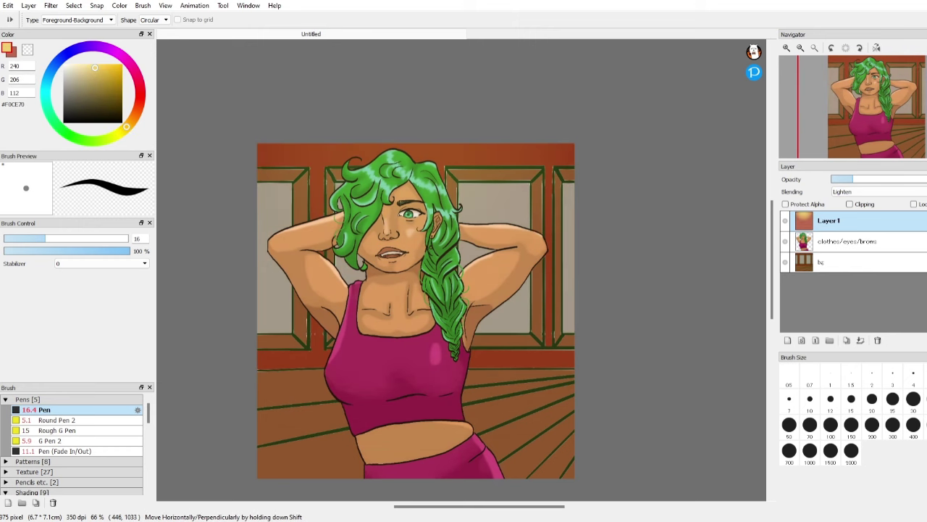
key(ctrl+z)
drag(126, 127, 140, 94)
drag(411, 158, 425, 499)
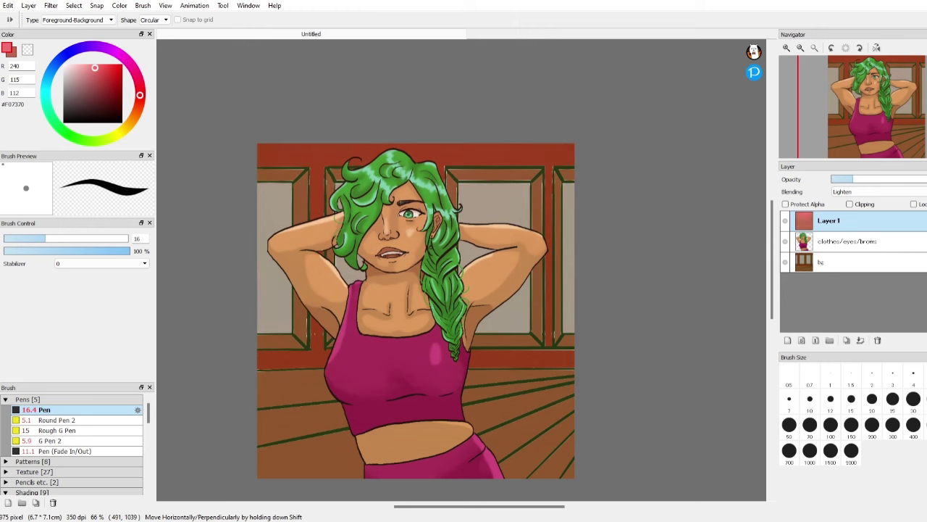
Redraw Layer1's gradient with pale pink #FFDCDC, using the Transparent-Foreground type.
drag(92, 66, 83, 63)
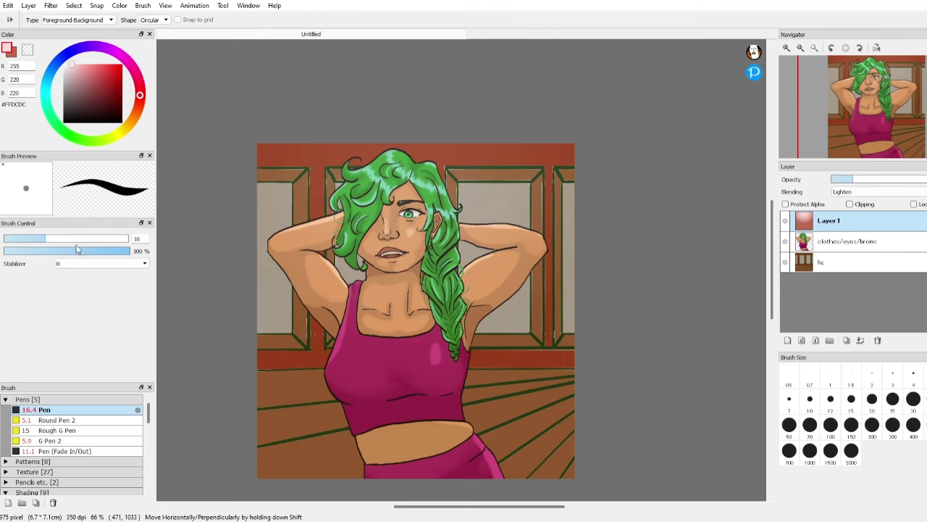
click(78, 20)
click(83, 39)
drag(421, 150, 430, 499)
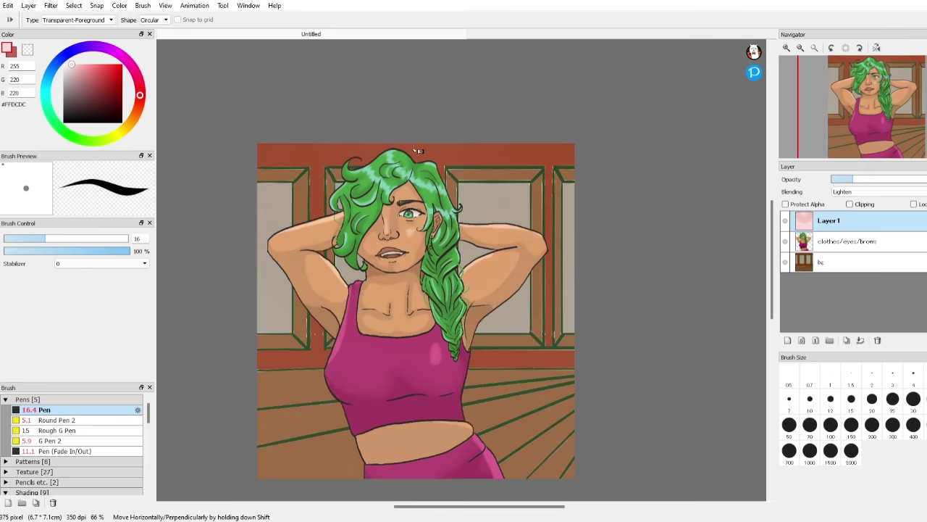
Hide the two lower layers and redraw Layer1's circular gradient with dusty pink #E09391, ending on the Foreground-Background type.
drag(785, 242, 785, 260)
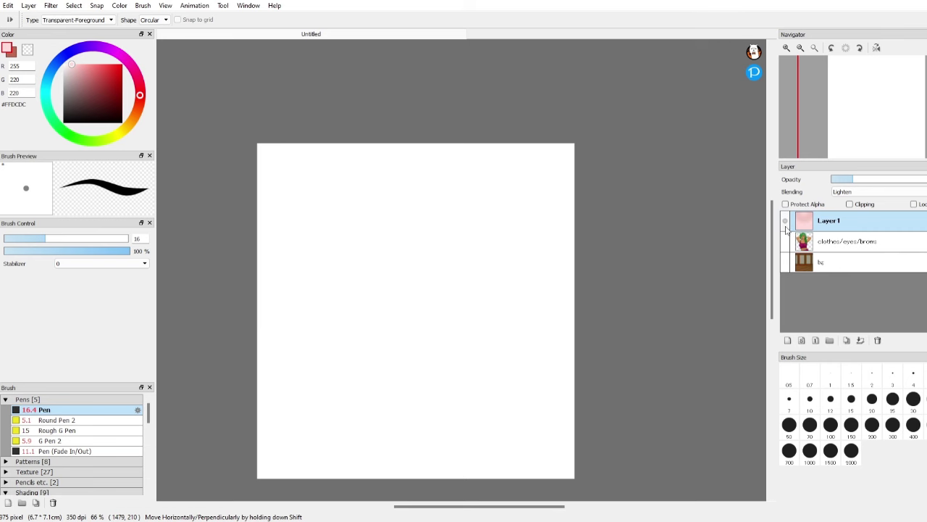
click(84, 71)
drag(424, 155, 431, 481)
click(104, 21)
click(107, 42)
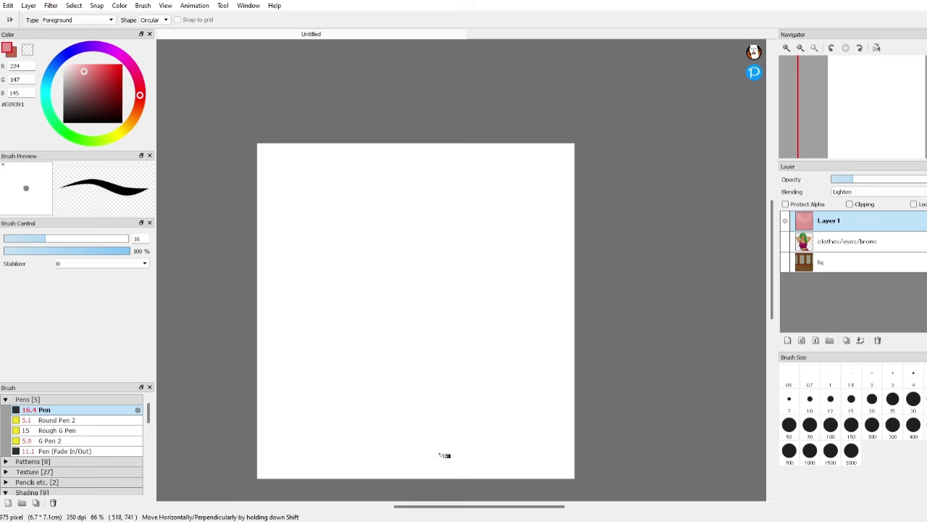
click(93, 21)
click(92, 31)
drag(424, 156, 432, 491)
Show the lower layers again, try Multiply blending on clothes/eyes/brows, and undo it.
click(866, 192)
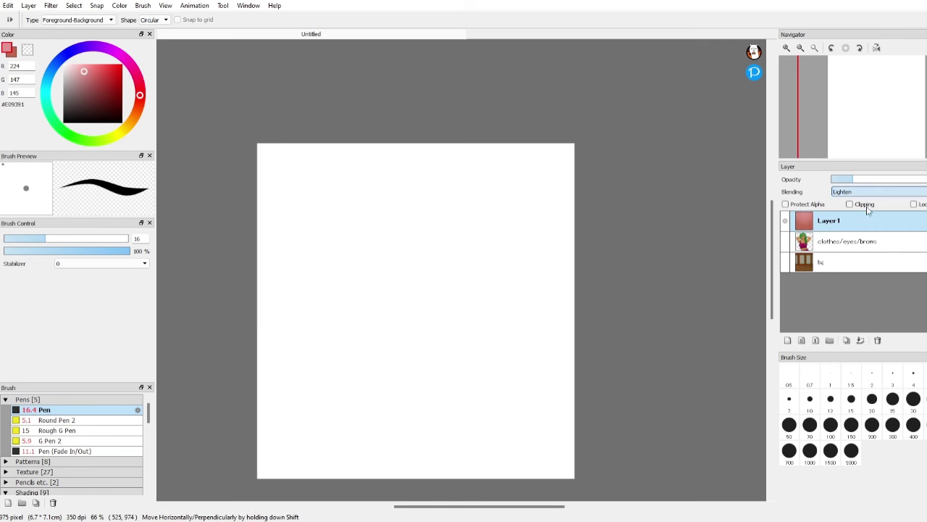
click(868, 207)
click(884, 236)
drag(786, 241, 786, 263)
click(889, 192)
click(876, 207)
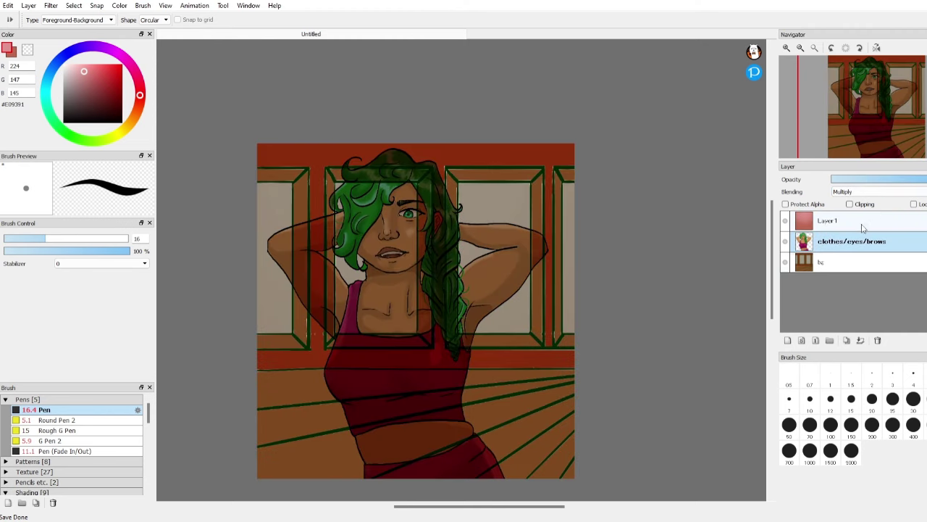
key(ctrl+z)
Redraw the dusty pink circular gradient on Layer1, lower the layer's opacity, and set its blending to Overlay.
click(871, 221)
click(872, 180)
drag(414, 147, 423, 457)
drag(869, 181, 851, 180)
click(860, 193)
click(862, 239)
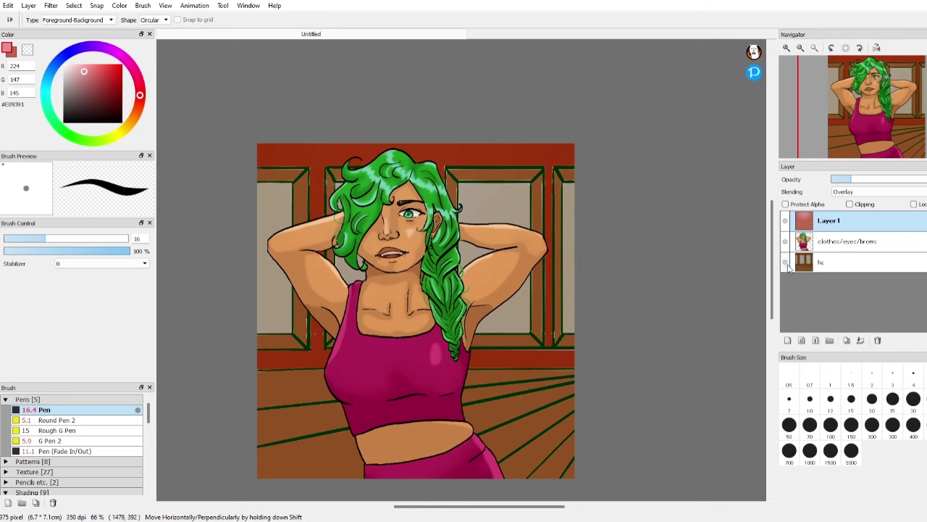
Hide Layer1, sample frame brown #865325 from the bg layer, and place a new layer beneath bg.
click(818, 262)
alt+click(551, 205)
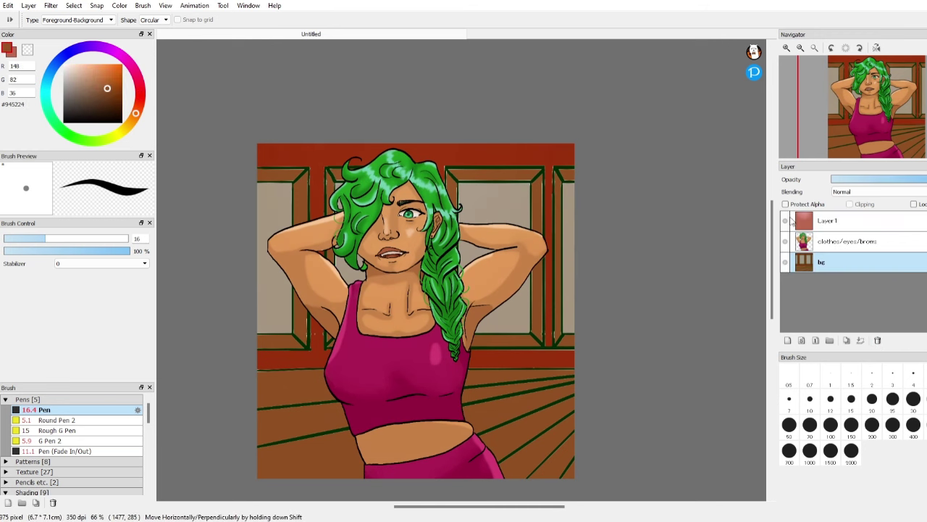
scroll(550, 205, up, 3)
key(b)
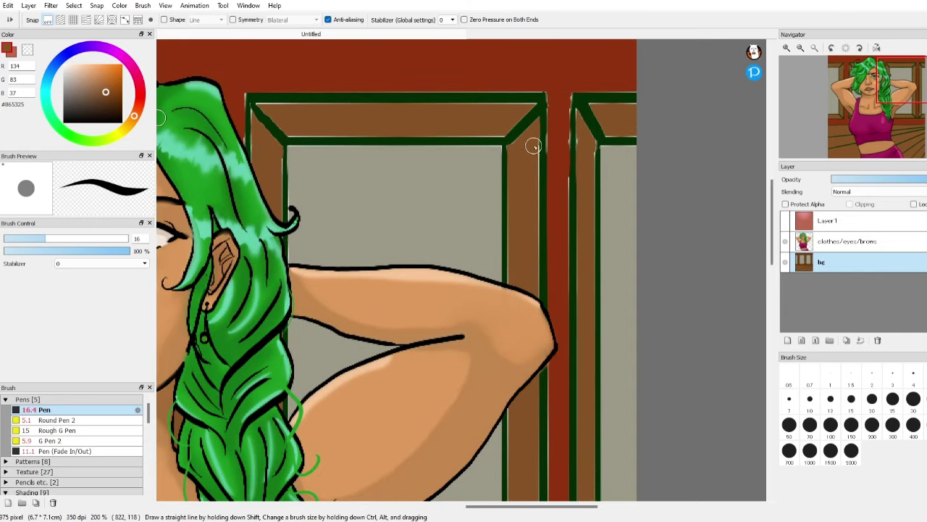
click(787, 340)
drag(826, 265, 826, 290)
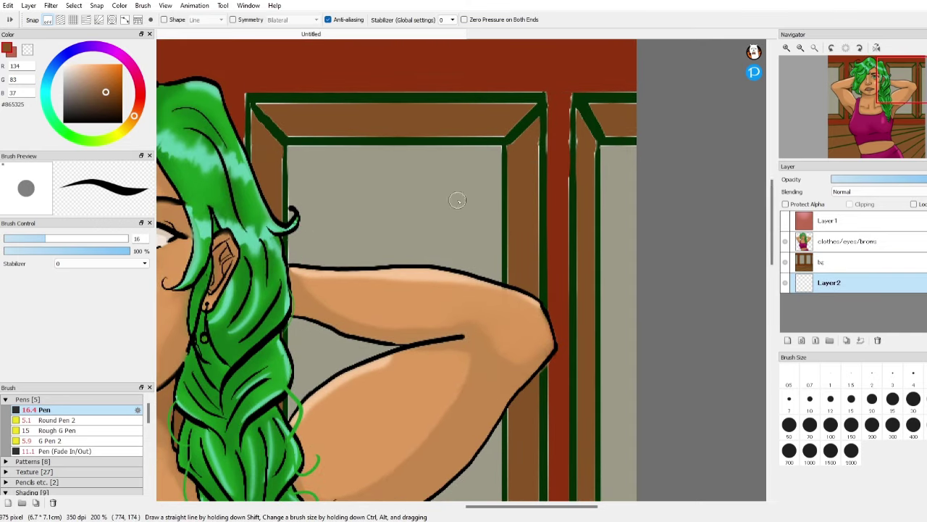
Try to bucket-fill Layer2 with brown #865325 in sections behind the figure, then undo the fills.
key(g)
click(396, 103)
click(785, 263)
click(615, 226)
click(785, 241)
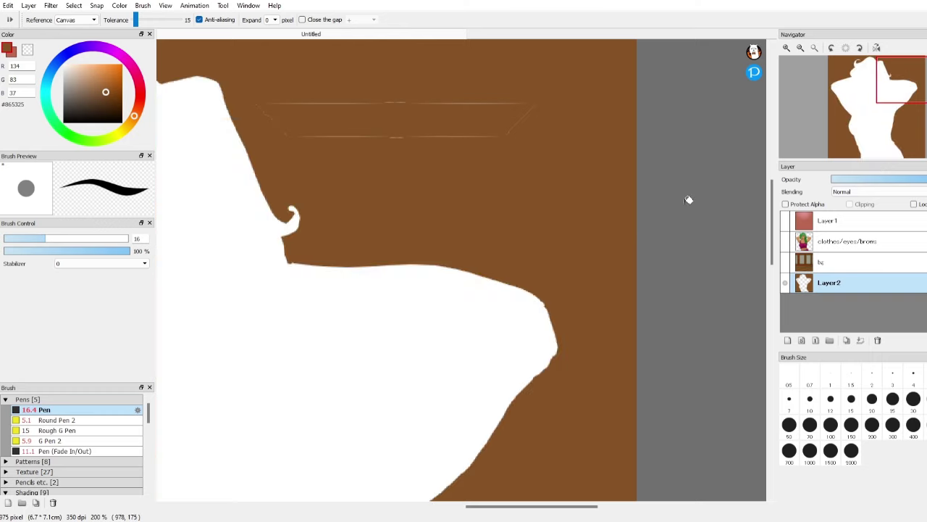
key(ctrl+z)
key(ctrl+z)
key(ctrl+z)
Hide the layers above Layer2, bucket-fill Layer2 entirely with brown #865325, and show all layers again.
click(786, 241)
click(786, 262)
click(446, 224)
scroll(446, 230, down, 3)
click(786, 262)
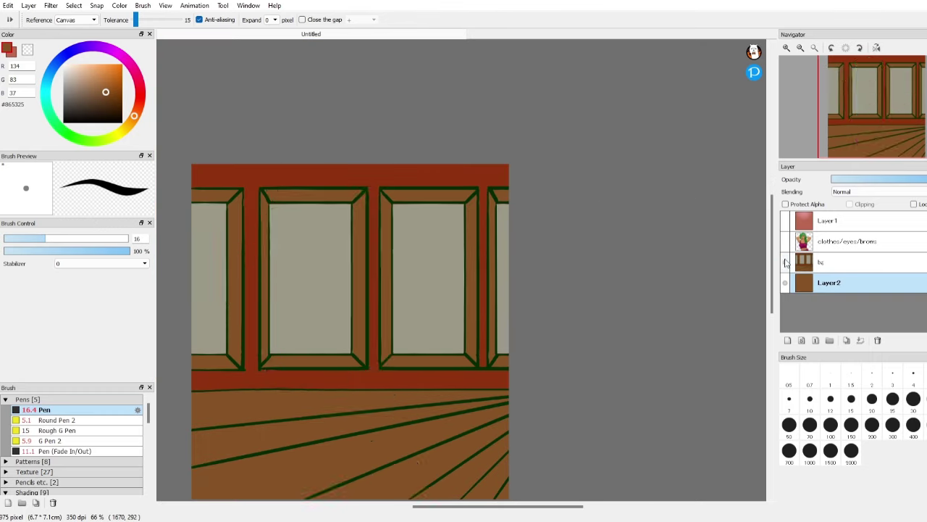
click(785, 241)
click(783, 221)
Set Layer1's blending to Add and redraw its circular gradient with brown #865325.
click(855, 220)
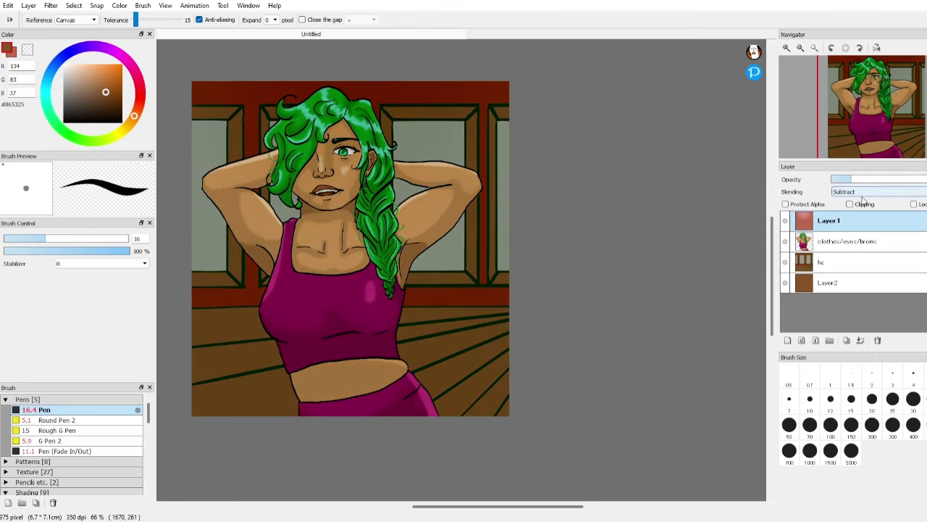
click(1, 129)
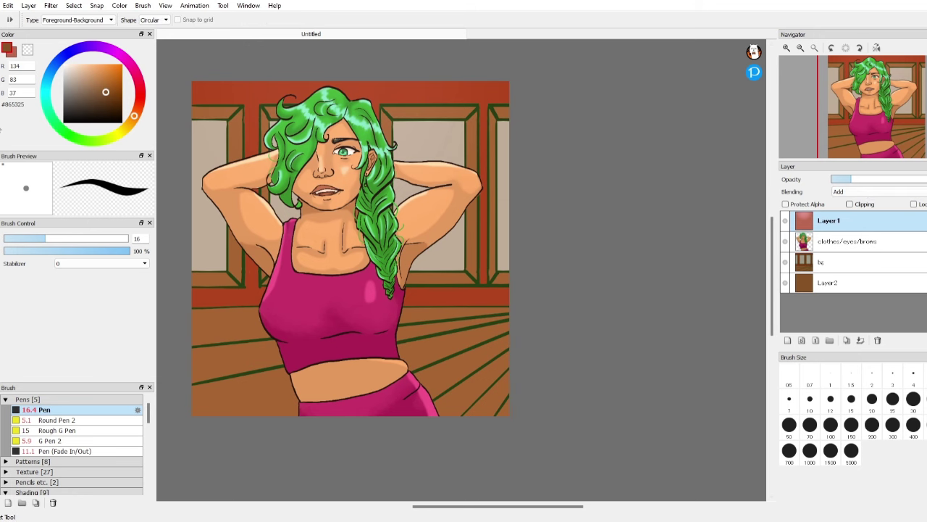
drag(333, 171, 333, 399)
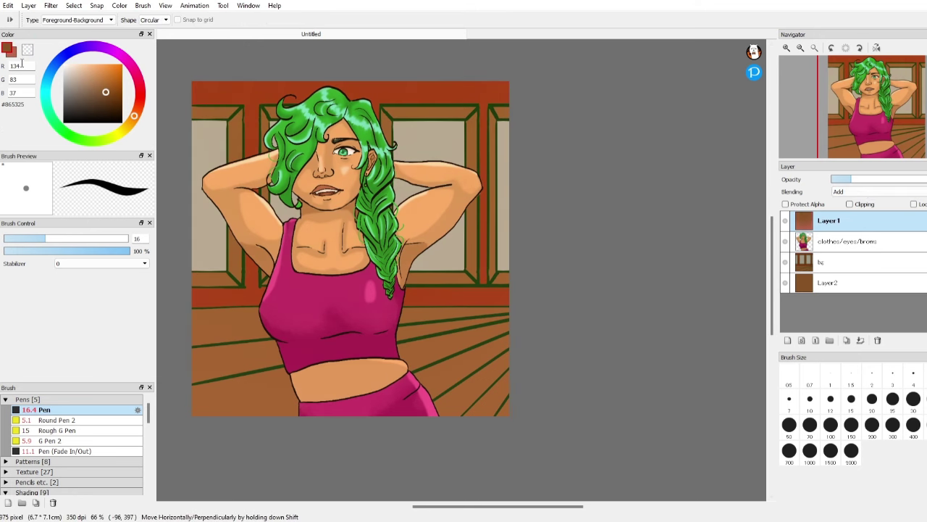
Pick pale cream #FFEAD9 and redraw Layer1's circular gradient from the canvas's upper edge downward.
click(87, 77)
drag(86, 77, 72, 64)
drag(347, 80, 394, 399)
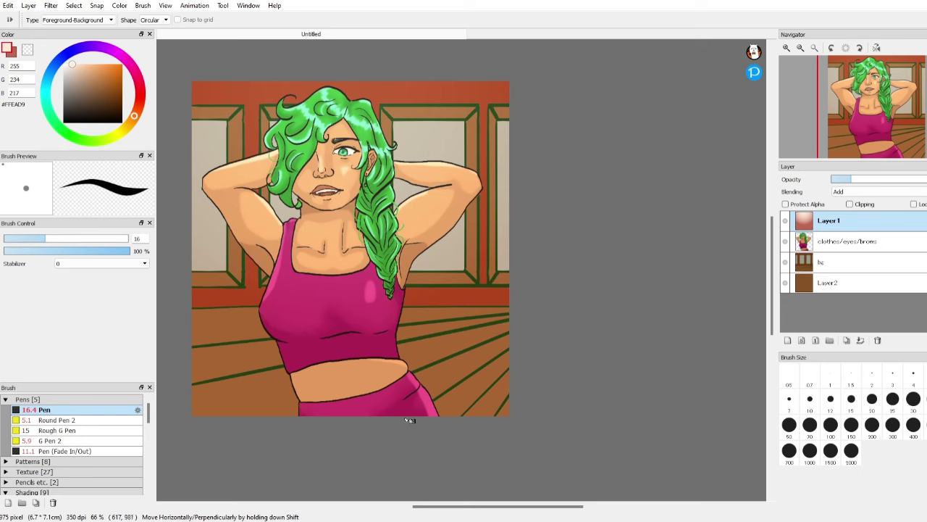
drag(346, 80, 368, 319)
Sample red-brown #B1451D as the second color and redraw Layer1's cream circular gradient from the upper edge past the canvas bottom.
click(11, 53)
alt+click(473, 295)
click(12, 52)
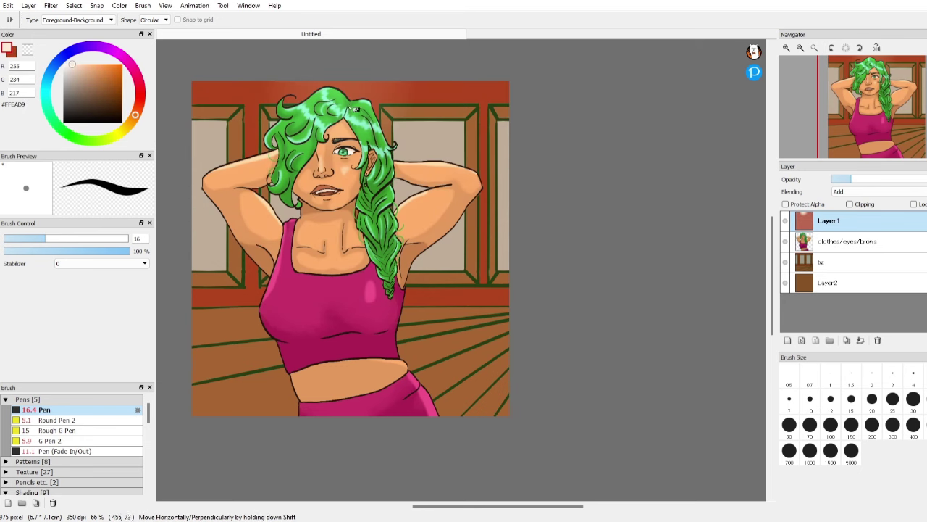
drag(243, 98, 388, 404)
drag(343, 83, 346, 485)
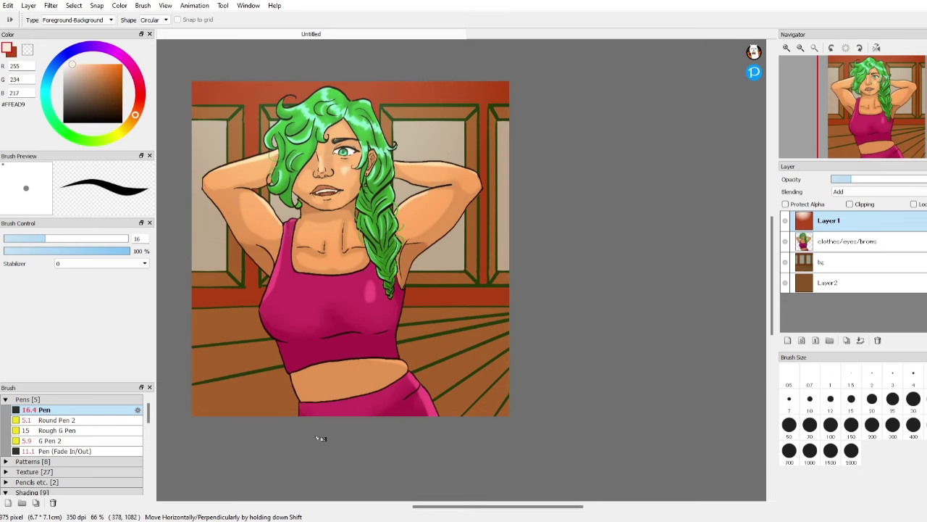
Add a new layer above Layer1 and set its blending to Subtract.
drag(770, 304, 778, 298)
click(788, 341)
click(862, 192)
click(857, 220)
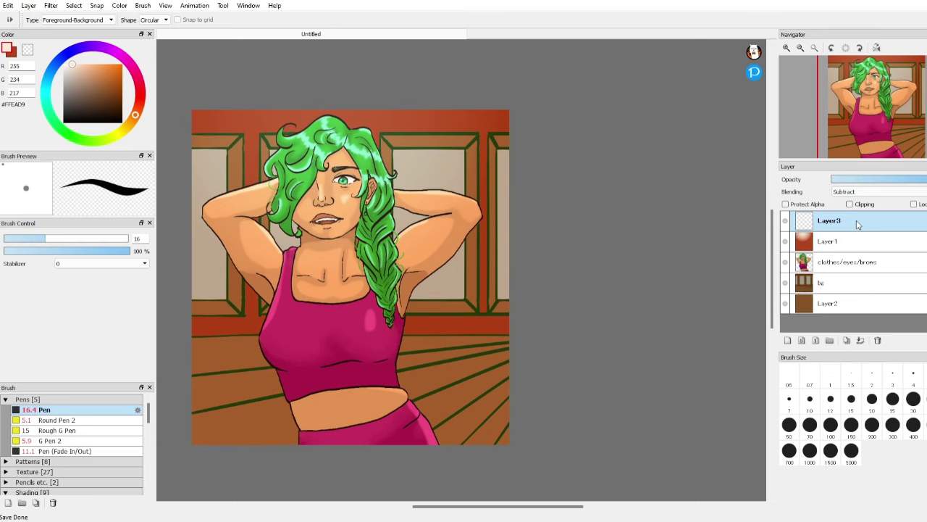
Draw a circular gradient from red-brown #B1451D to cream at Layer3's lower-right corner and greatly lower the layer's opacity.
click(11, 56)
drag(484, 420, 540, 472)
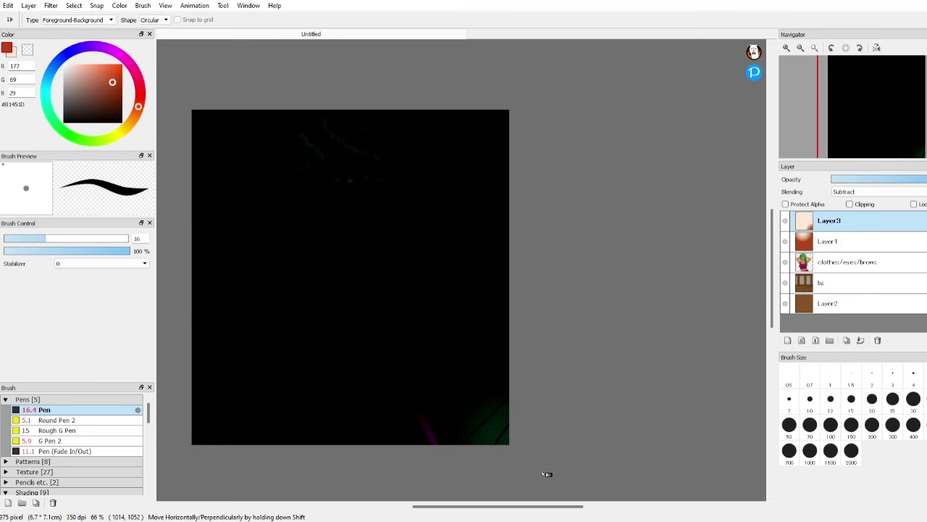
drag(872, 179, 844, 182)
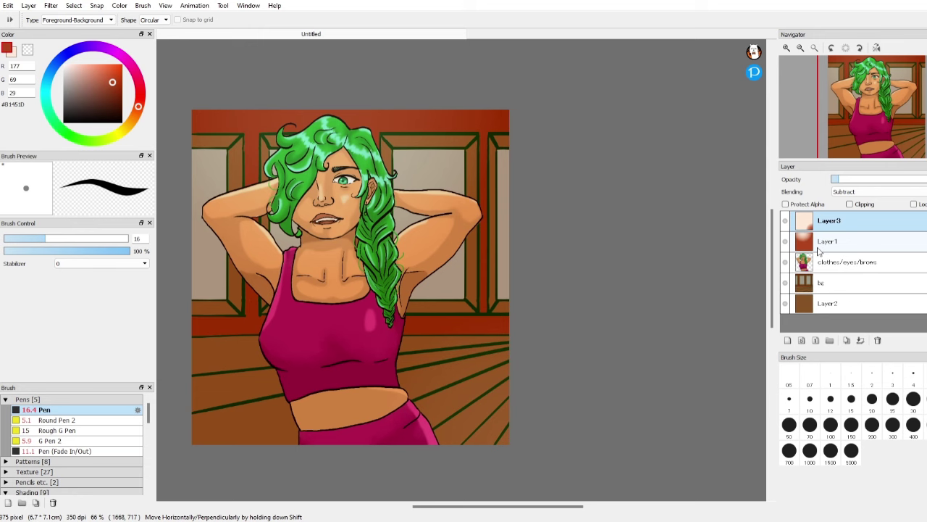
Redraw Layer3's circular gradient from the canvas's lower-right corner to the figure's chest and set the layer's blending to Darken.
drag(510, 445, 331, 237)
click(873, 192)
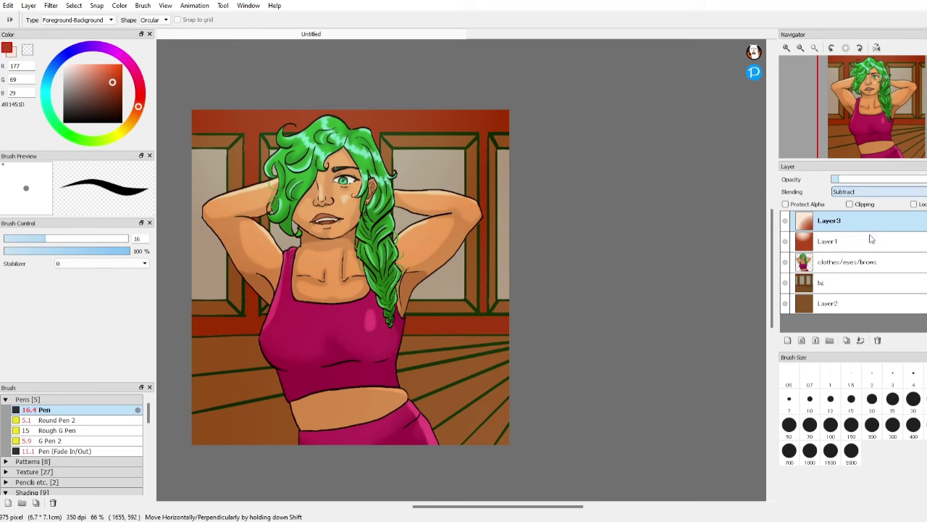
click(871, 236)
click(883, 194)
click(871, 248)
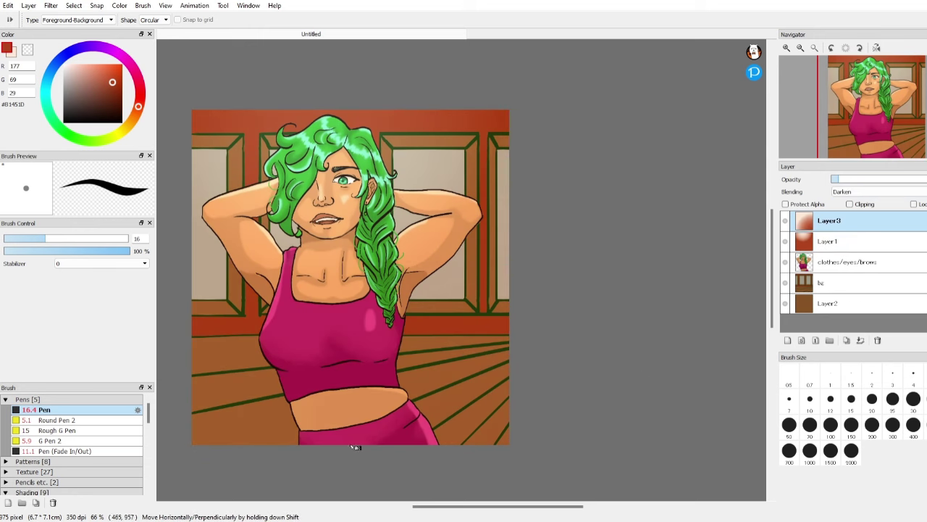
Try Lighten blending on Layer1, and hide Layer3 while toggling Layer1's visibility to compare the lighting.
click(877, 242)
scroll(862, 254, up, 3)
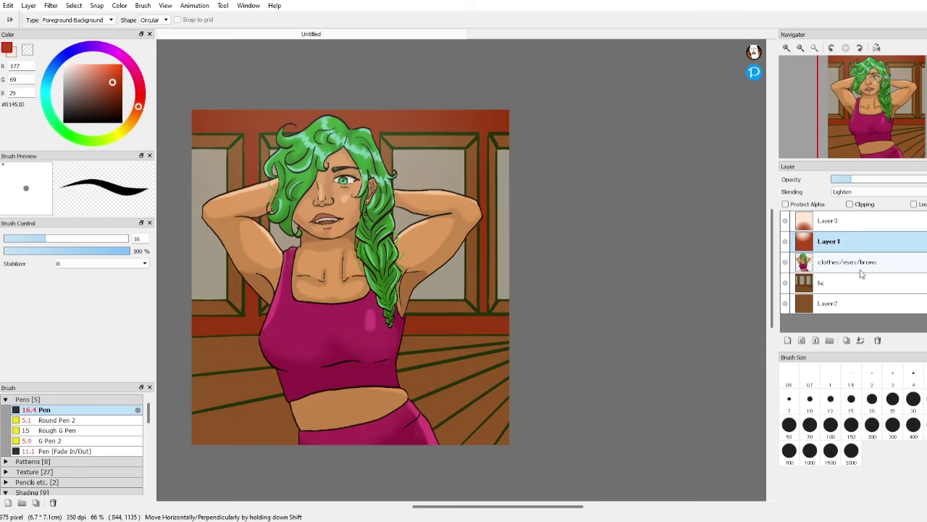
click(855, 221)
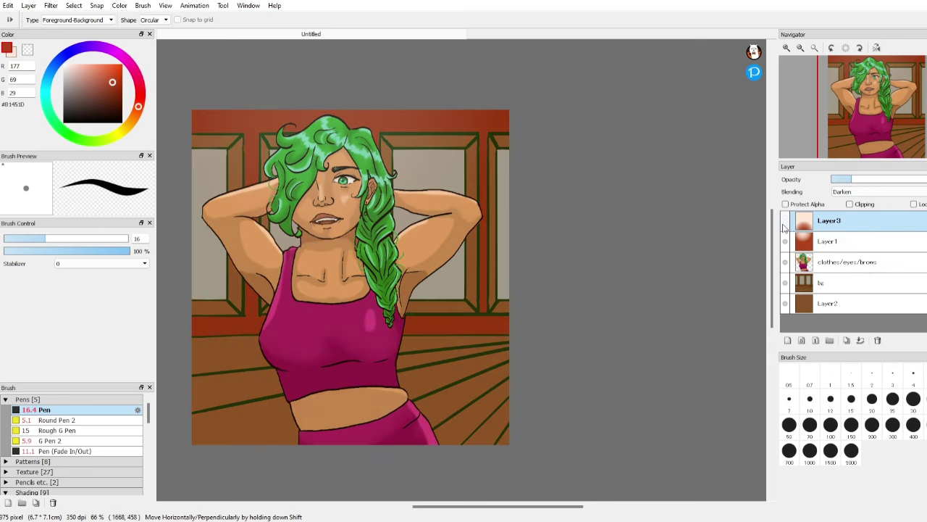
click(785, 241)
click(785, 241)
Set Layer1's blending to Add and lower its opacity to a few percent.
click(862, 241)
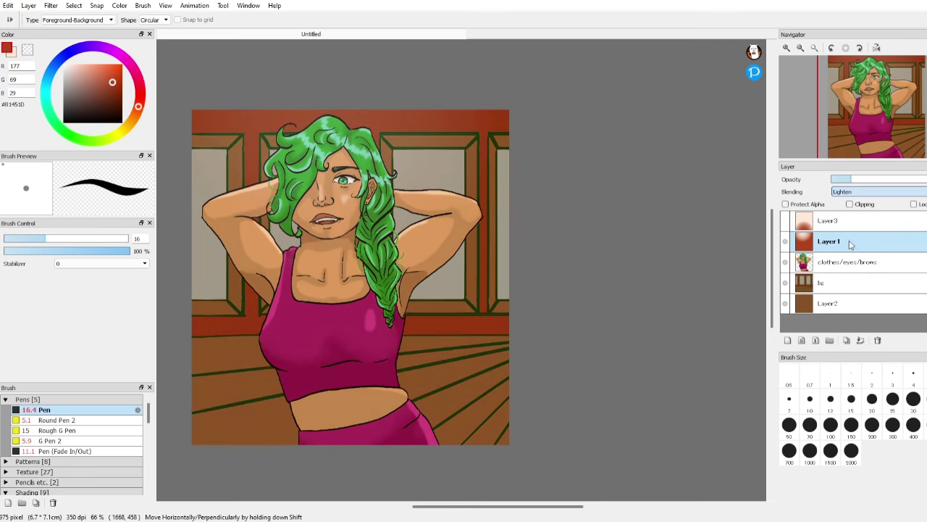
click(849, 233)
click(863, 194)
click(854, 217)
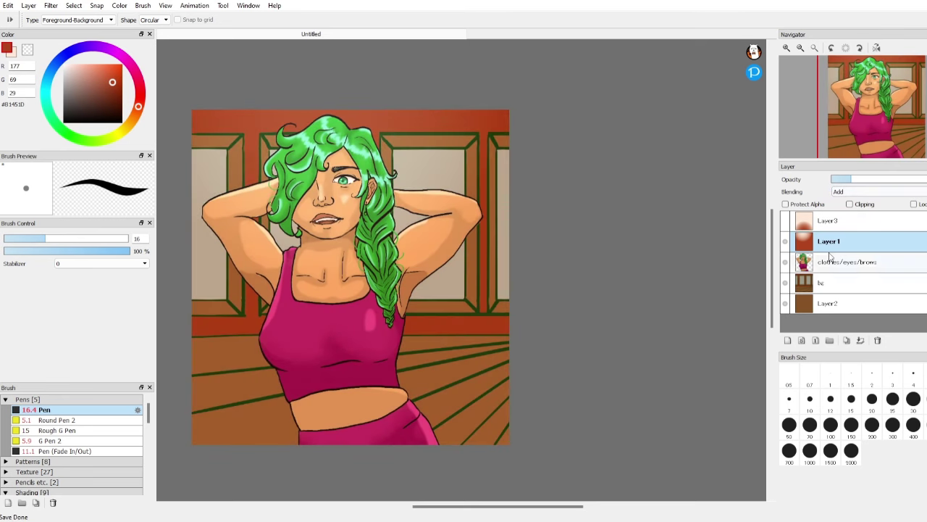
drag(843, 181, 835, 183)
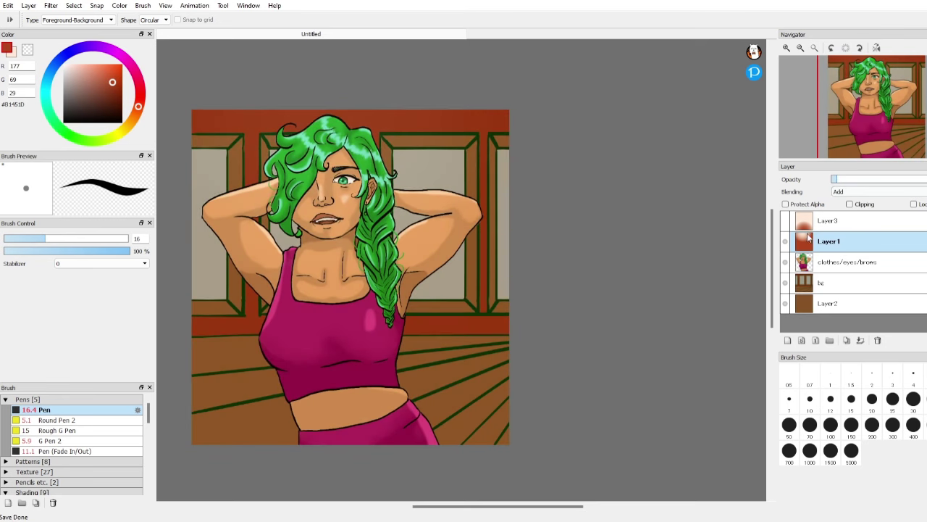